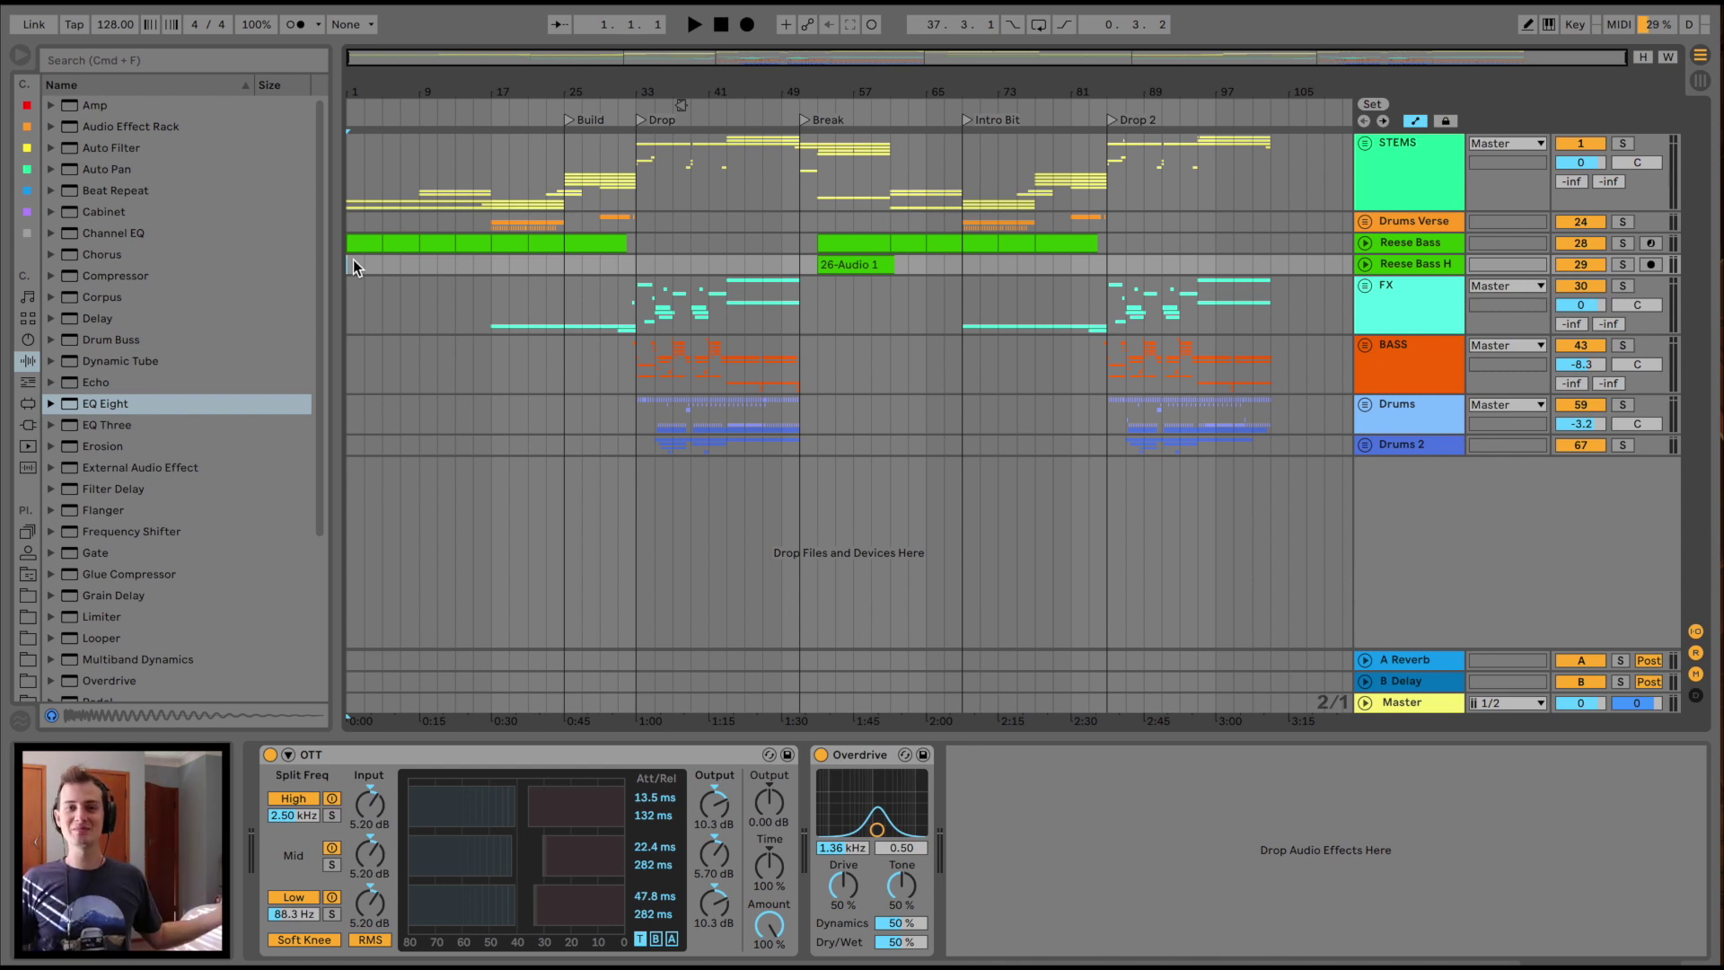
Play the arrangement from bar 1, with the timeline enlarged around the intro and build
key("Up")
key("Up")
key("Up")
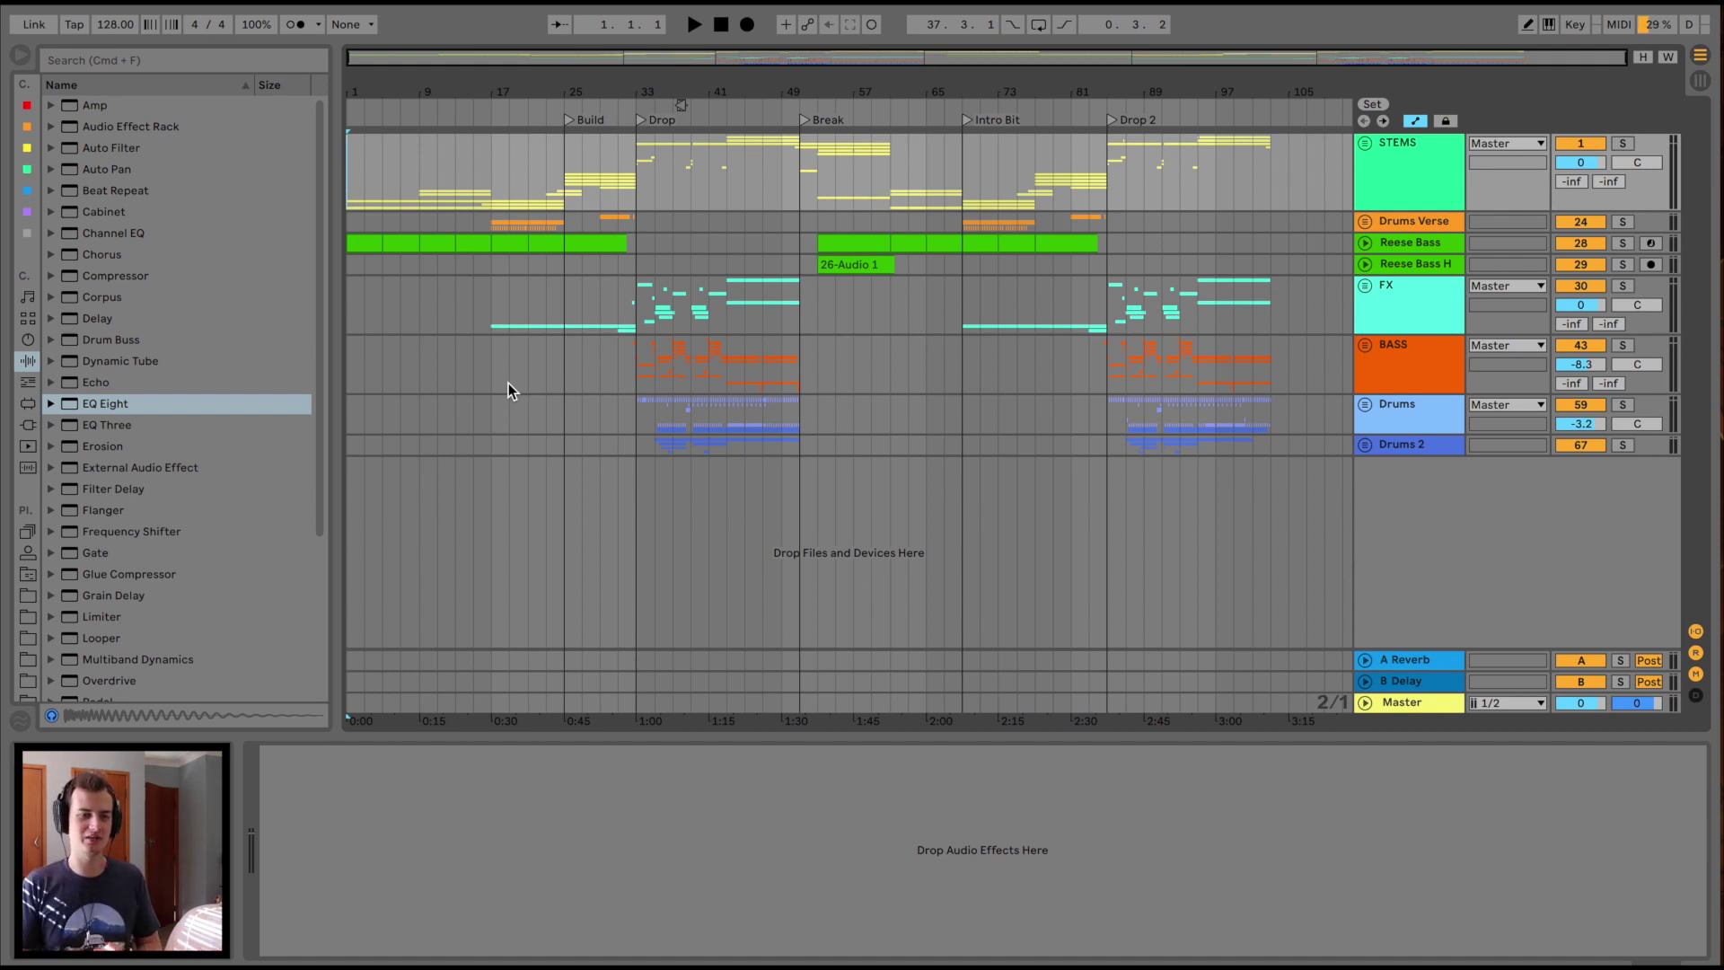
key("space")
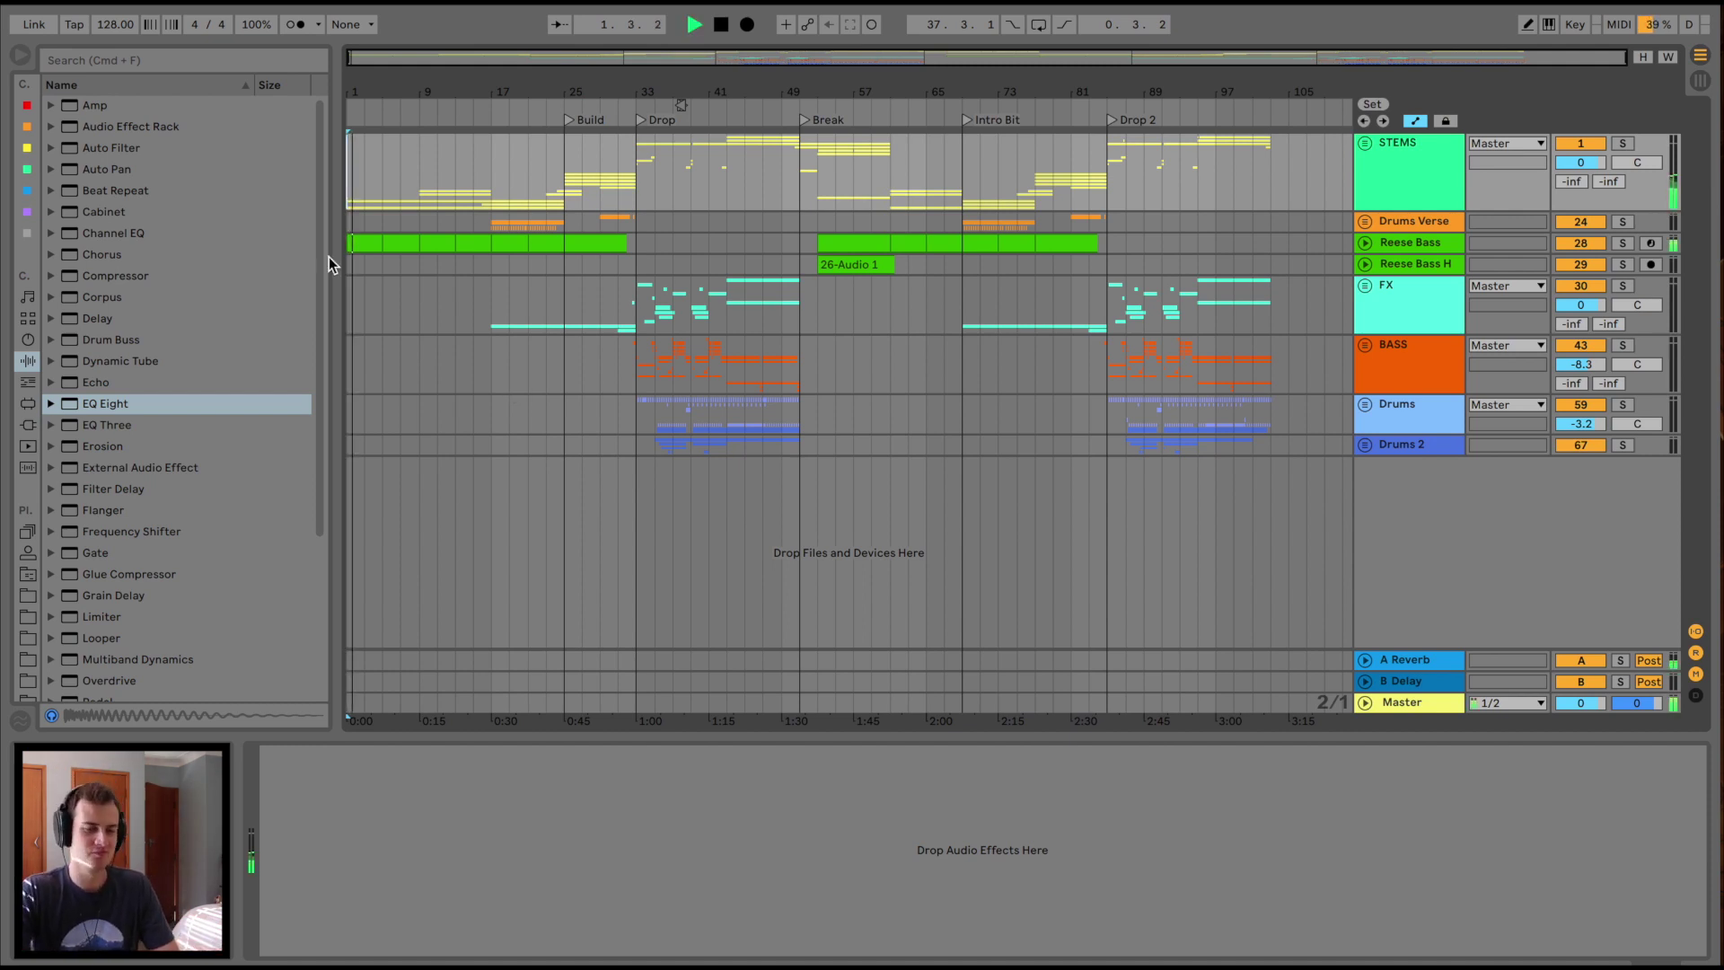
key("plus")
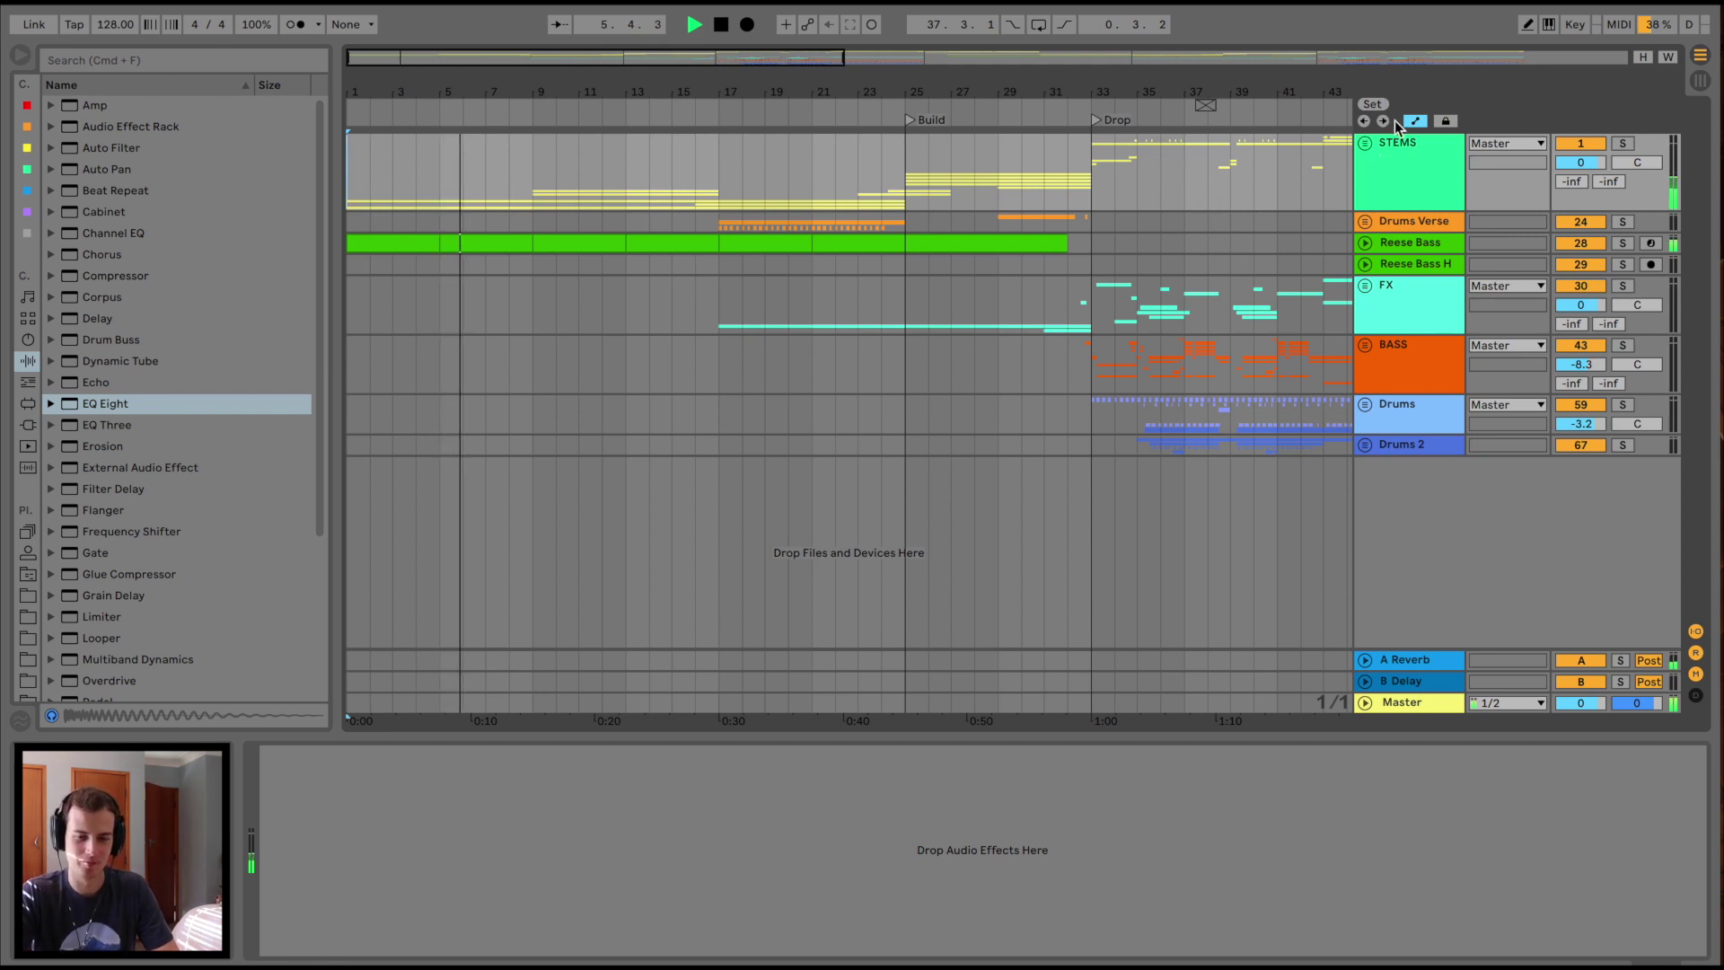
Unfold the STEMS group and its tracks 23, 22 and 21 to show the intro clips' waveforms
left_click(1364, 142)
scroll(930, 320, "down", 3)
scroll(930, 320, "down", 3)
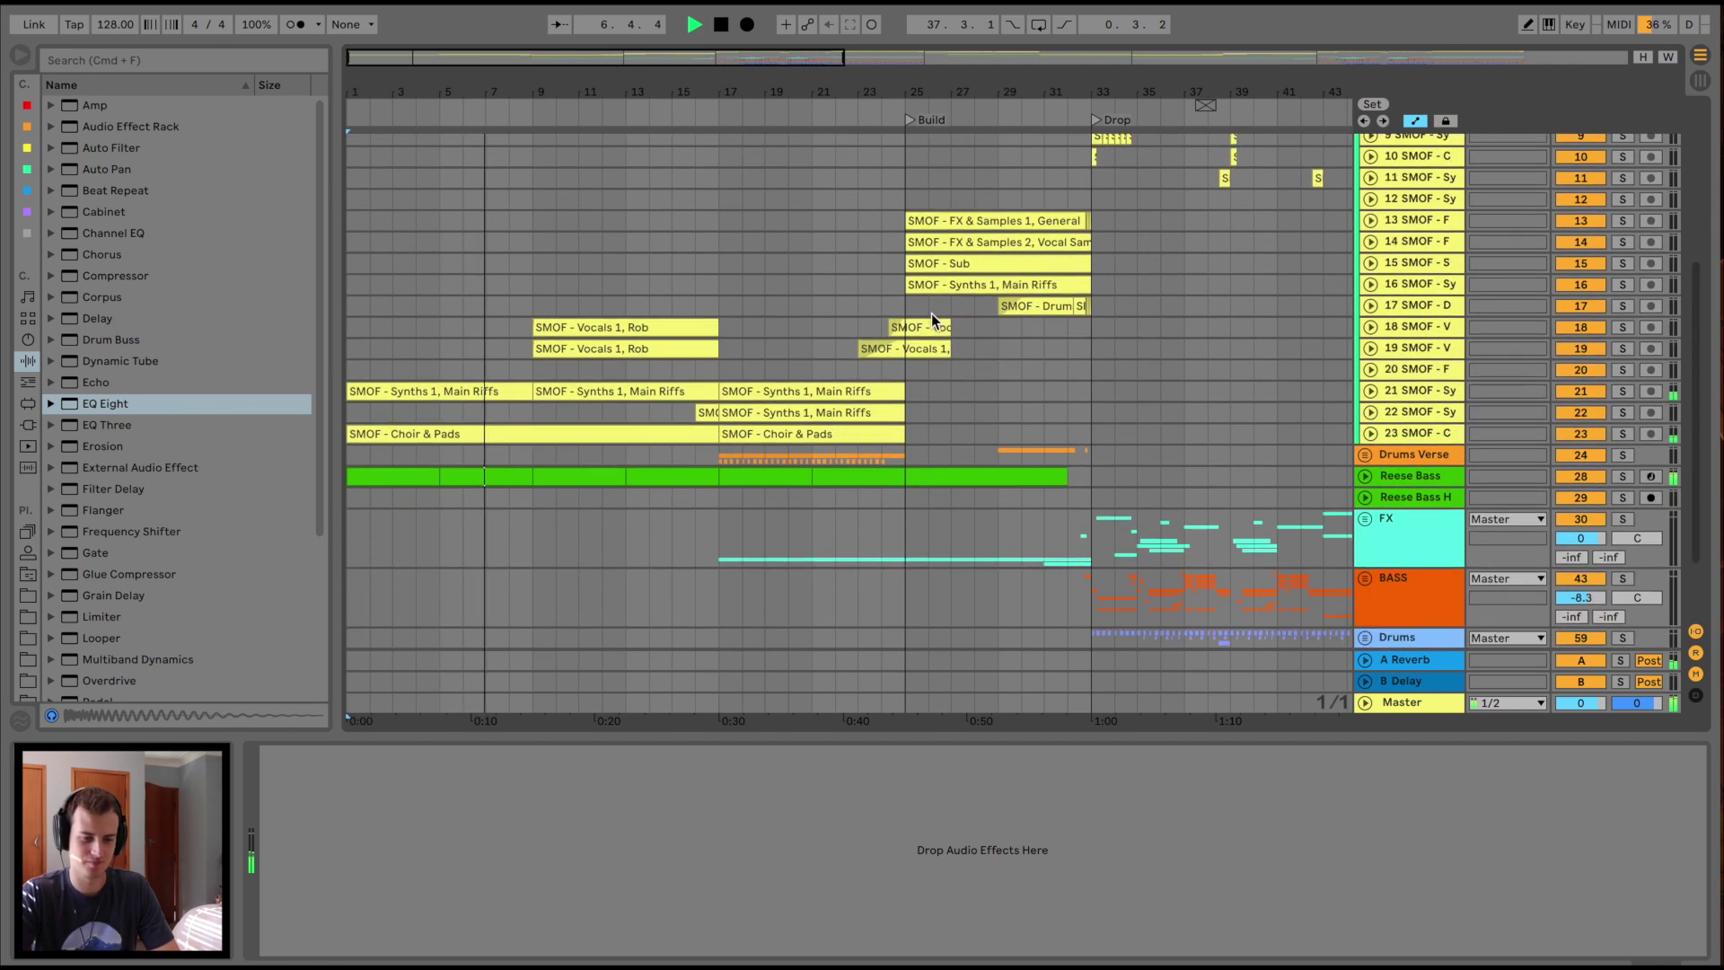
left_click(1369, 429)
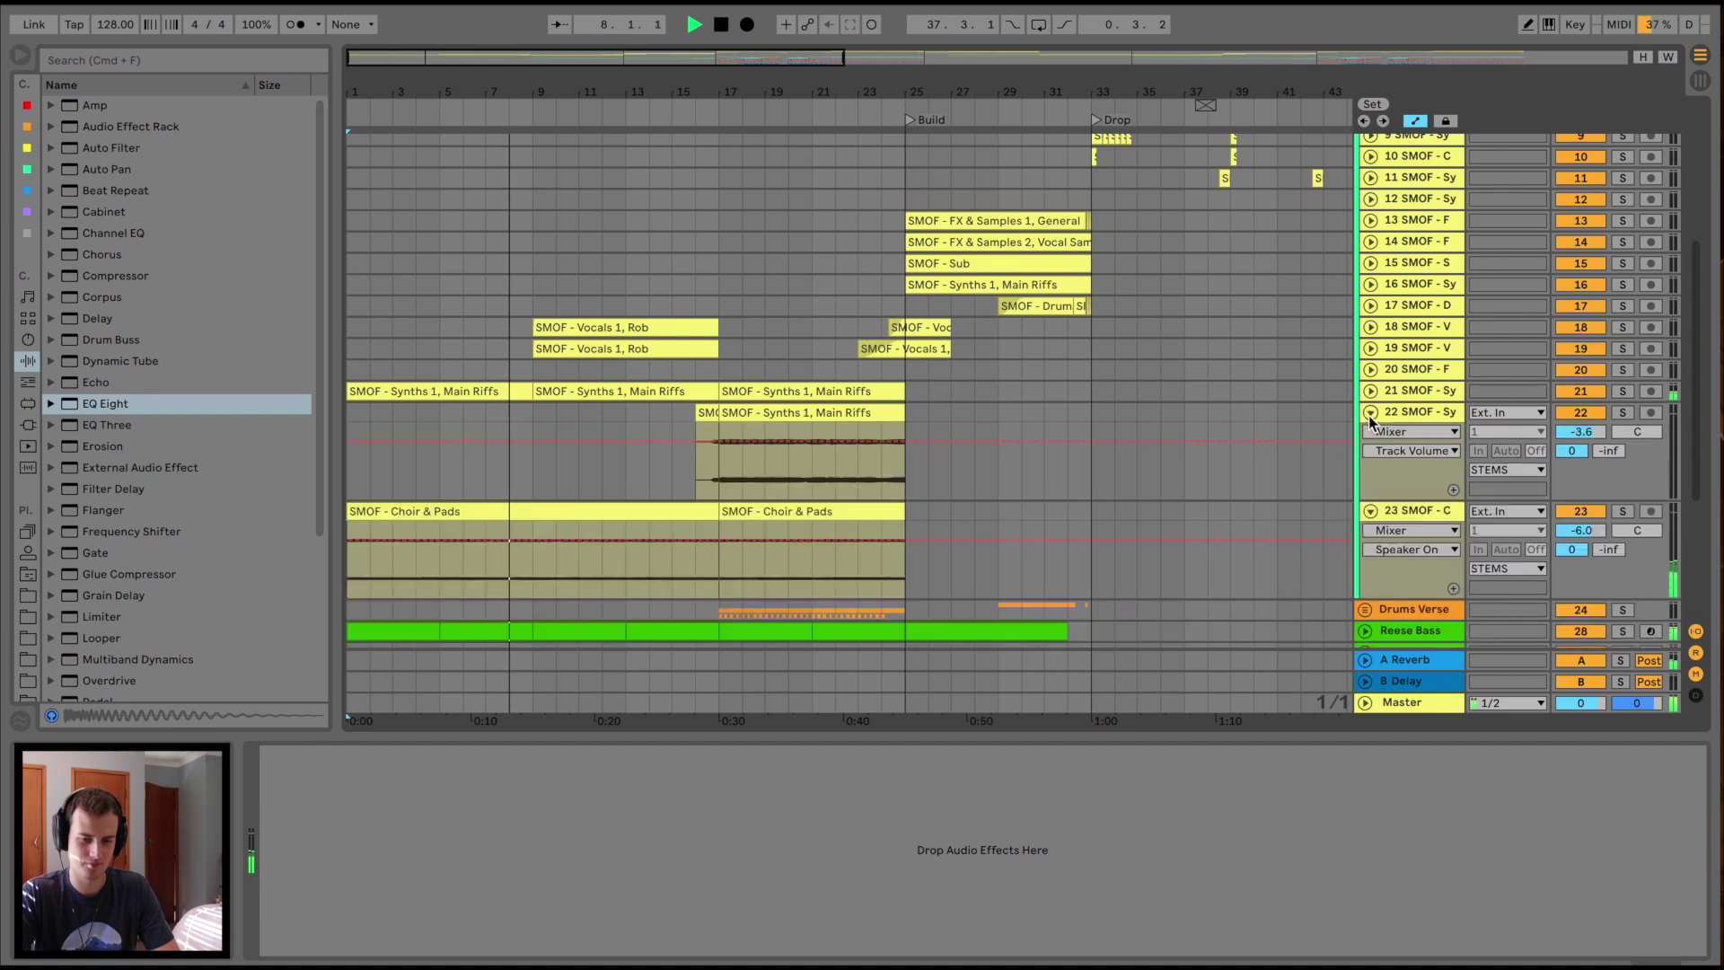
left_click(1369, 413)
left_click(1369, 391)
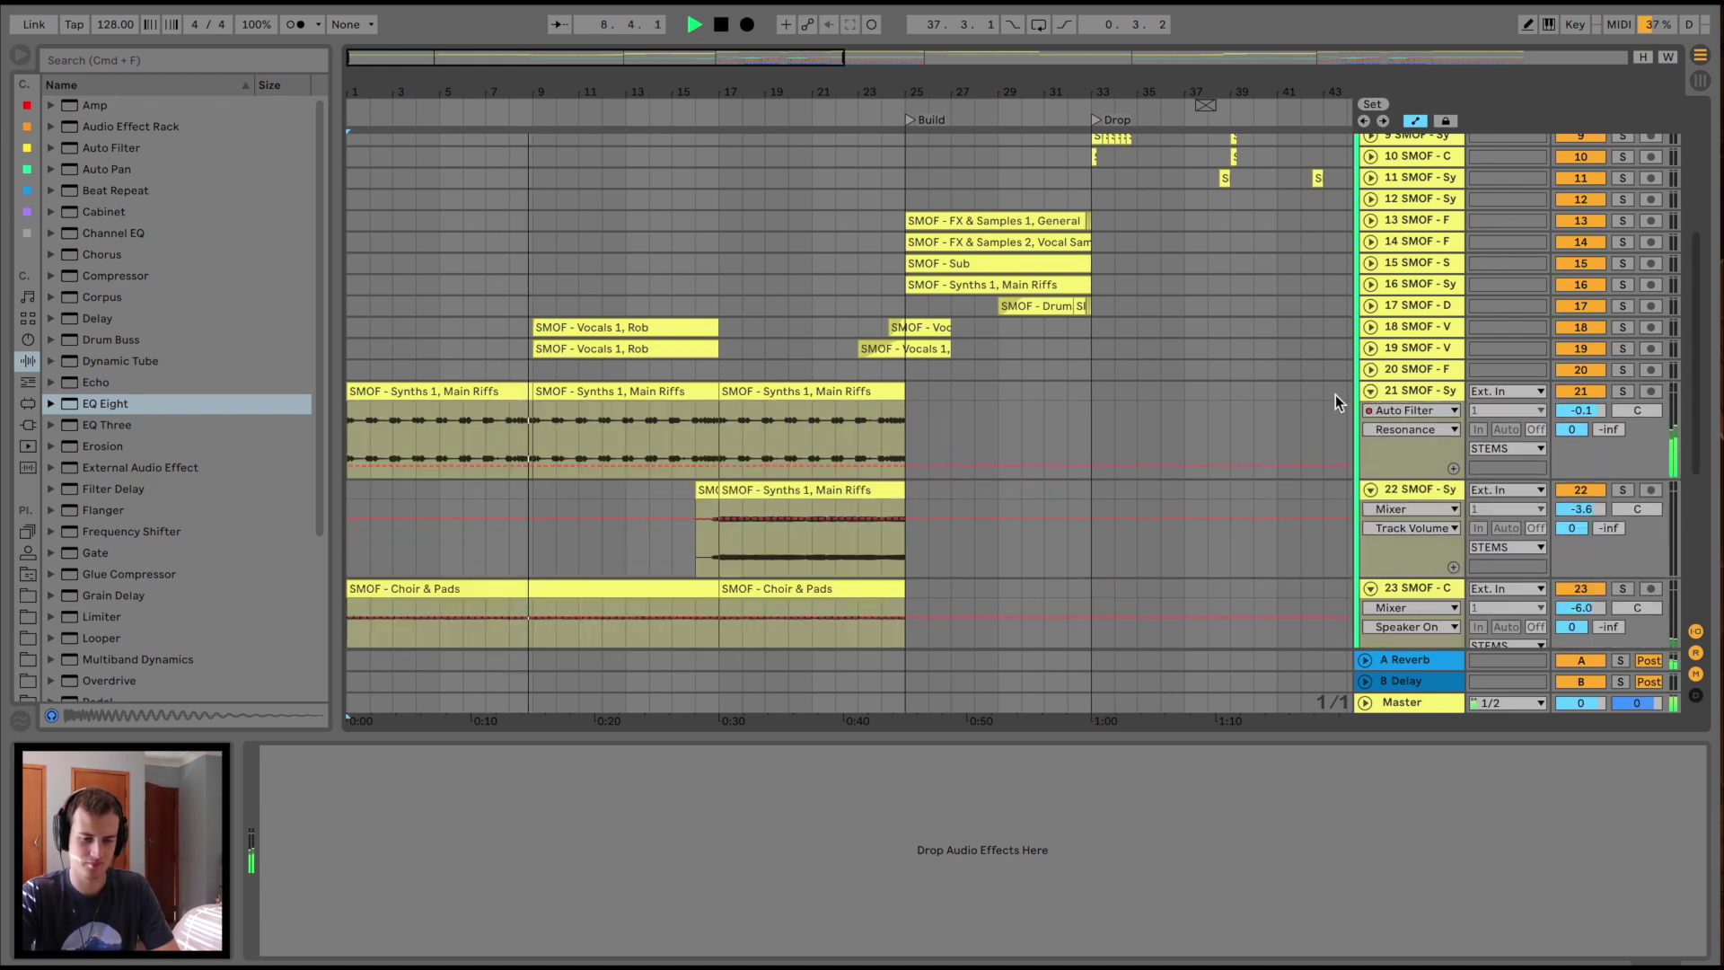
Unfold vocal track 18 to examine its clips, and fold it again
left_click(1369, 306)
left_click(1369, 306)
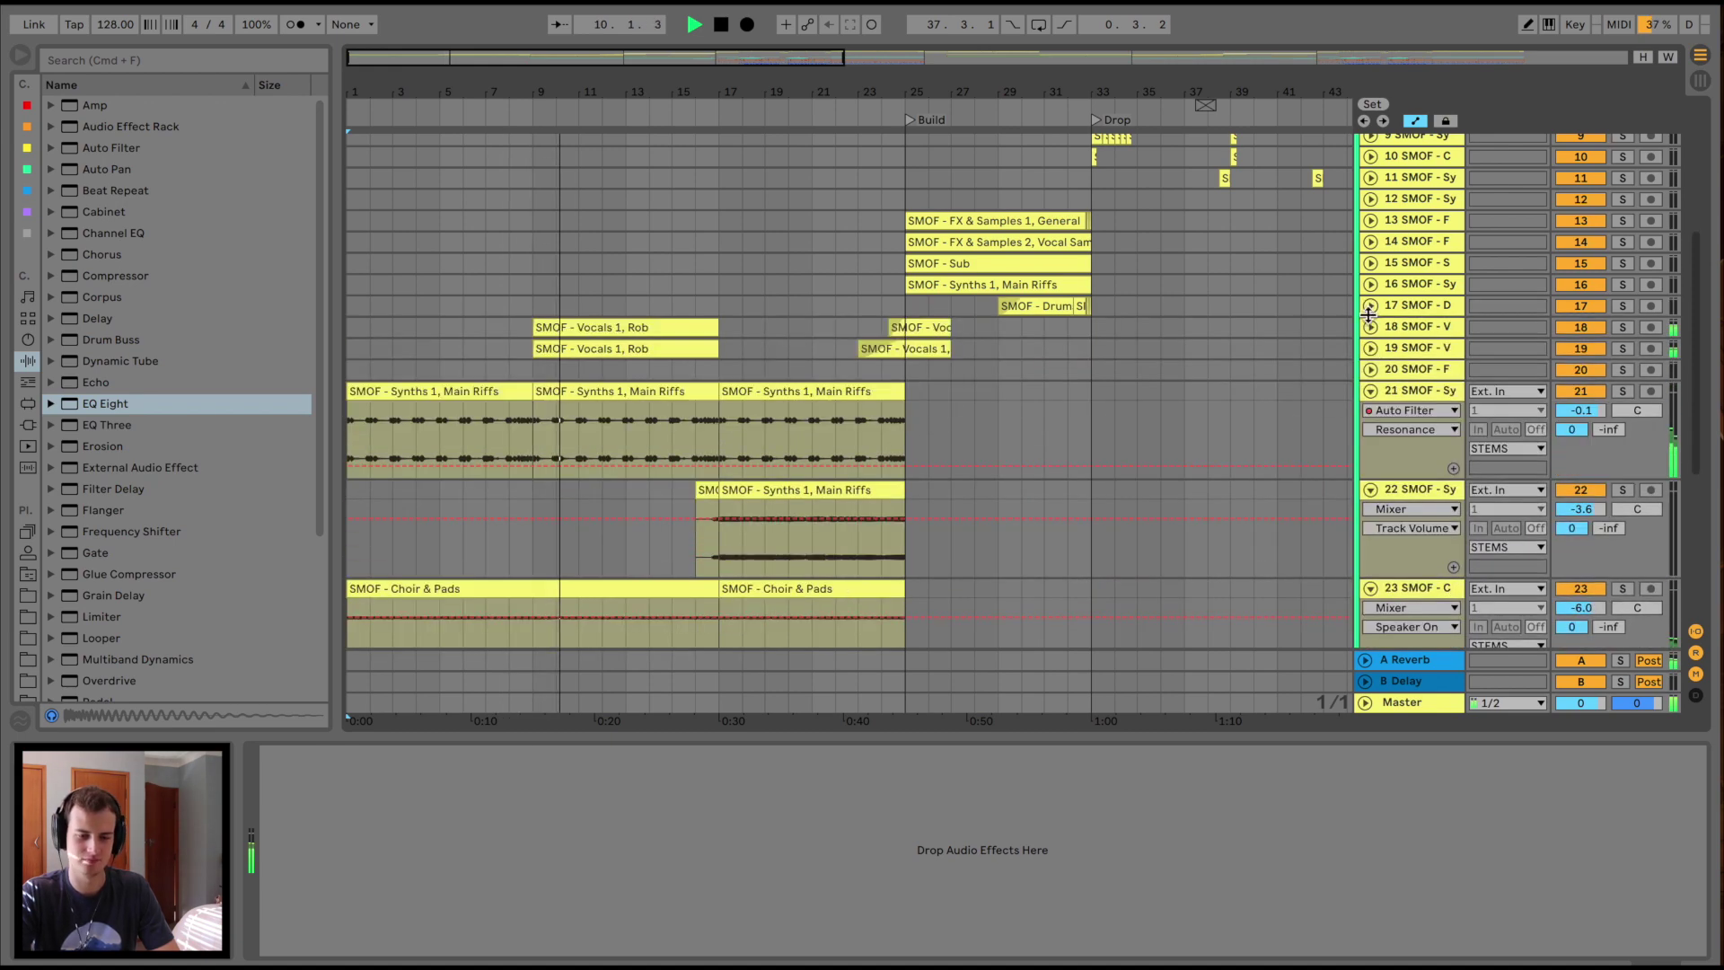
left_click(1369, 327)
scroll(738, 379, "down", 1)
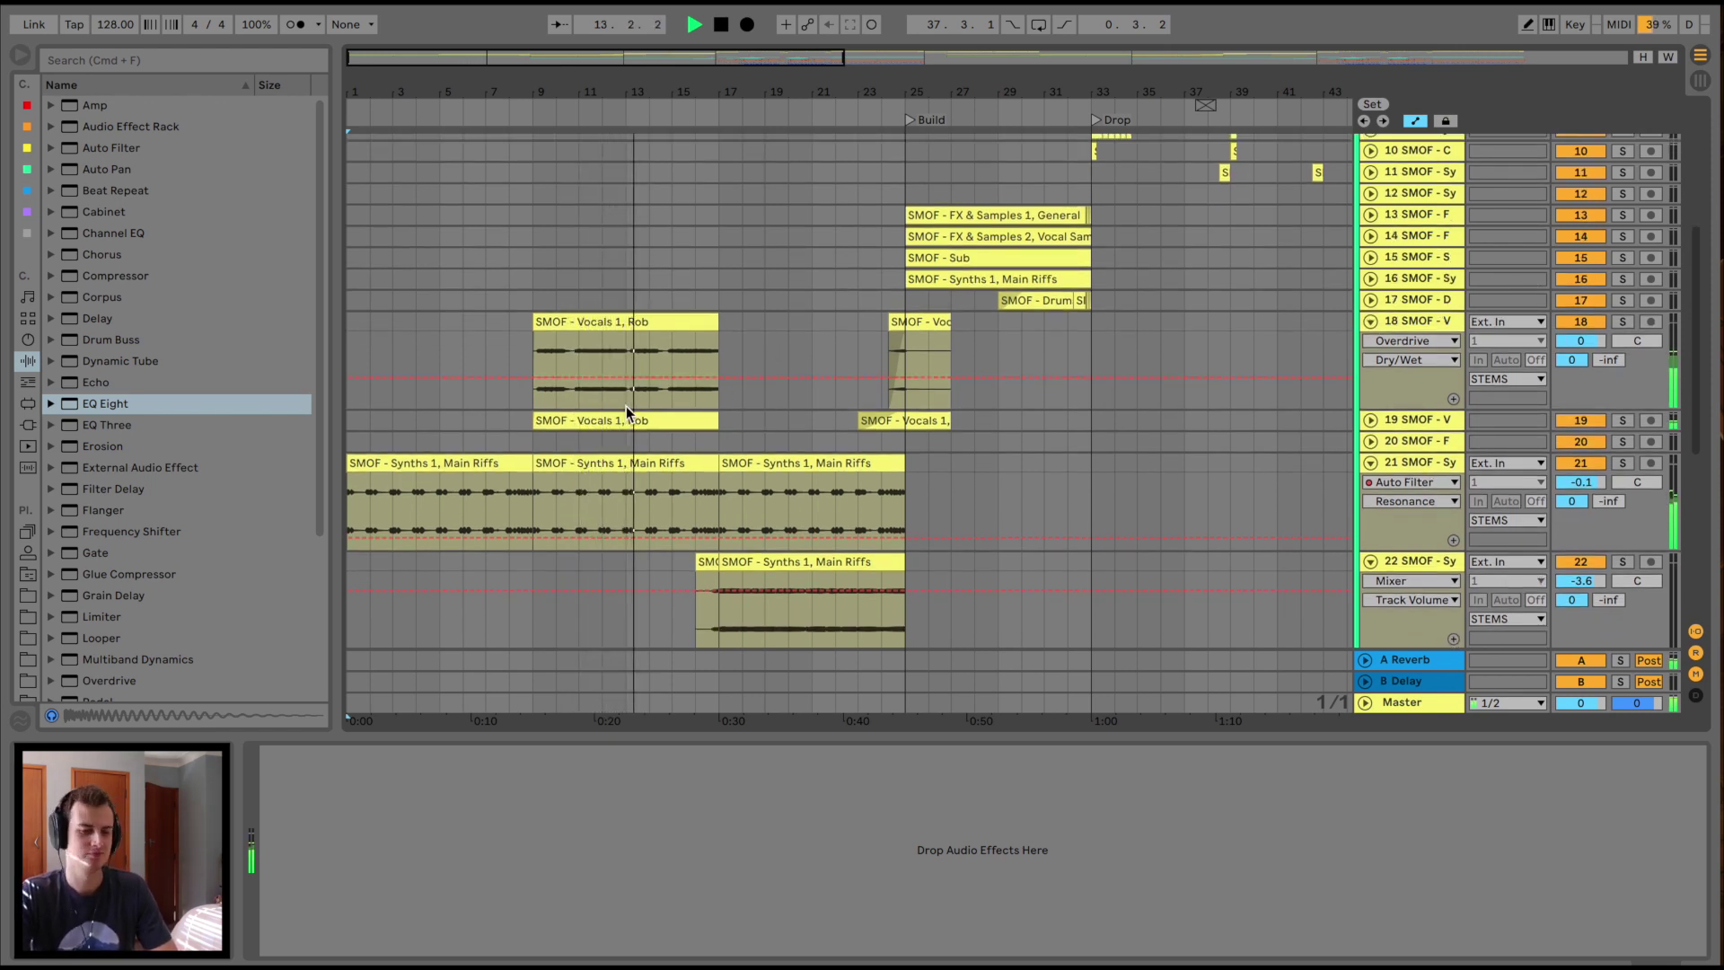
scroll(1077, 332, "down", 2)
left_click(1369, 293)
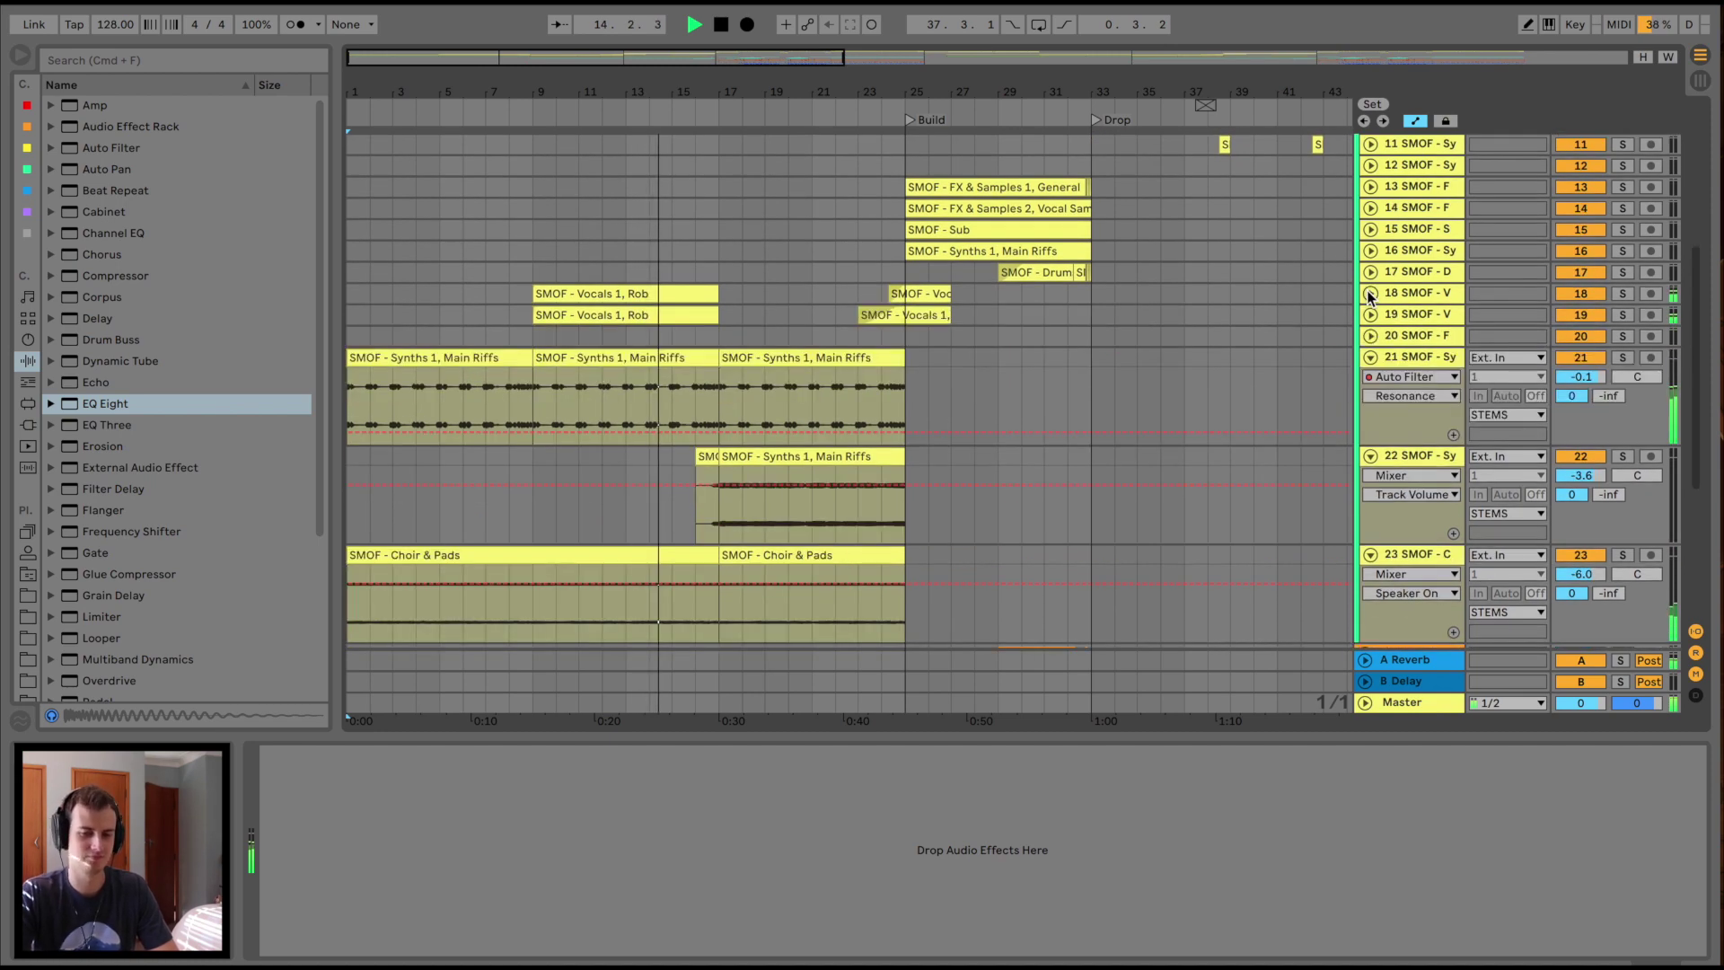
Fold tracks 21, 22 and 23 back to single-line height
left_click(1370, 358)
left_click(1370, 378)
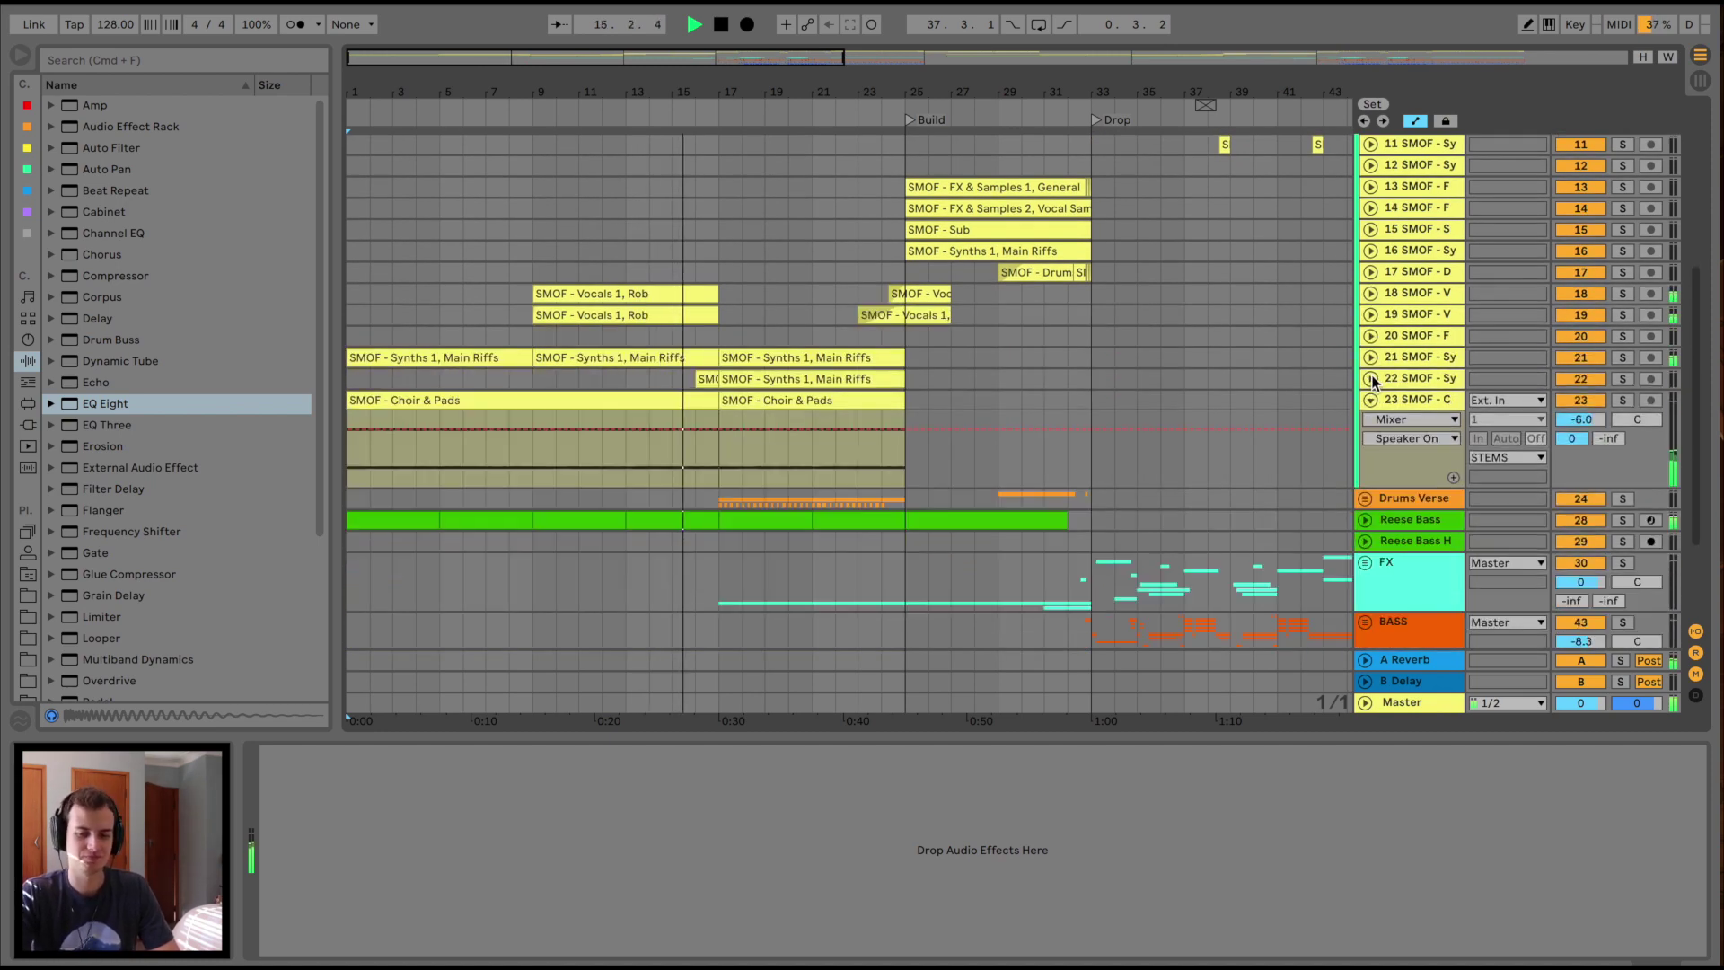
left_click(1370, 400)
scroll(1144, 389, "down", 4)
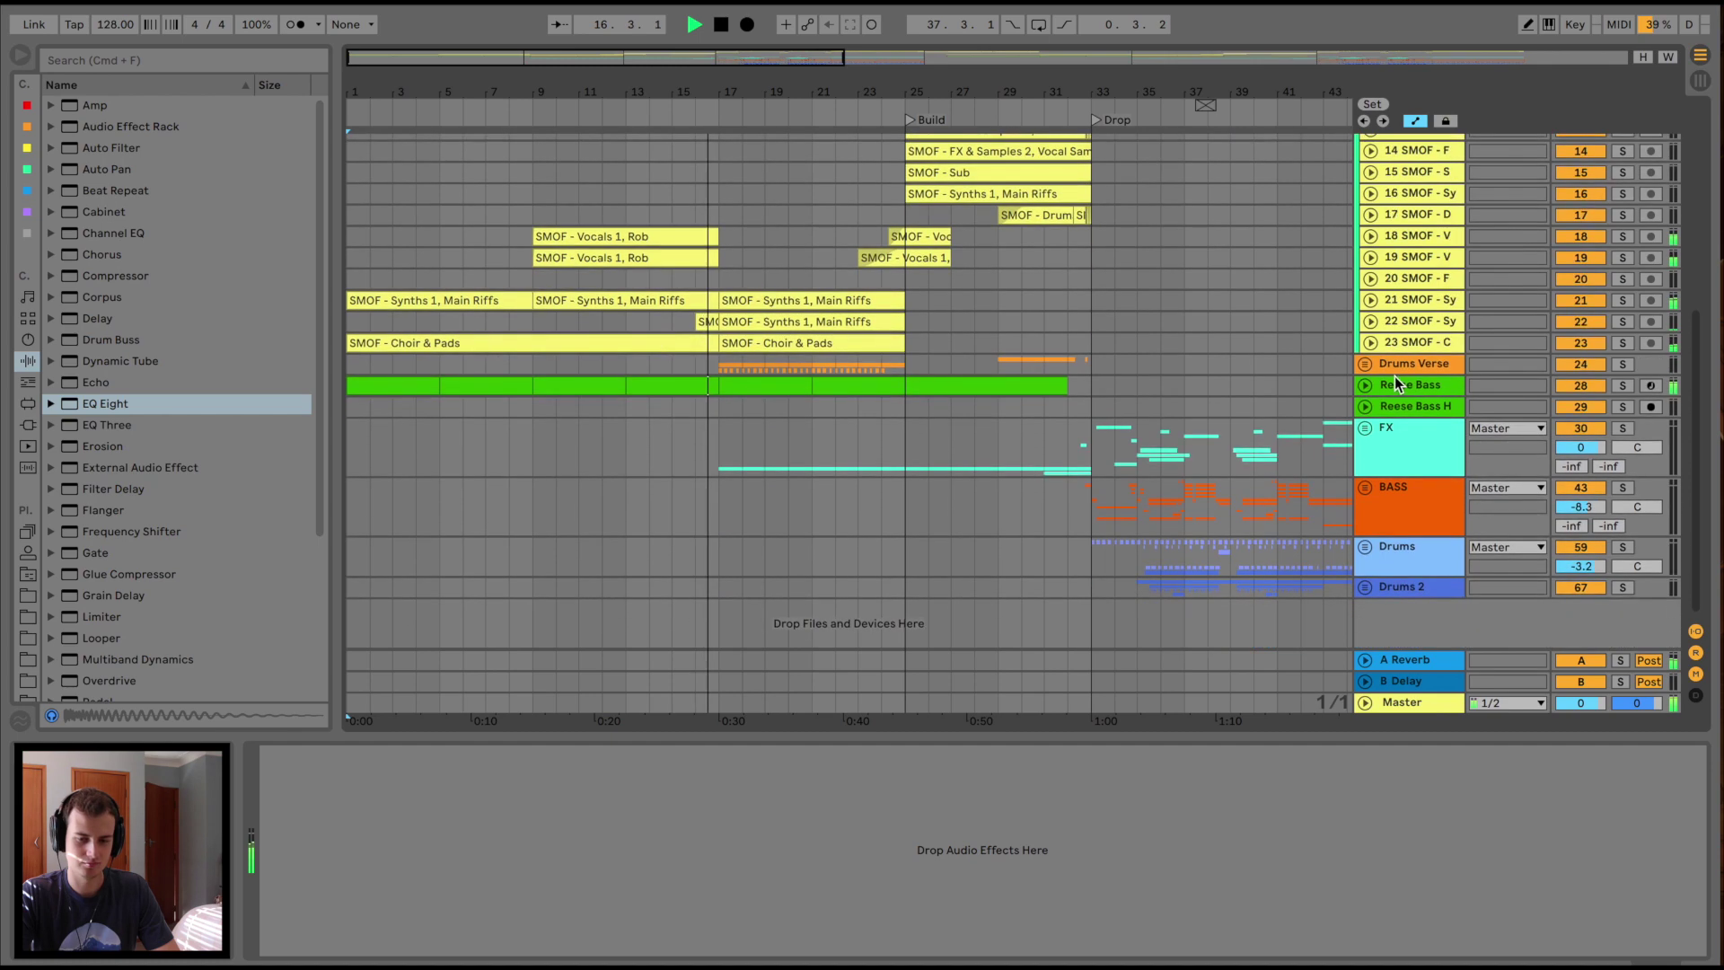
Unfold the Reese Bass track and synth track 22 in turn to examine their clips, folding each again
left_click(1368, 386)
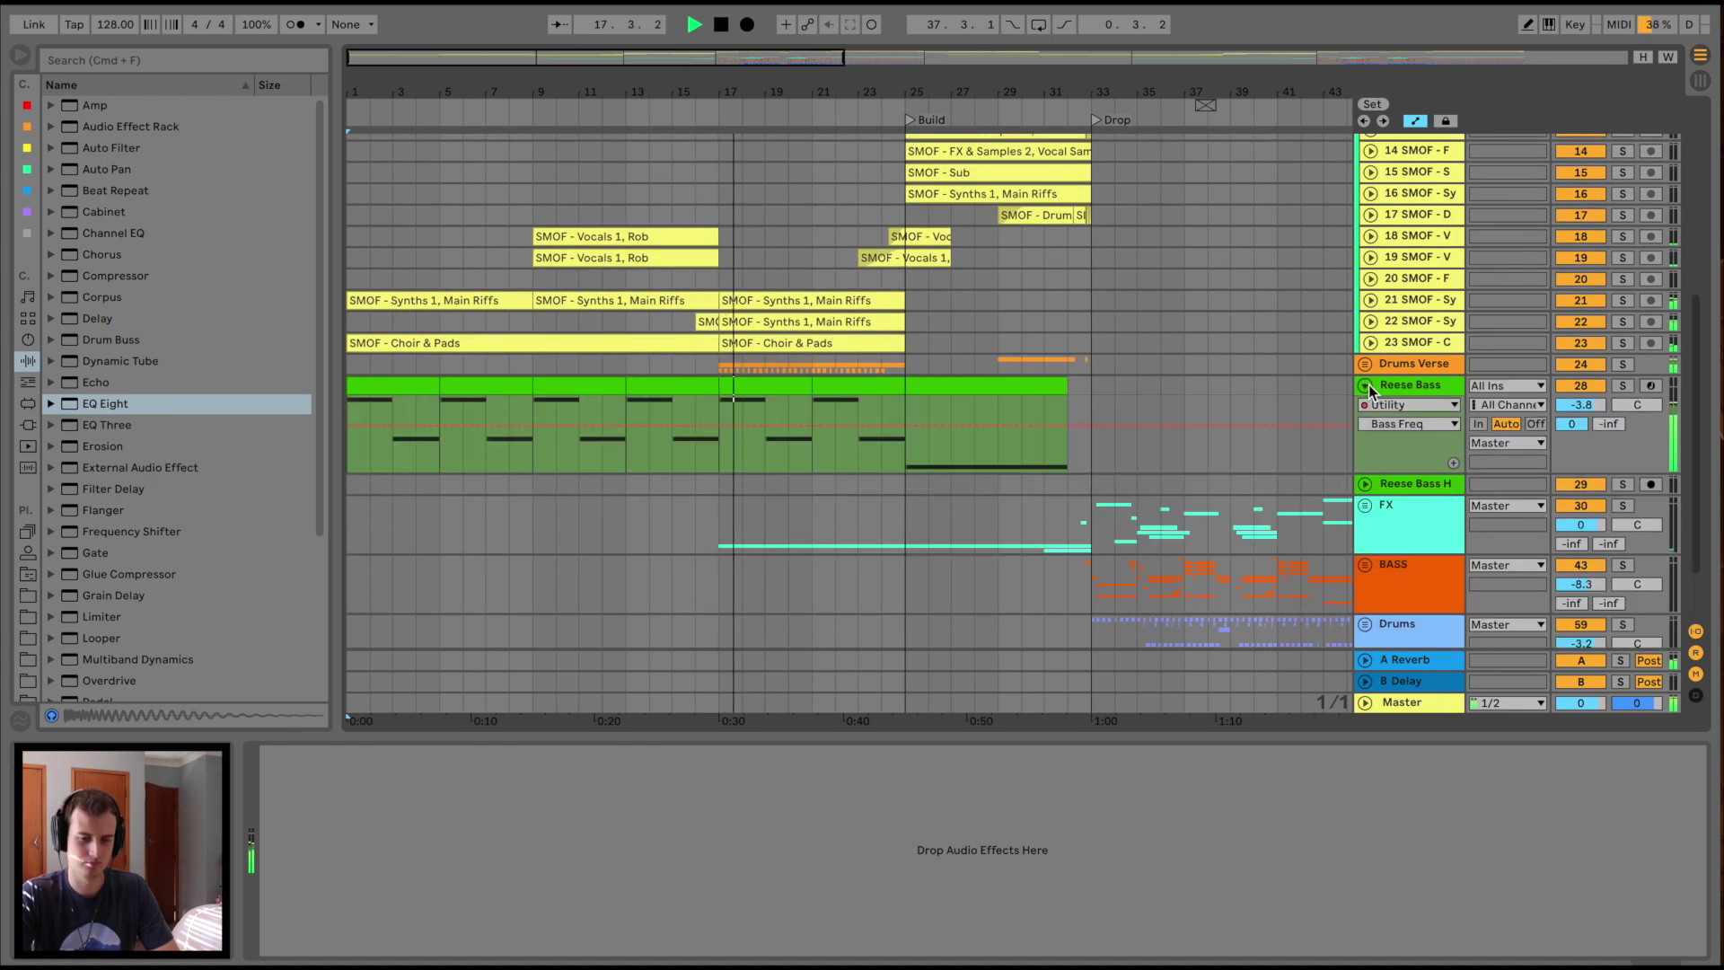
left_click(1368, 385)
left_click(1370, 322)
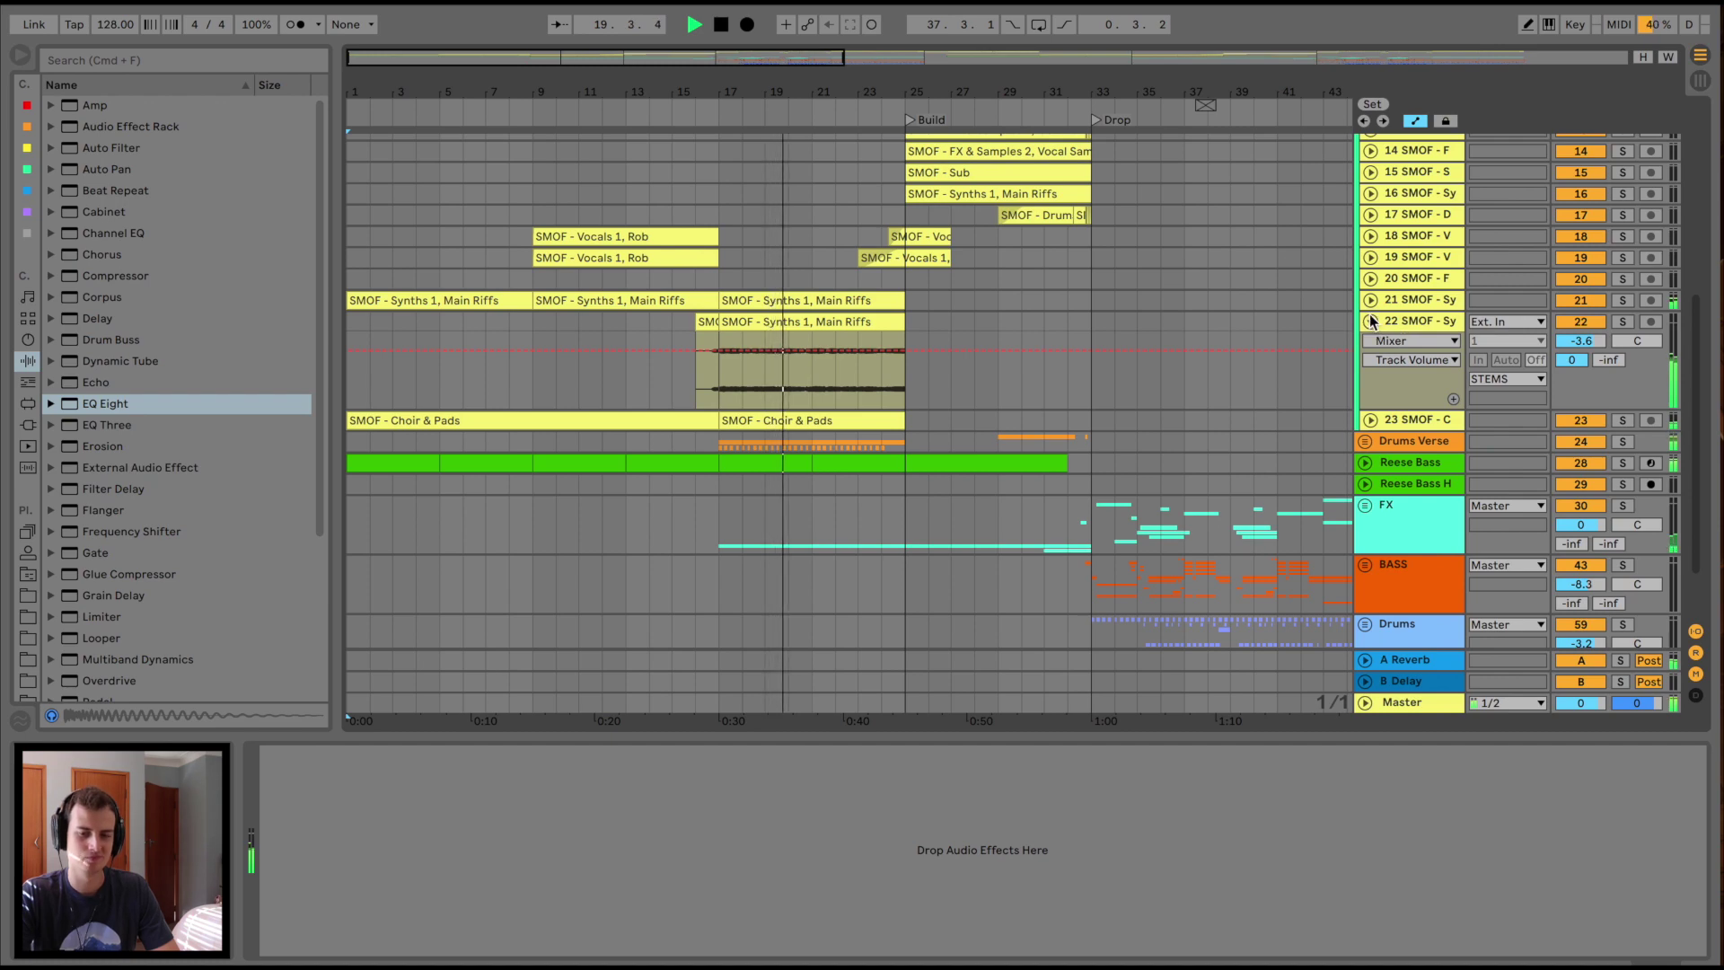
left_click(1370, 322)
Unfold the FX group to examine its clips around the build and drop, and fold the group again
scroll(1009, 310, "up", 10)
scroll(1009, 310, "right", 6)
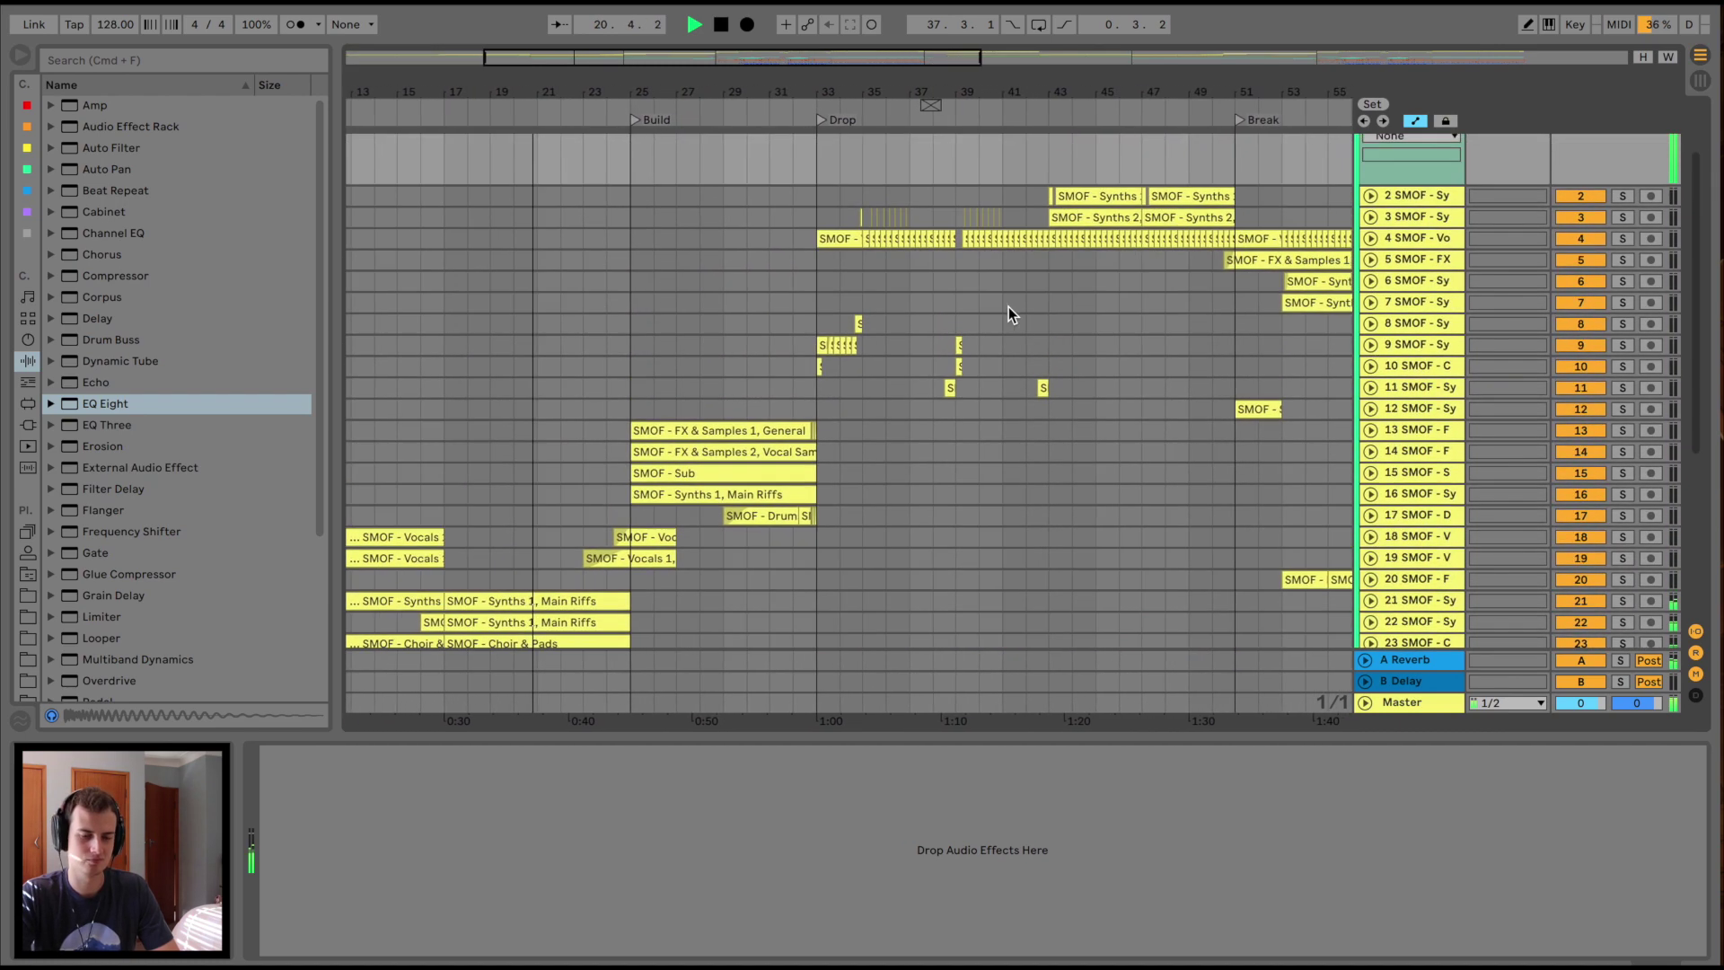
scroll(1009, 305, "down", 5)
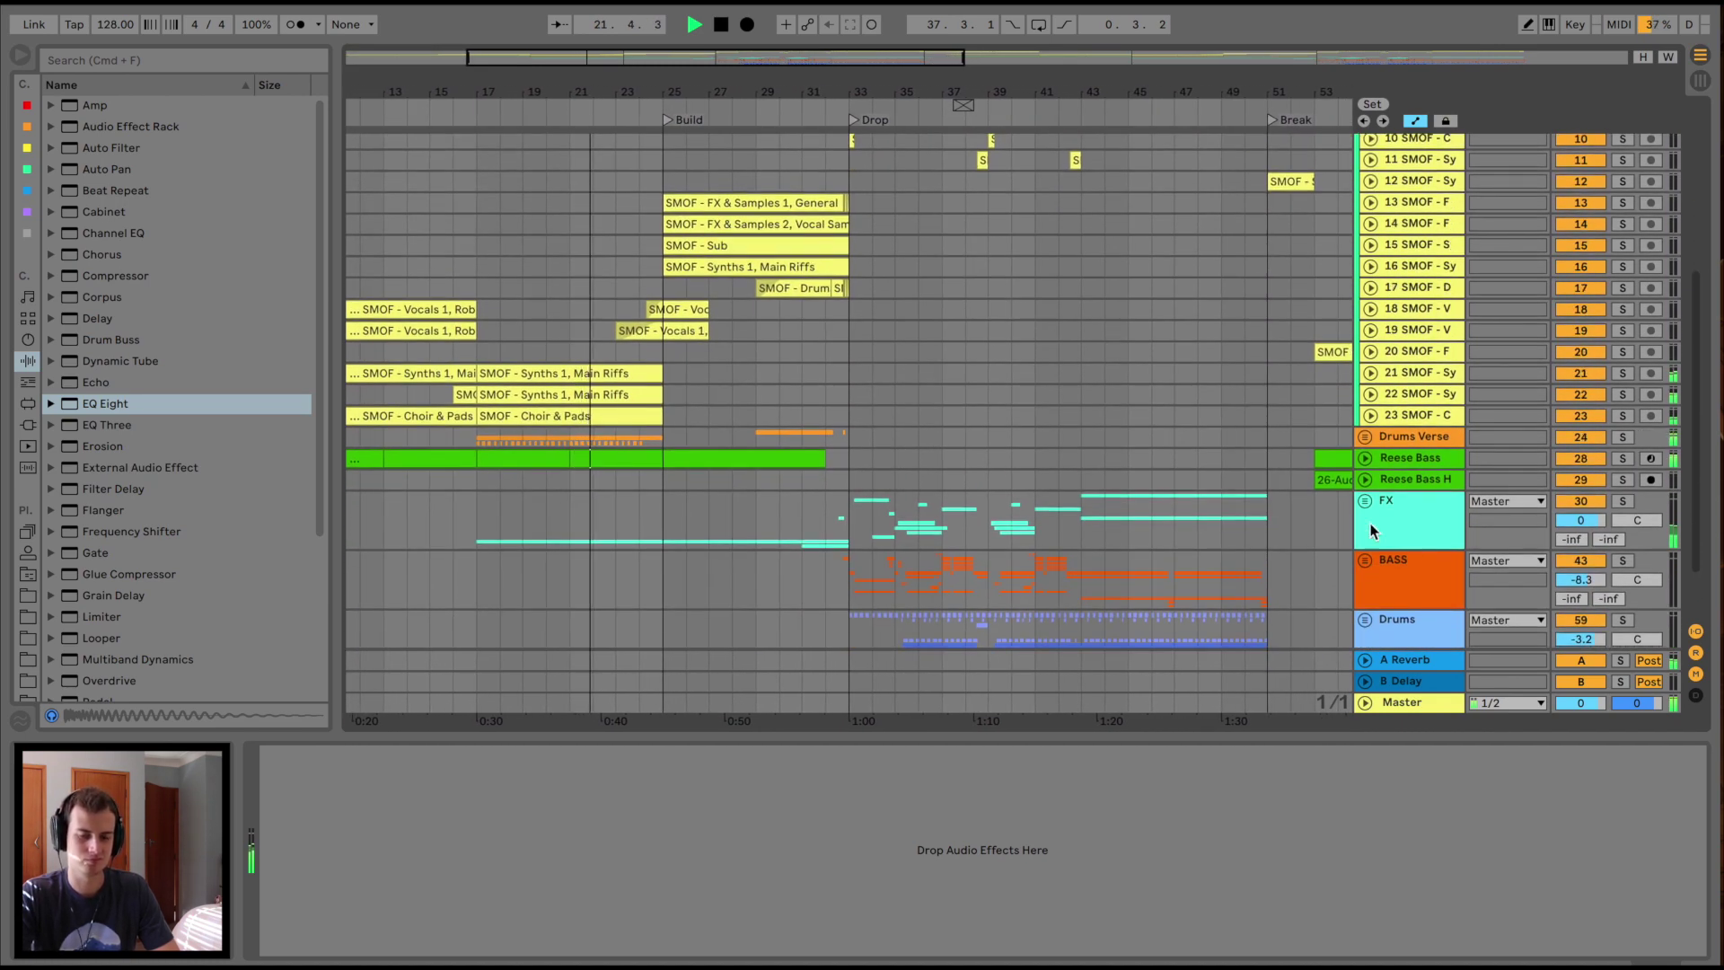
left_click(1365, 500)
scroll(924, 528, "down", 8)
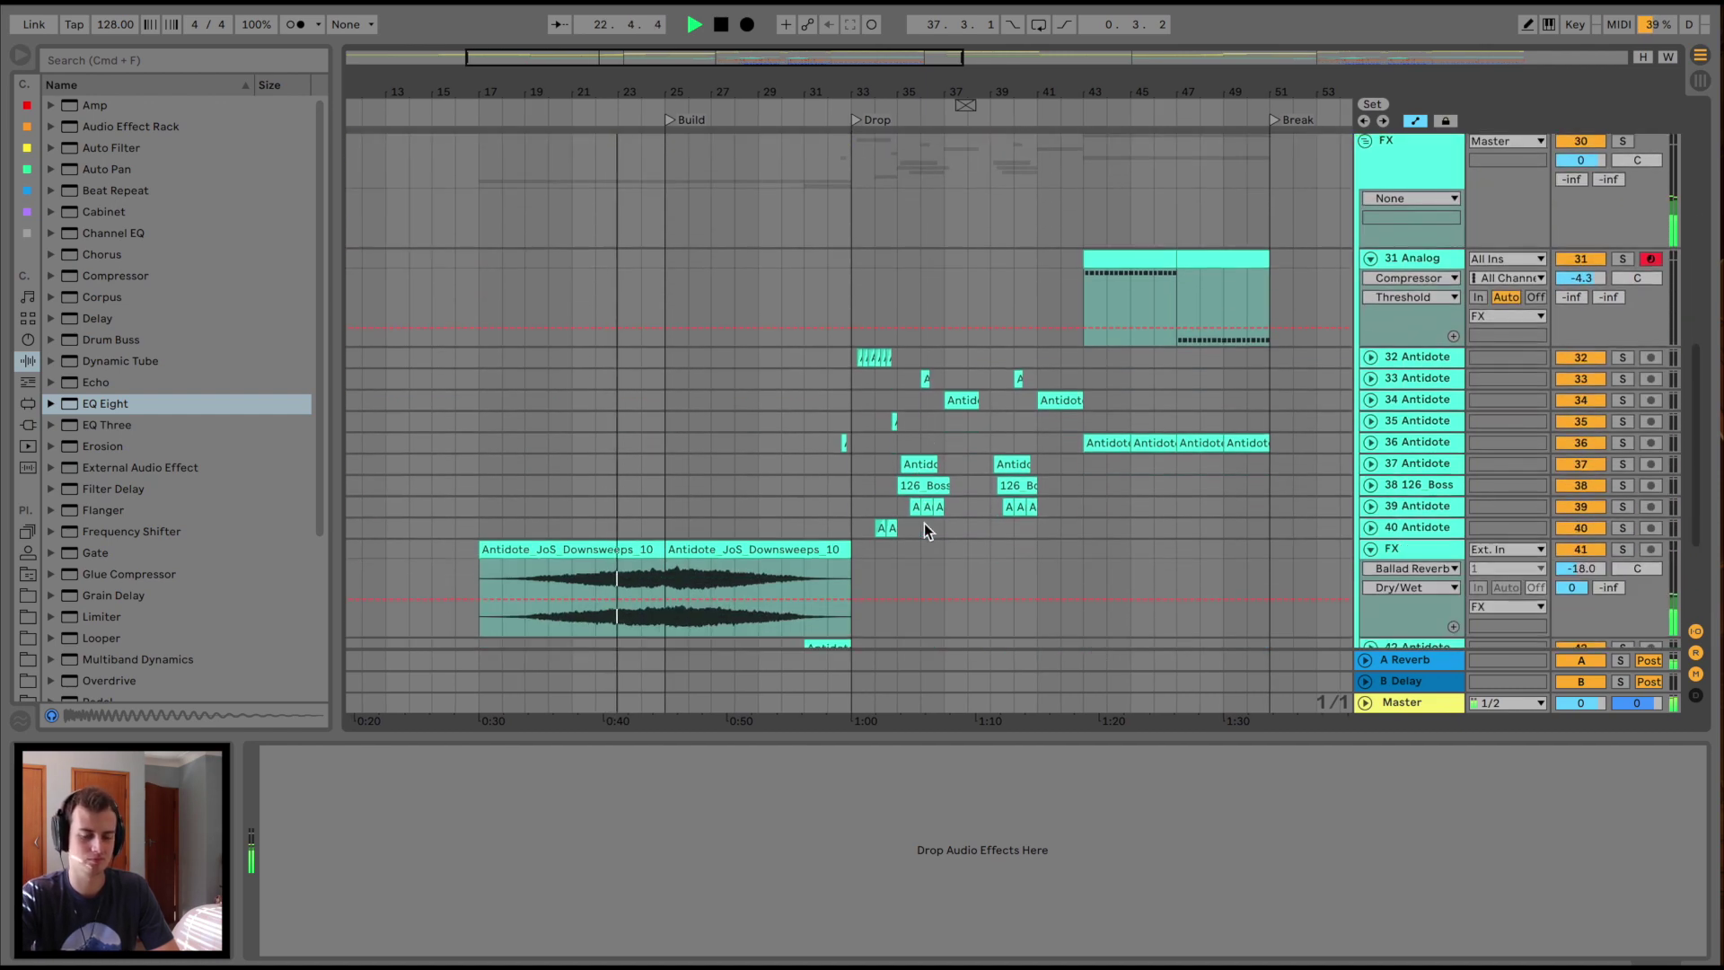
scroll(924, 528, "up", 6)
scroll(924, 528, "left", 2)
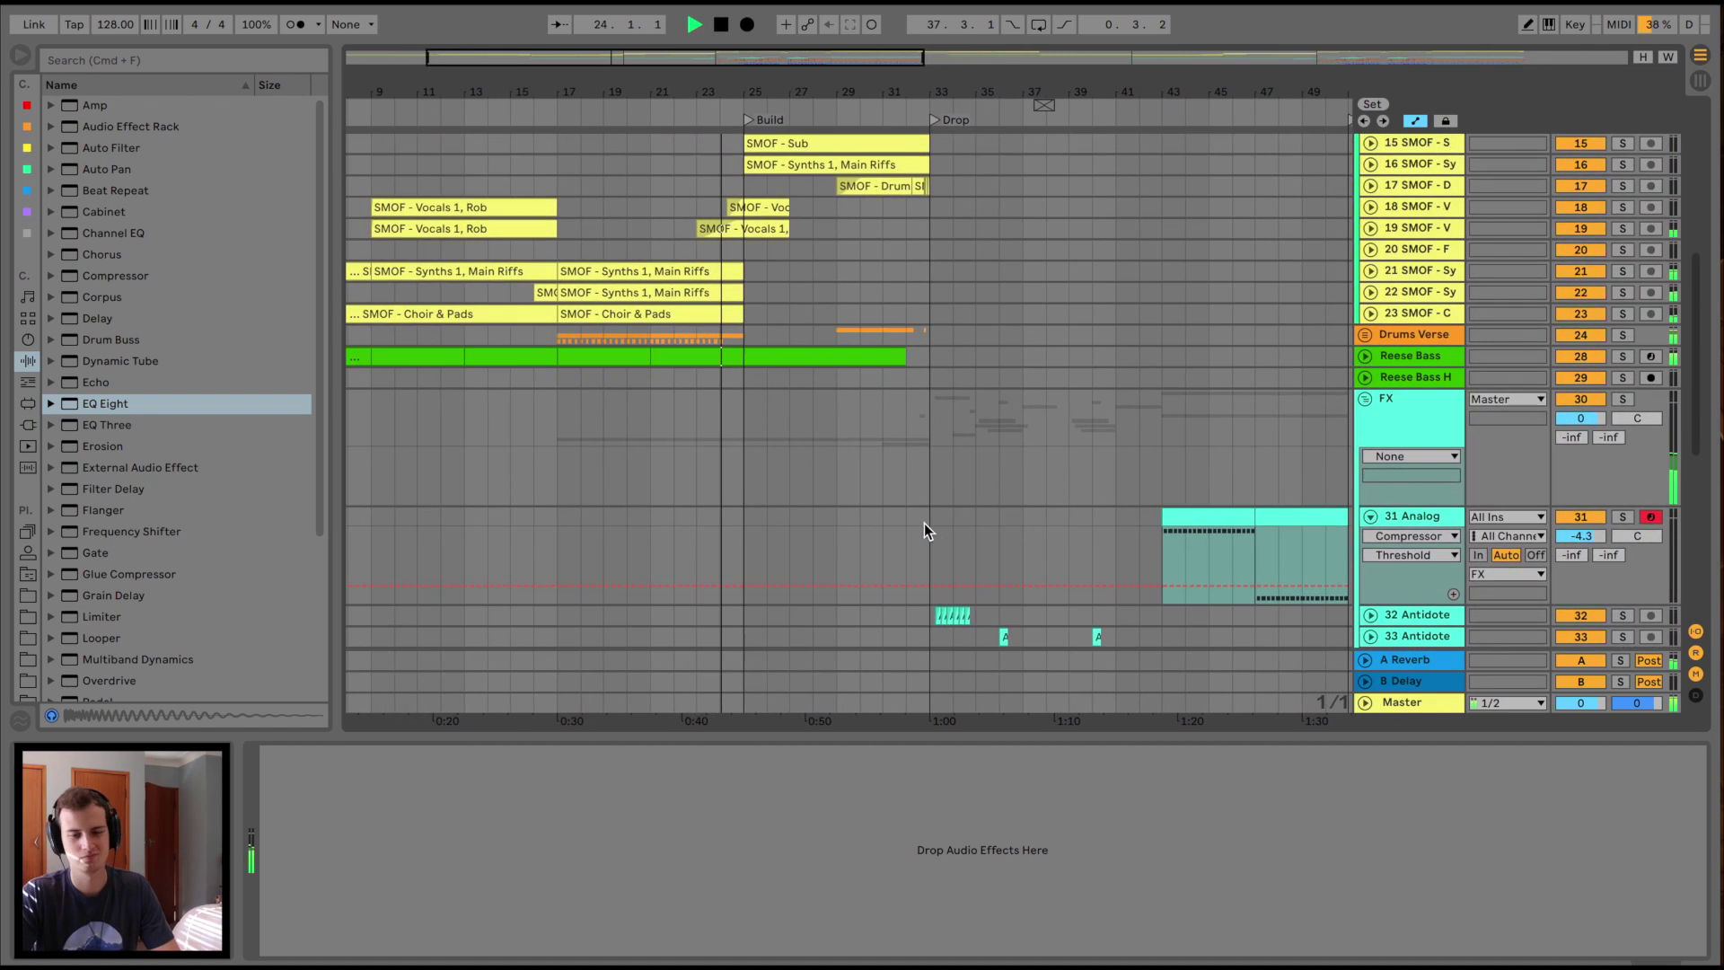
left_click(1364, 399)
Fold the STEMS group back into its overview
scroll(1015, 368, "up", 5)
scroll(1014, 368, "right", 3)
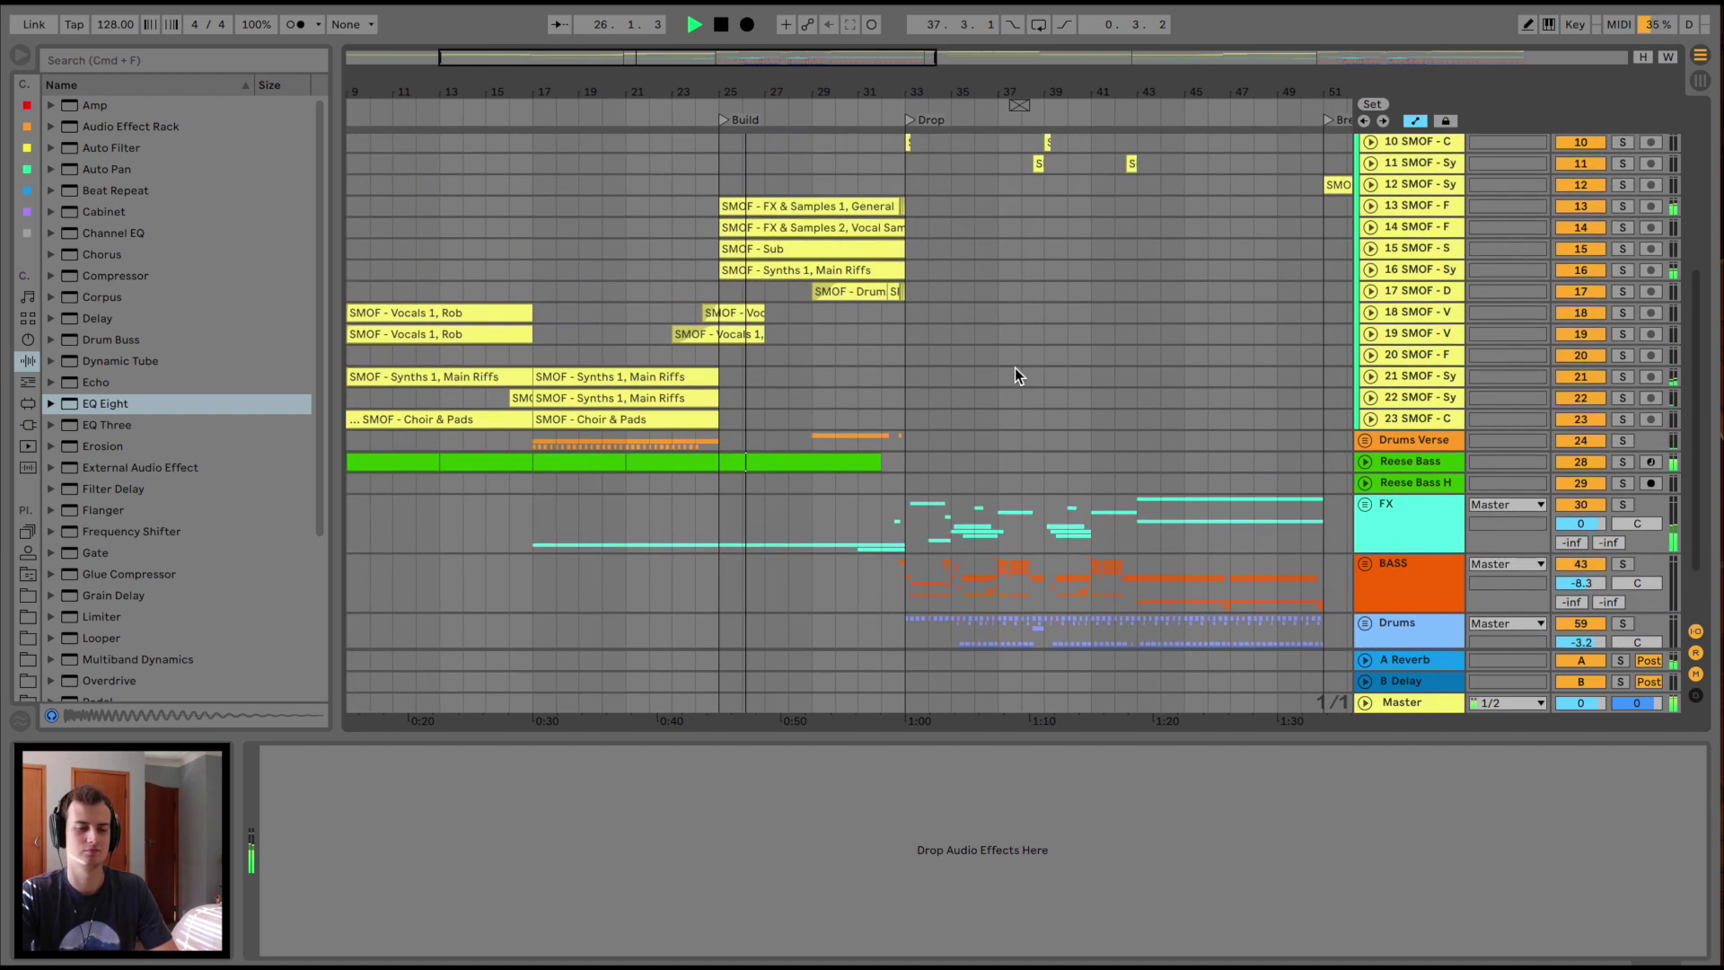
scroll(1015, 369, "up", 4)
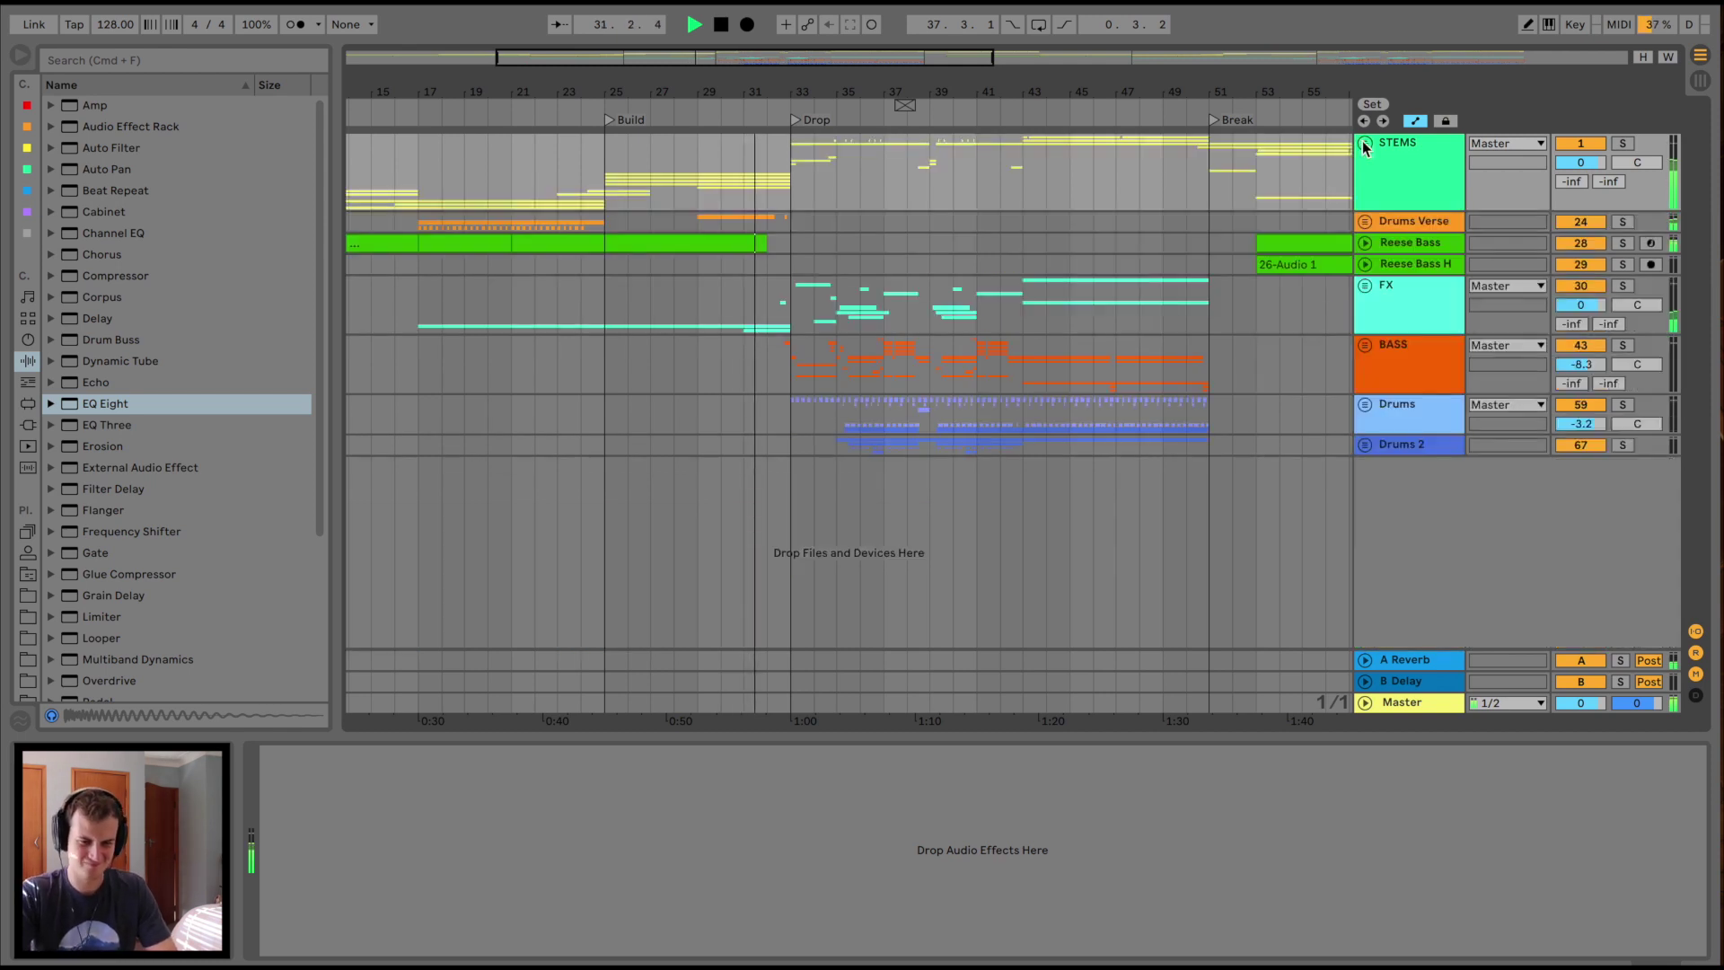
left_click(1363, 143)
Unfold the BASS group to examine its clips in the drop, and stop playback
left_click(1363, 345)
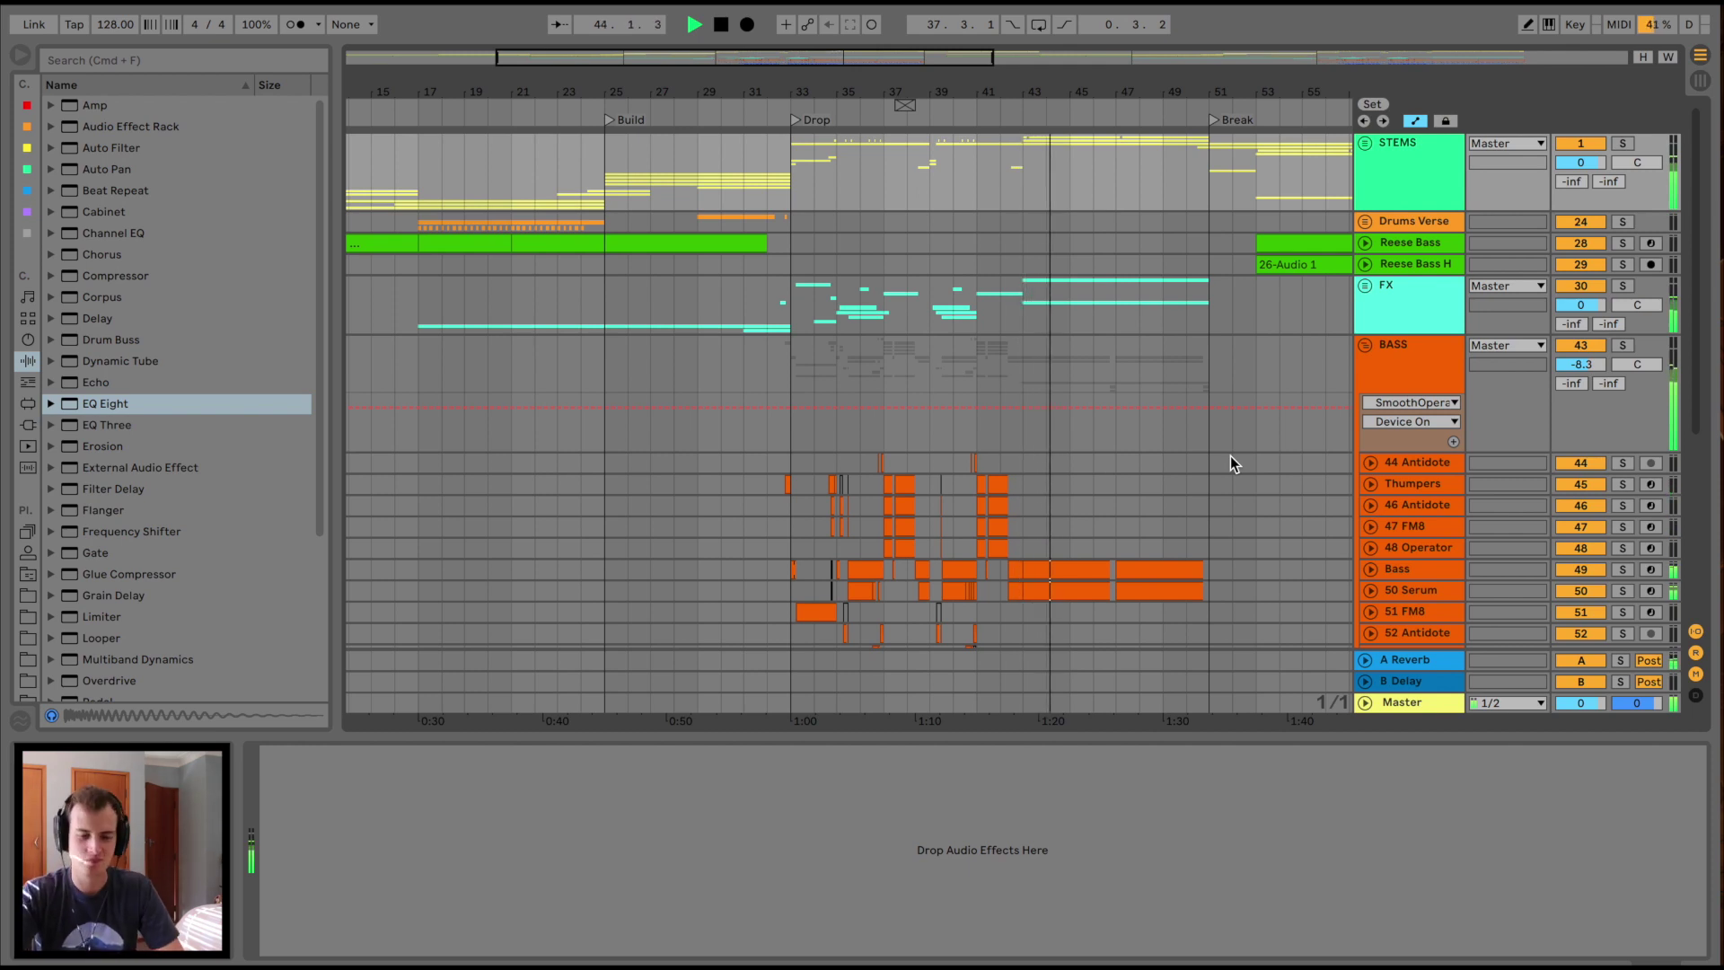
scroll(982, 451, "down", 2)
scroll(983, 451, "right", 2)
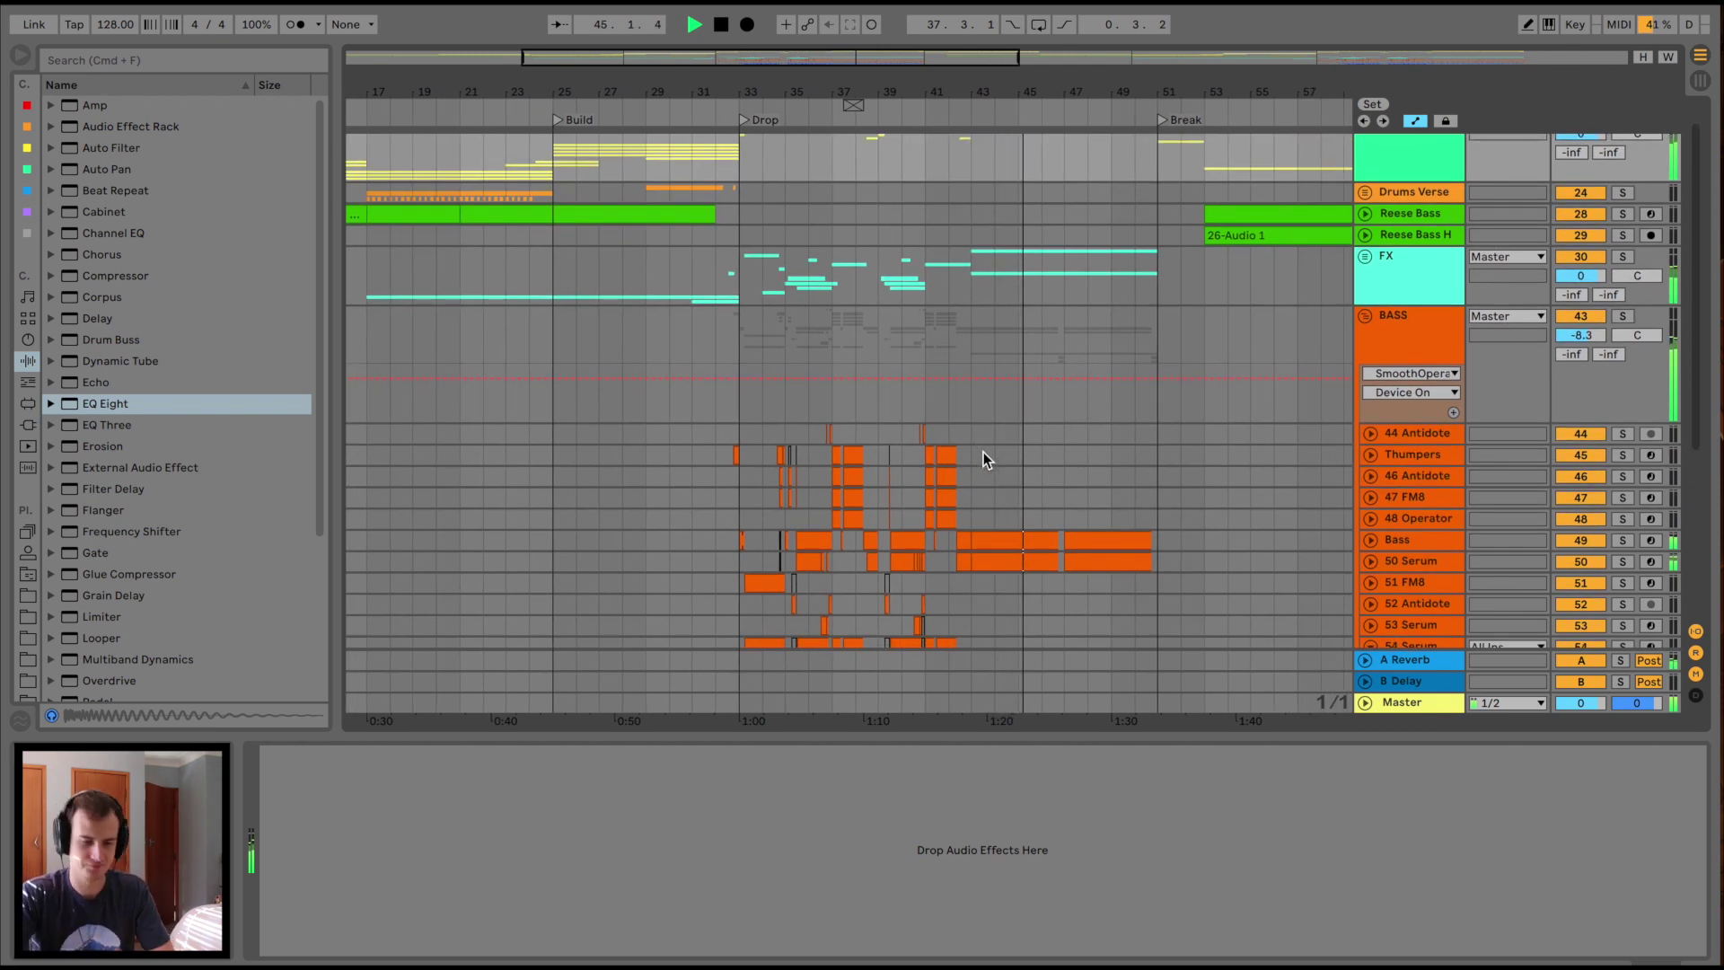
key("space")
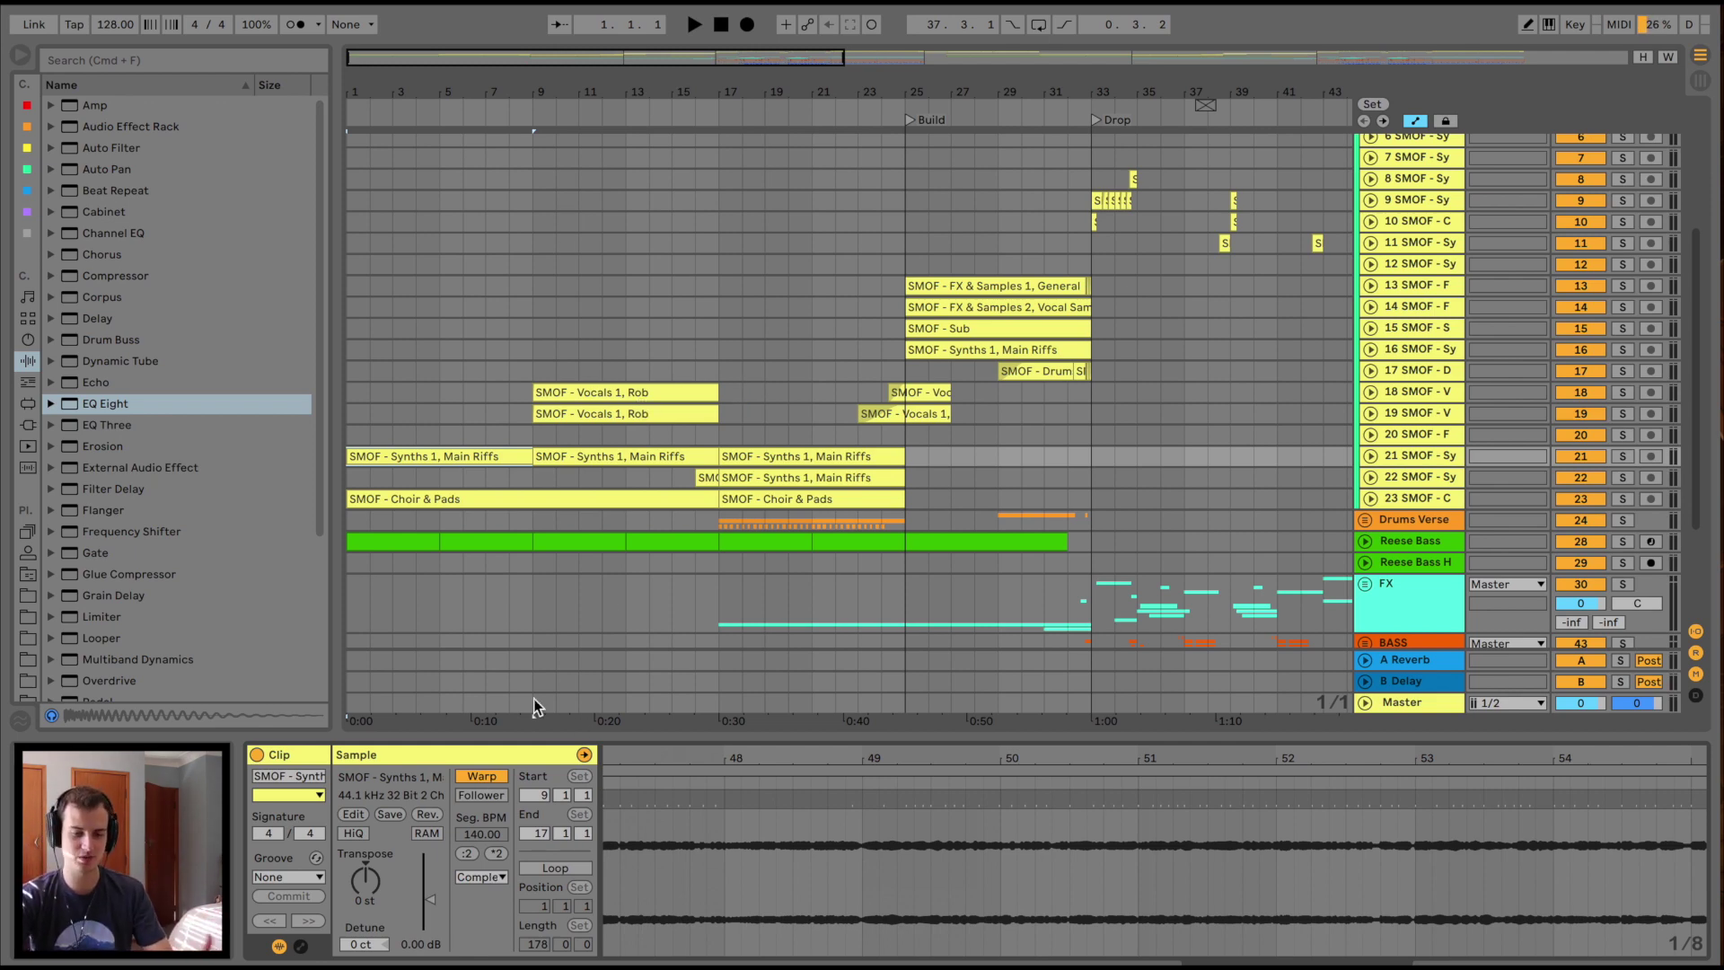
Select the FX & Samples 1, General clip on track 13 and play from the Build marker
scroll(1371, 452, "down", 3)
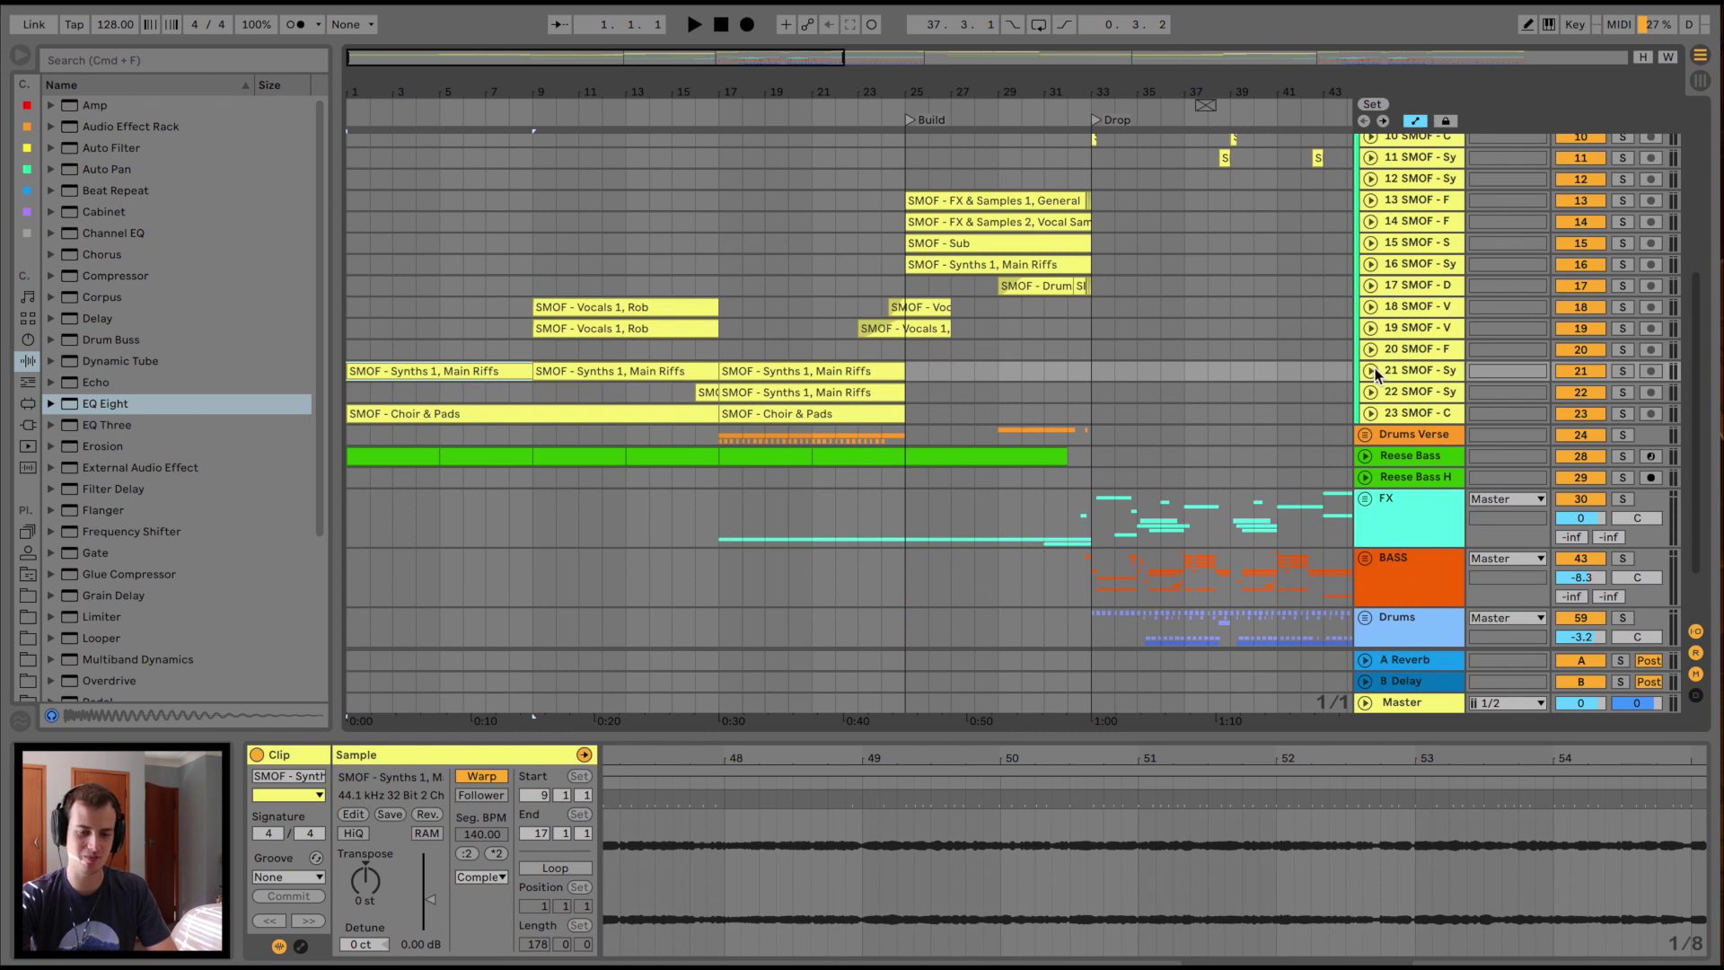
scroll(1376, 375, "up", 3)
left_click(968, 300)
scroll(1567, 237, "up", 5)
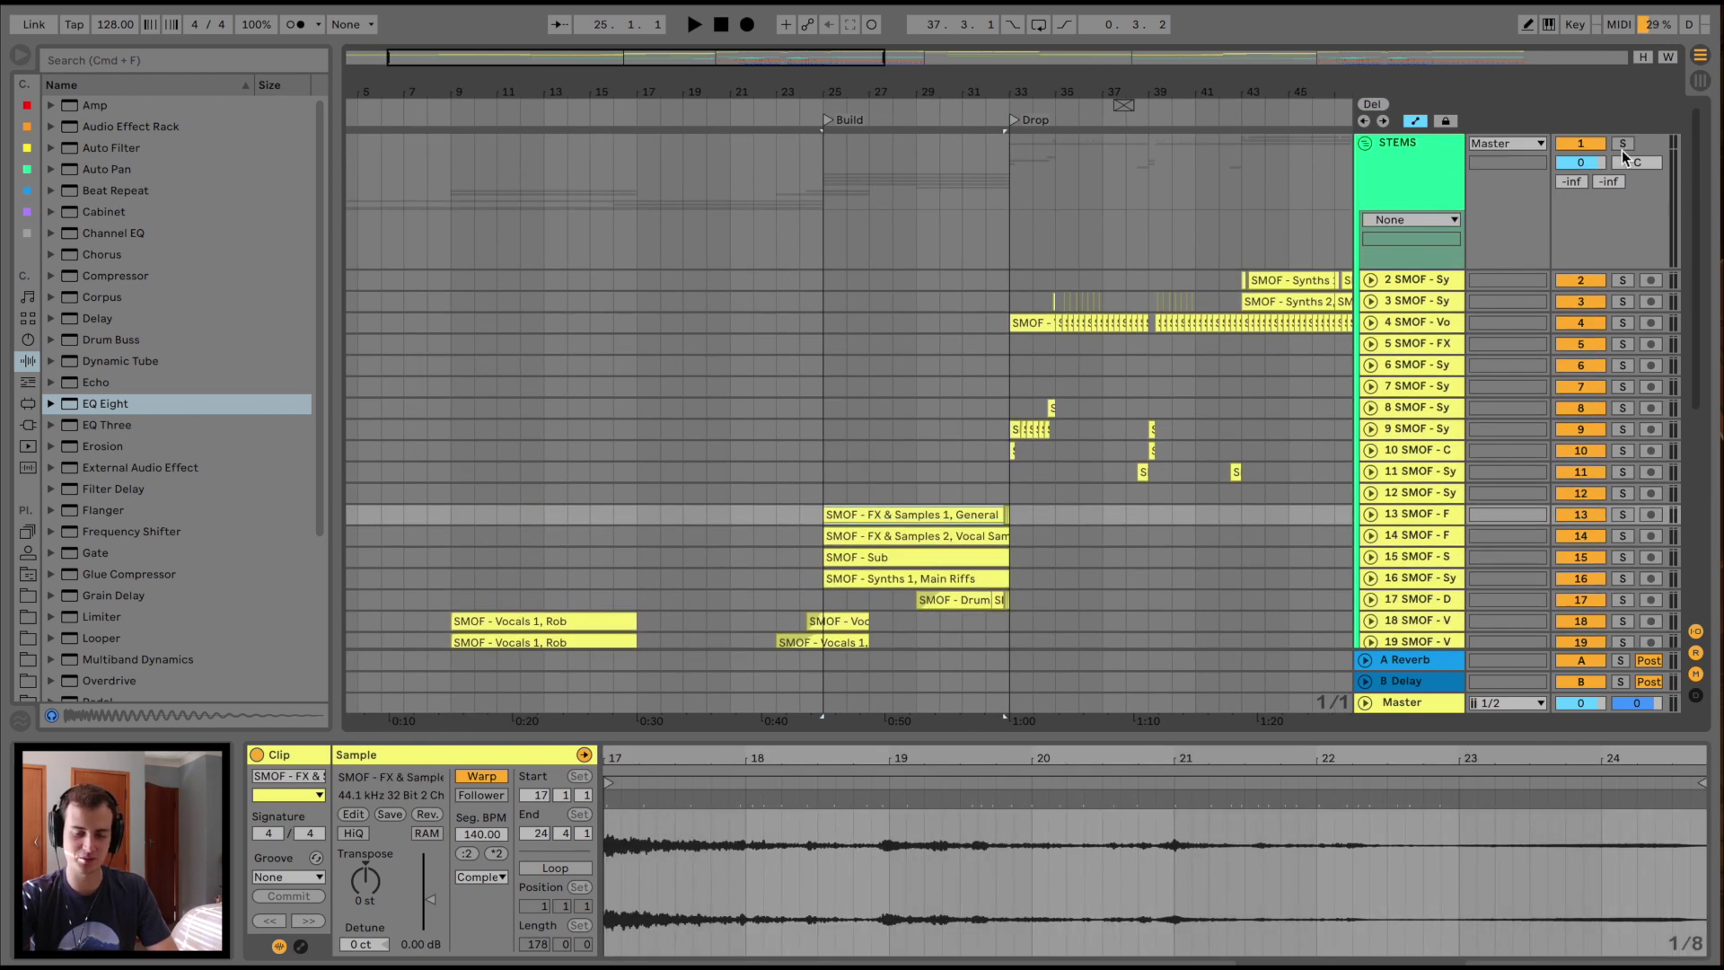
key("space")
scroll(988, 225, "up", 3)
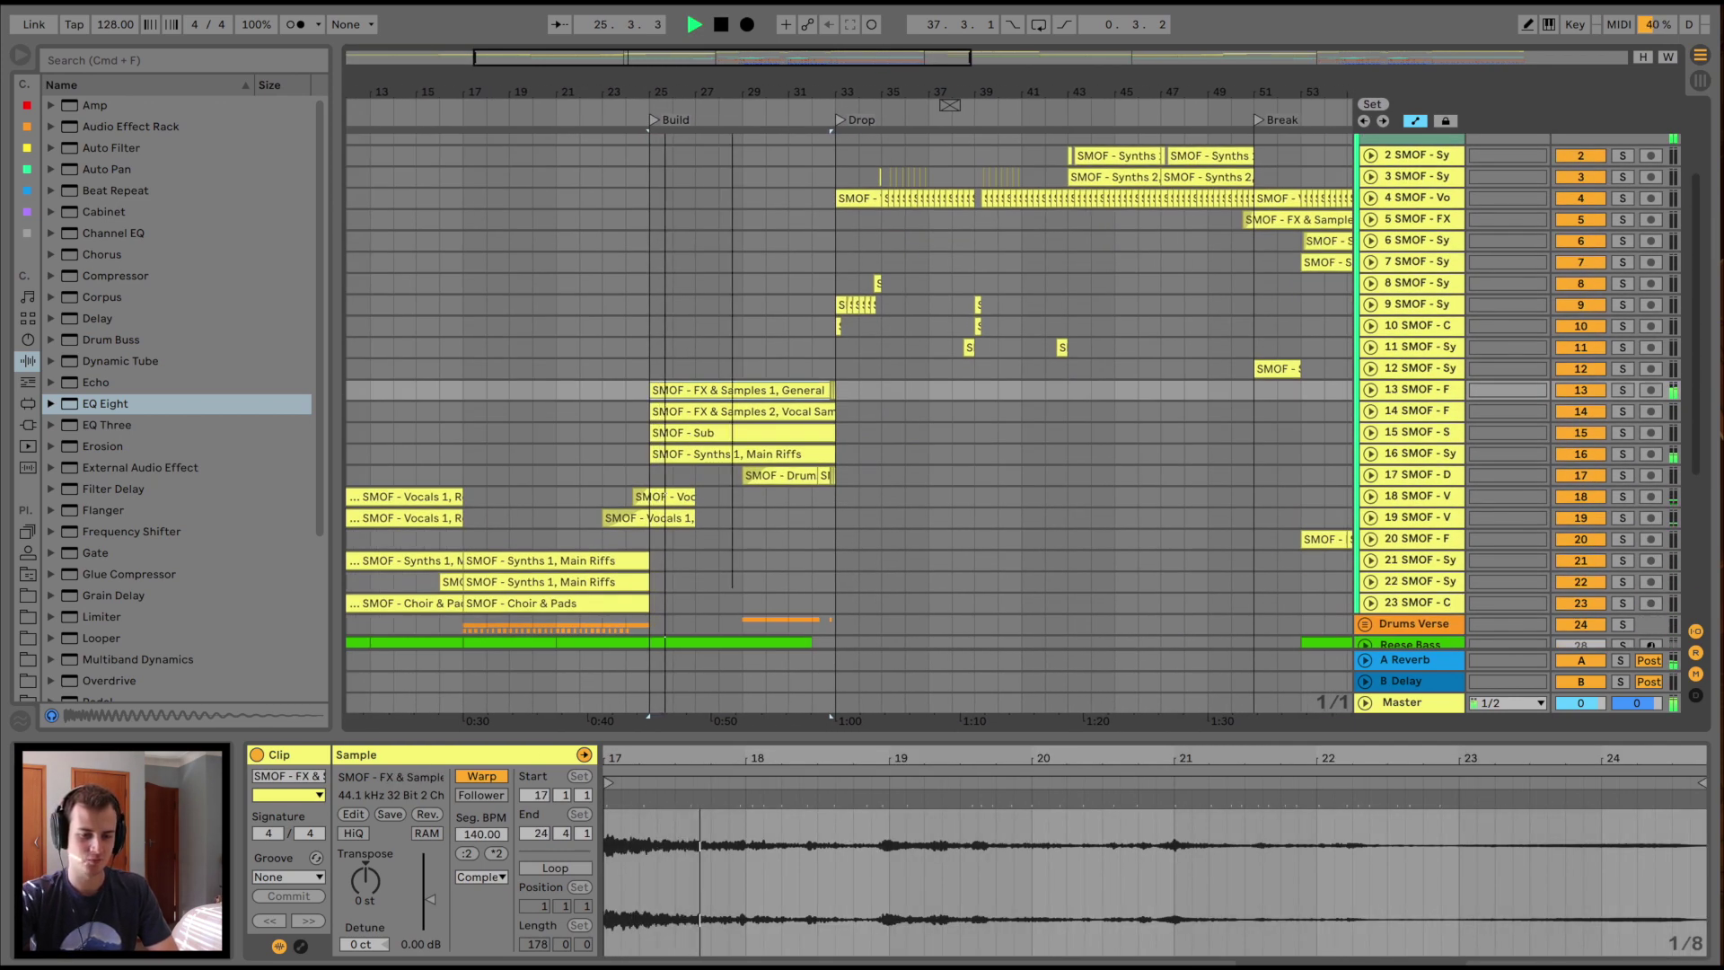
Enlarge the build section and unfold tracks 13 and 14 in turn to examine their clips, folding each again
scroll(913, 137, "down", 3)
scroll(907, 304, "down", 2)
left_click_drag(789, 85, 790, 53)
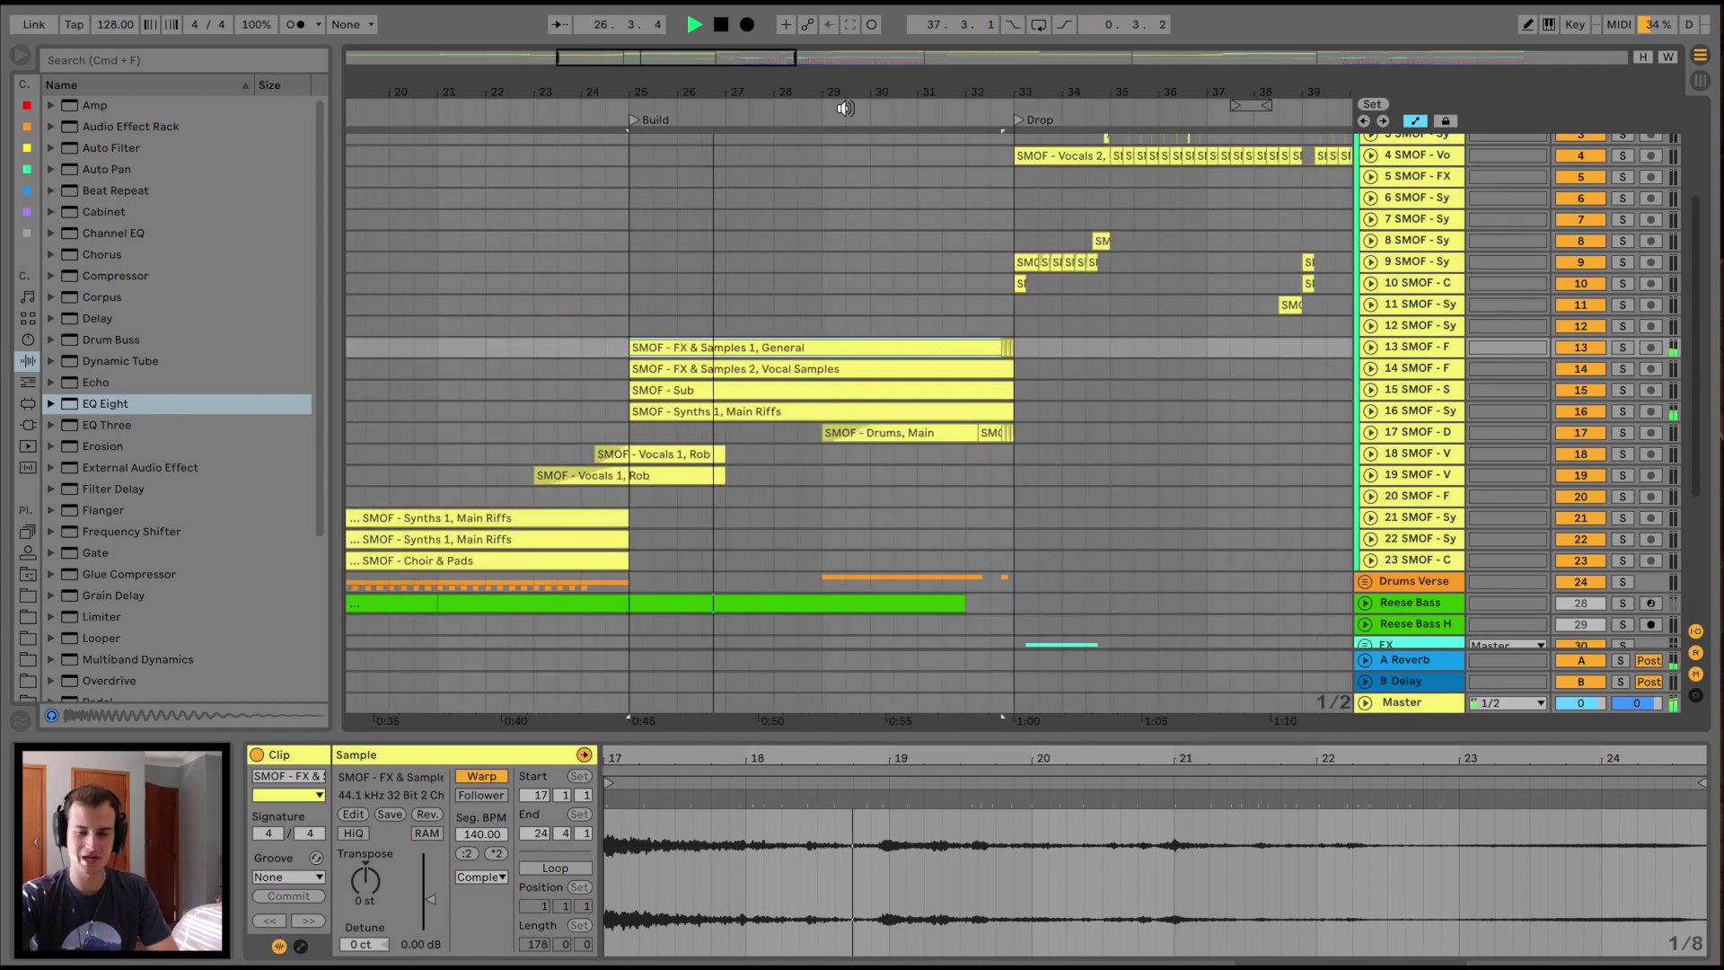
left_click(1369, 346)
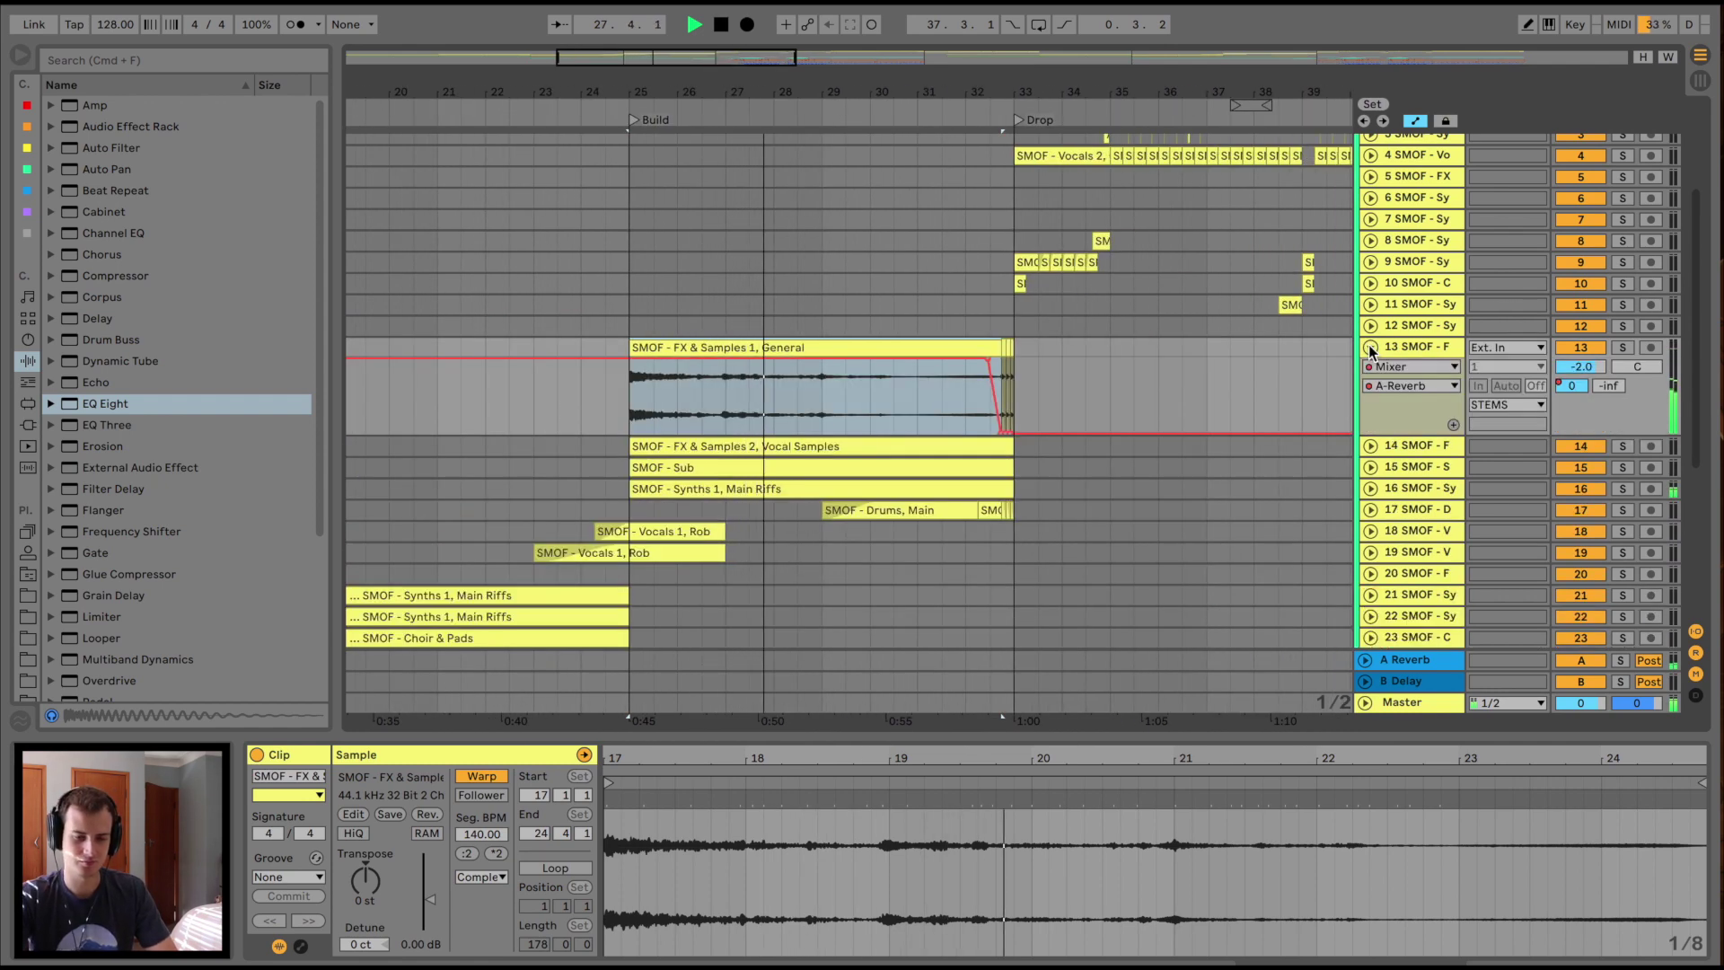
left_click(1370, 345)
left_click(1370, 370)
left_click(1370, 370)
Check the Sub clip on track 15, and show track 16's Auto Filter frequency automation and device chain
left_click(1370, 391)
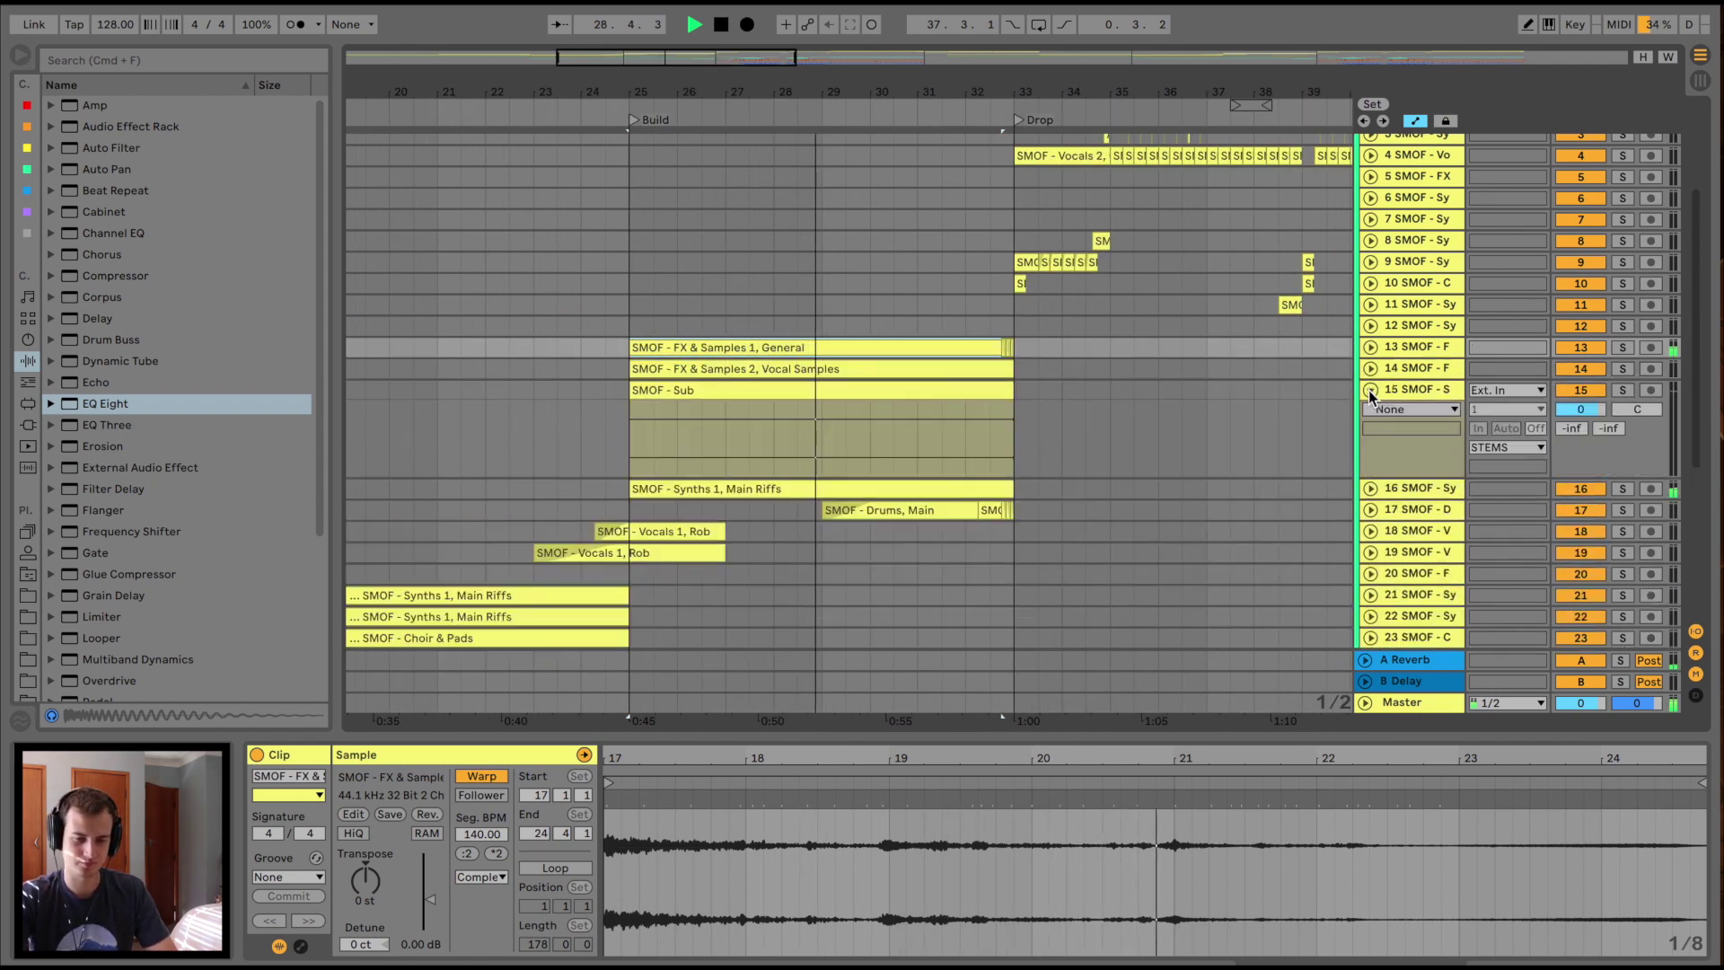
left_click(1370, 392)
left_click(1369, 410)
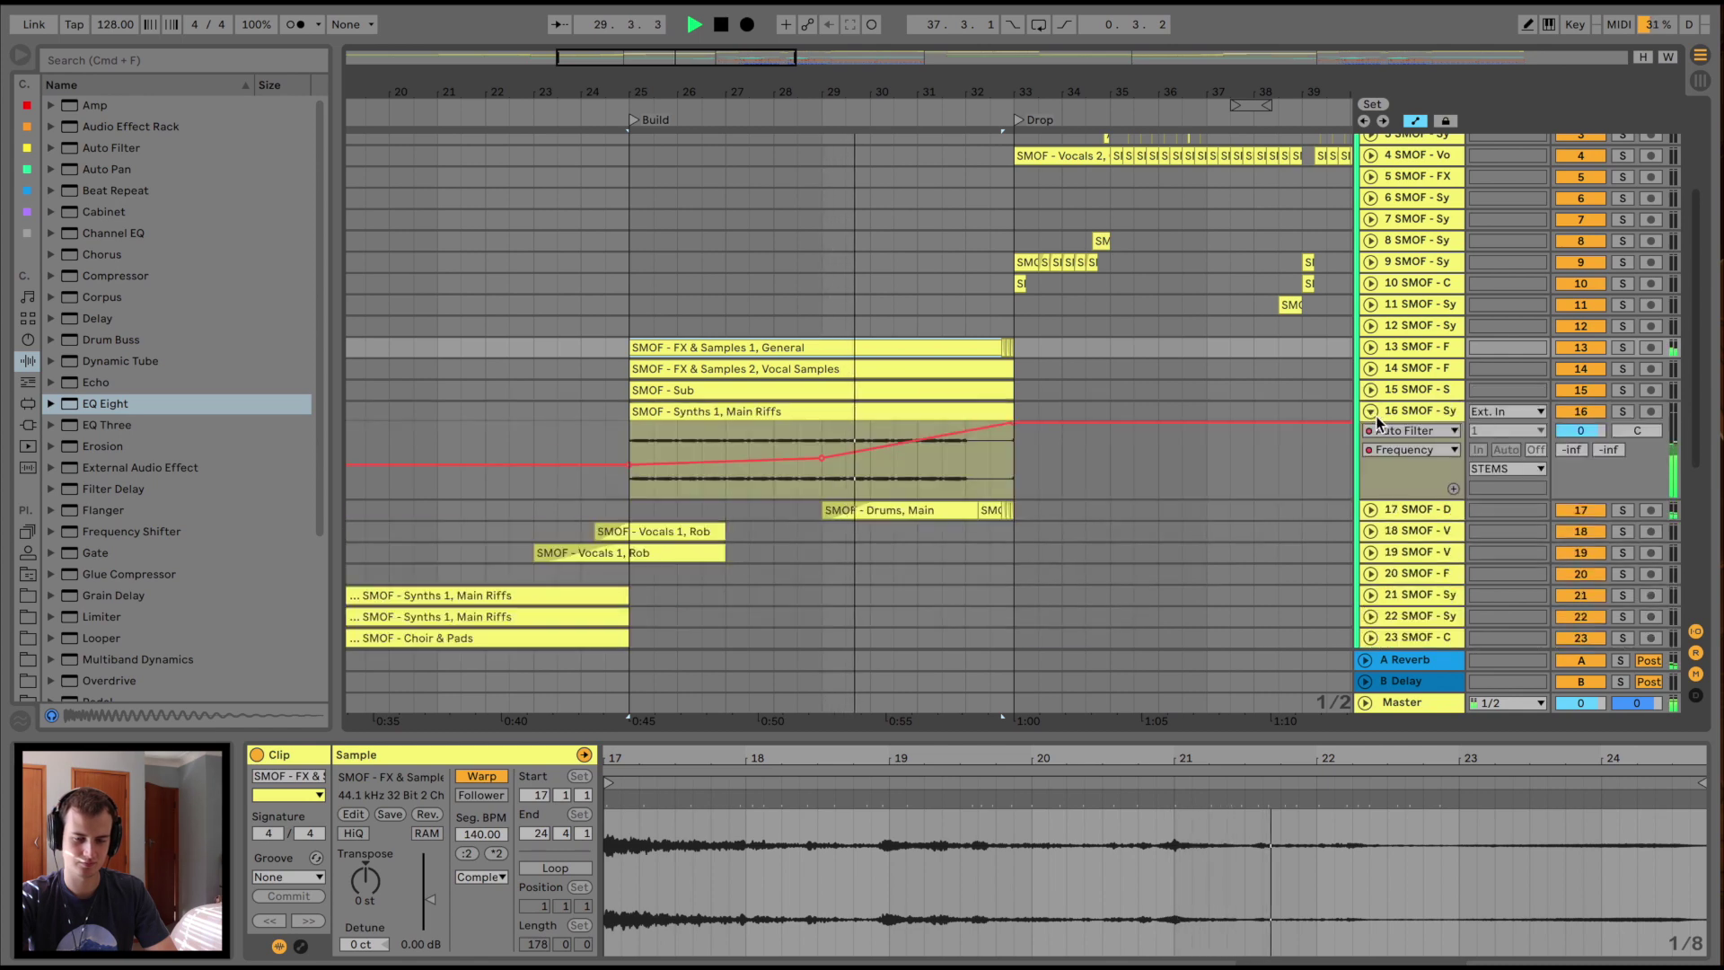
left_click(1430, 415)
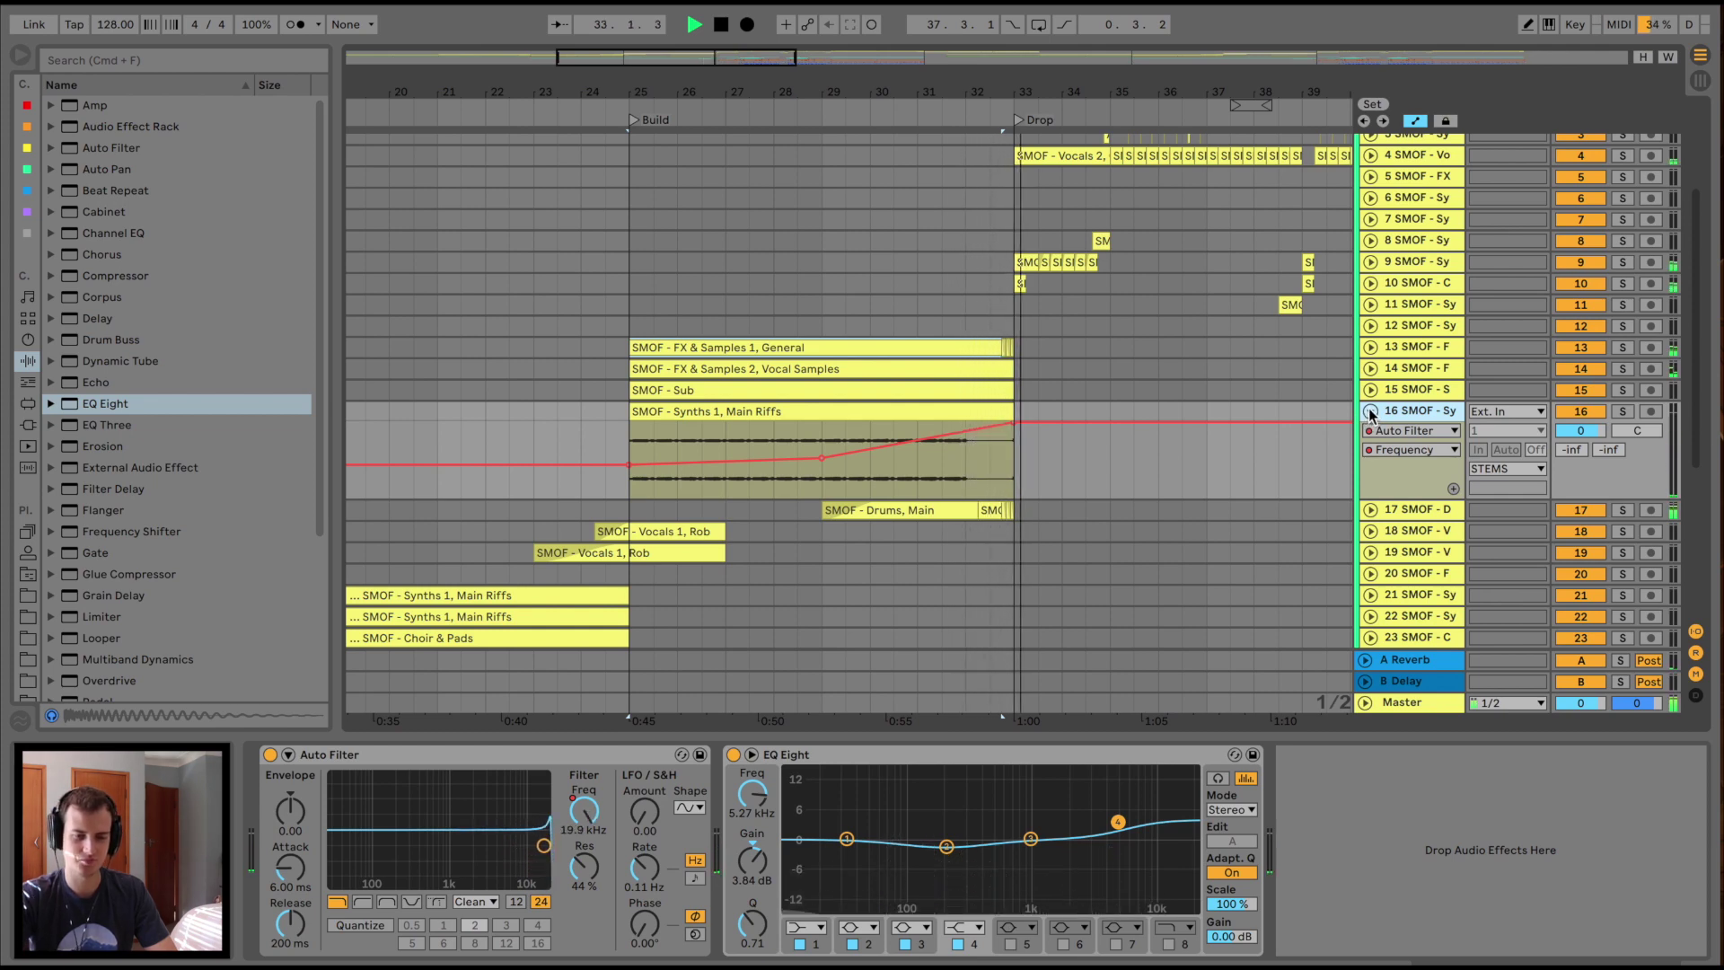
Stop playback and place the insert marker at 32.4 on track 12, with the timeline enlarged around the Drop
key("space")
key("plus")
key("plus")
key("plus")
key("plus")
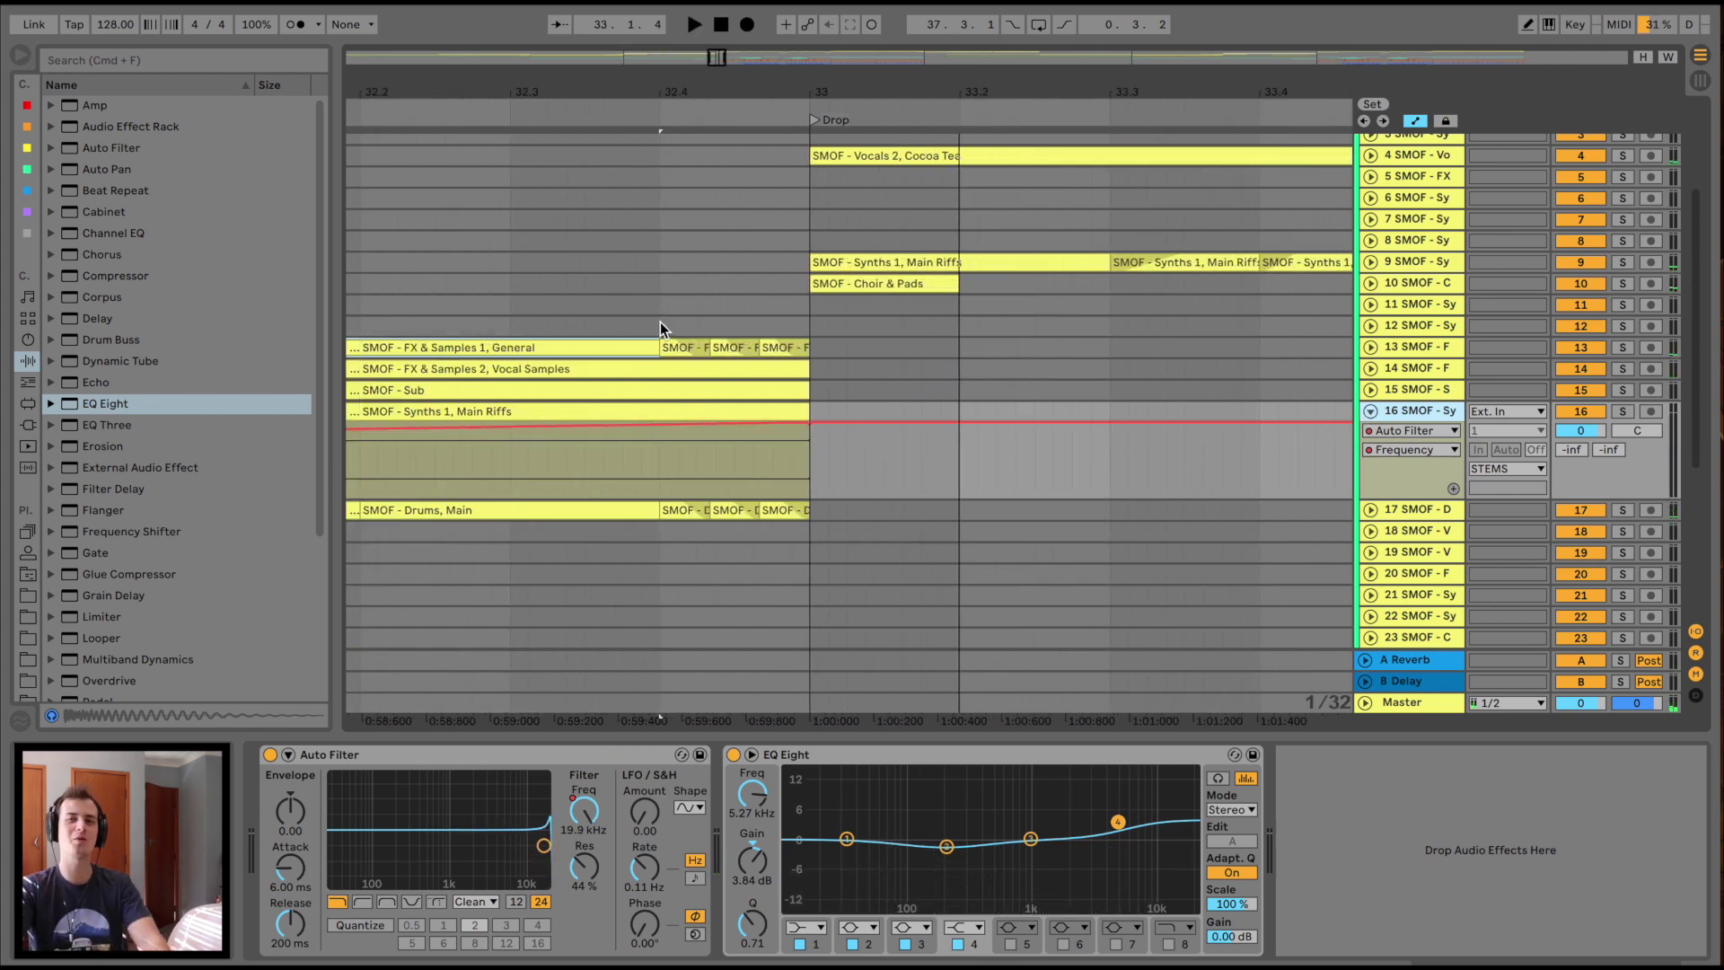
left_click(659, 323)
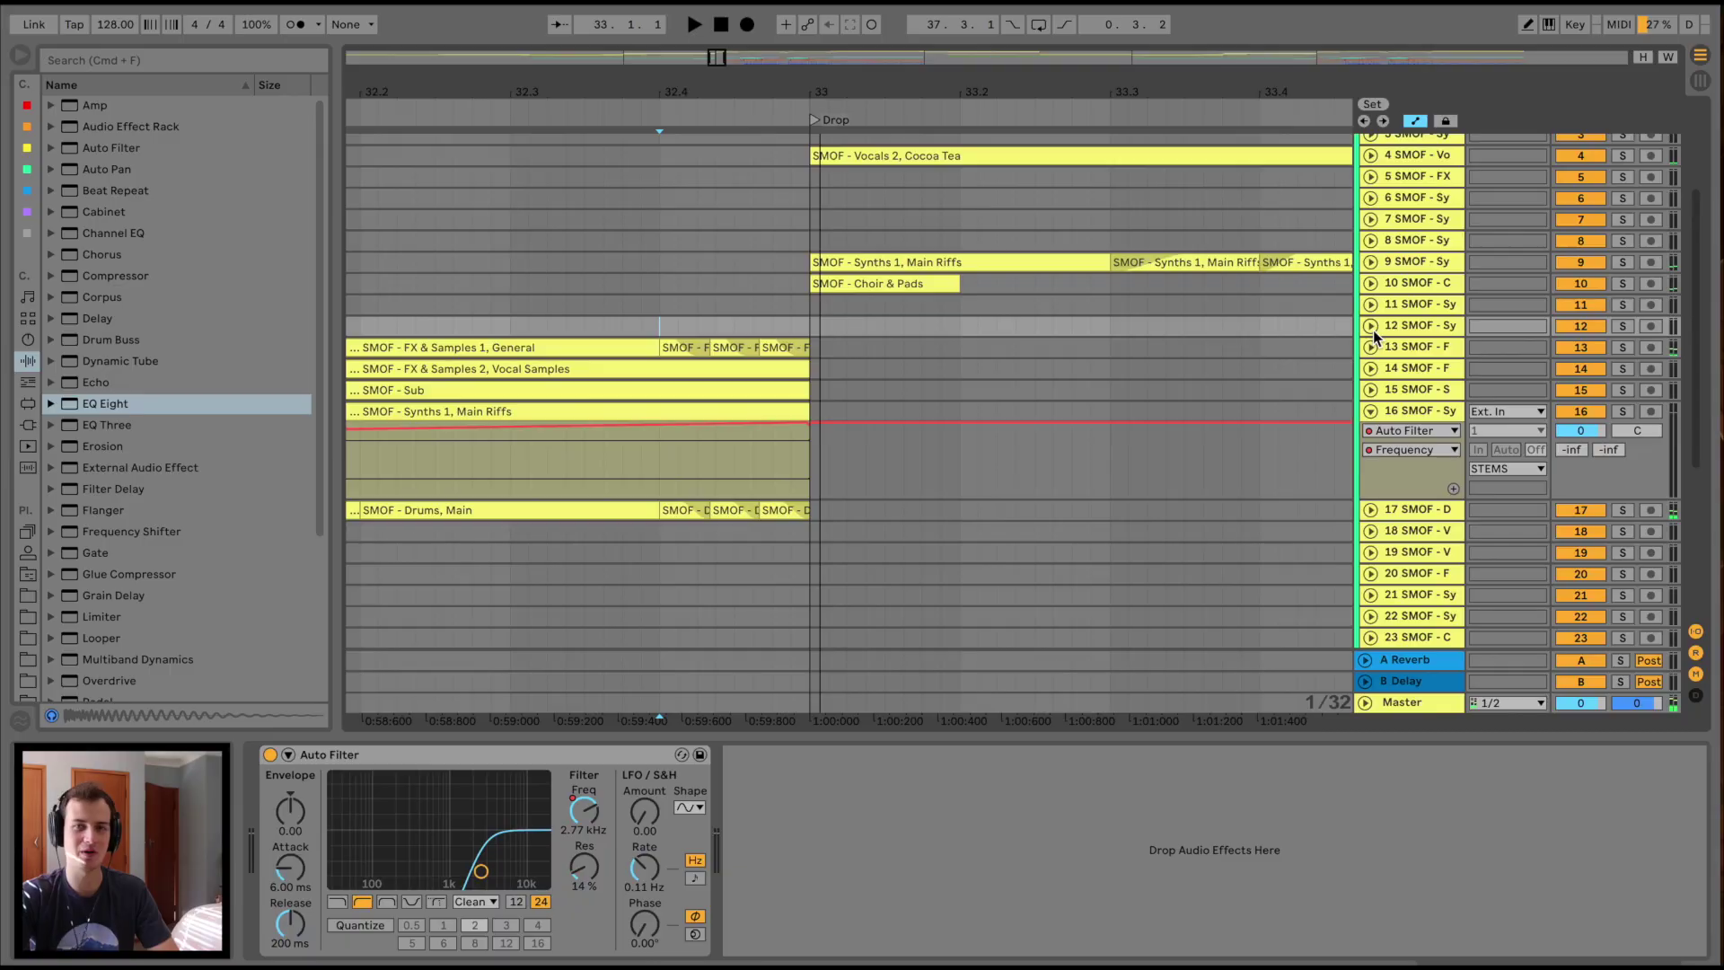
Unfold track 13, select its first short FX & Samples slice at 32.4, and play it into the drop
left_click(1371, 327)
left_click(1371, 331)
left_click(1370, 347)
scroll(459, 408, "left", 5)
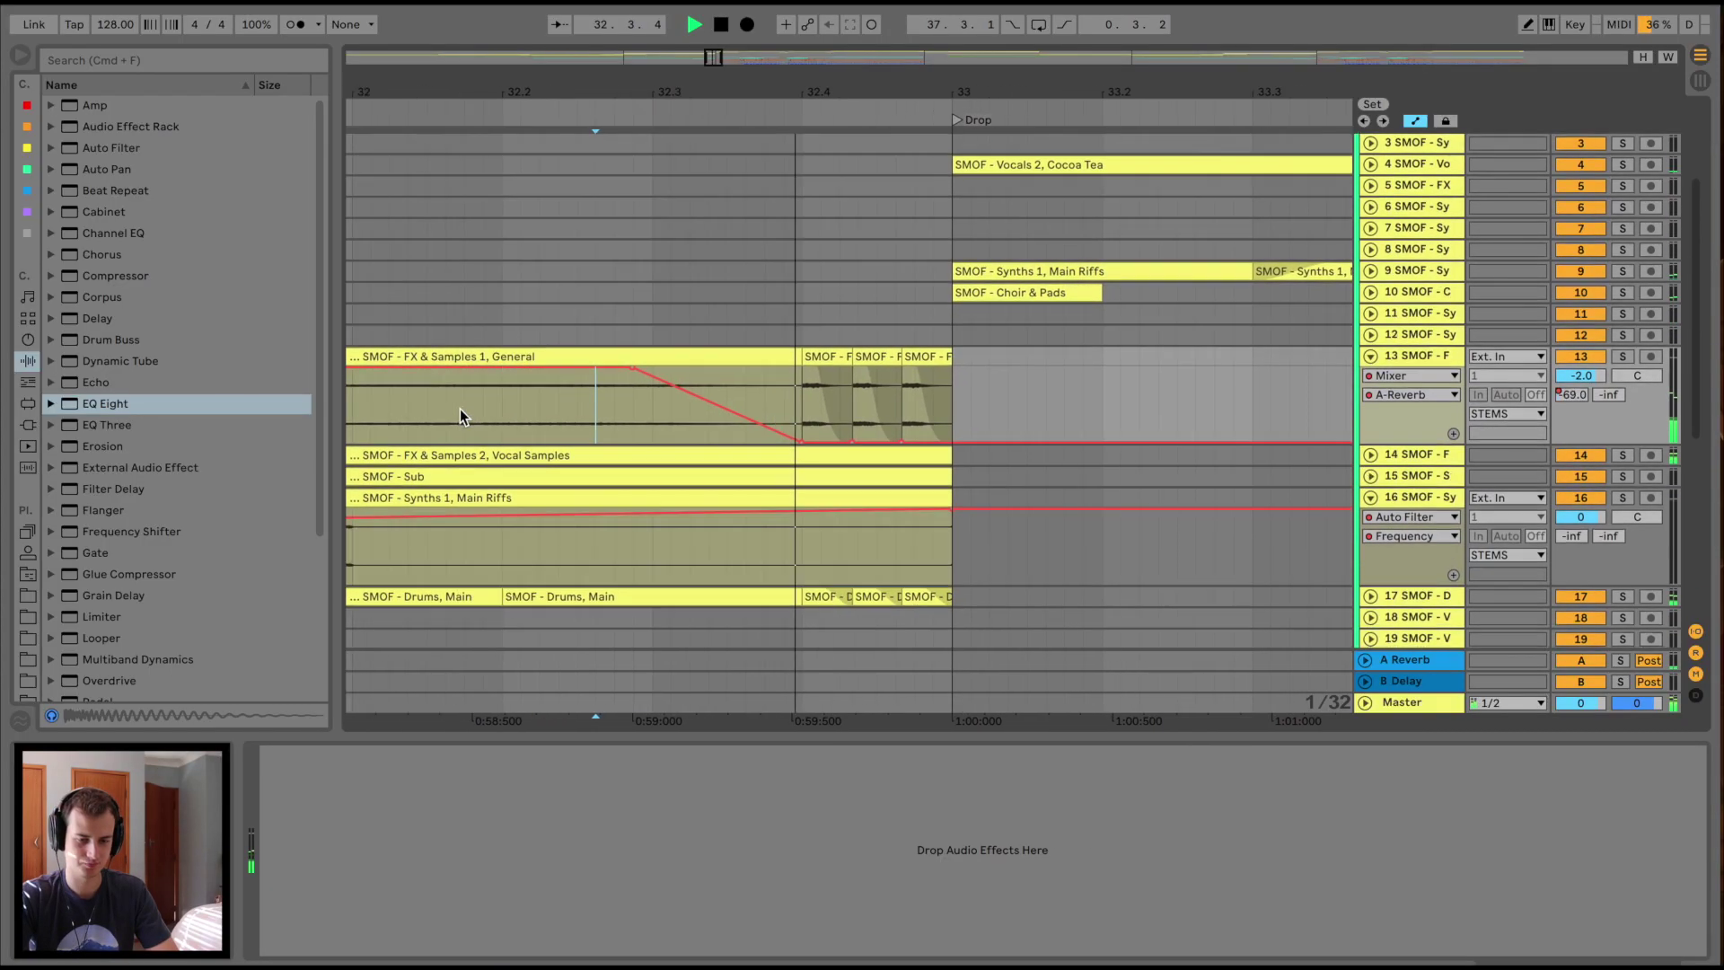
left_click(922, 418)
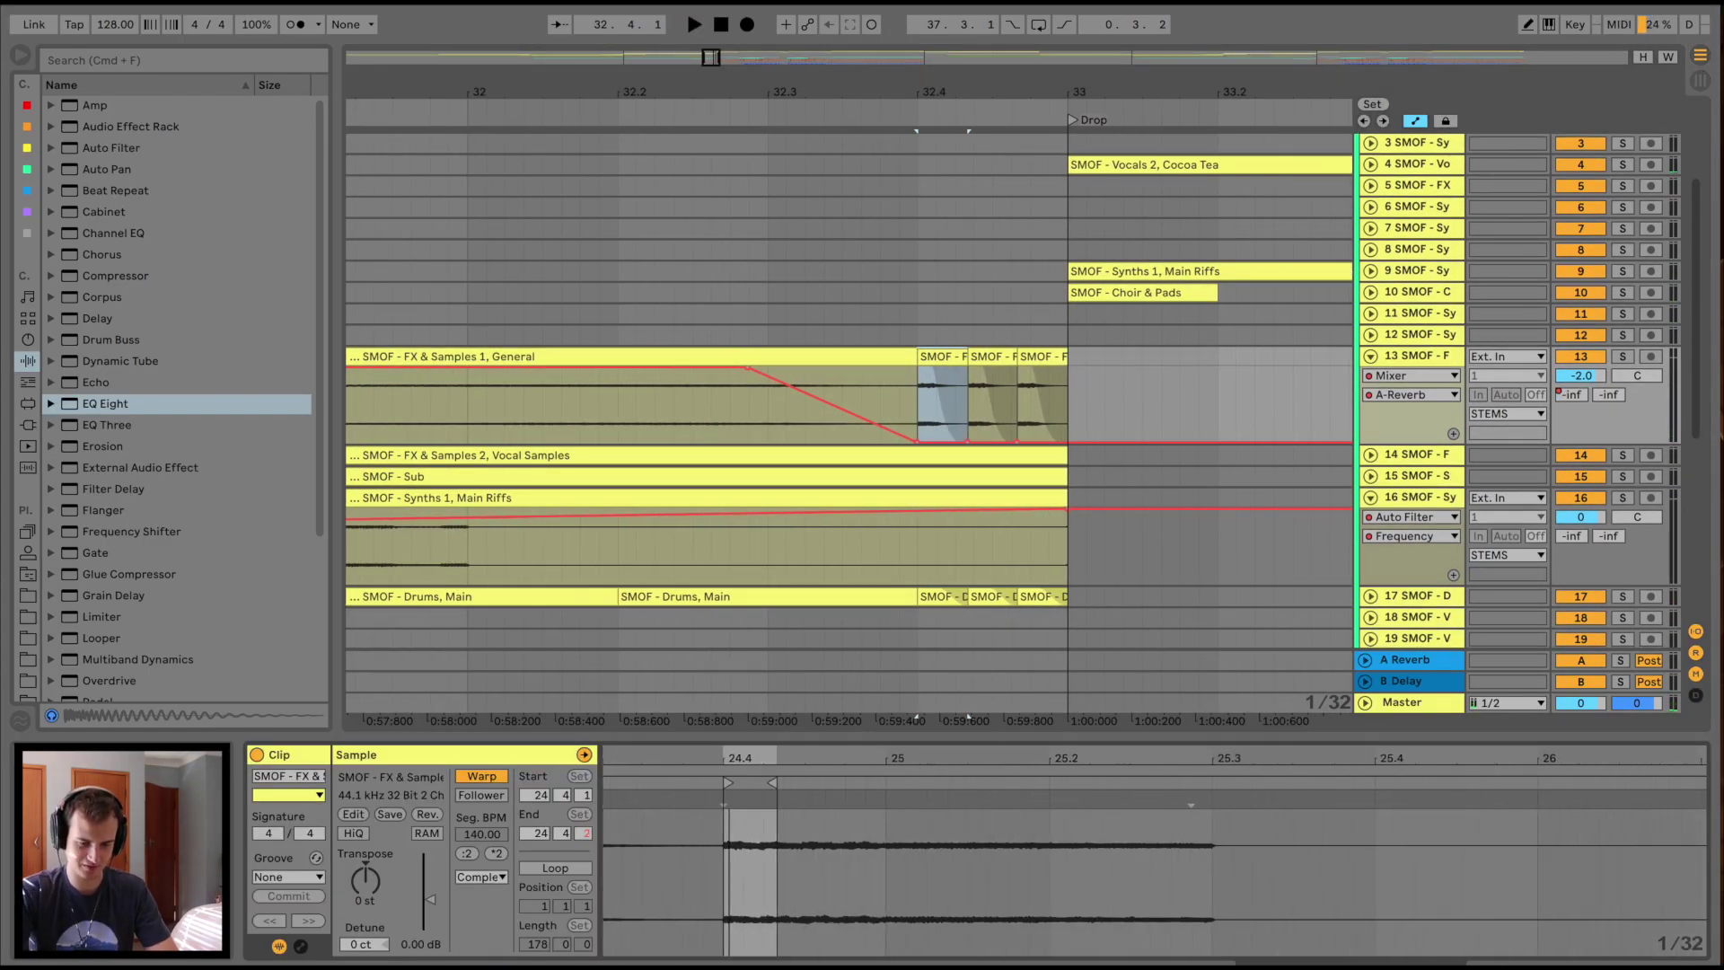
key("space")
key("space")
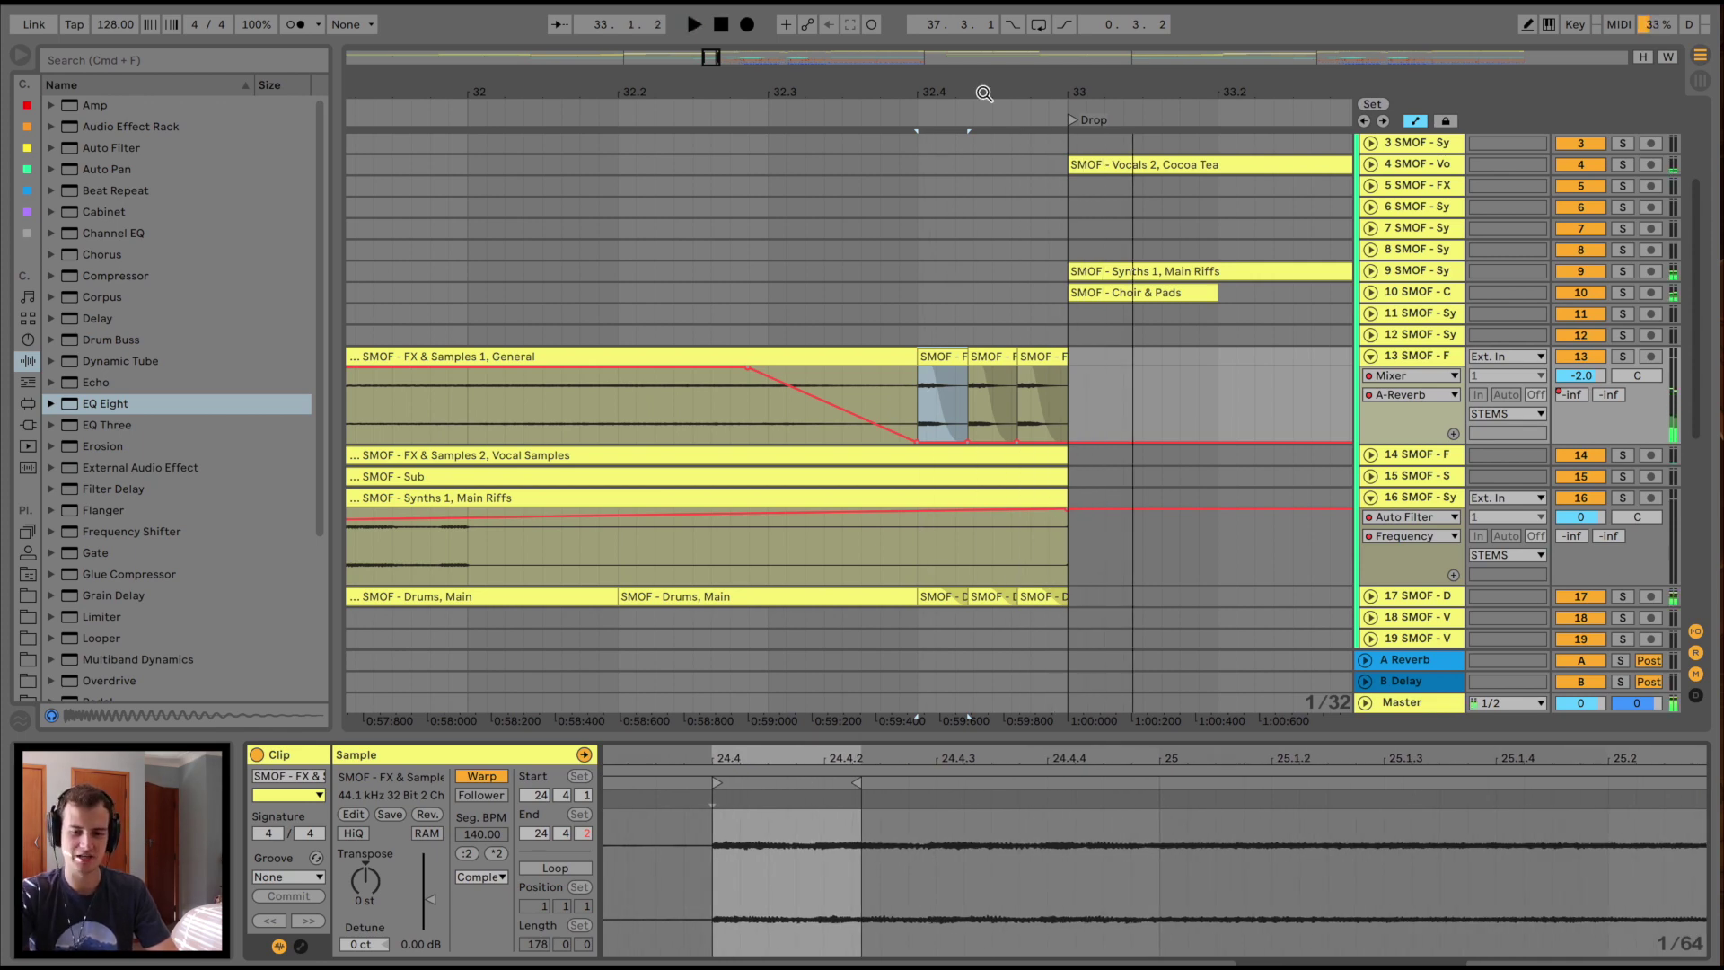
Fold track 13, select the opening Choir & Pads clip on track 23, and play it from bar 1
left_click_drag(986, 90, 988, 40)
left_click(1371, 355)
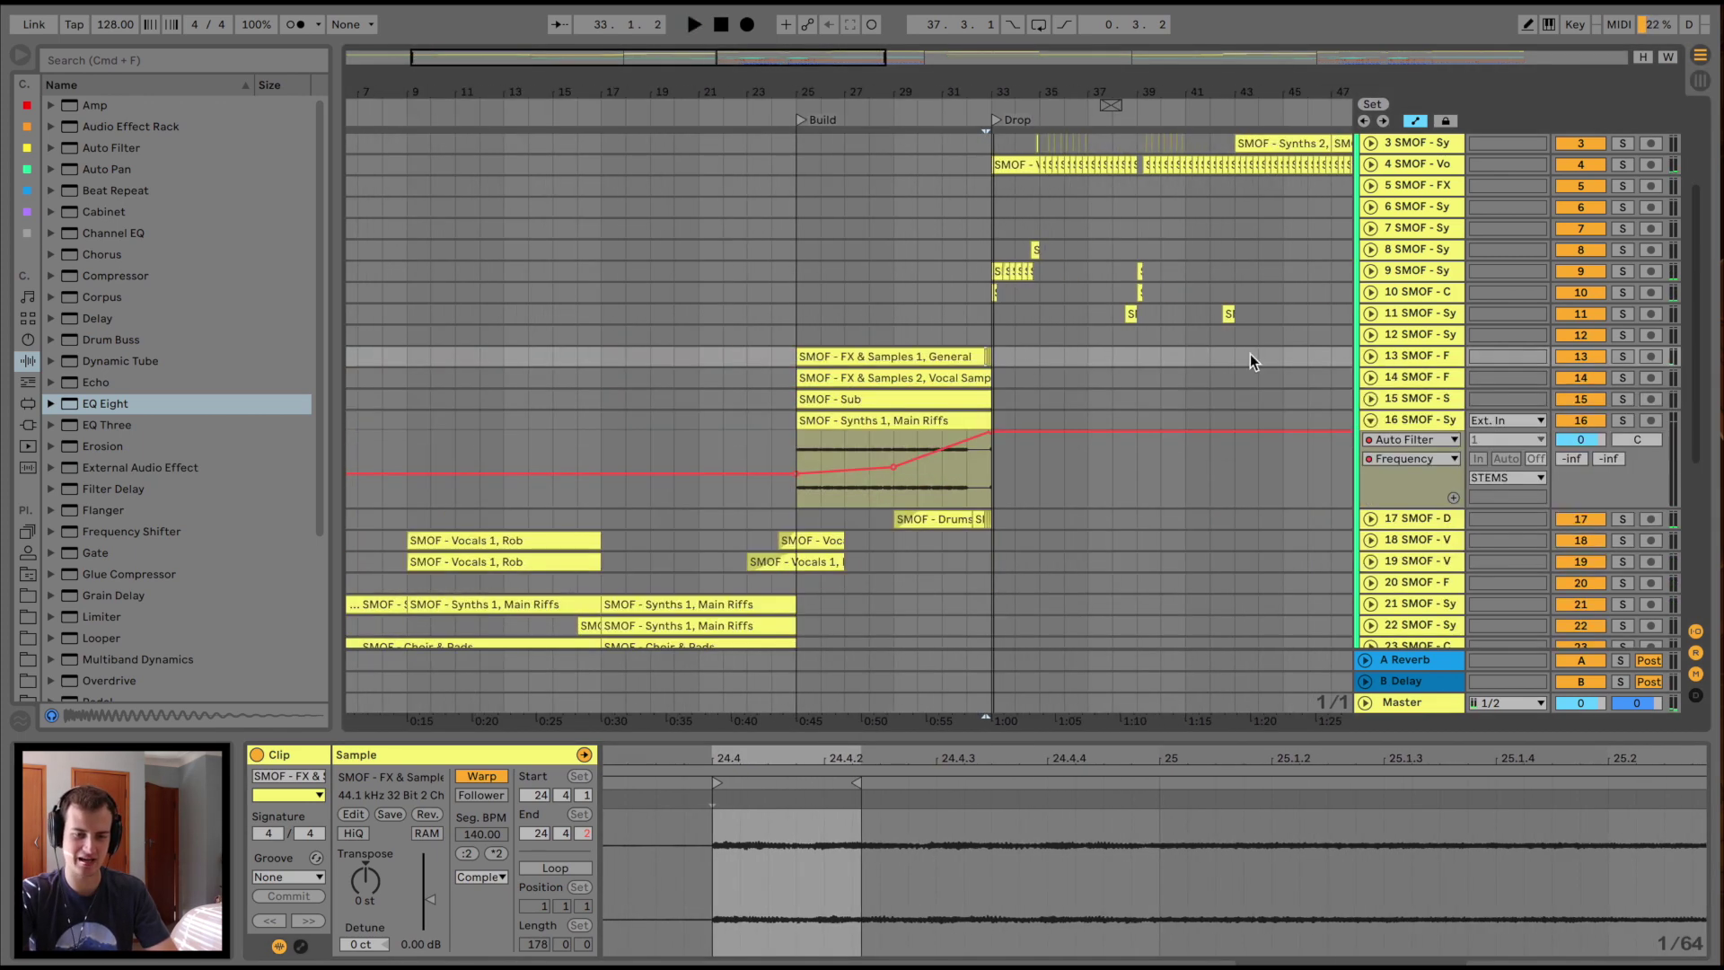
scroll(547, 458, "down", 5)
scroll(547, 457, "left", 3)
left_click(395, 446)
key("space")
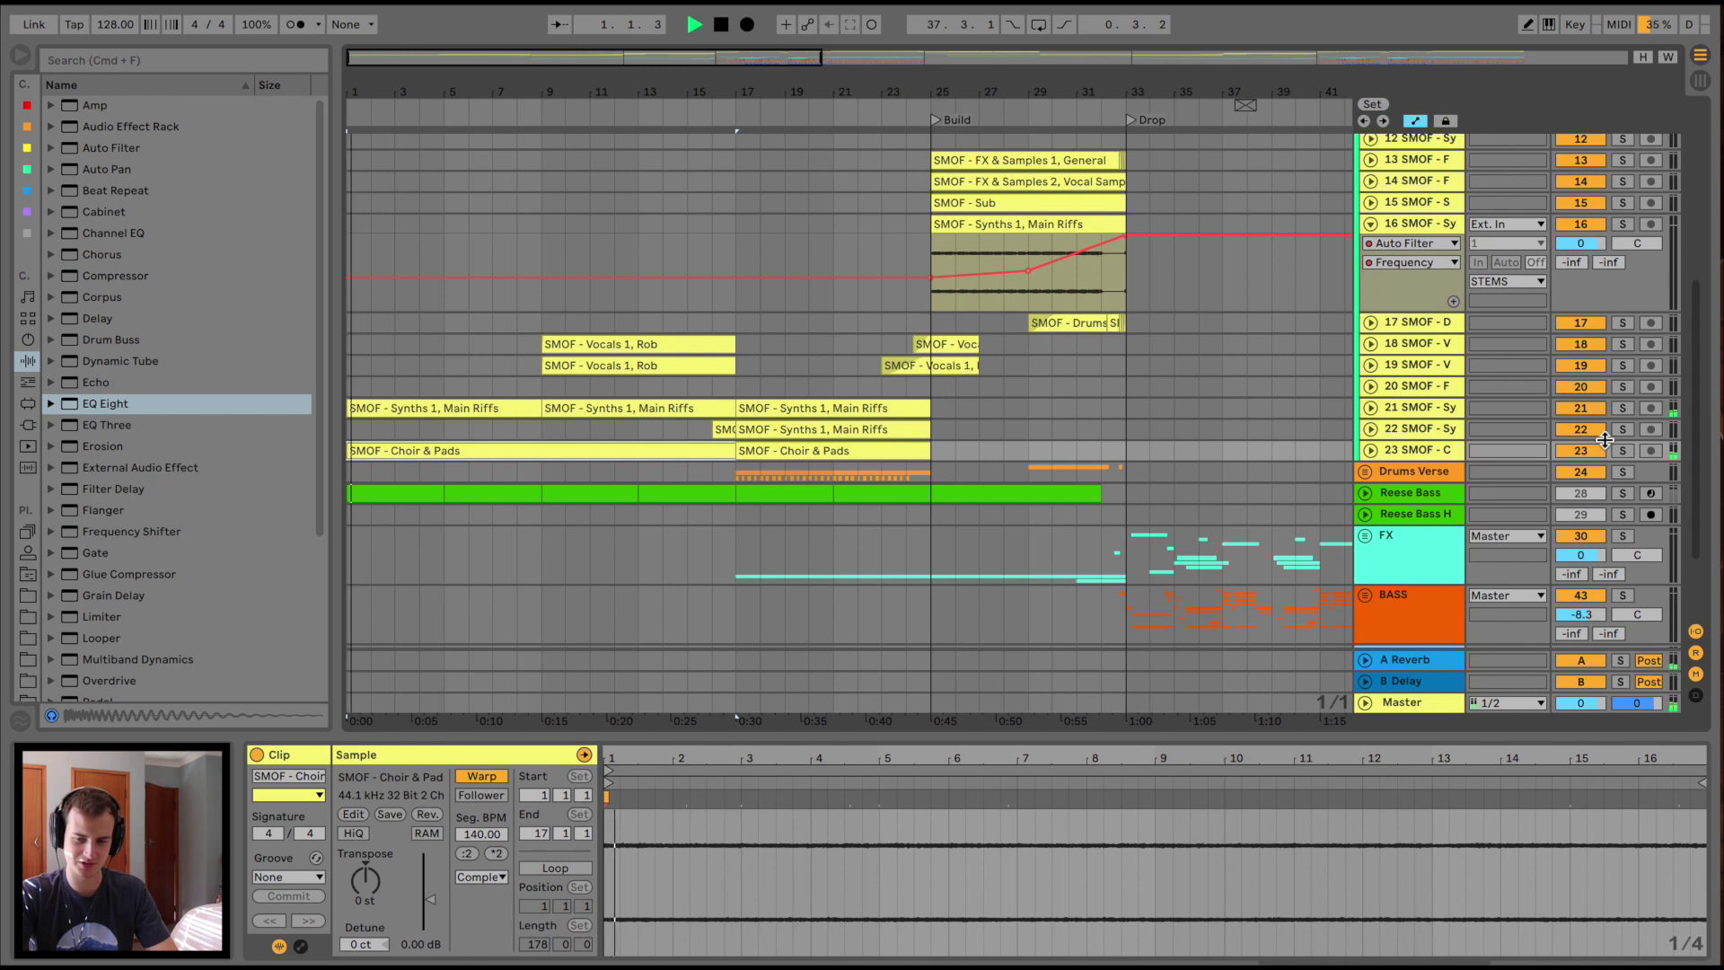
Unfold tracks 23 and 21 and solo each in turn to hear the intro's Choir & Pads and Main Riffs stems
left_click(1622, 449)
left_click(1370, 450)
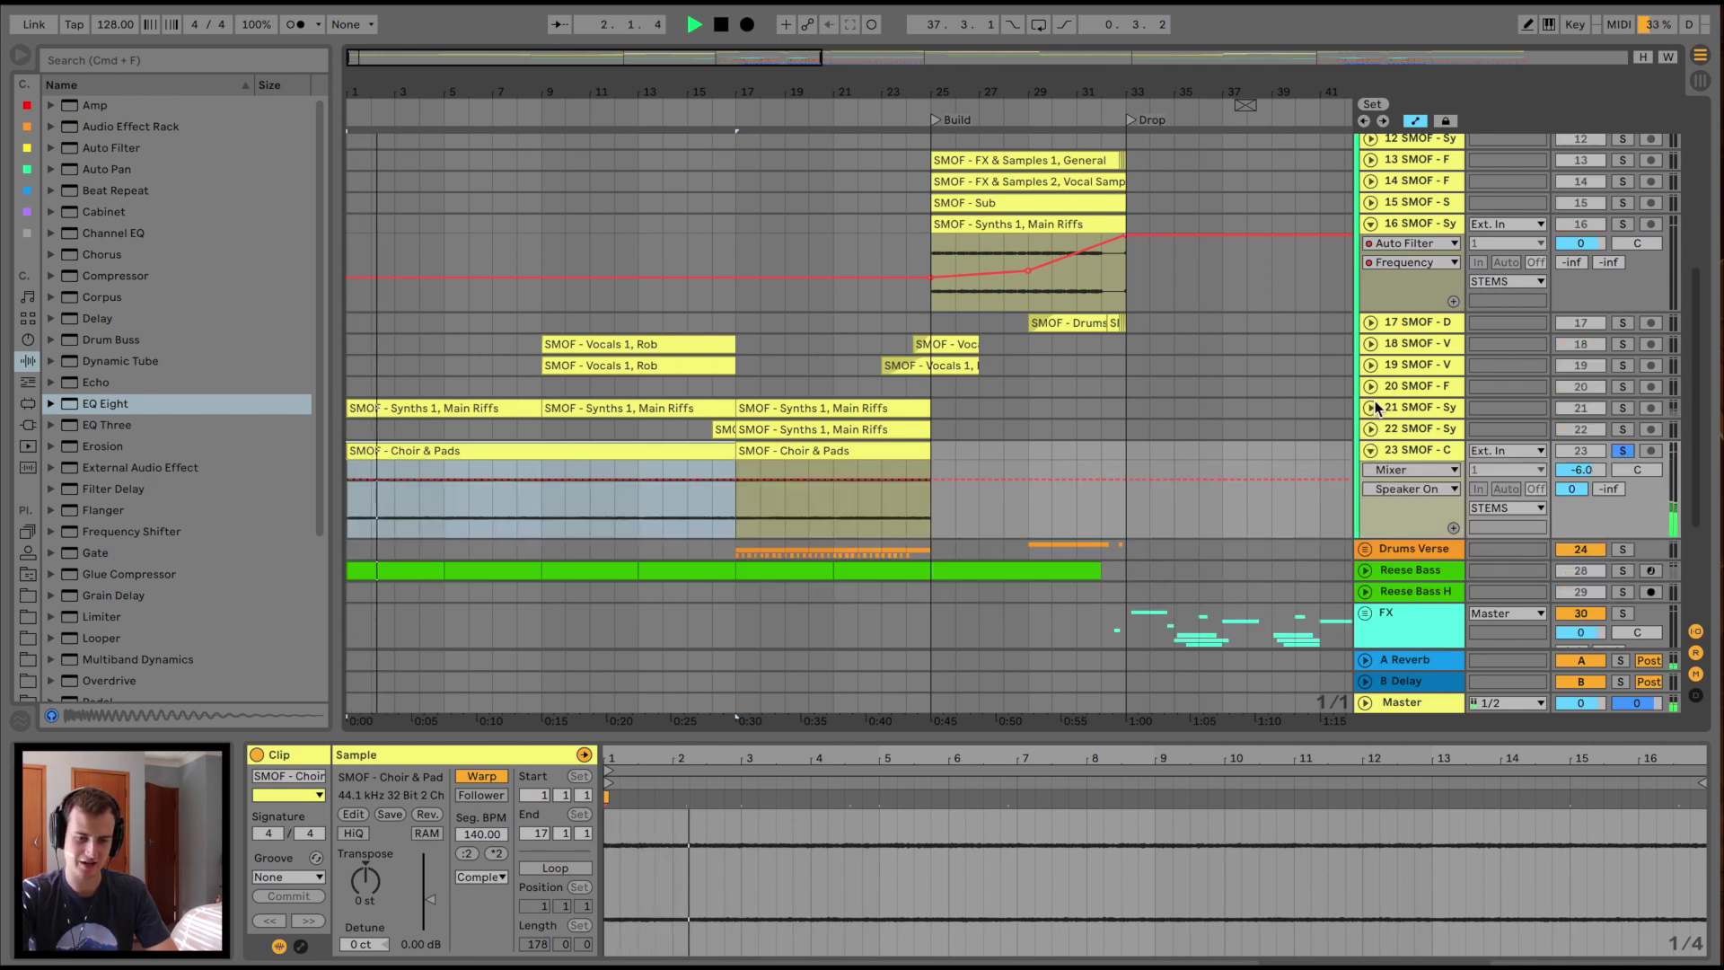
left_click(1371, 406)
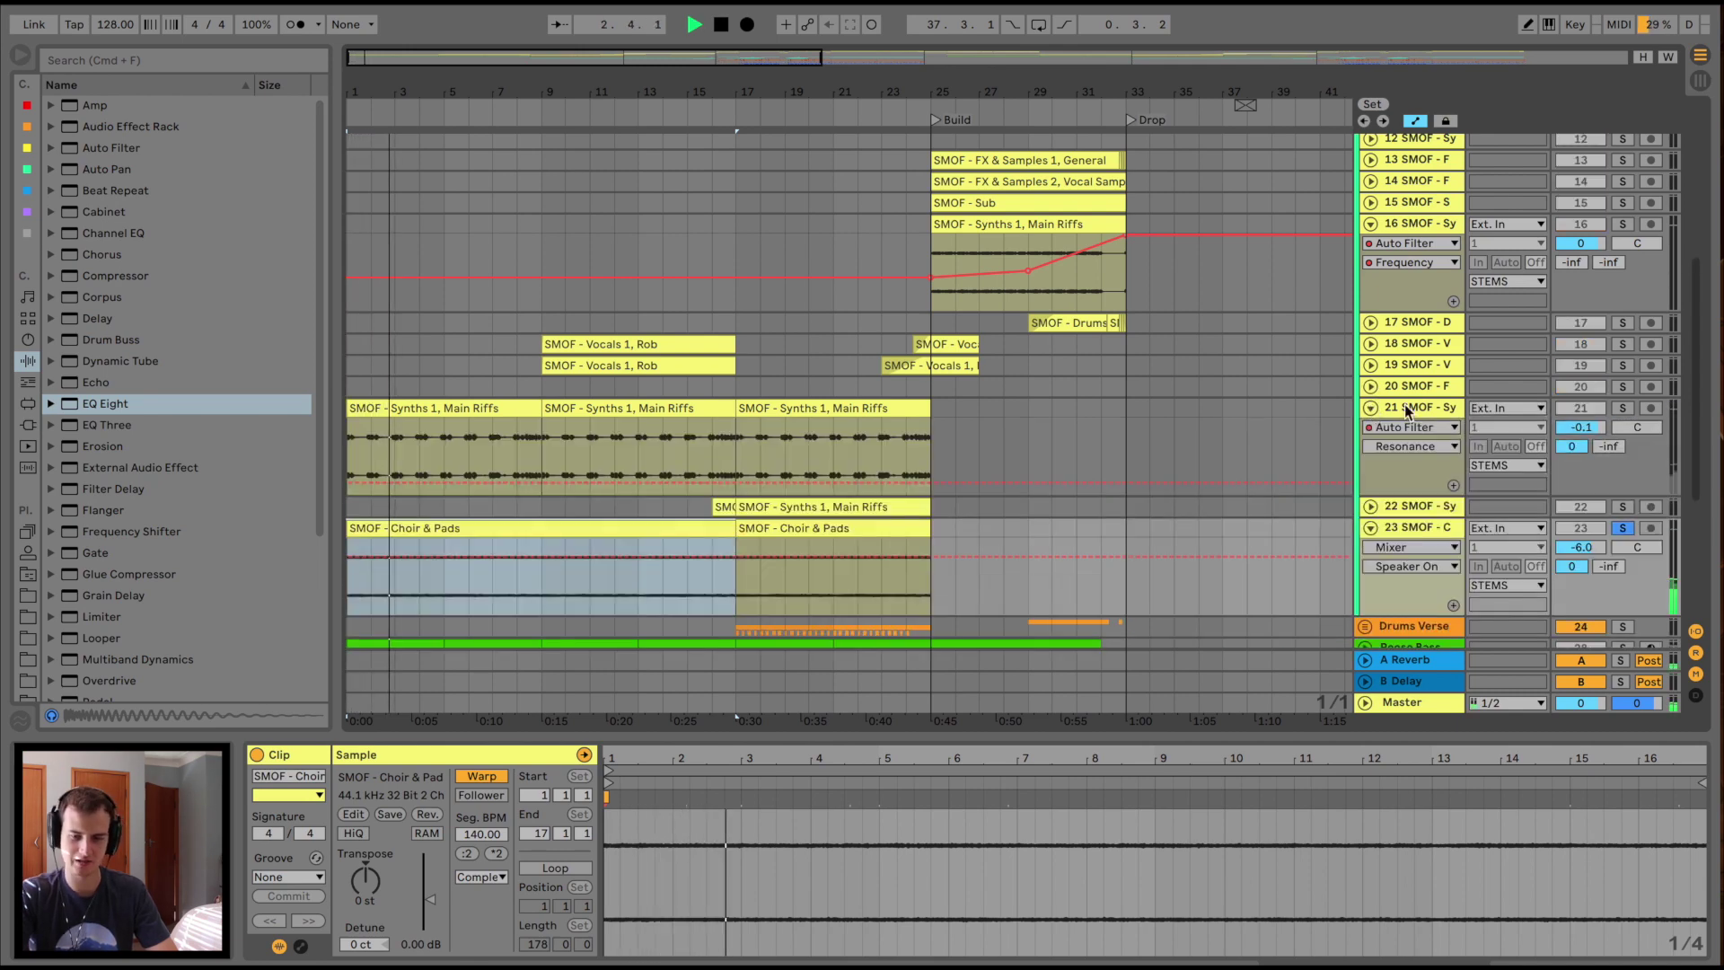
left_click(1623, 408)
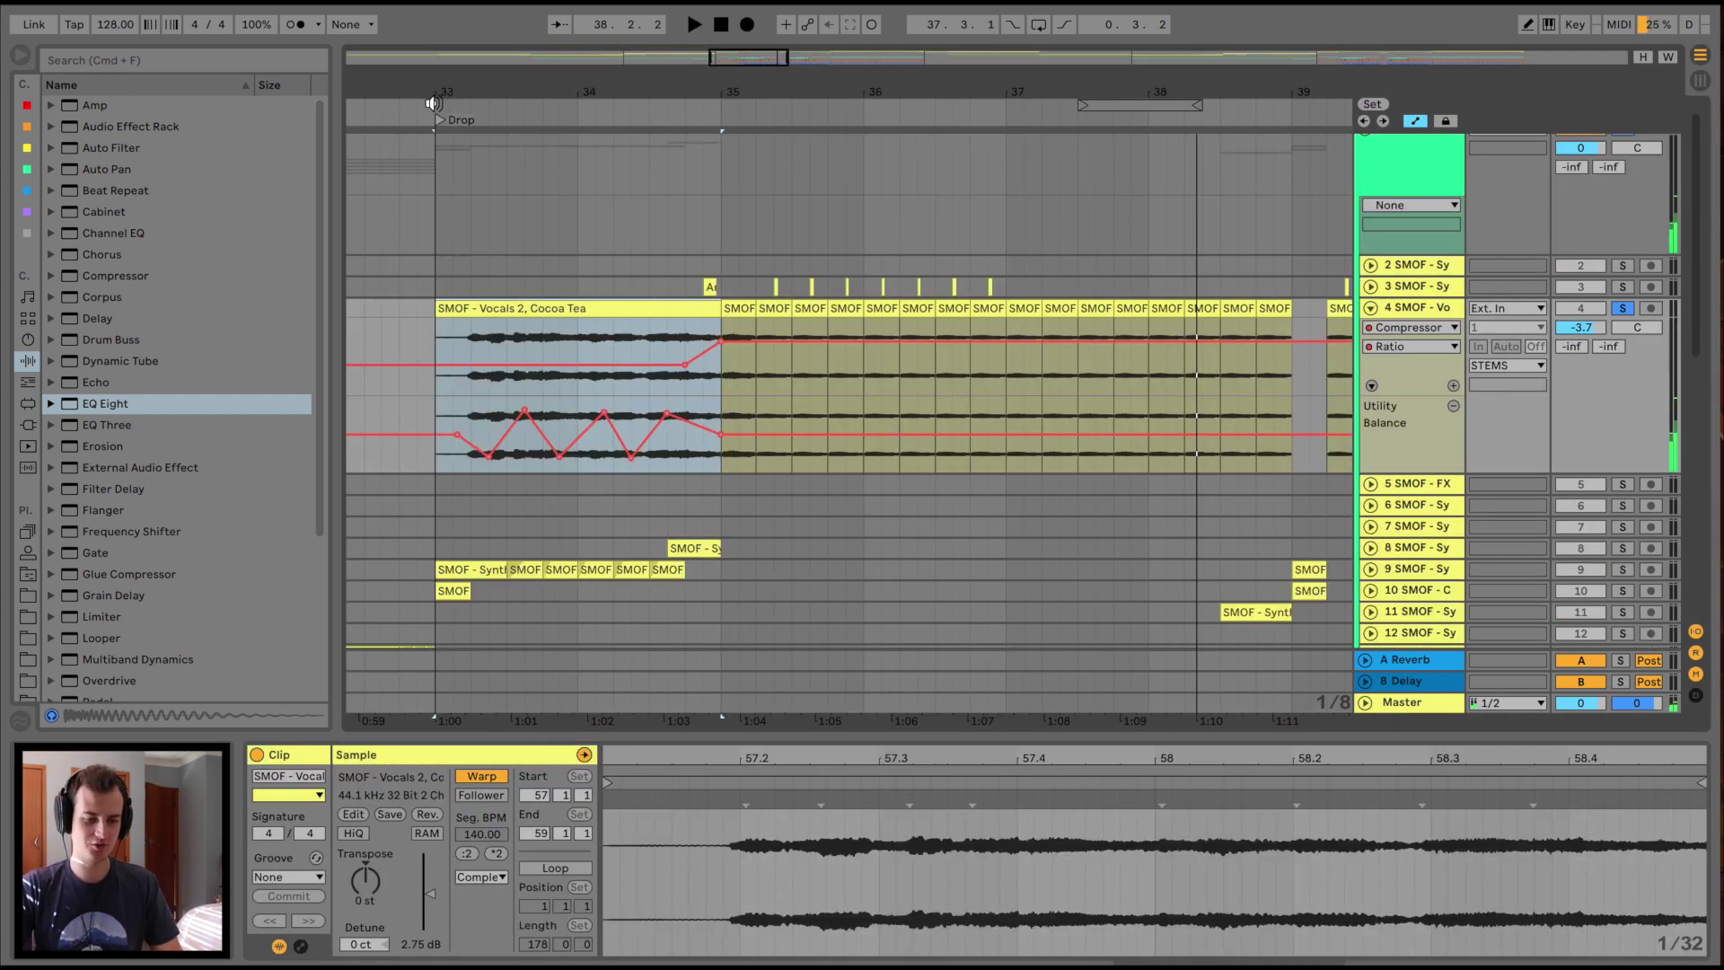
Play the soloed Vocals 2, Cocoa Tea clip from the Drop with track 4's device chain shown, and stop playback
left_click(433, 102)
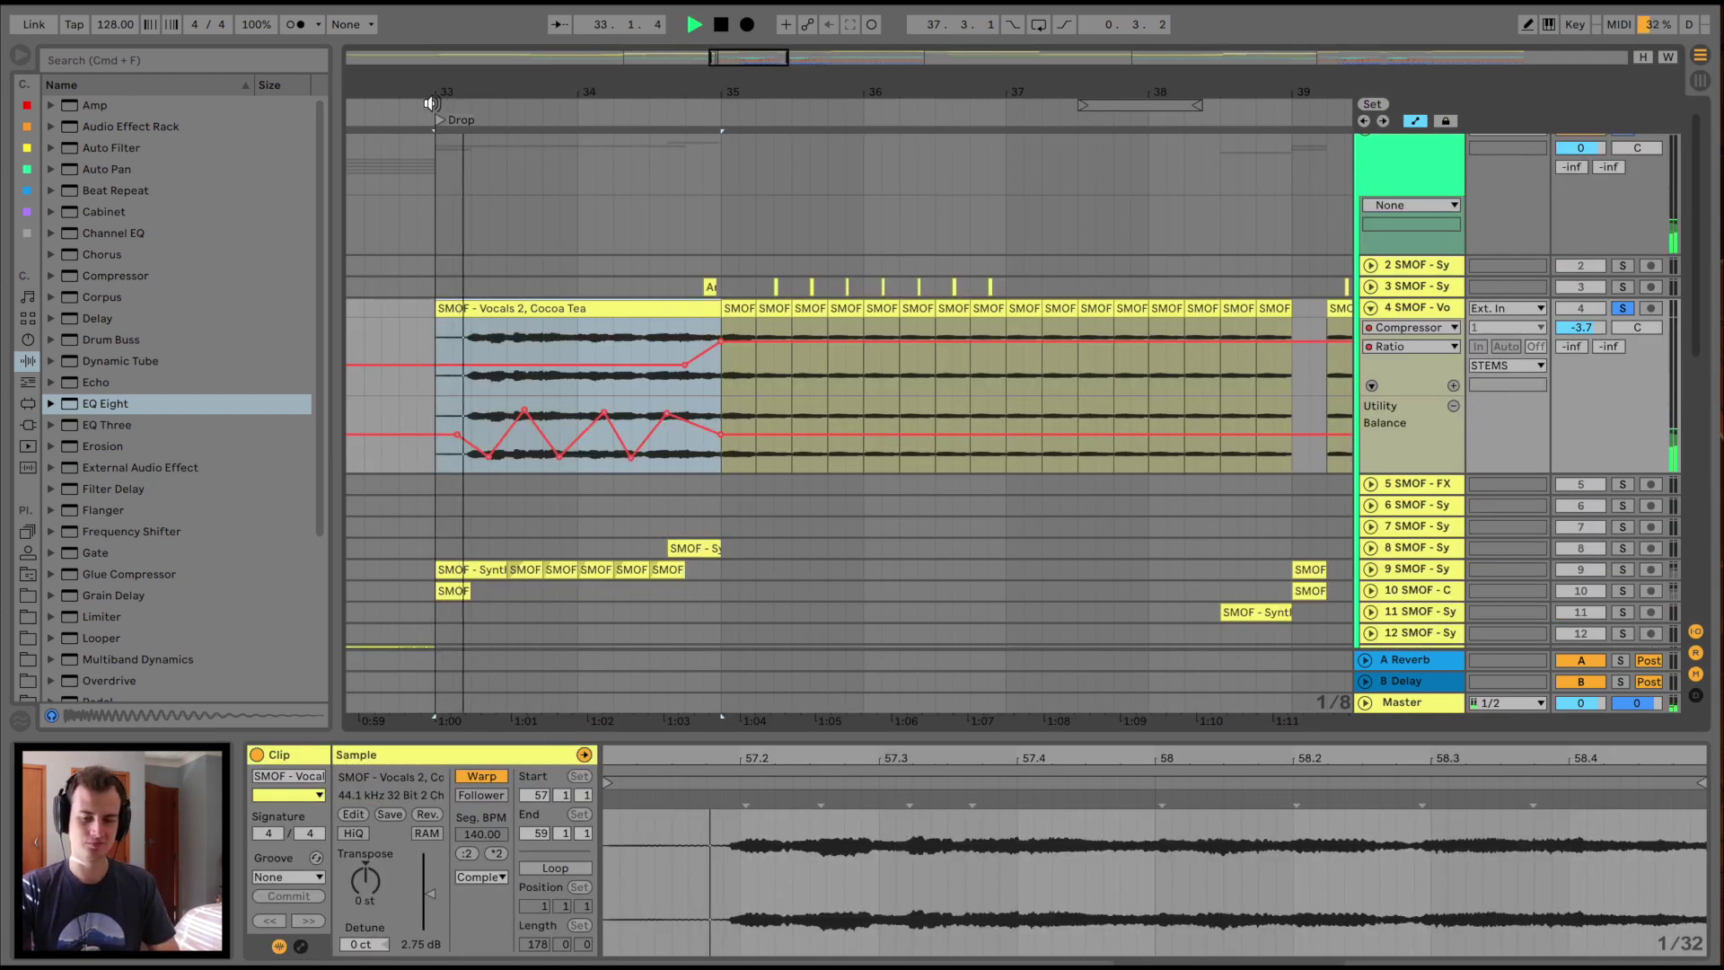
key("shift+Tab")
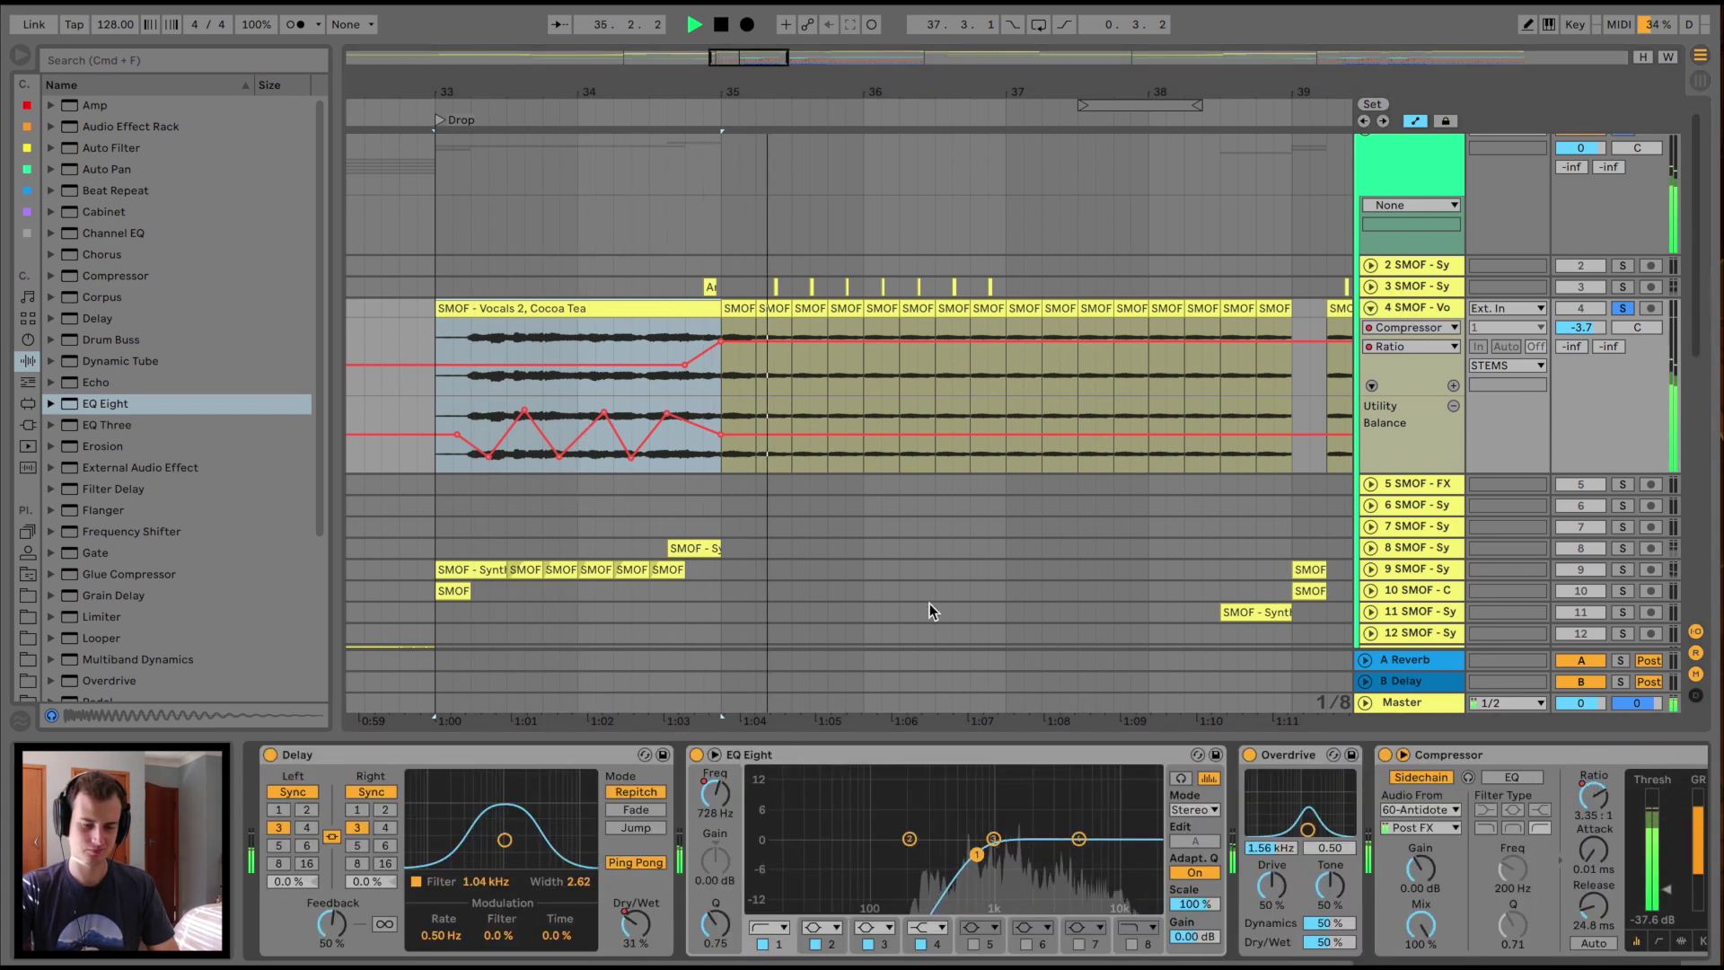
key("space")
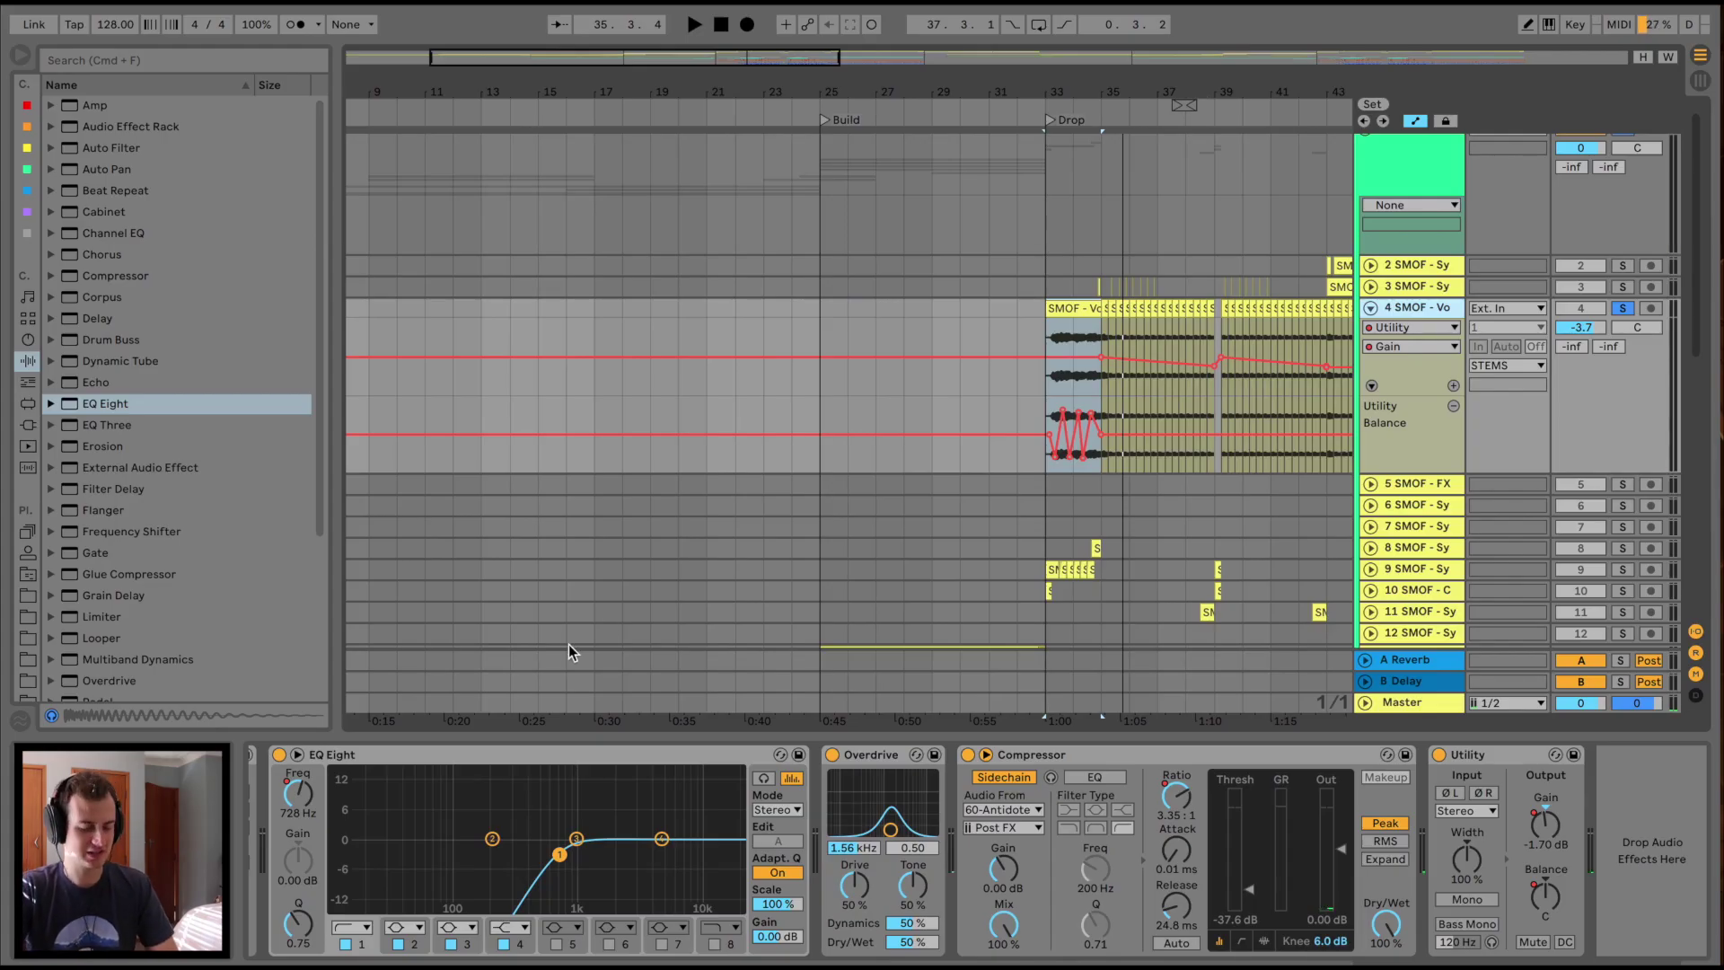
Examine track 4's Delay and its Dry/Wet automation around the Drop, and select the Vocals 2, Cocoa Tea clip
scroll(449, 769, "left", 5)
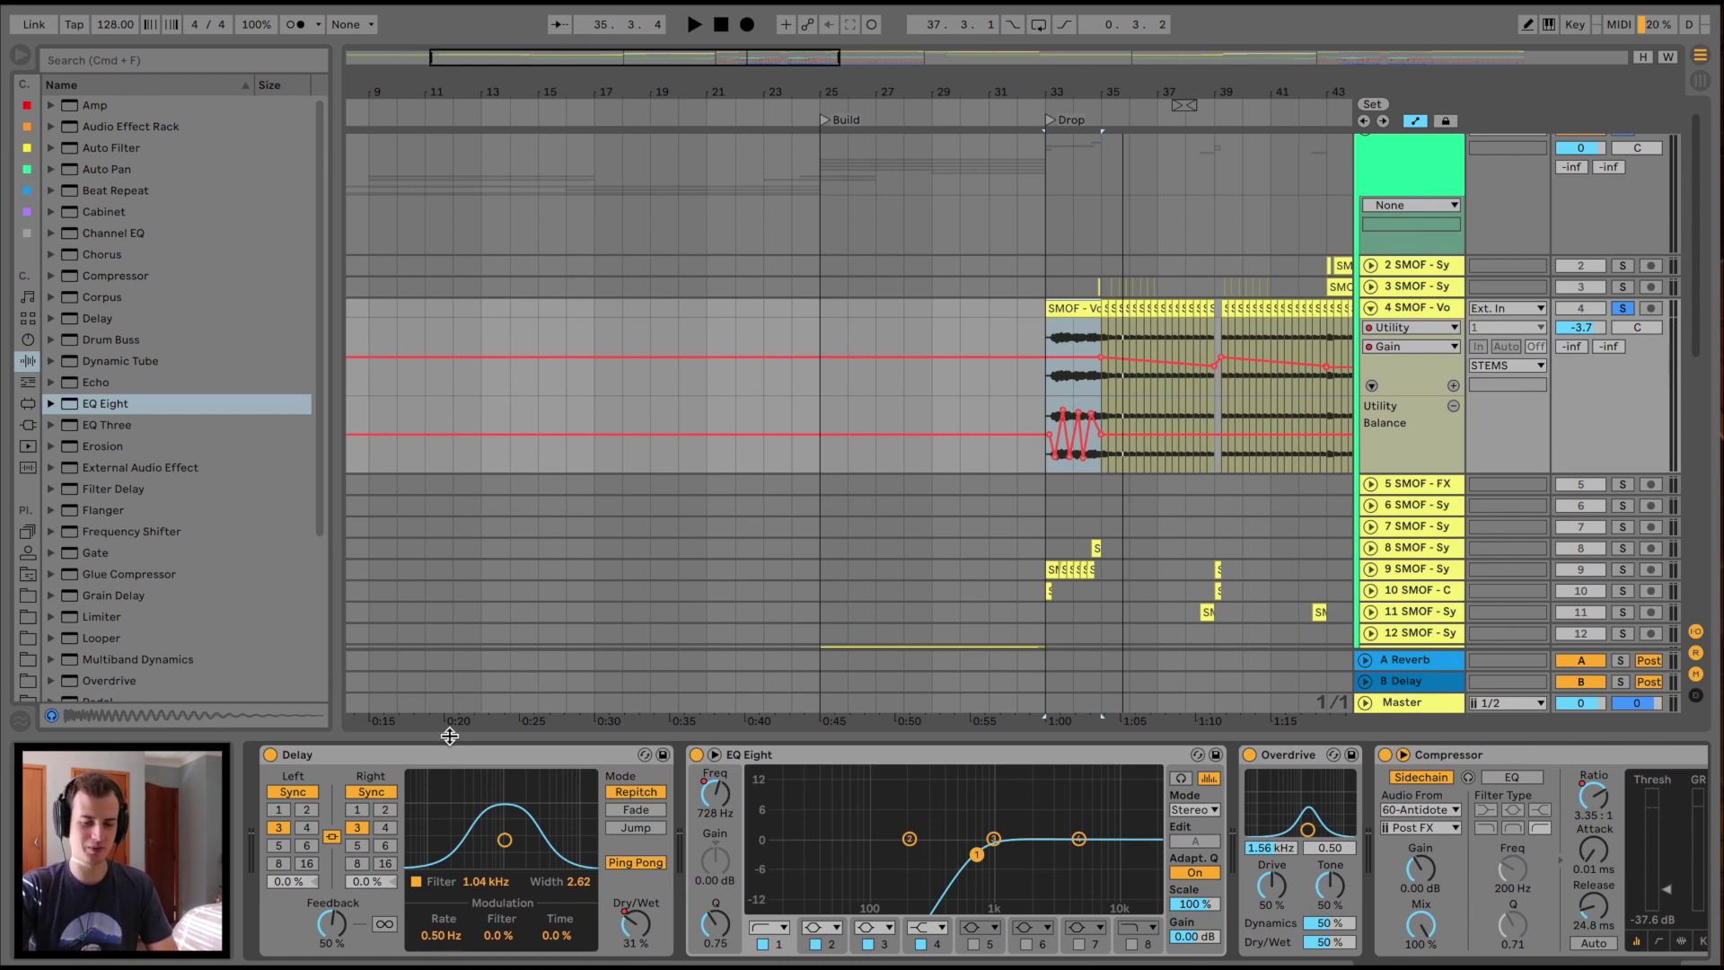
scroll(940, 244, "up", 5)
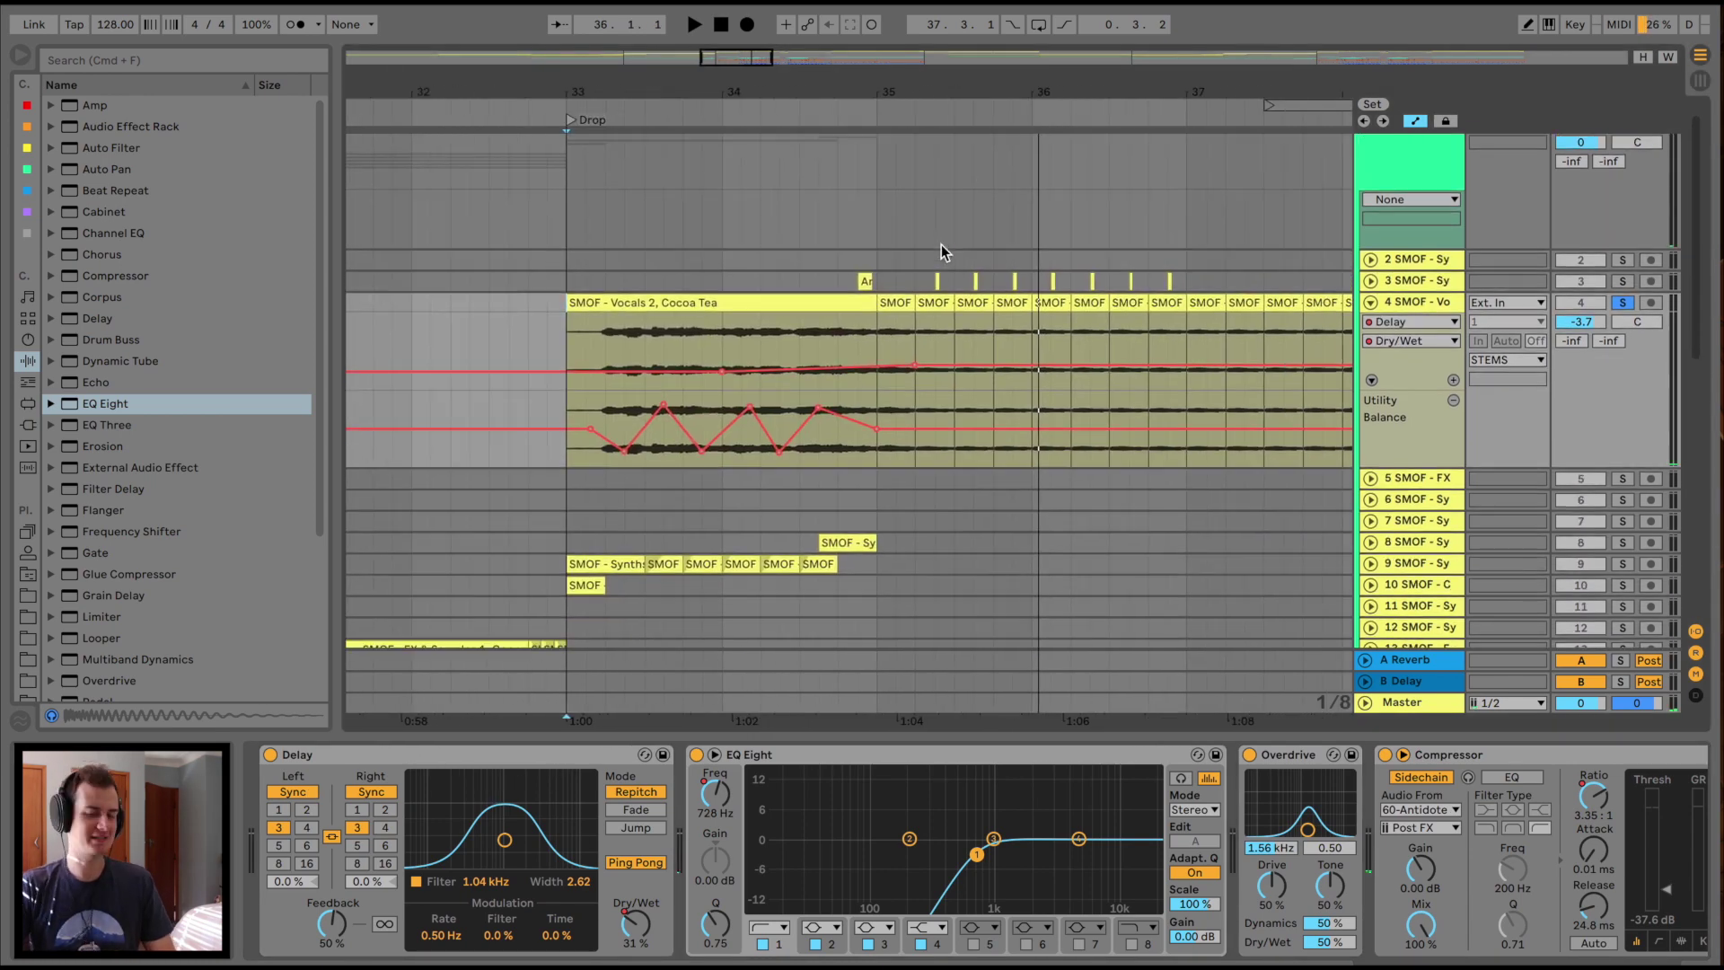
scroll(940, 244, "left", 2)
scroll(914, 321, "right", 3)
left_click(914, 321)
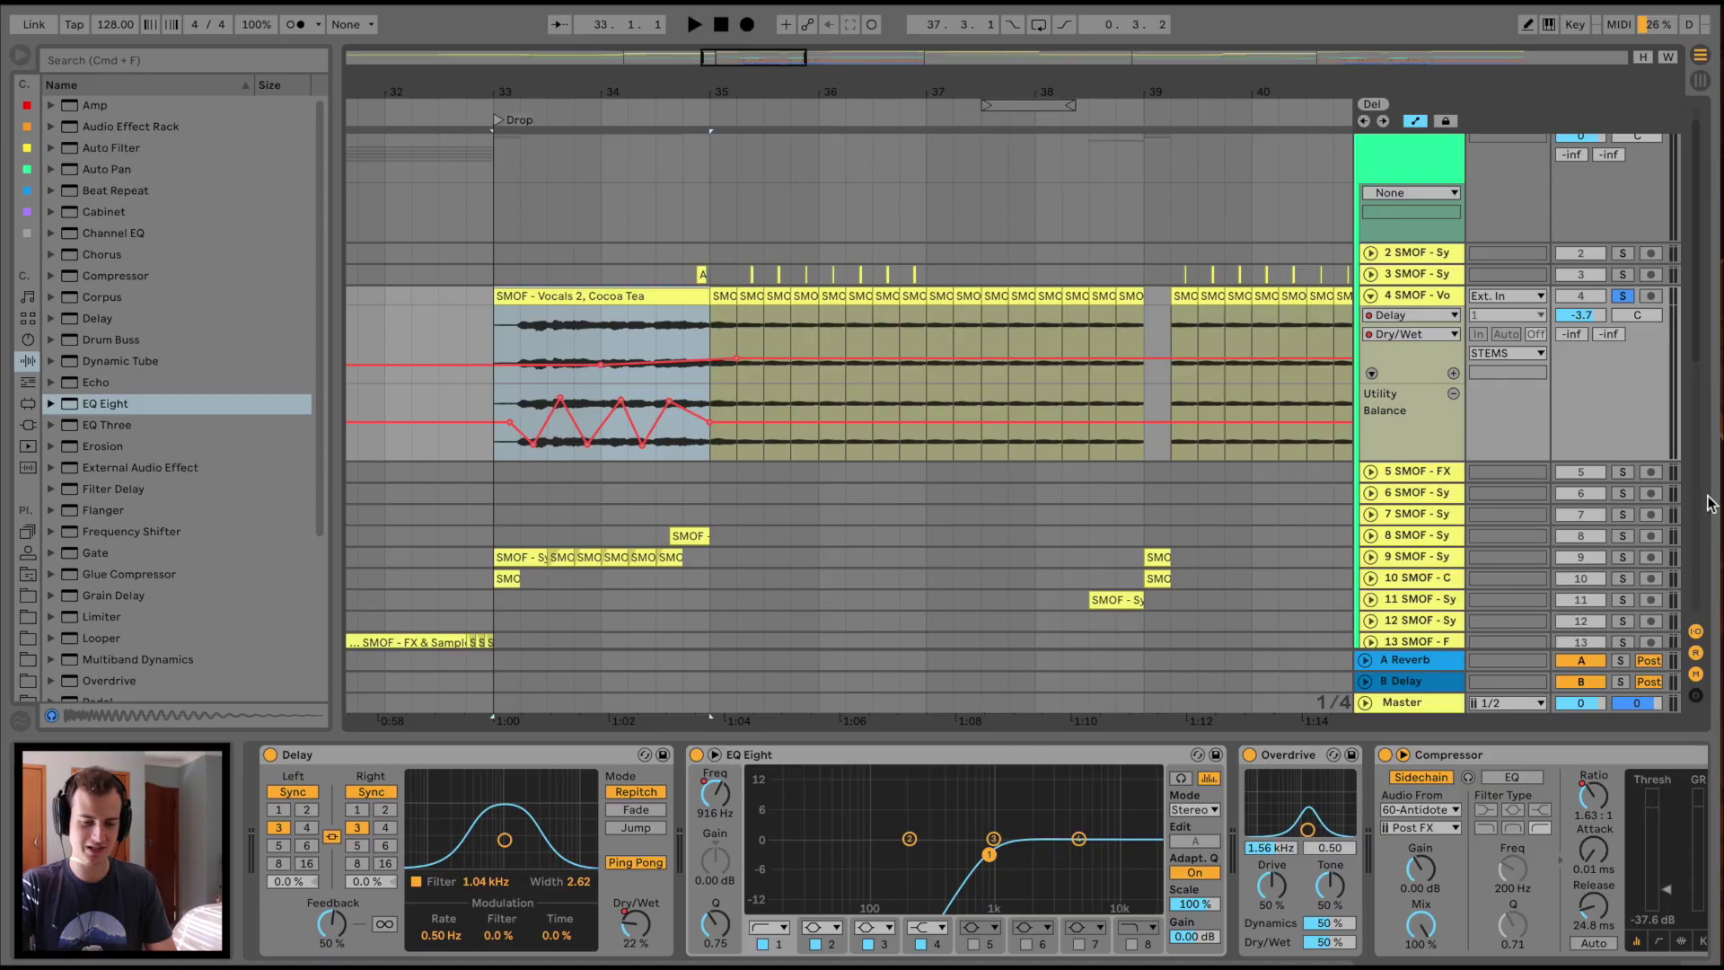
Play the Cocoa Tea vocal with its Utility device bypassed, and re-enable Utility during playback to compare the panning
scroll(1482, 849, "right", 5)
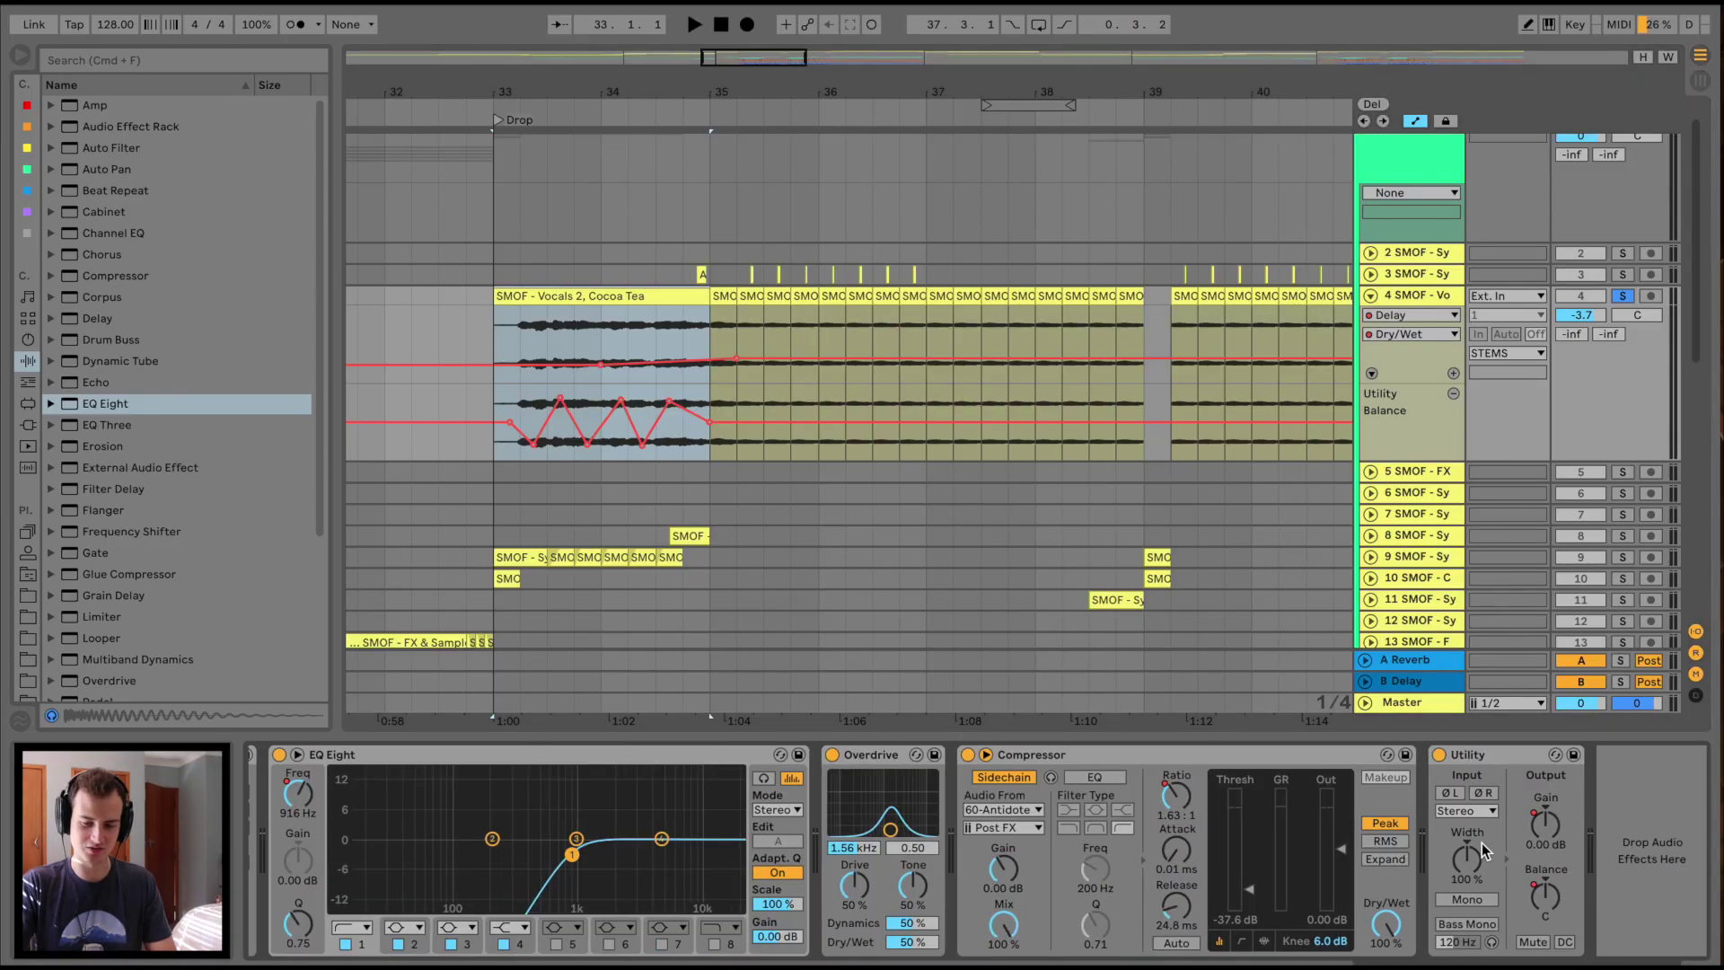
left_click(1439, 754)
key("space")
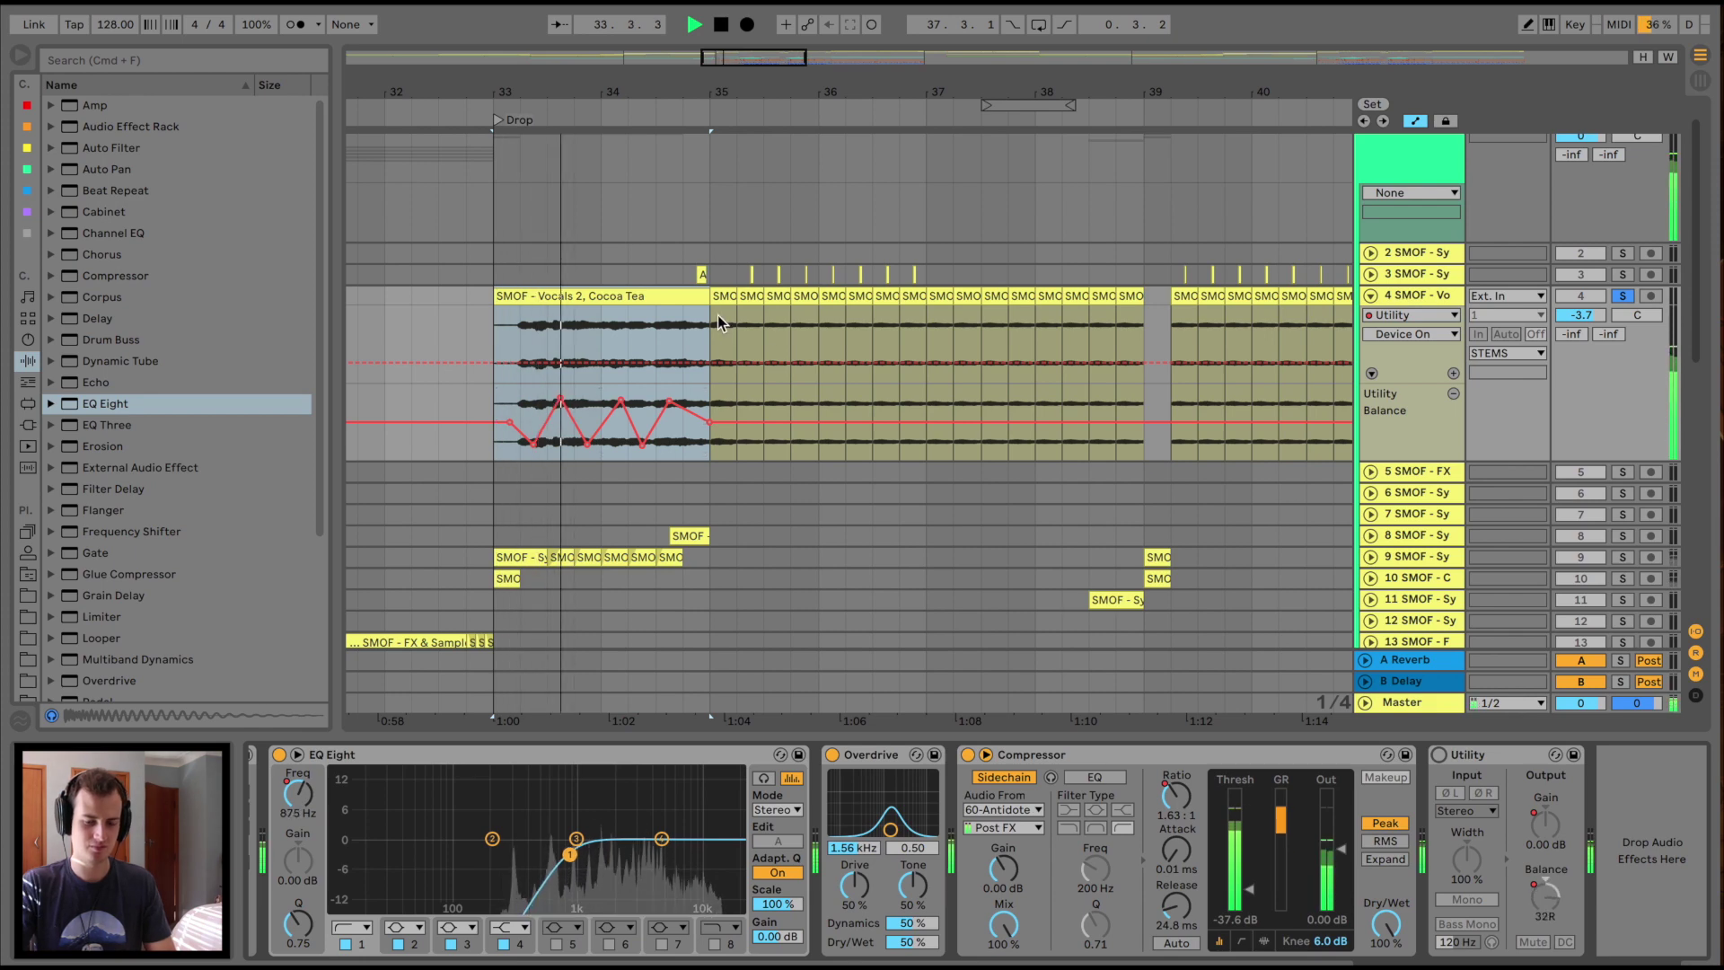
left_click(1442, 758)
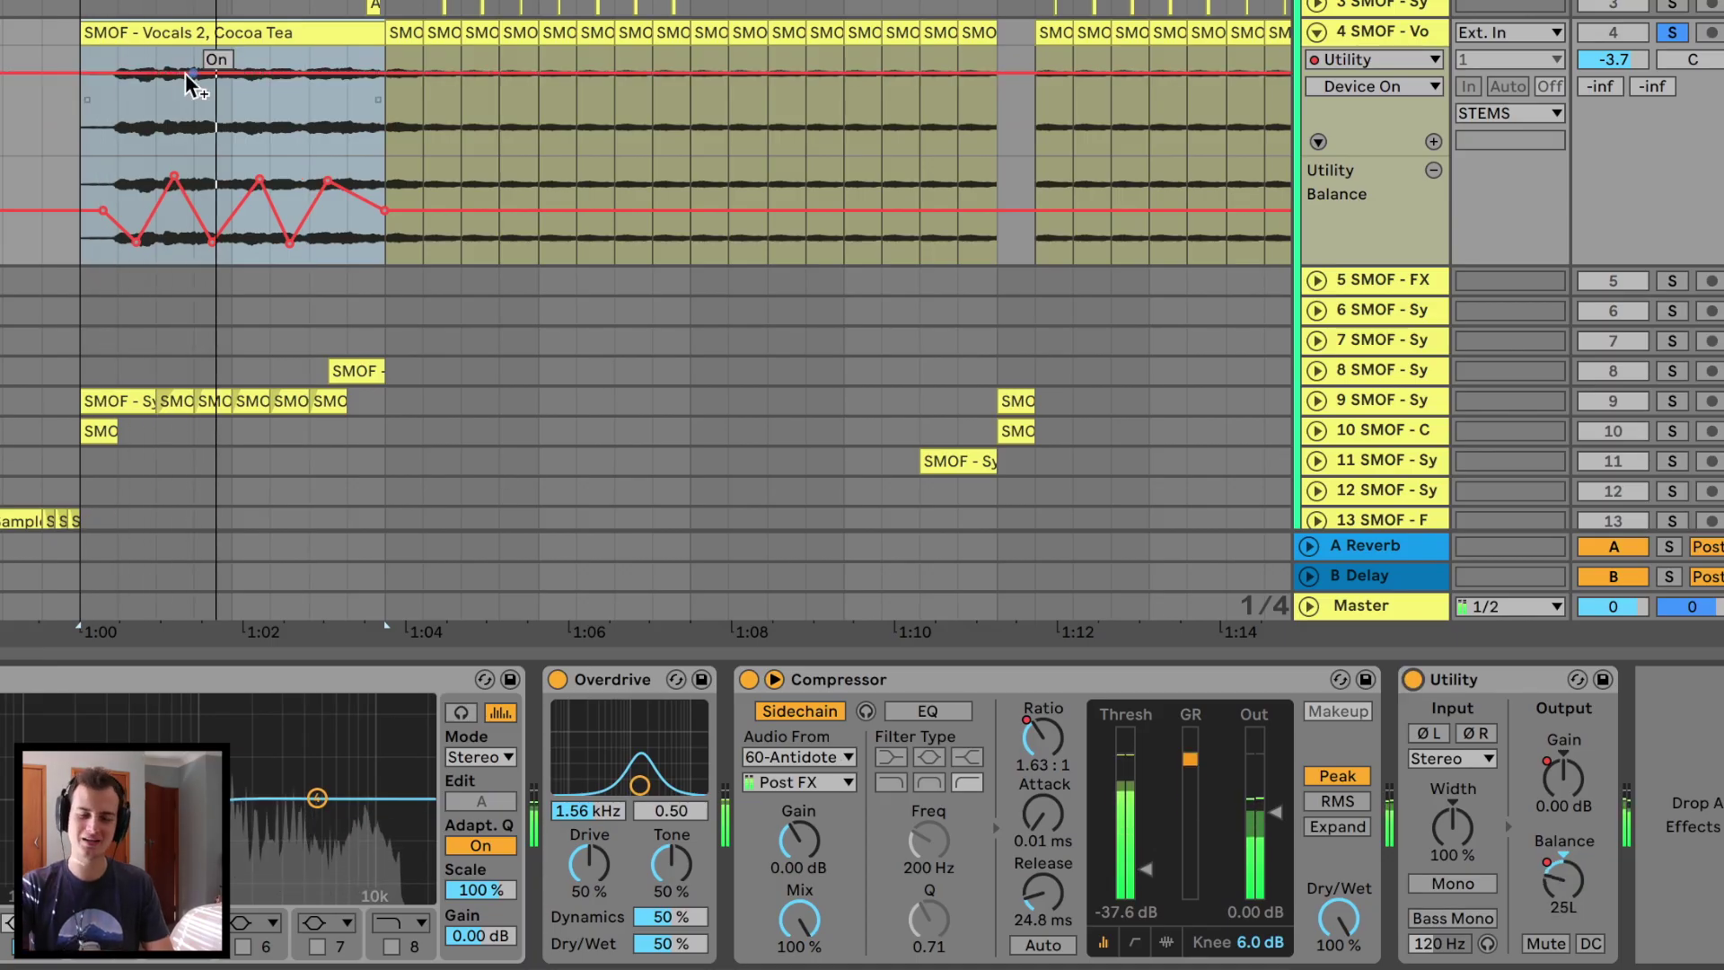
Enlarge the Drop, solo track 9, and play its first Synths 1 clip with the Auto Filter frequency automation shown
scroll(634, 189, "right", 2)
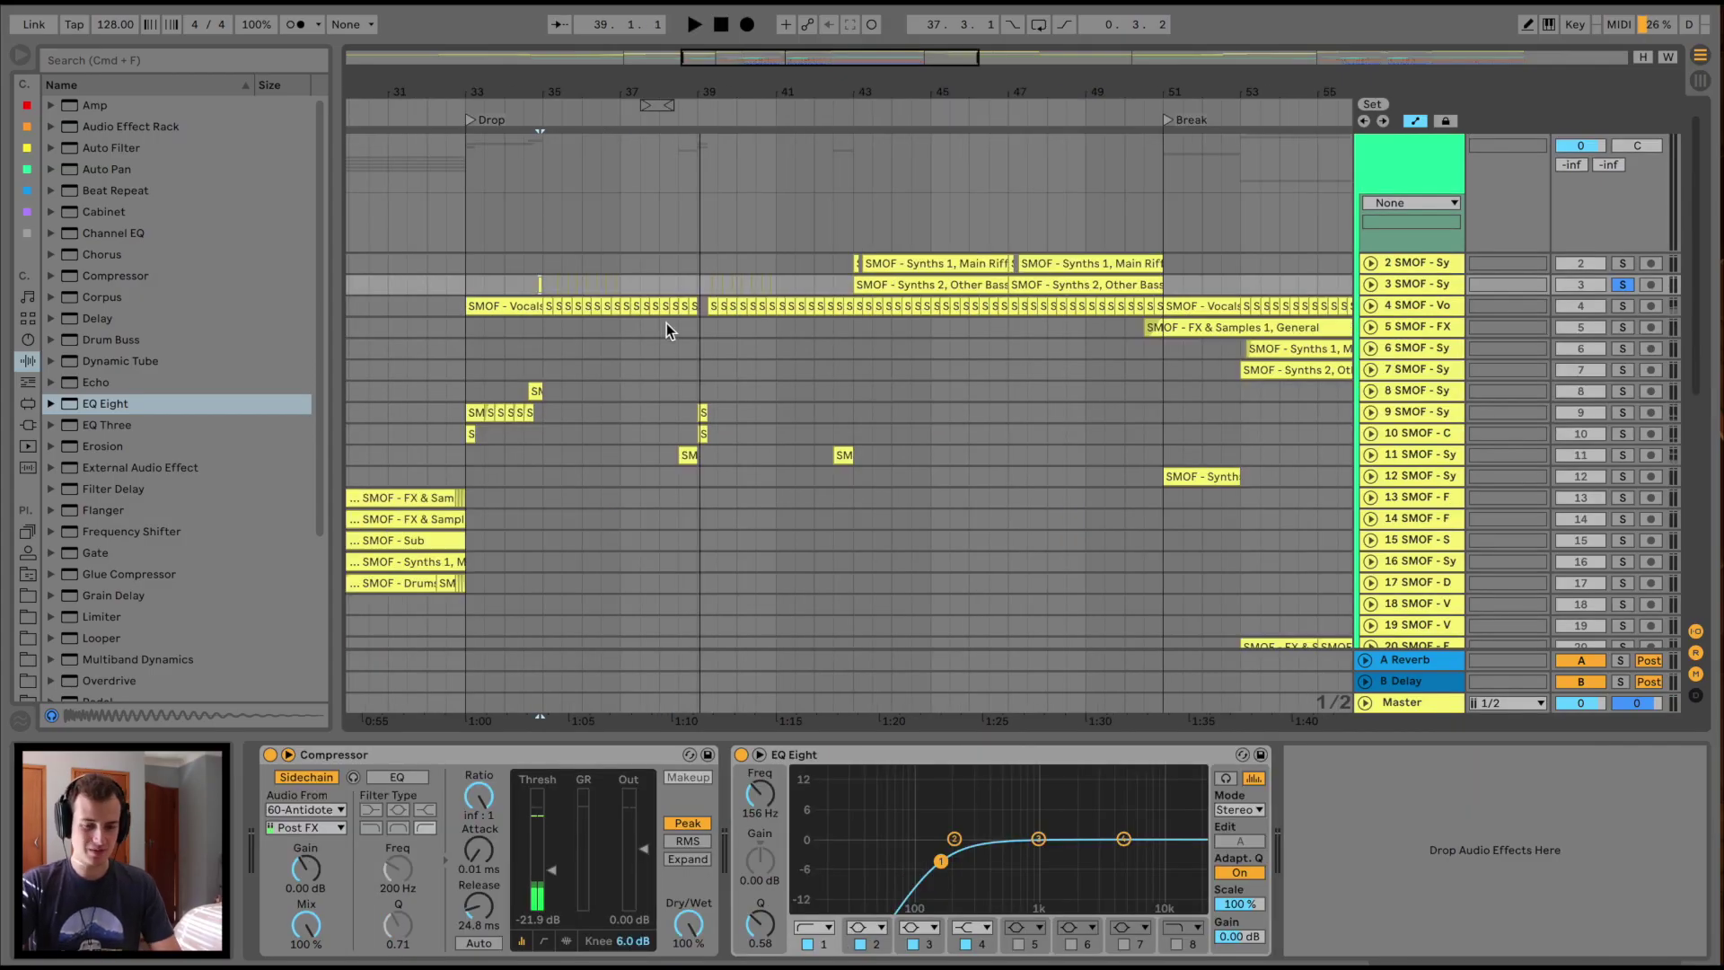
scroll(664, 341, "down", 2)
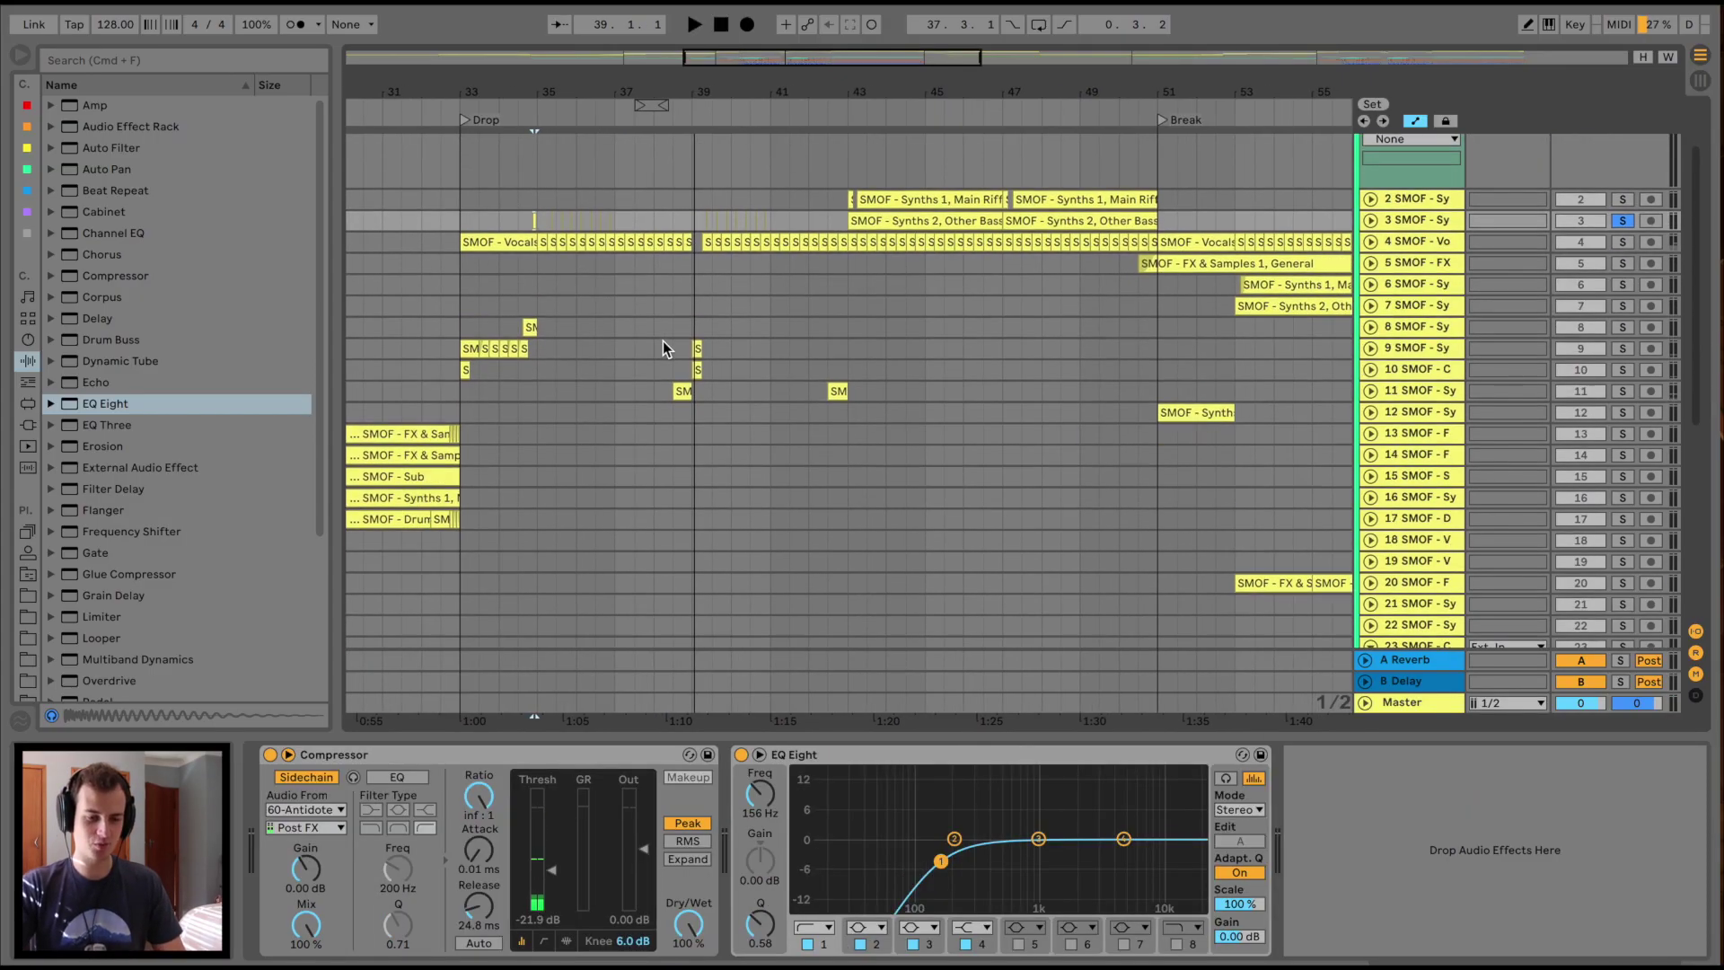
left_click_drag(550, 105, 453, 276)
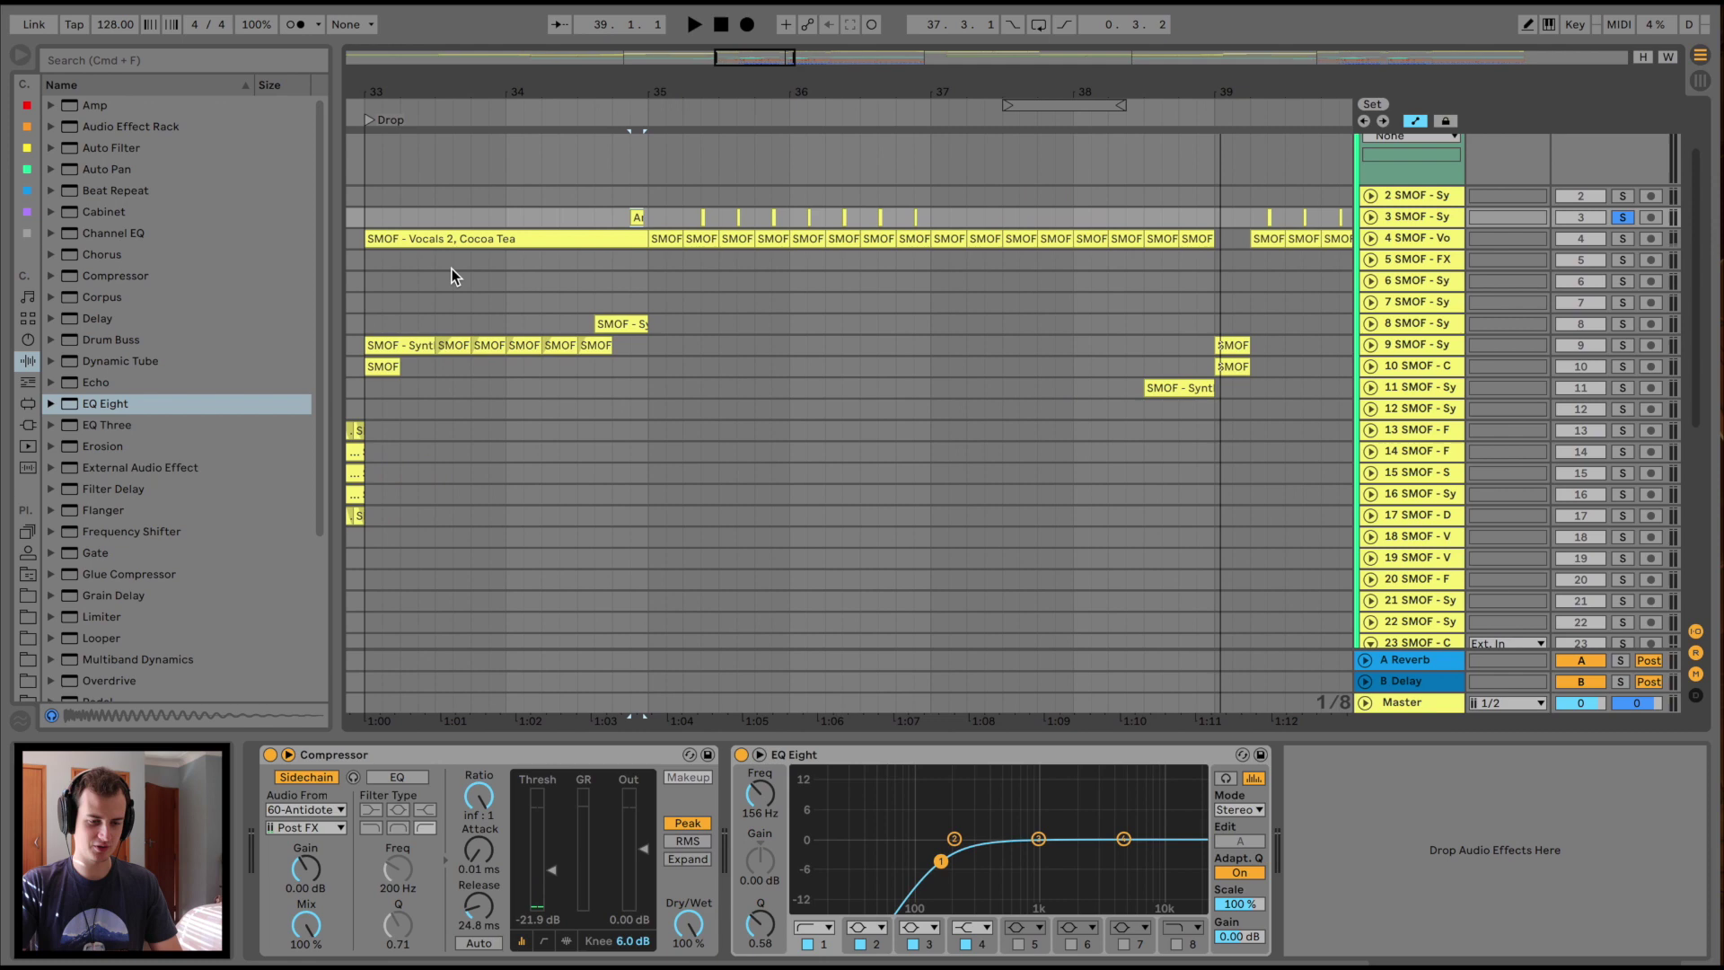
left_click(415, 340)
left_click(1622, 346)
key("space")
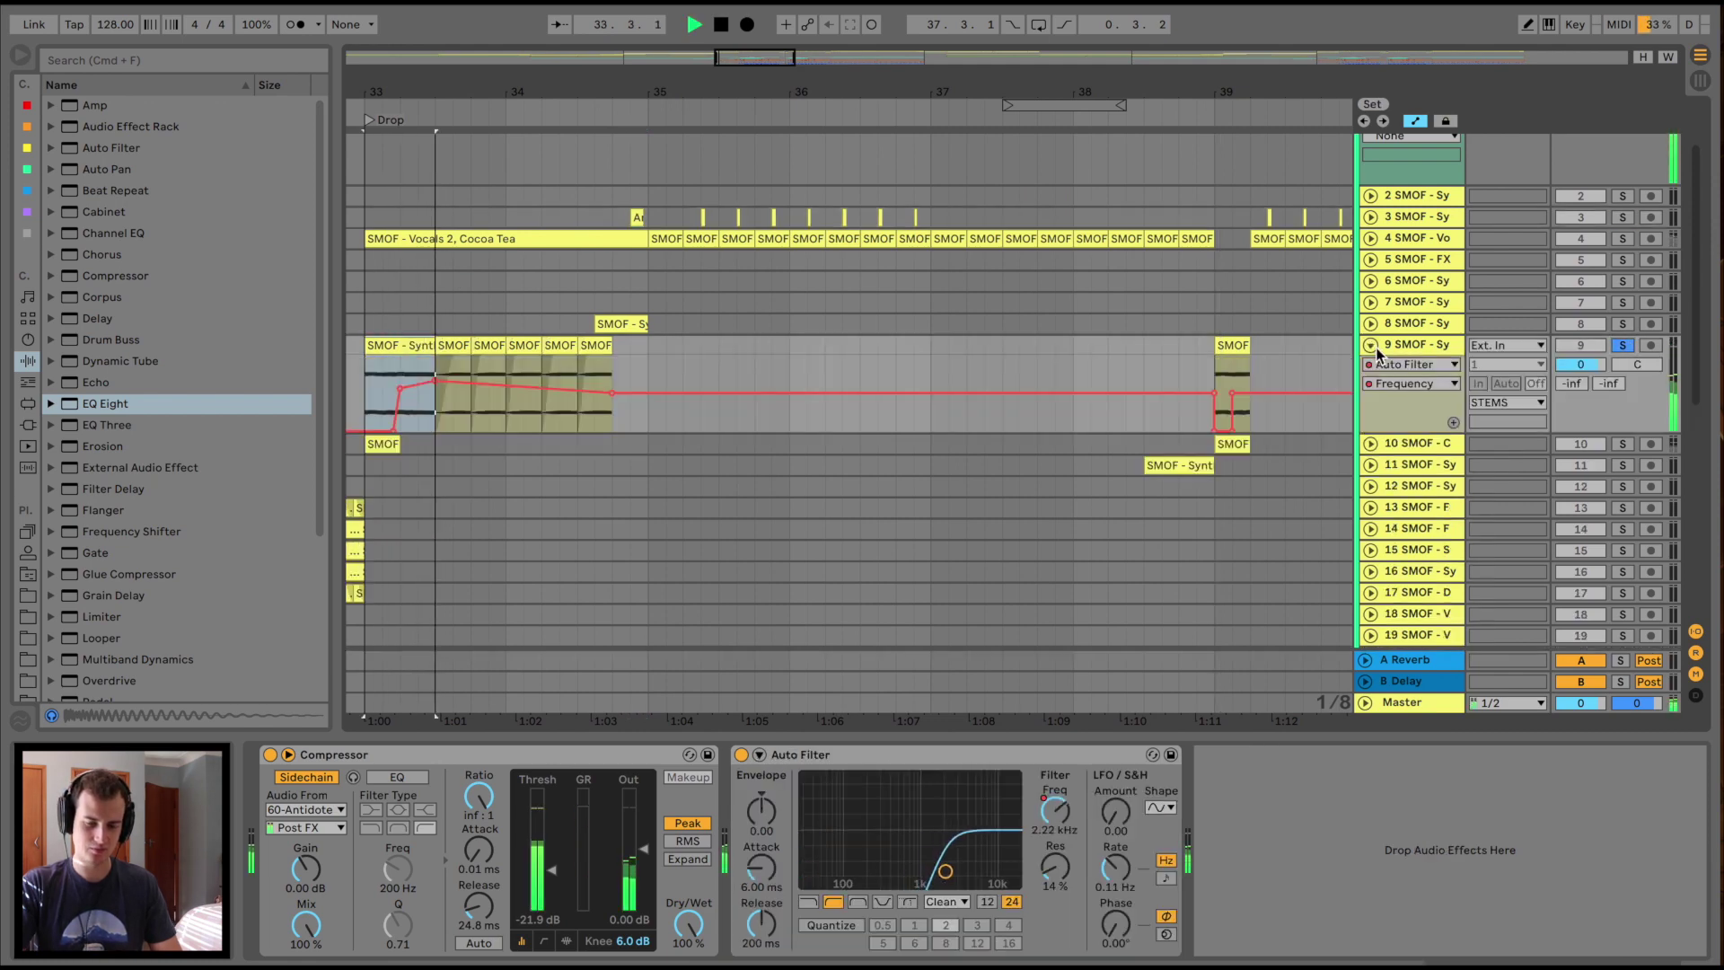
key("Right")
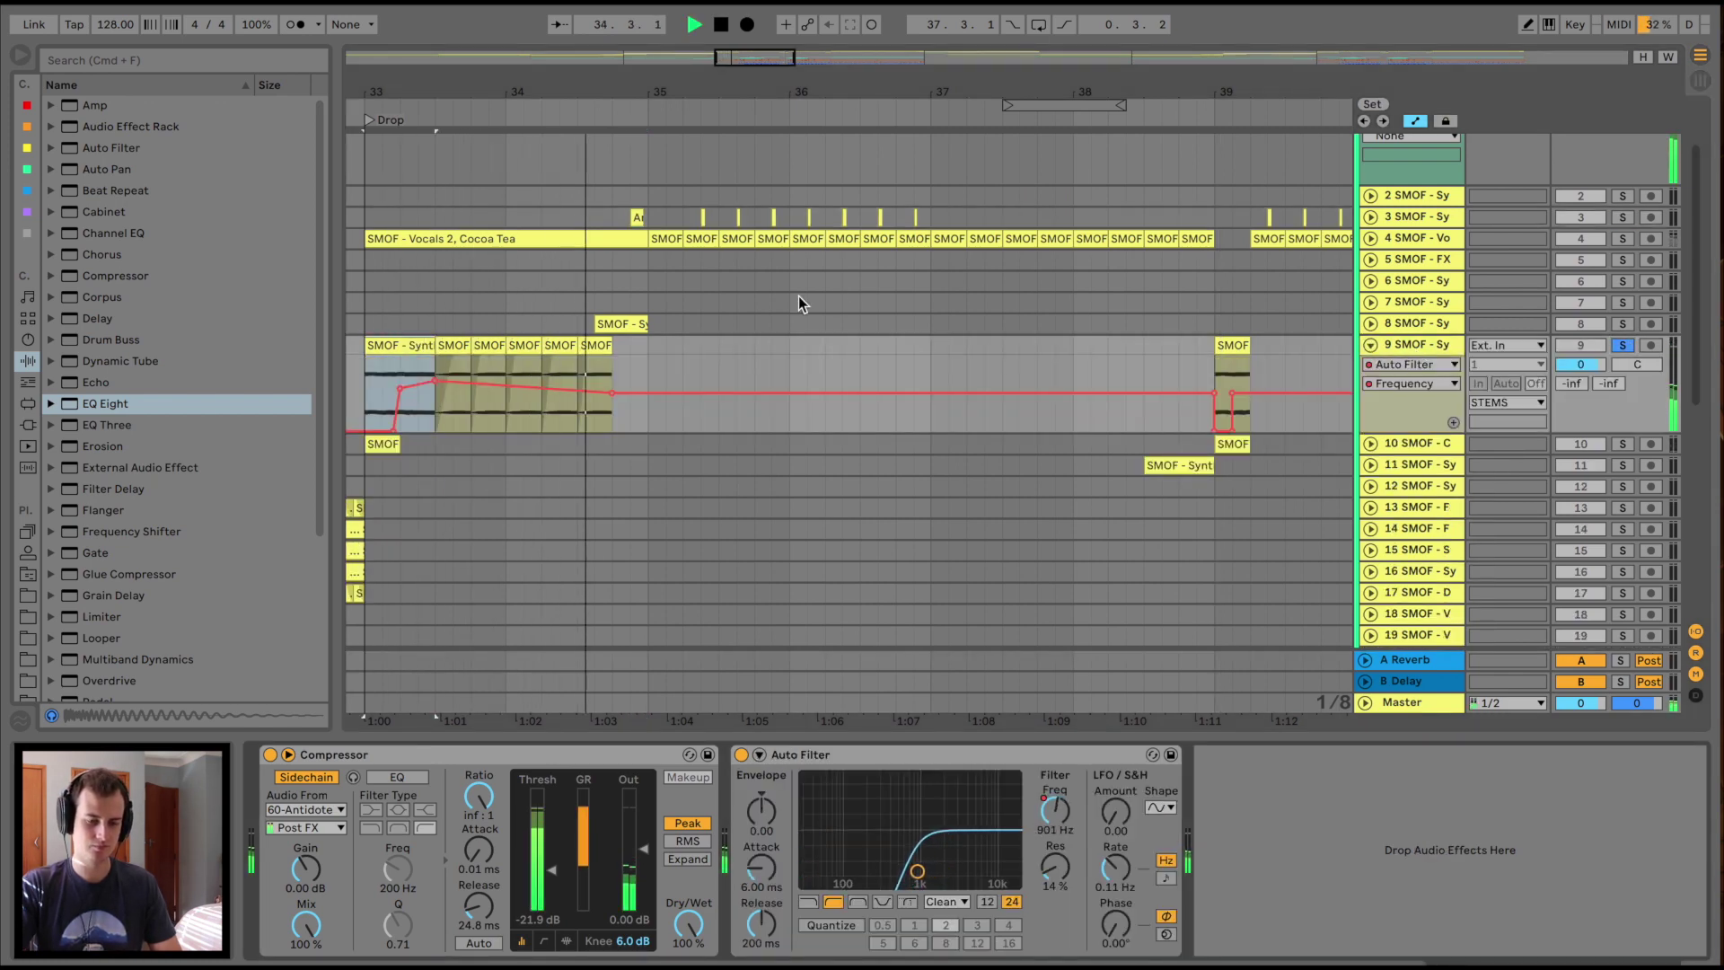
Play the soloed STEMS group and unfold tracks 2 and 3 to examine their synth clips leading up to the Break
left_click(1622, 417)
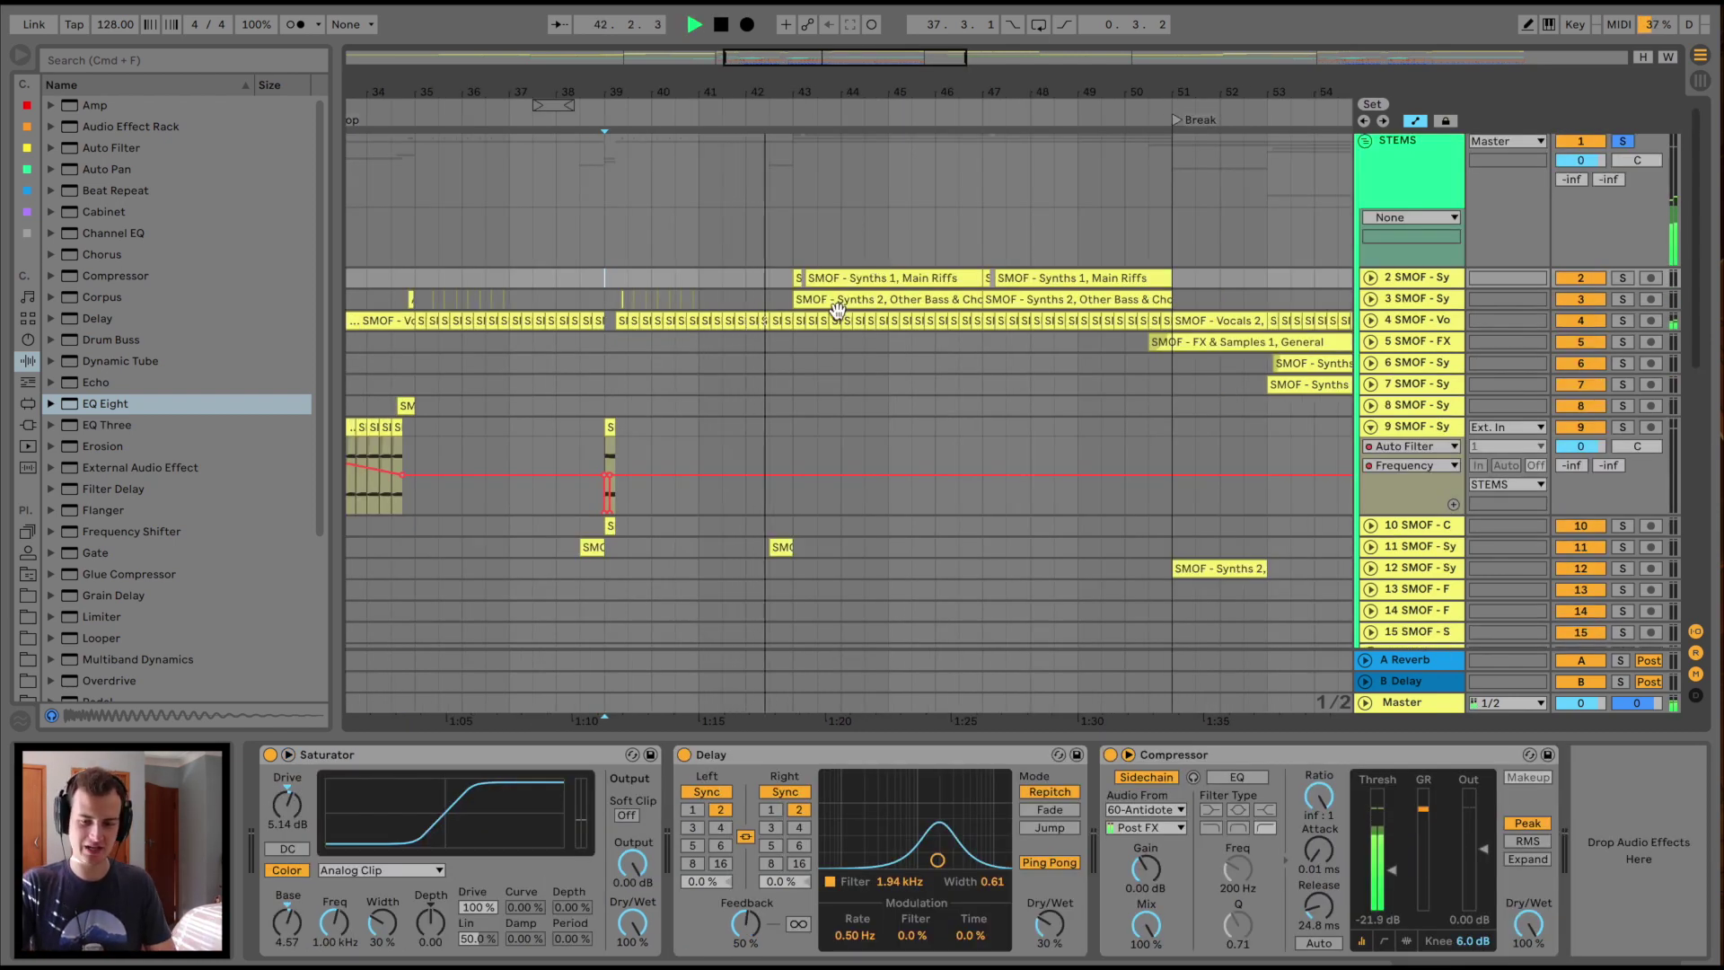
left_click(1370, 277)
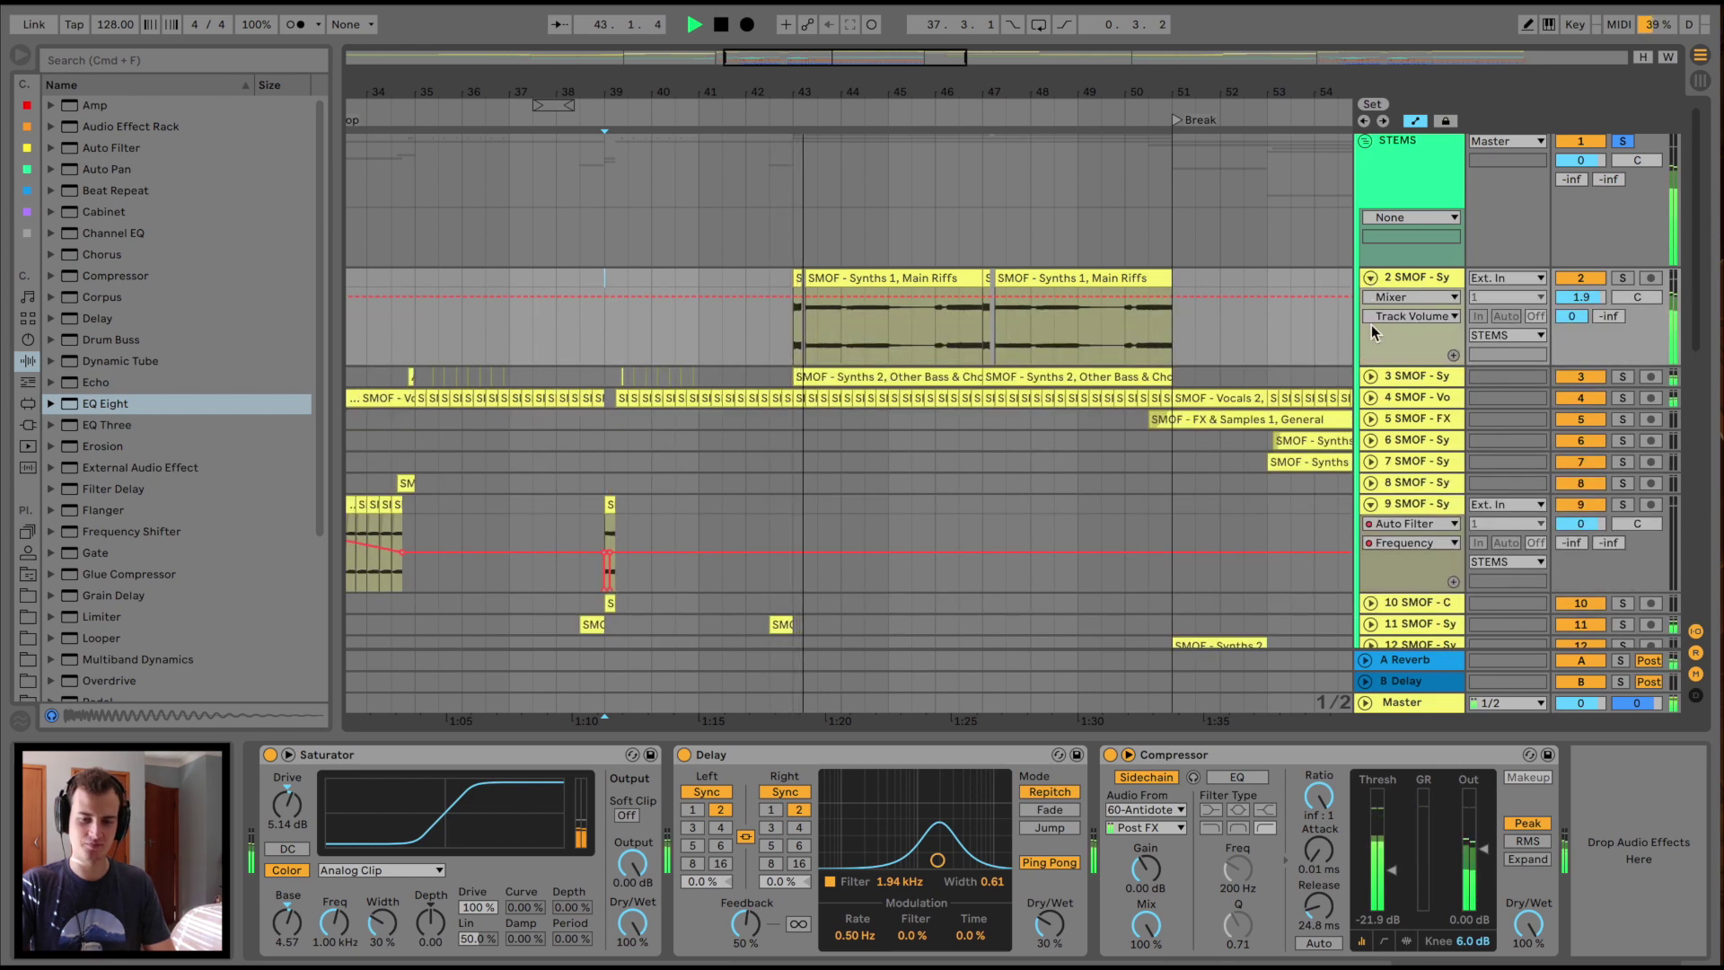
left_click(1370, 376)
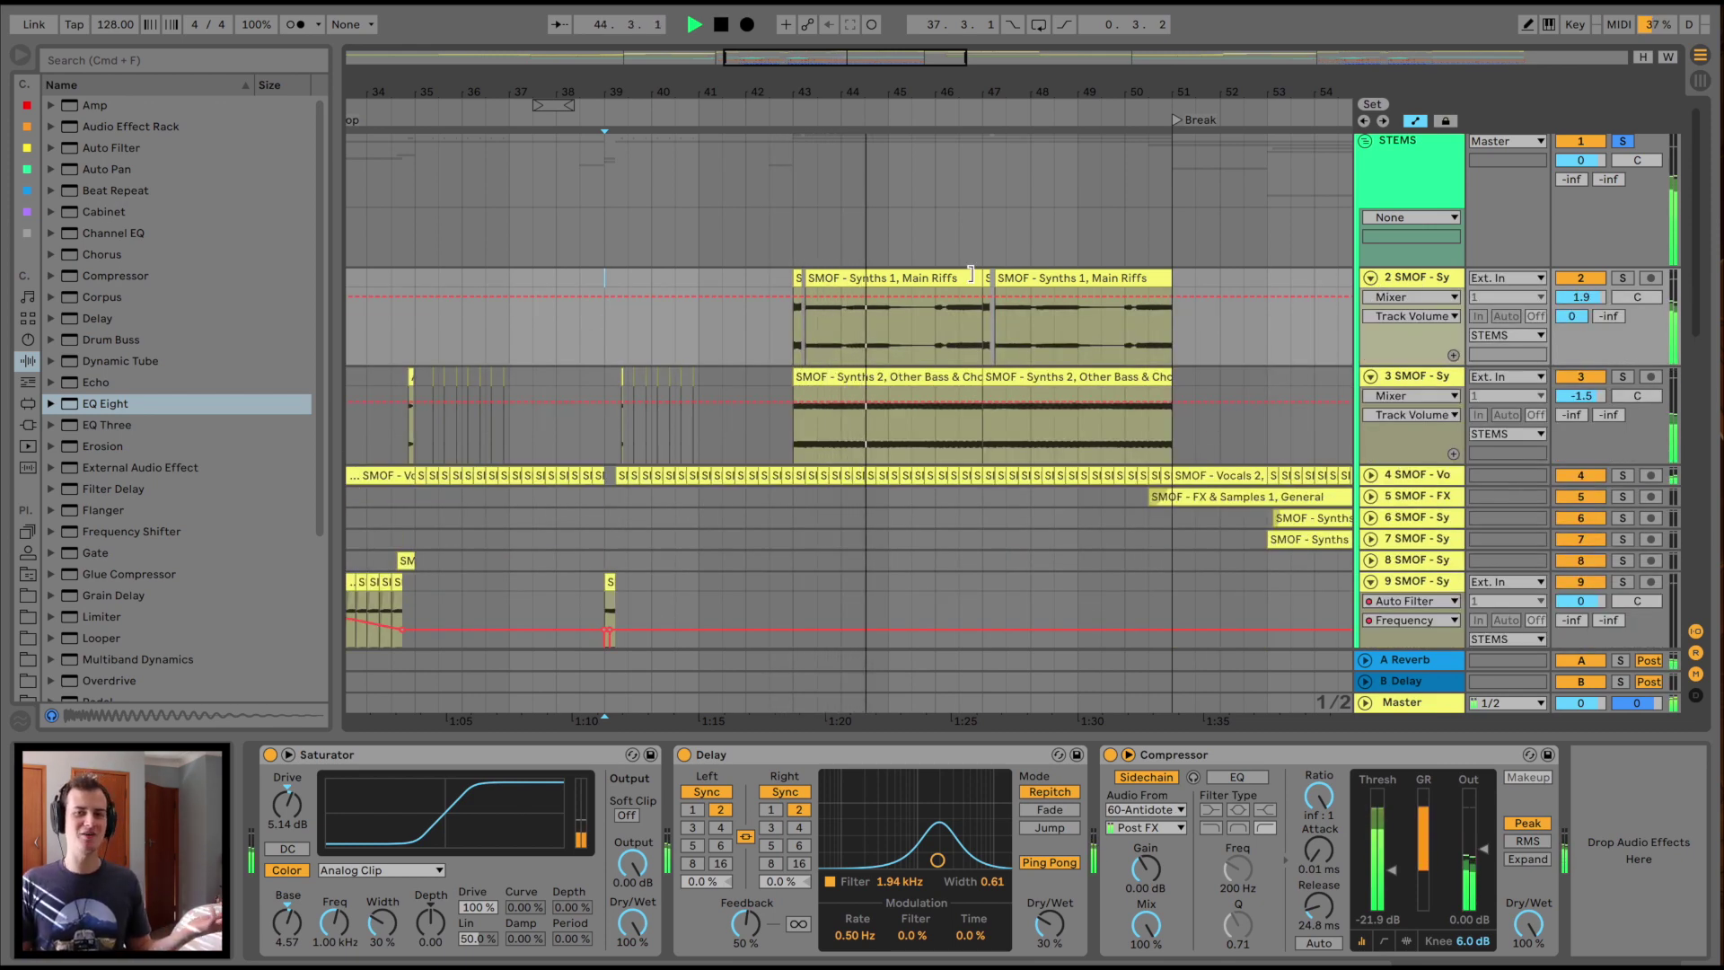
scroll(599, 323, "right", 2)
scroll(596, 316, "right", 3)
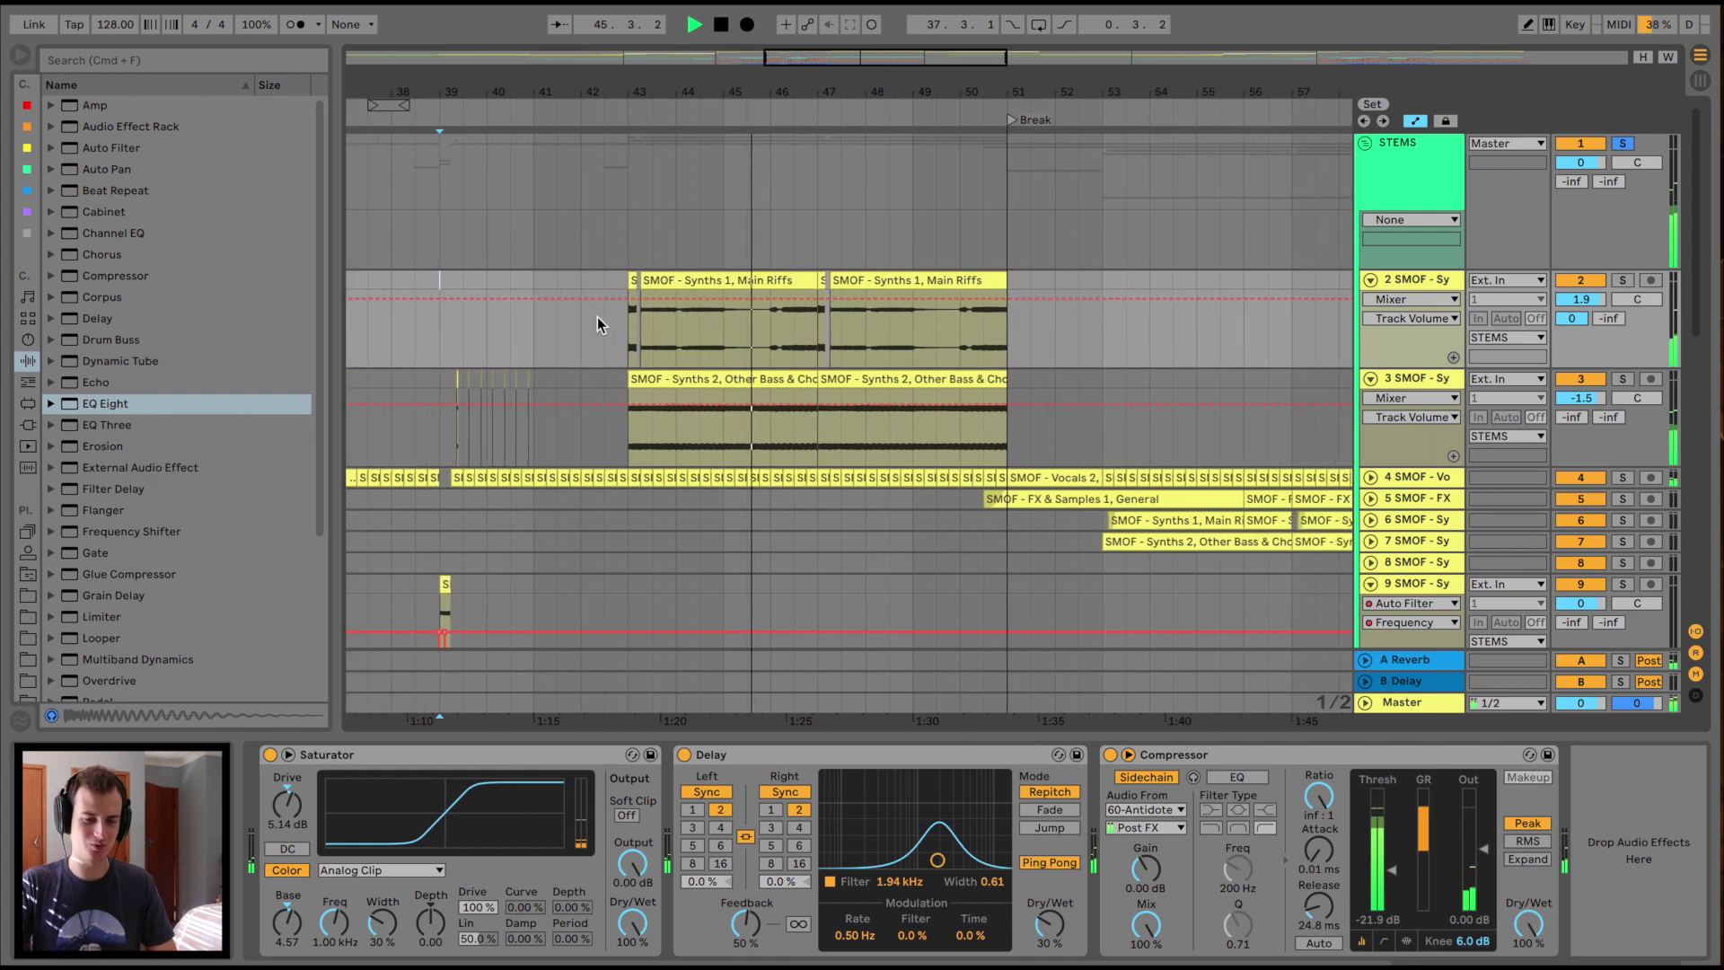
scroll(596, 316, "right", 1)
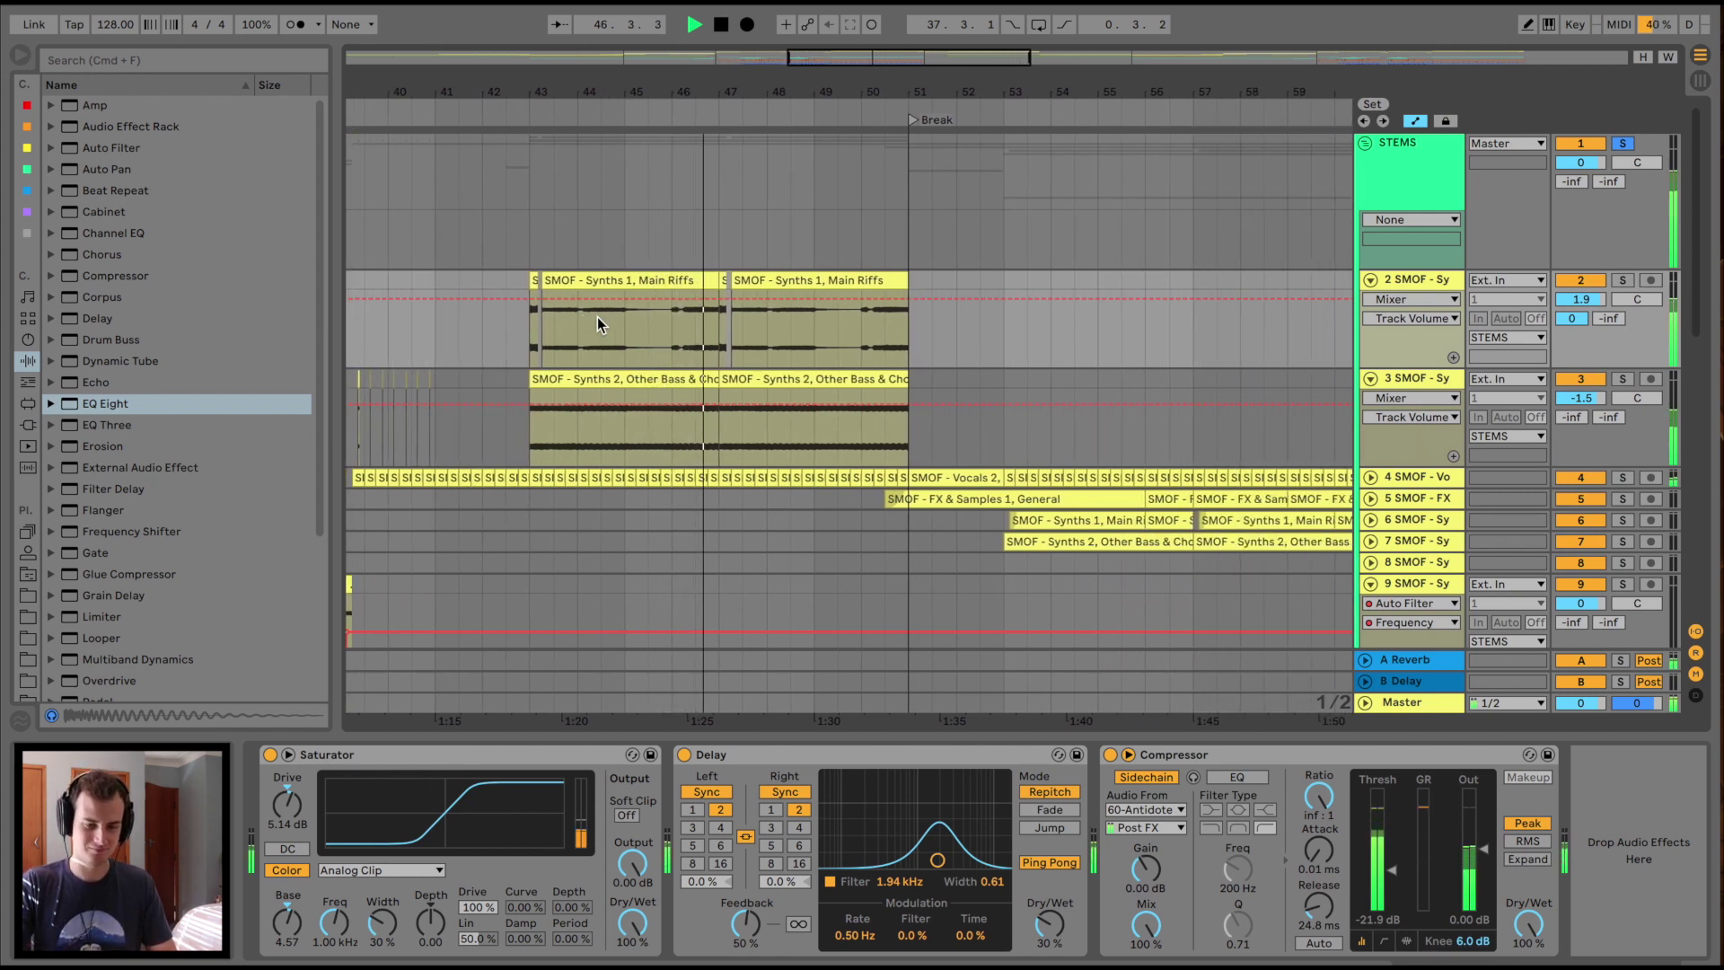
Select the first long Synths 1, Main Riffs clip on track 2 and play it with that track soloed
left_click(596, 316)
key("space")
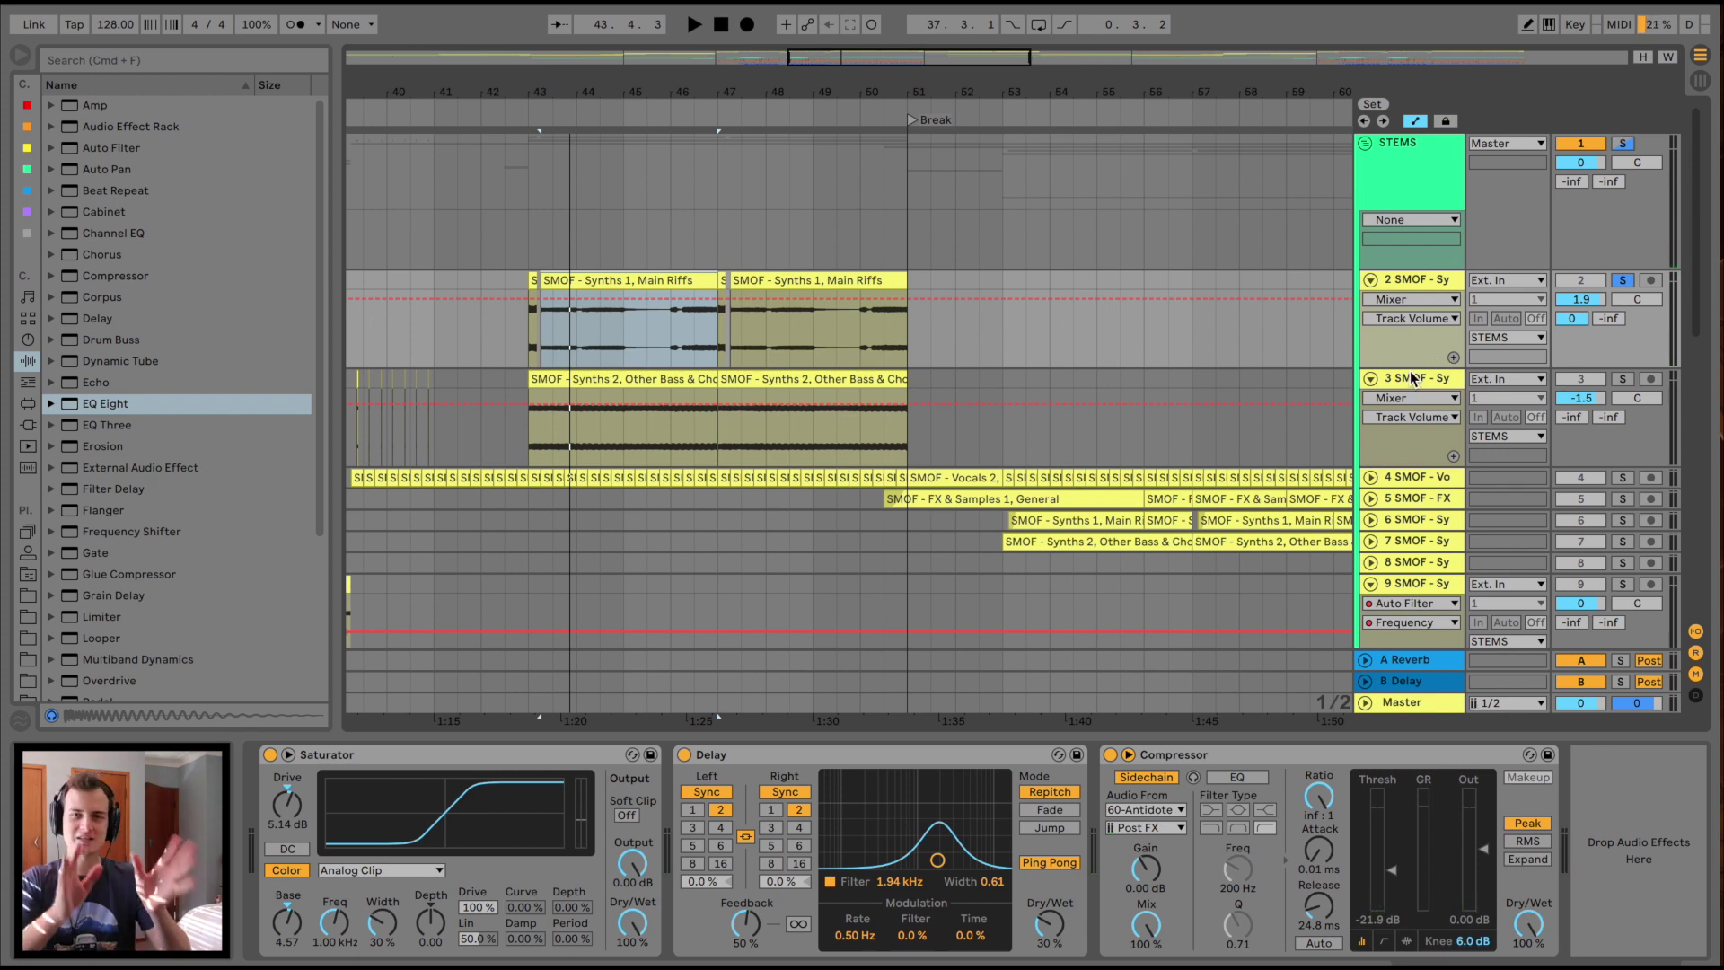
key("space")
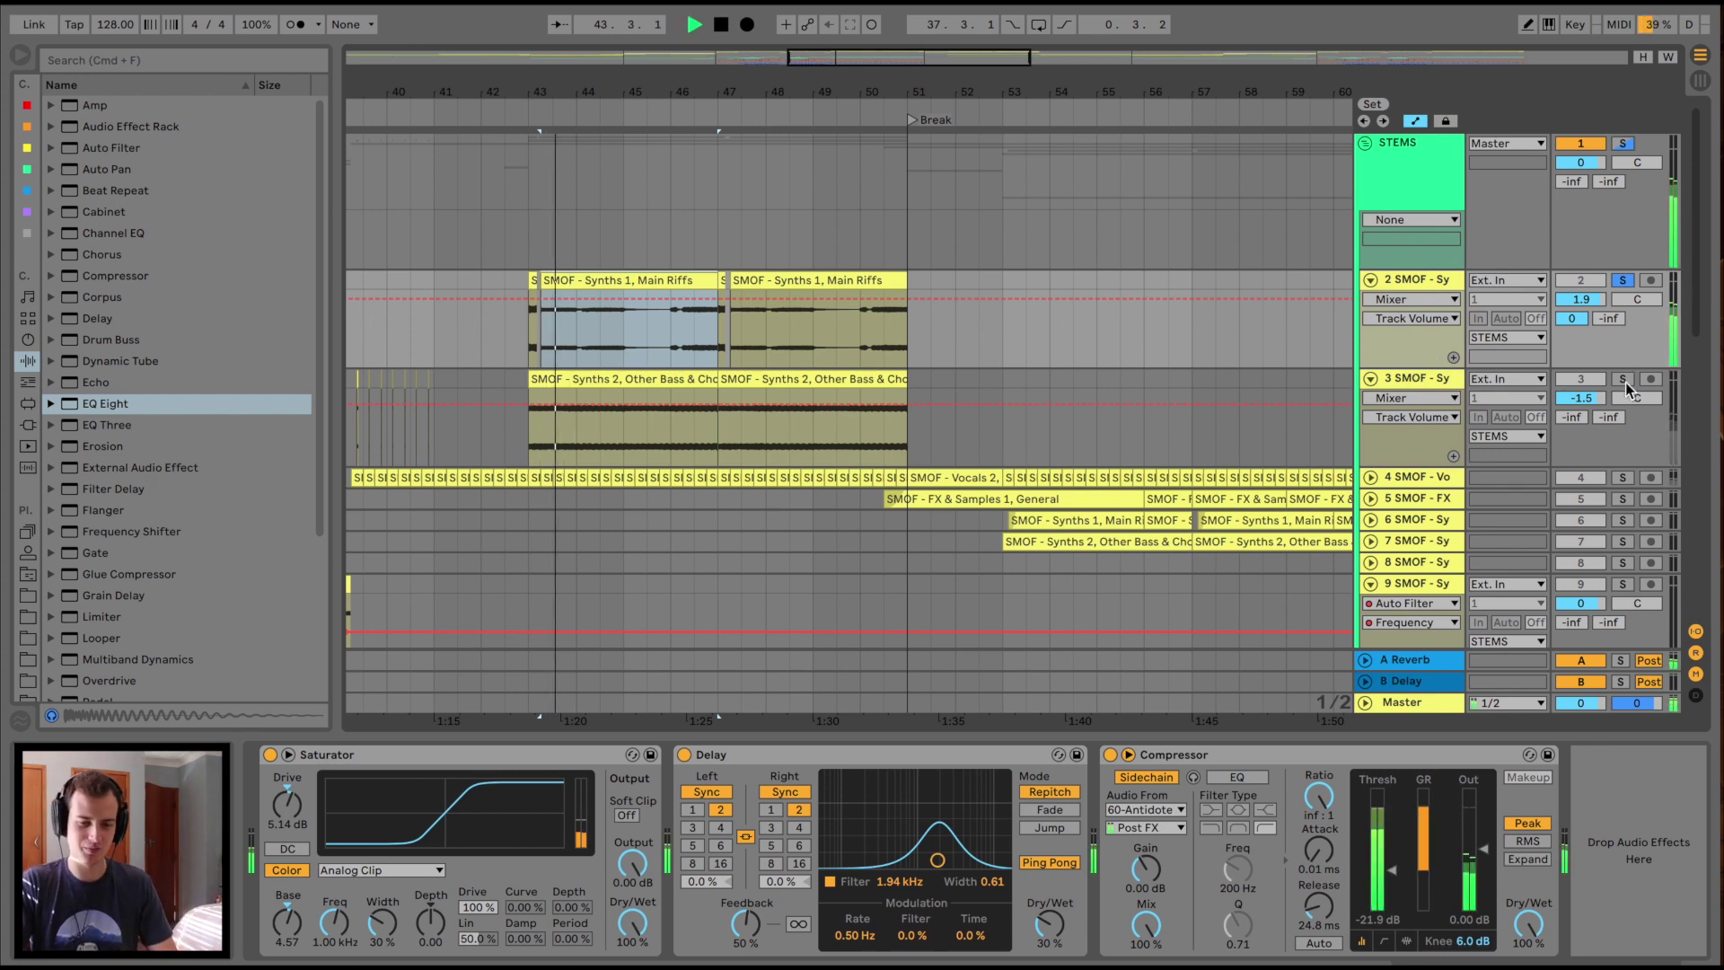
Play track 3's soloed Synths 2 clip from bar 43, bypass and re-enable its EQ Eight to compare, and stop playback
left_click(589, 380)
key("space")
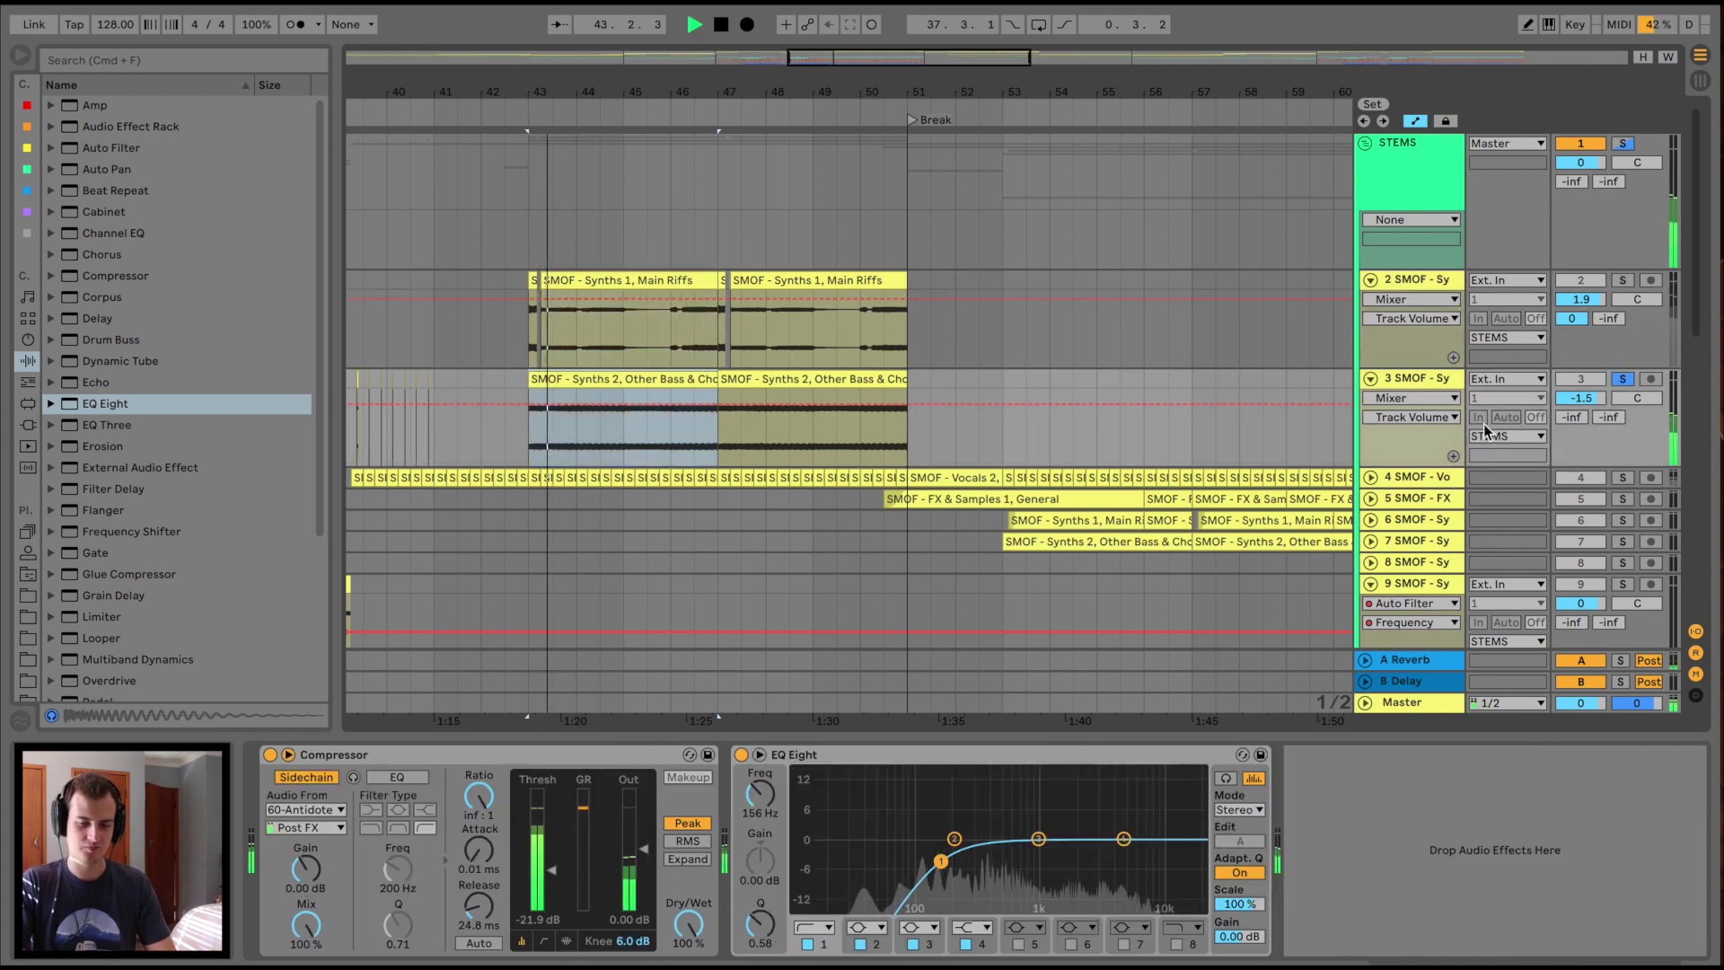
left_click(741, 755)
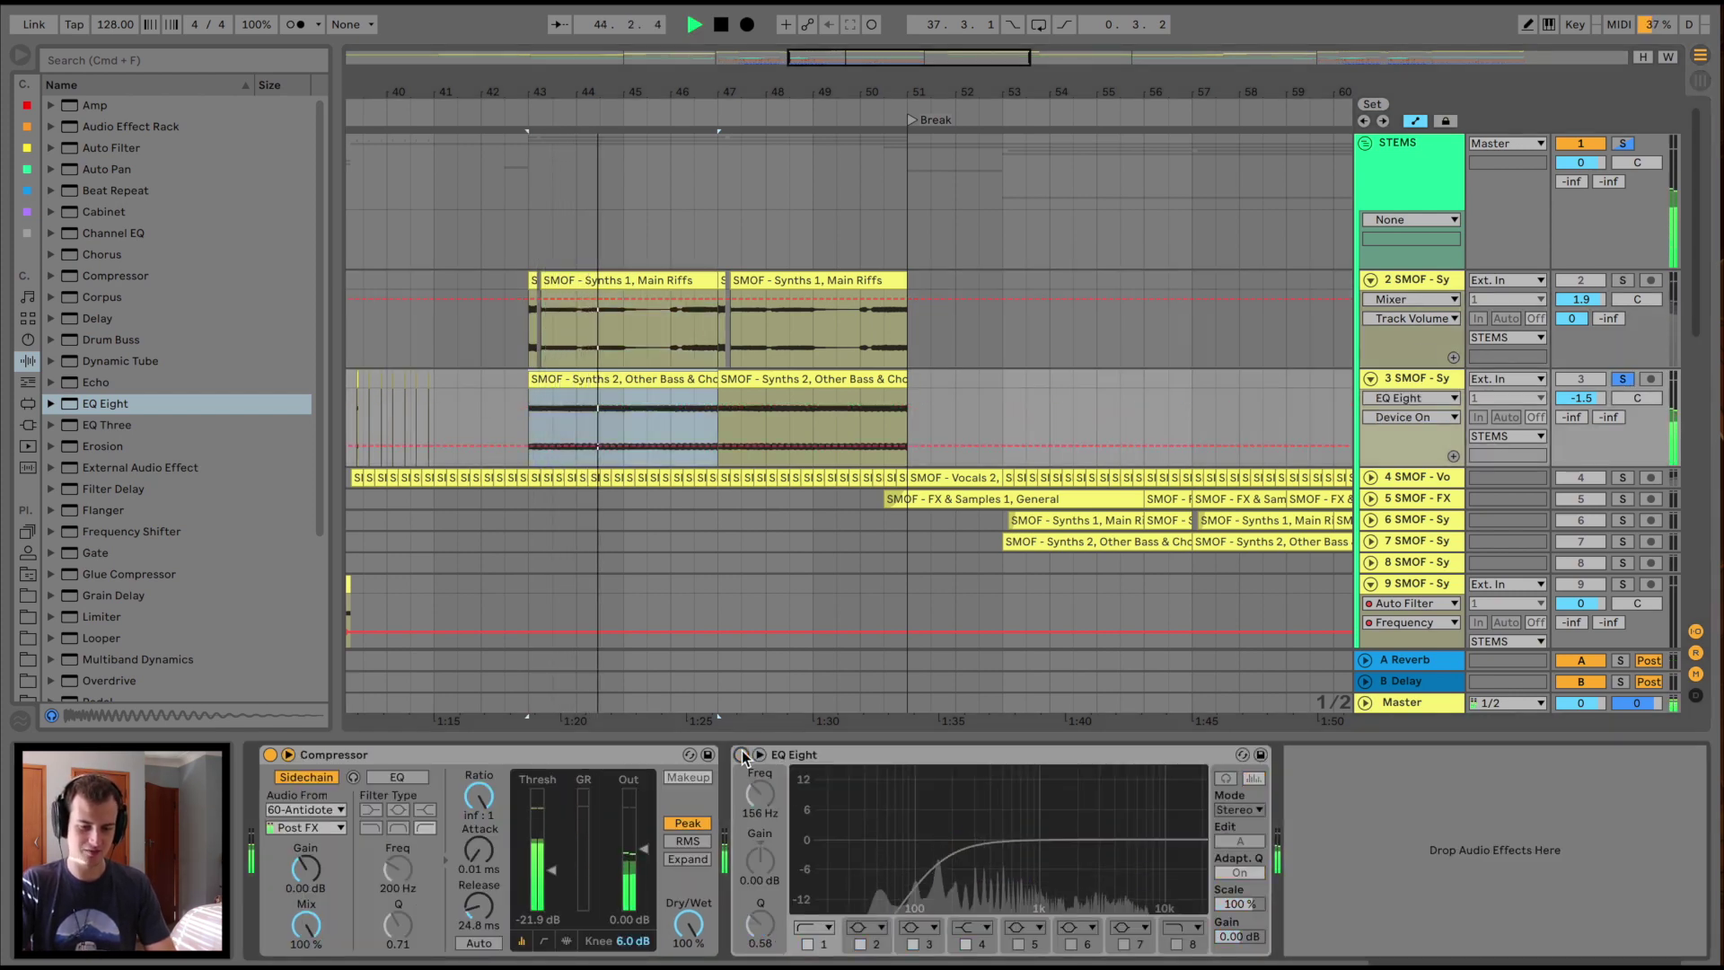
left_click(741, 755)
key("space")
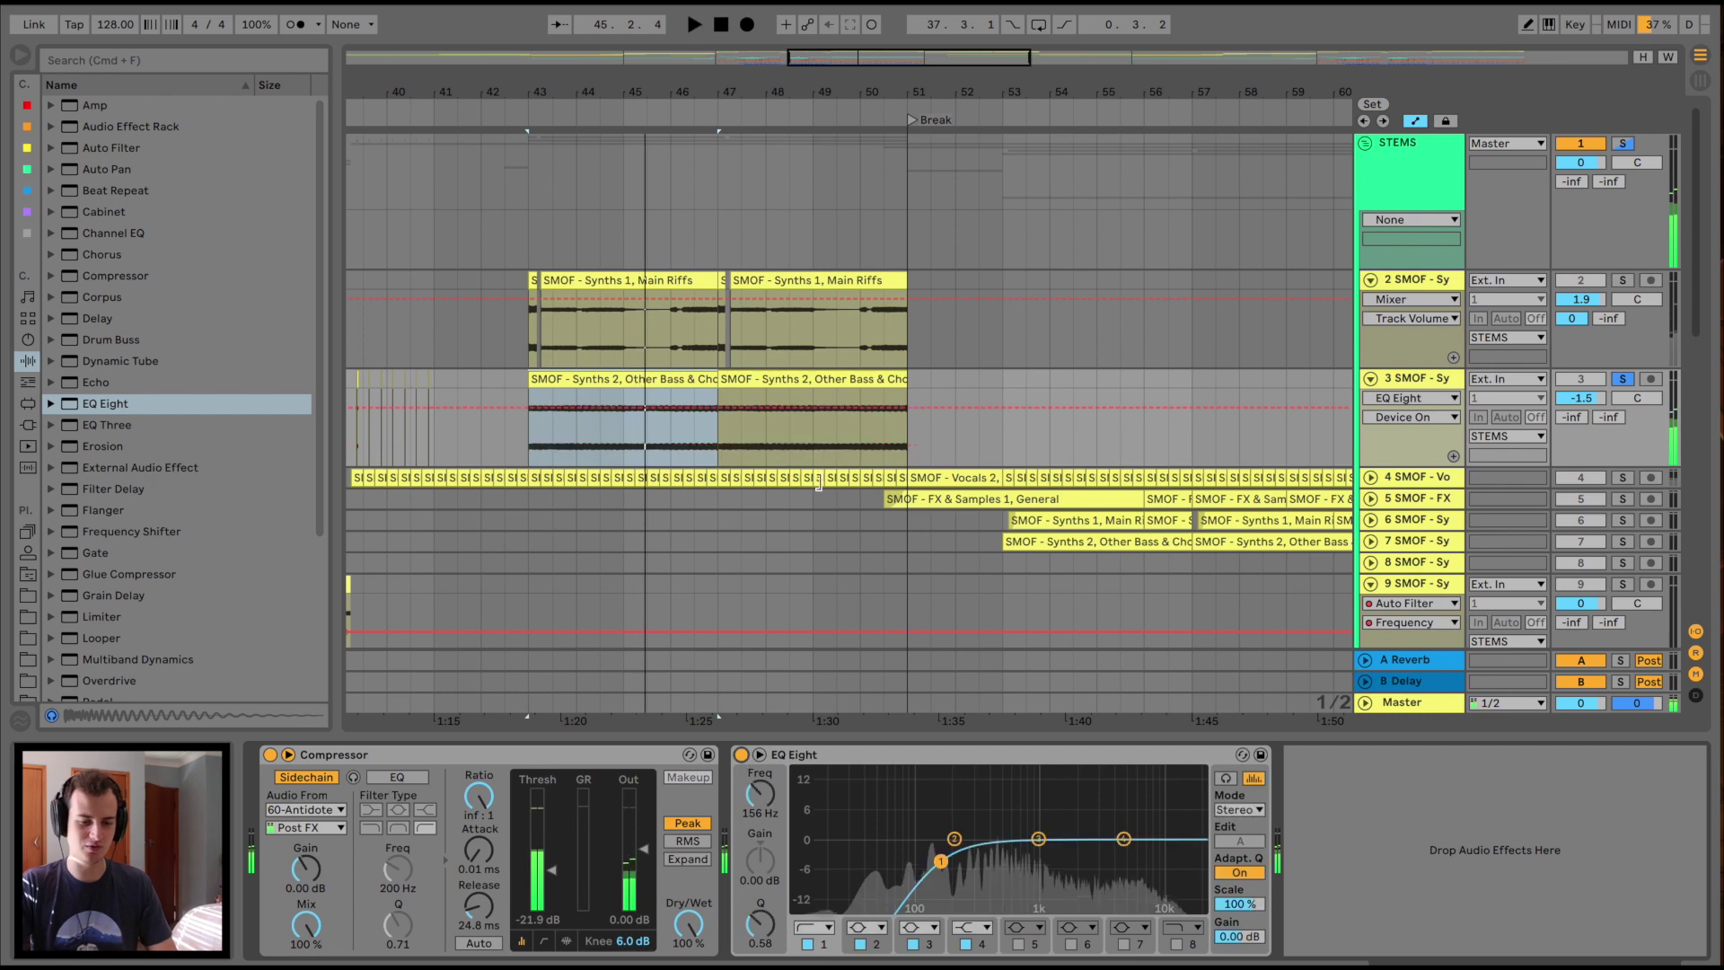
Solo the BASS group and play it together with the Synths 2 stem from bar 43
scroll(842, 373, "down", 8)
scroll(842, 374, "down", 5)
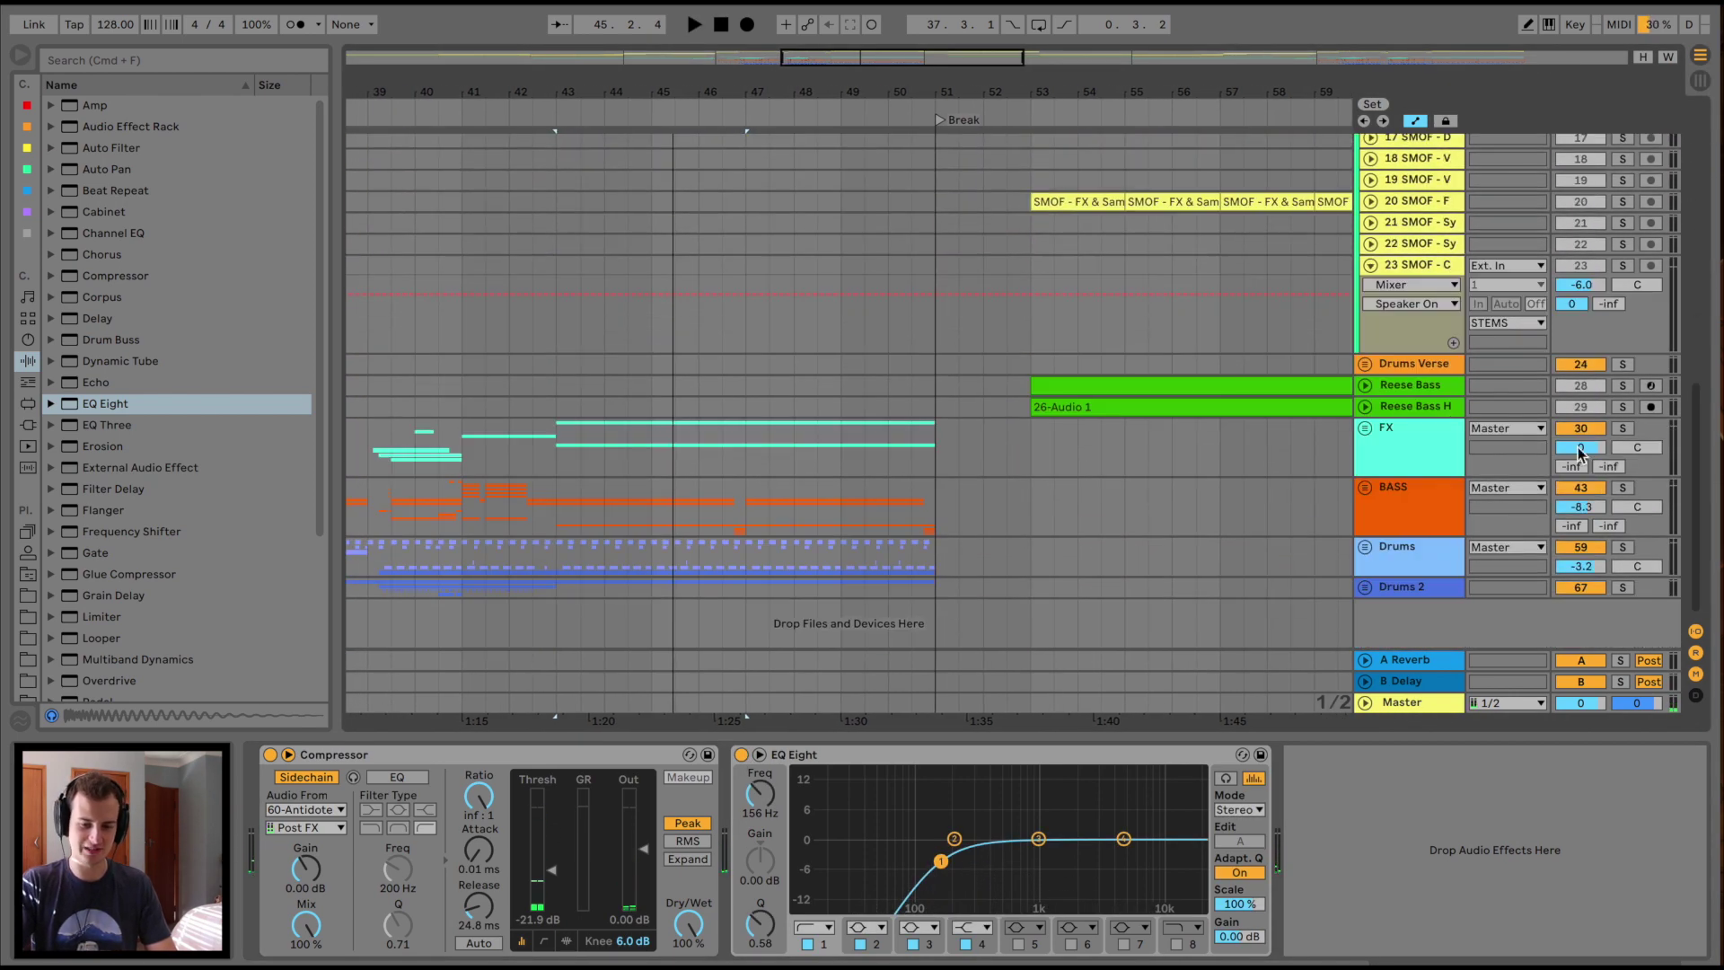
left_click(1627, 488)
key("space")
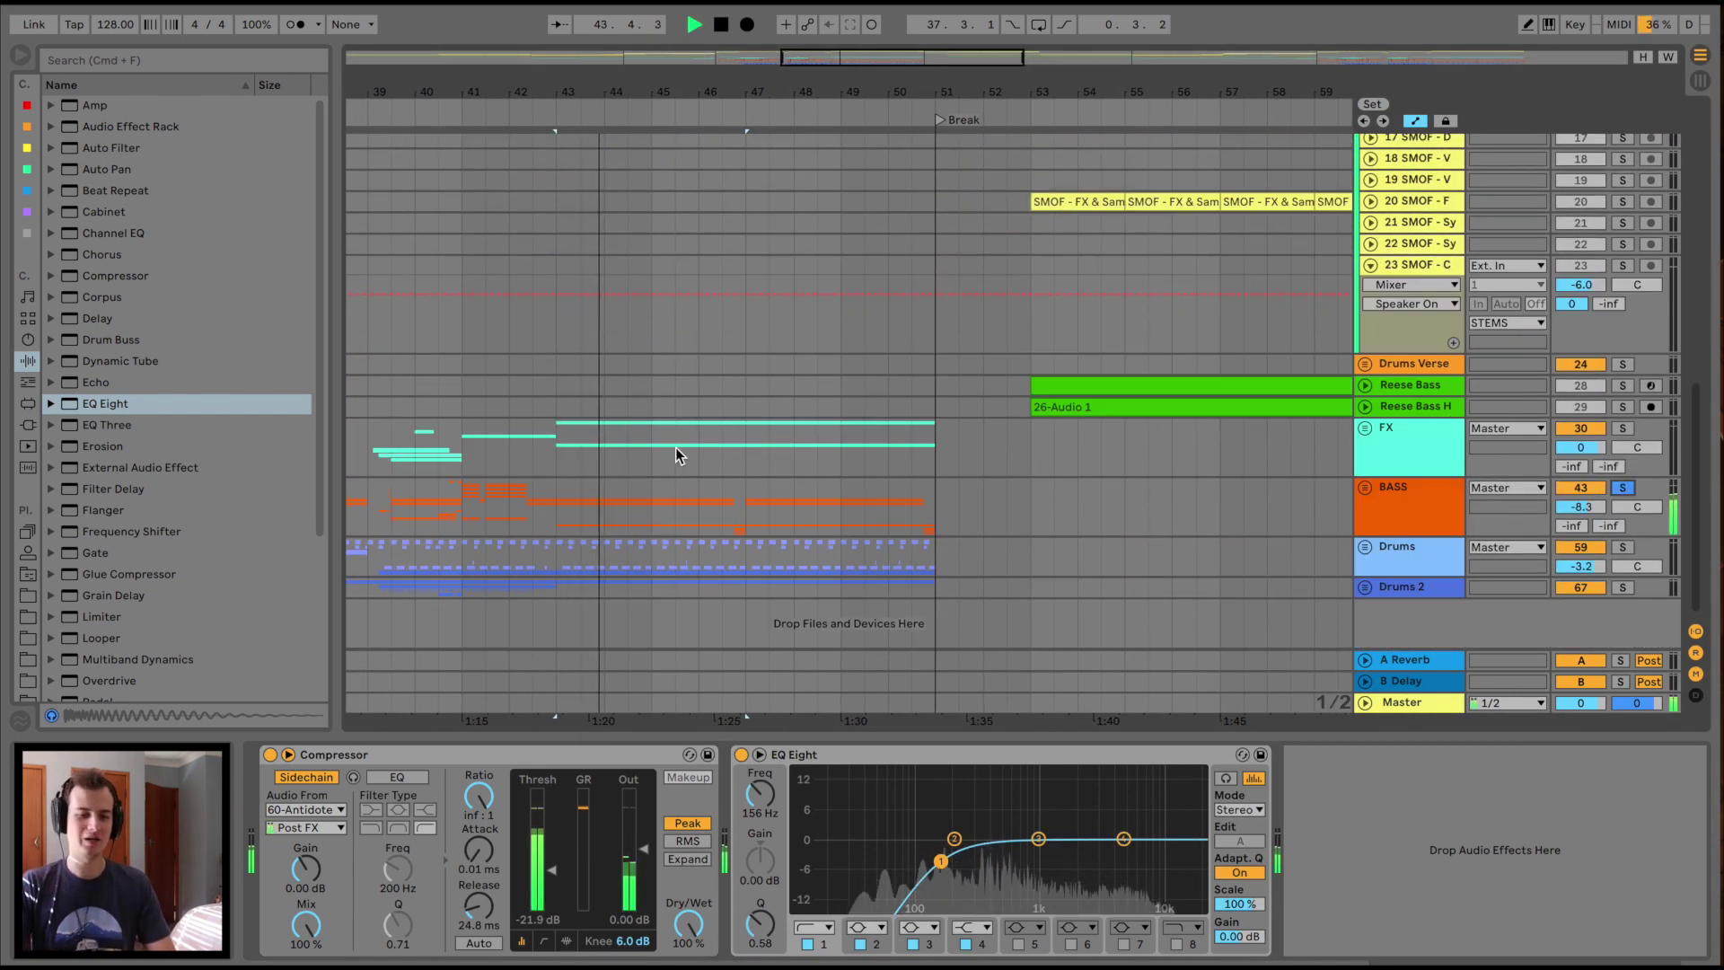
Move playback to the Break and listen to the STEMS group soloed
scroll(692, 359, "up", 15)
left_click(949, 106)
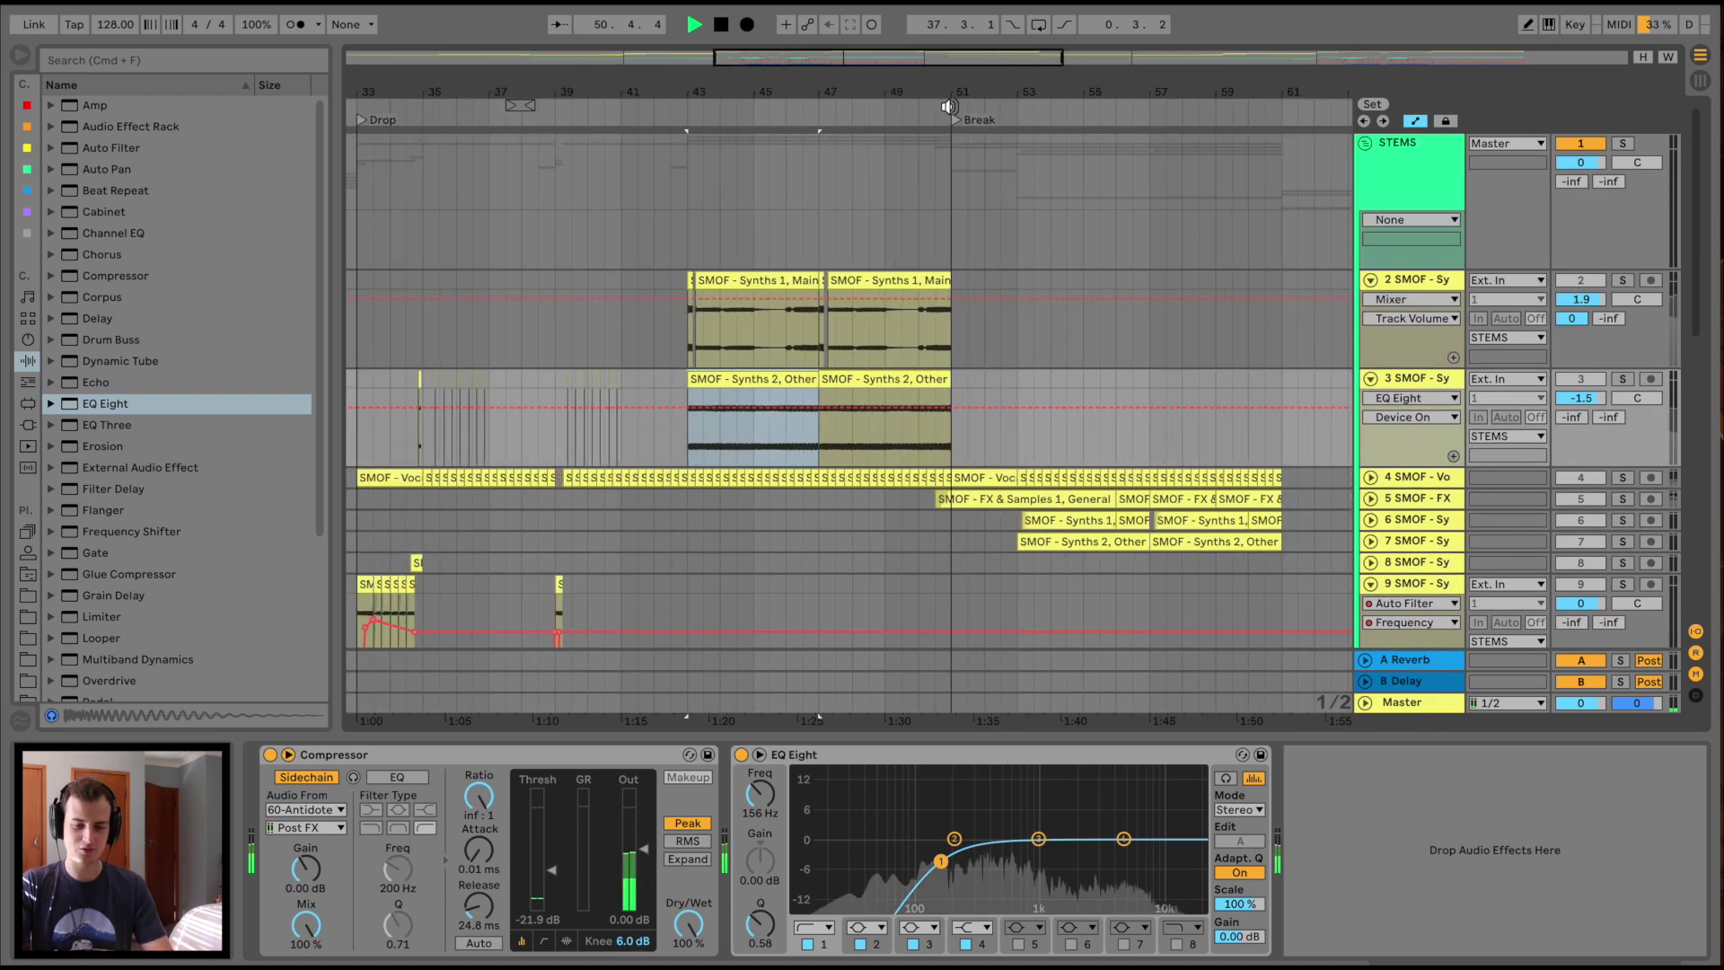
scroll(1007, 382, "right", 5)
left_click(1622, 144)
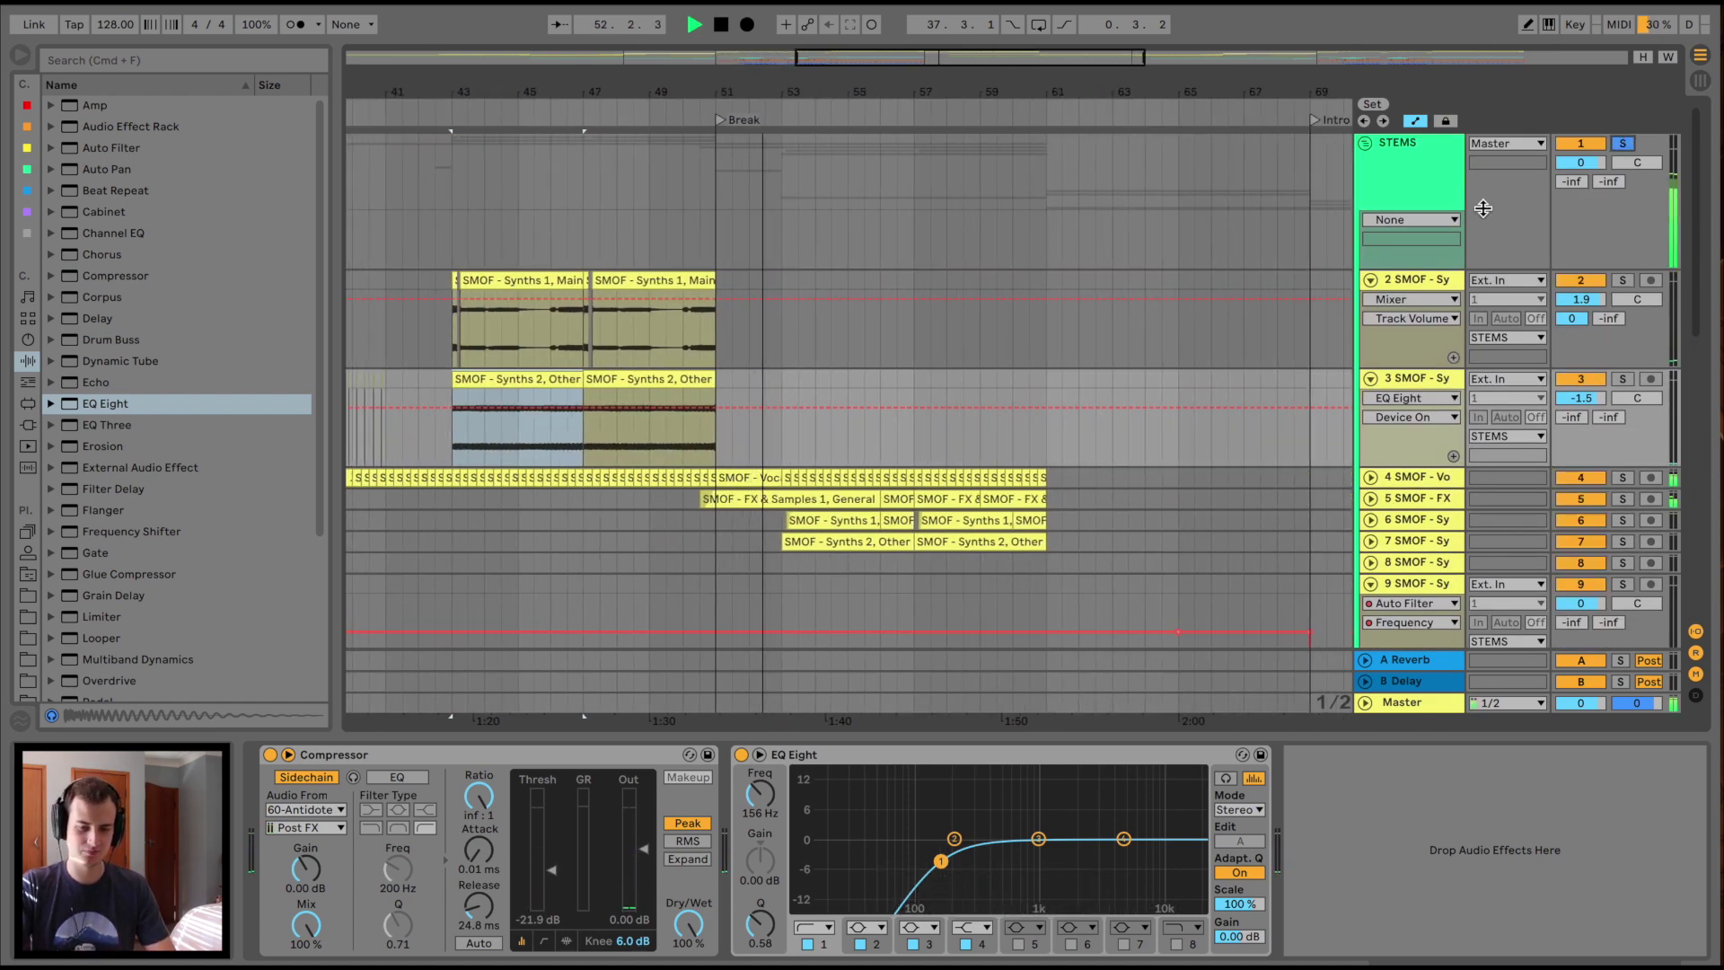
Unfold track 4 to examine its vocal clips in the Break, and show the FX group's tracks around the Drop
left_click(1371, 477)
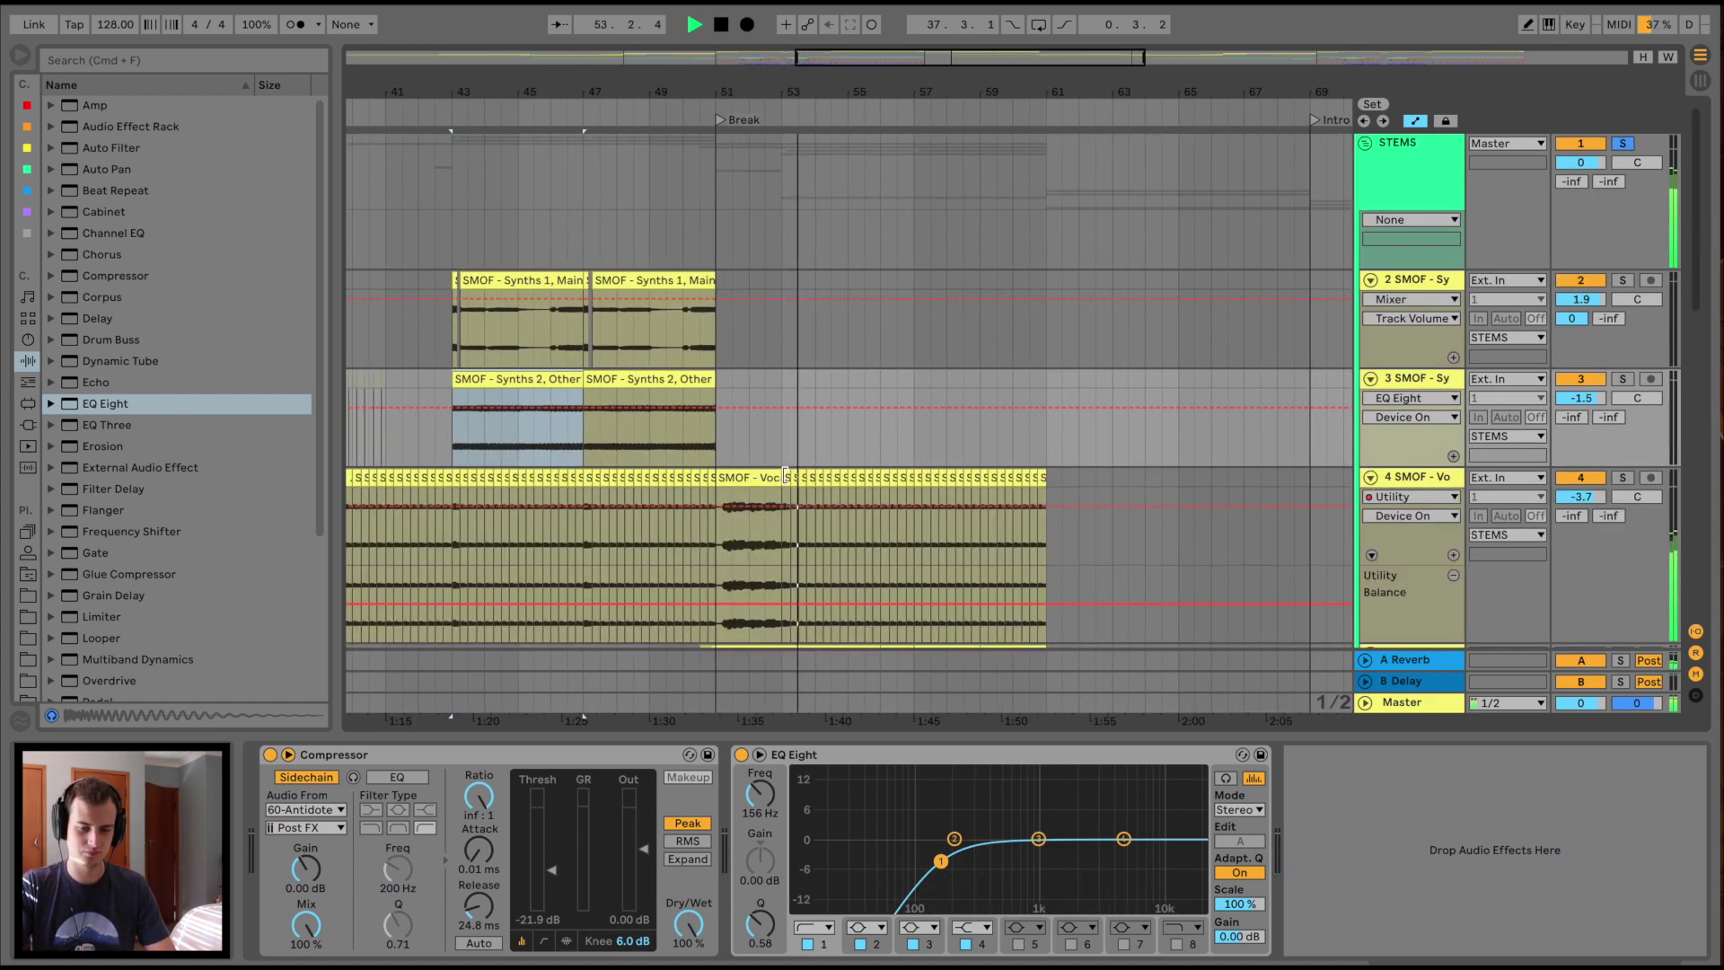
scroll(785, 477, "down", 5)
left_click(1416, 283)
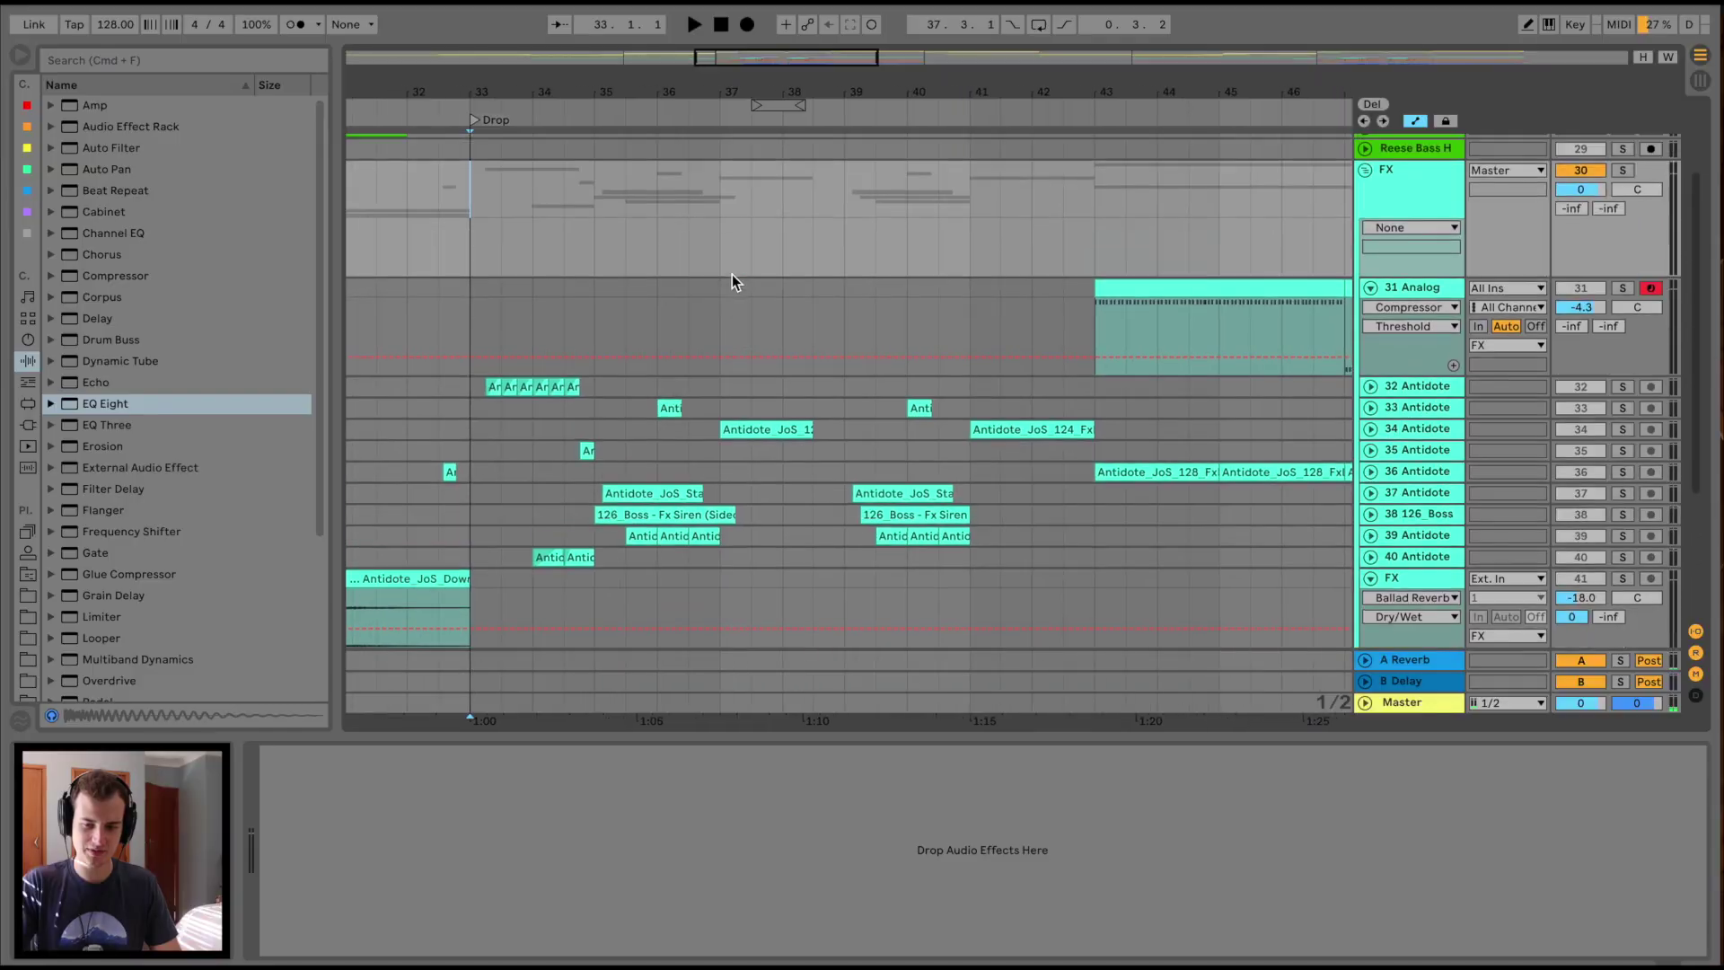
Play the arrangement from the Drop and briefly unfold FX track 32 Antidote to examine its clips
scroll(730, 273, "up", 3)
scroll(548, 399, "down", 4)
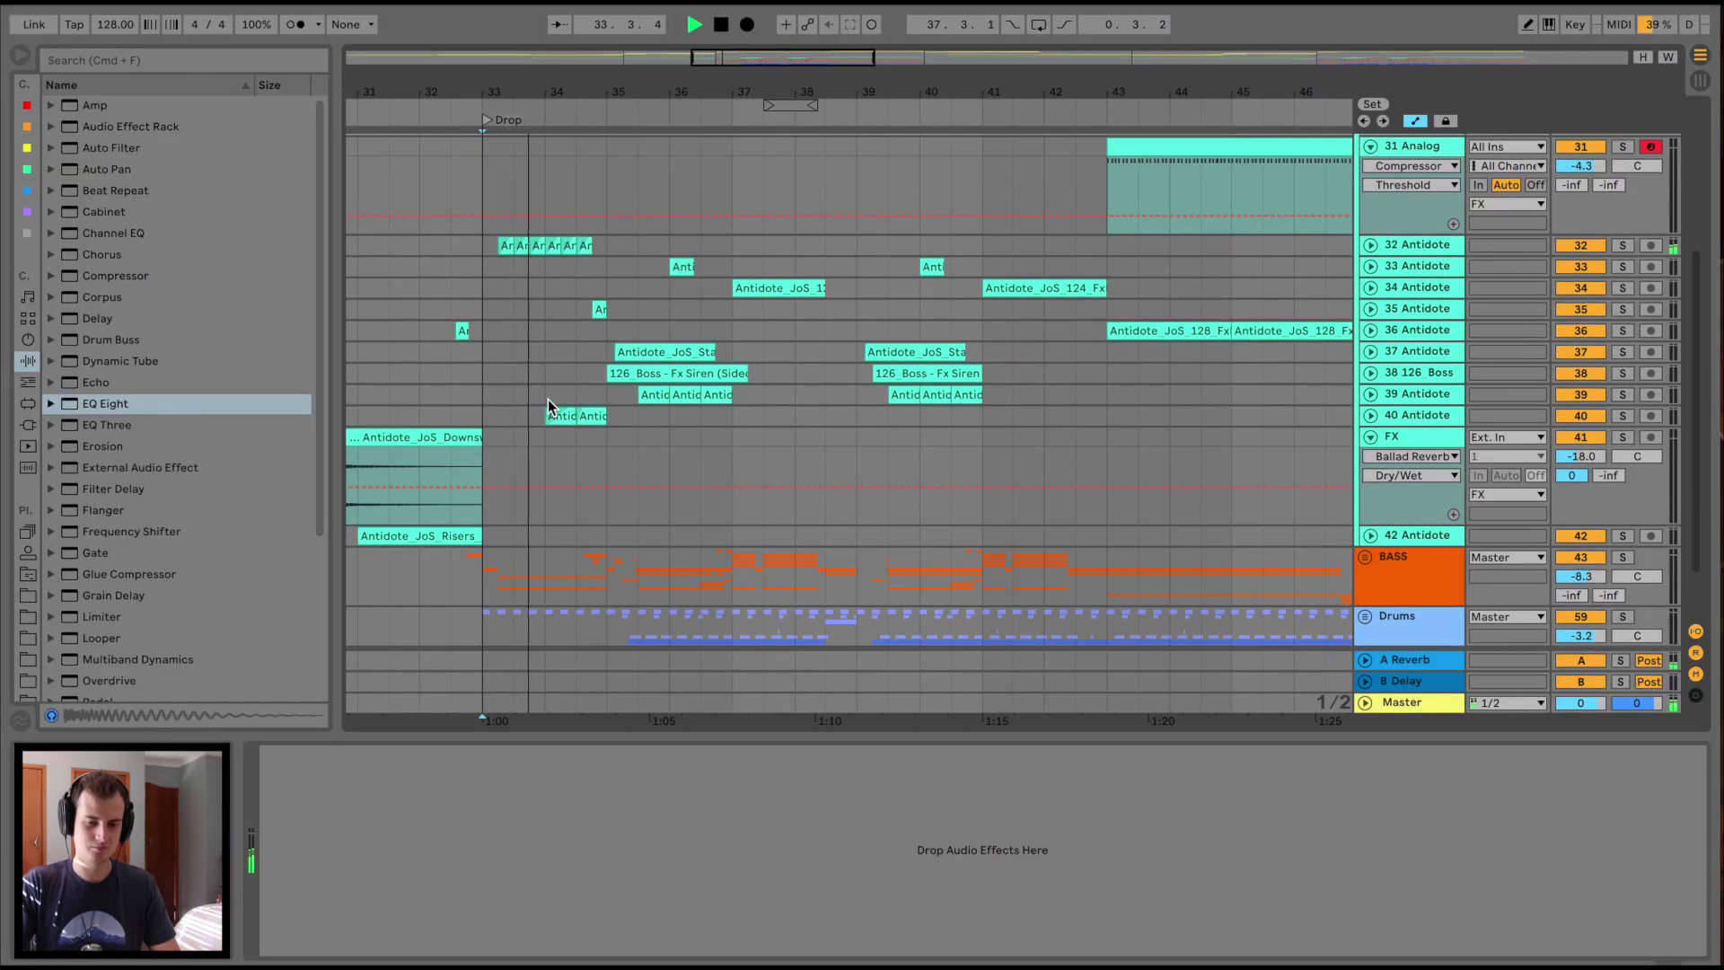
left_click(1370, 245)
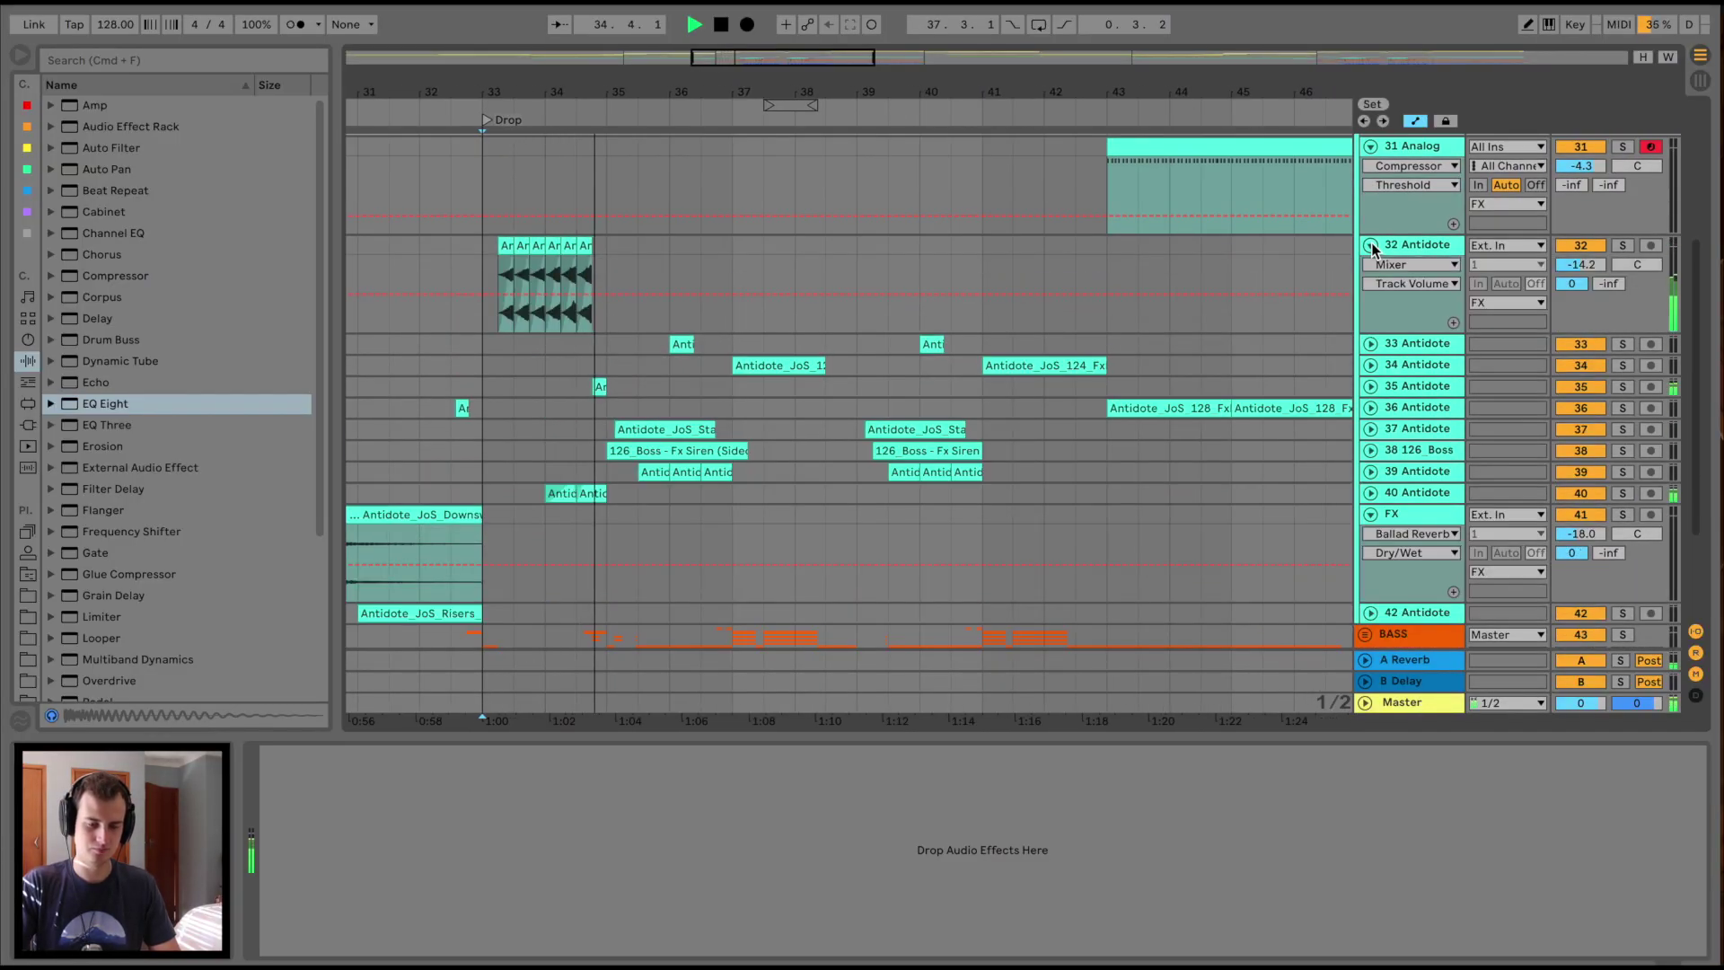
left_click(1370, 245)
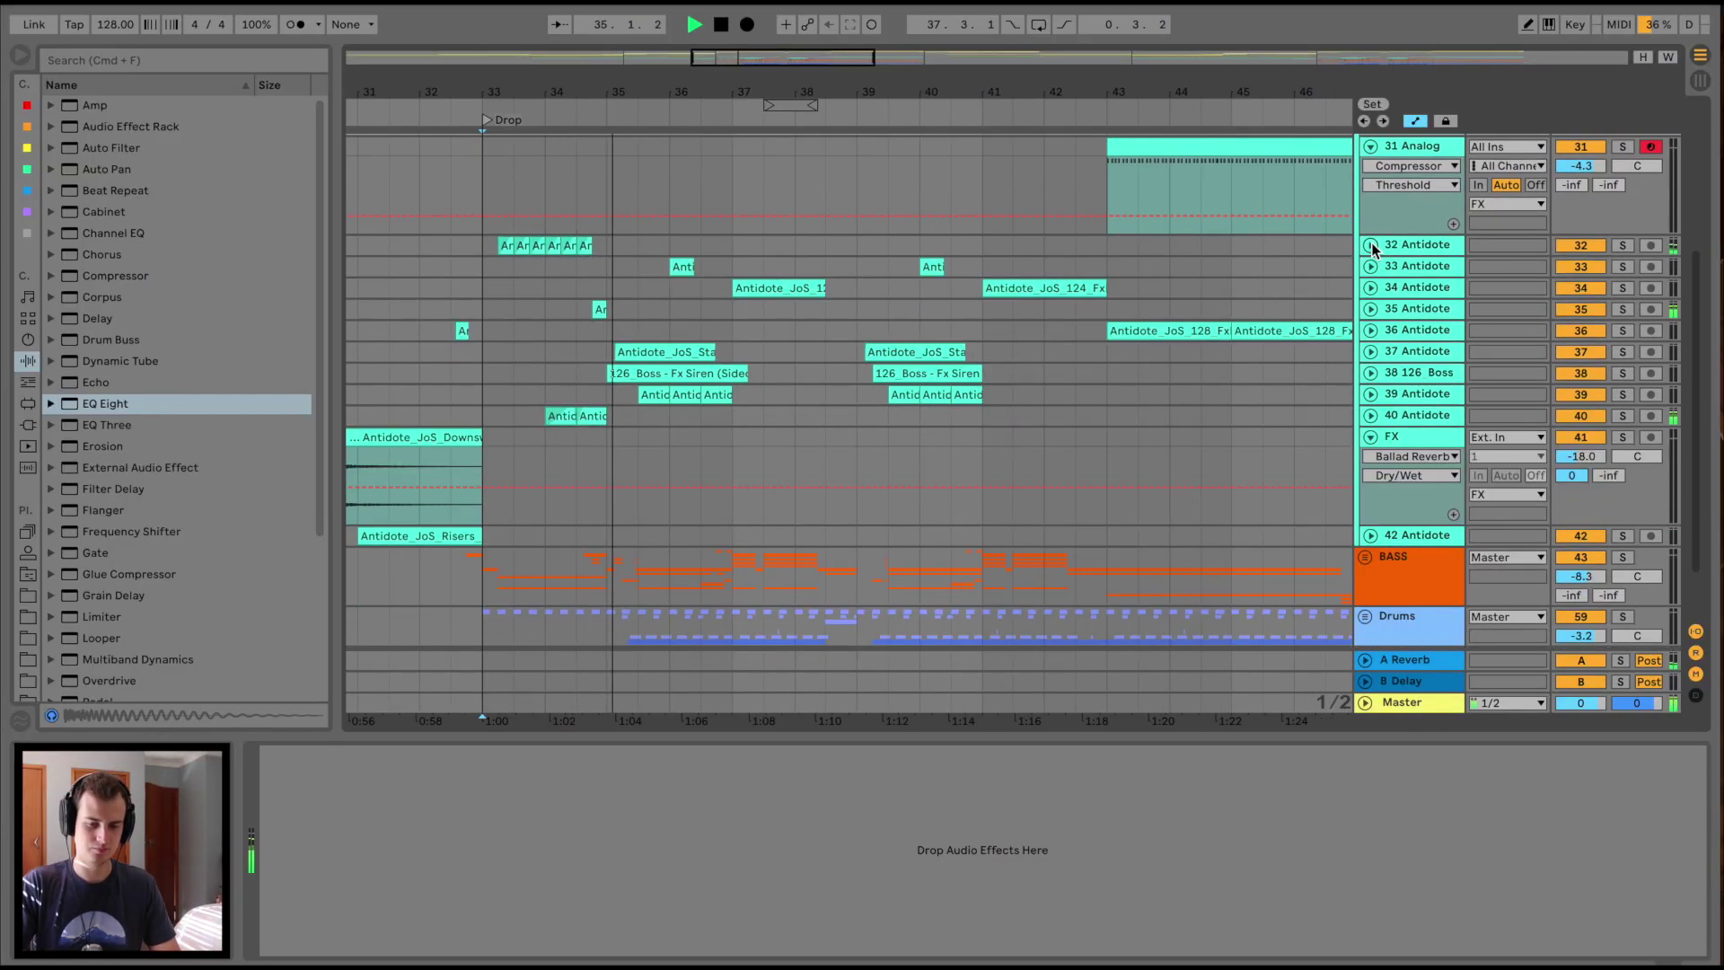
Unfold FX tracks 37 Antidote, 38 126_Boss and 39 Antidote to examine their clips around bars 35 to 41 during playback
left_click(1370, 353)
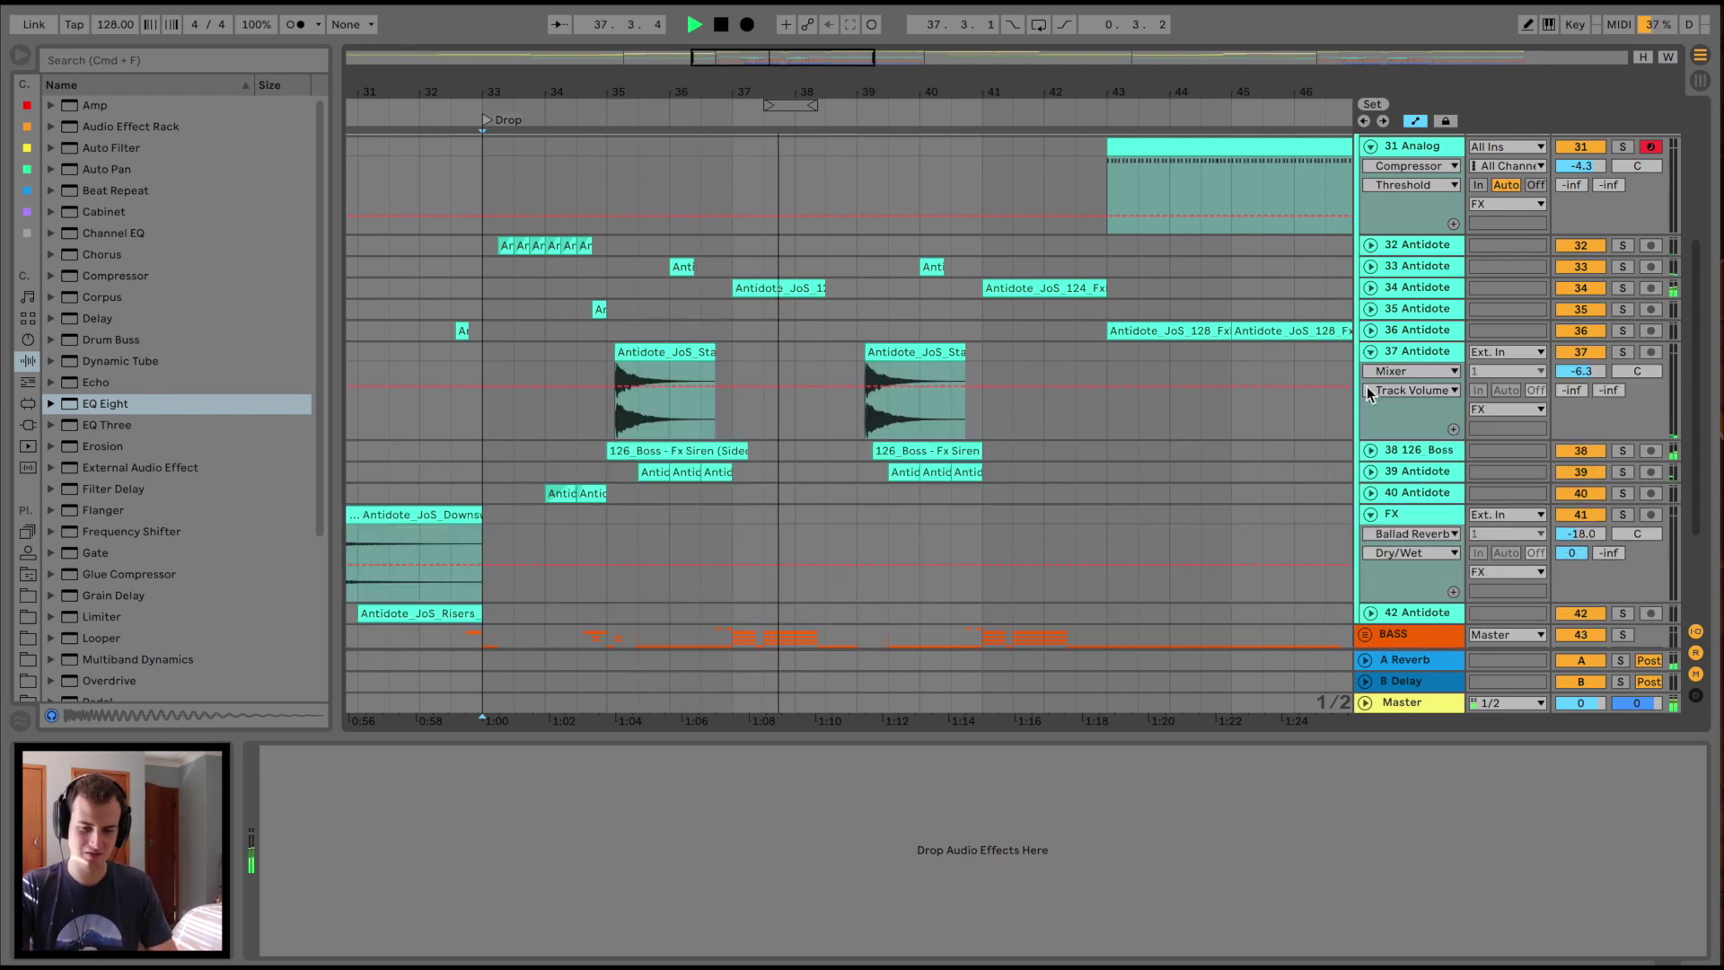
left_click(1370, 450)
left_click(1370, 548)
scroll(1020, 493, "down", 4)
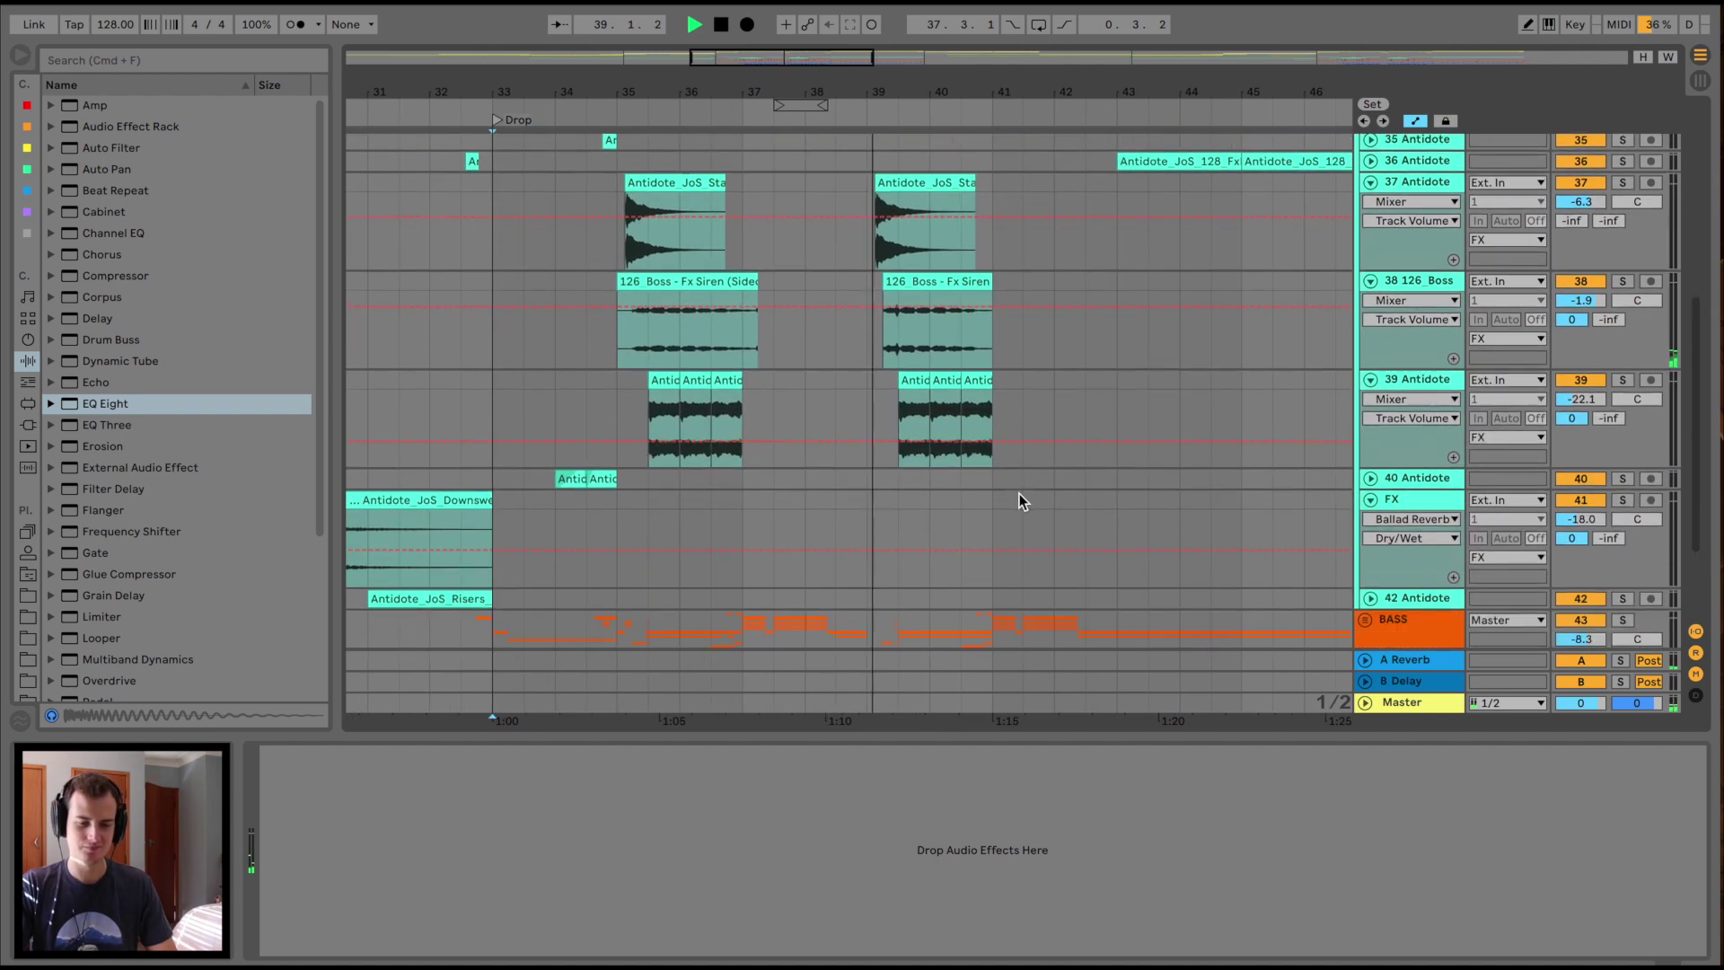
Solo track 39 Antidote and play its Drop clips, and solo track 38 126_Boss for listening as well
left_click(1624, 380)
key("space")
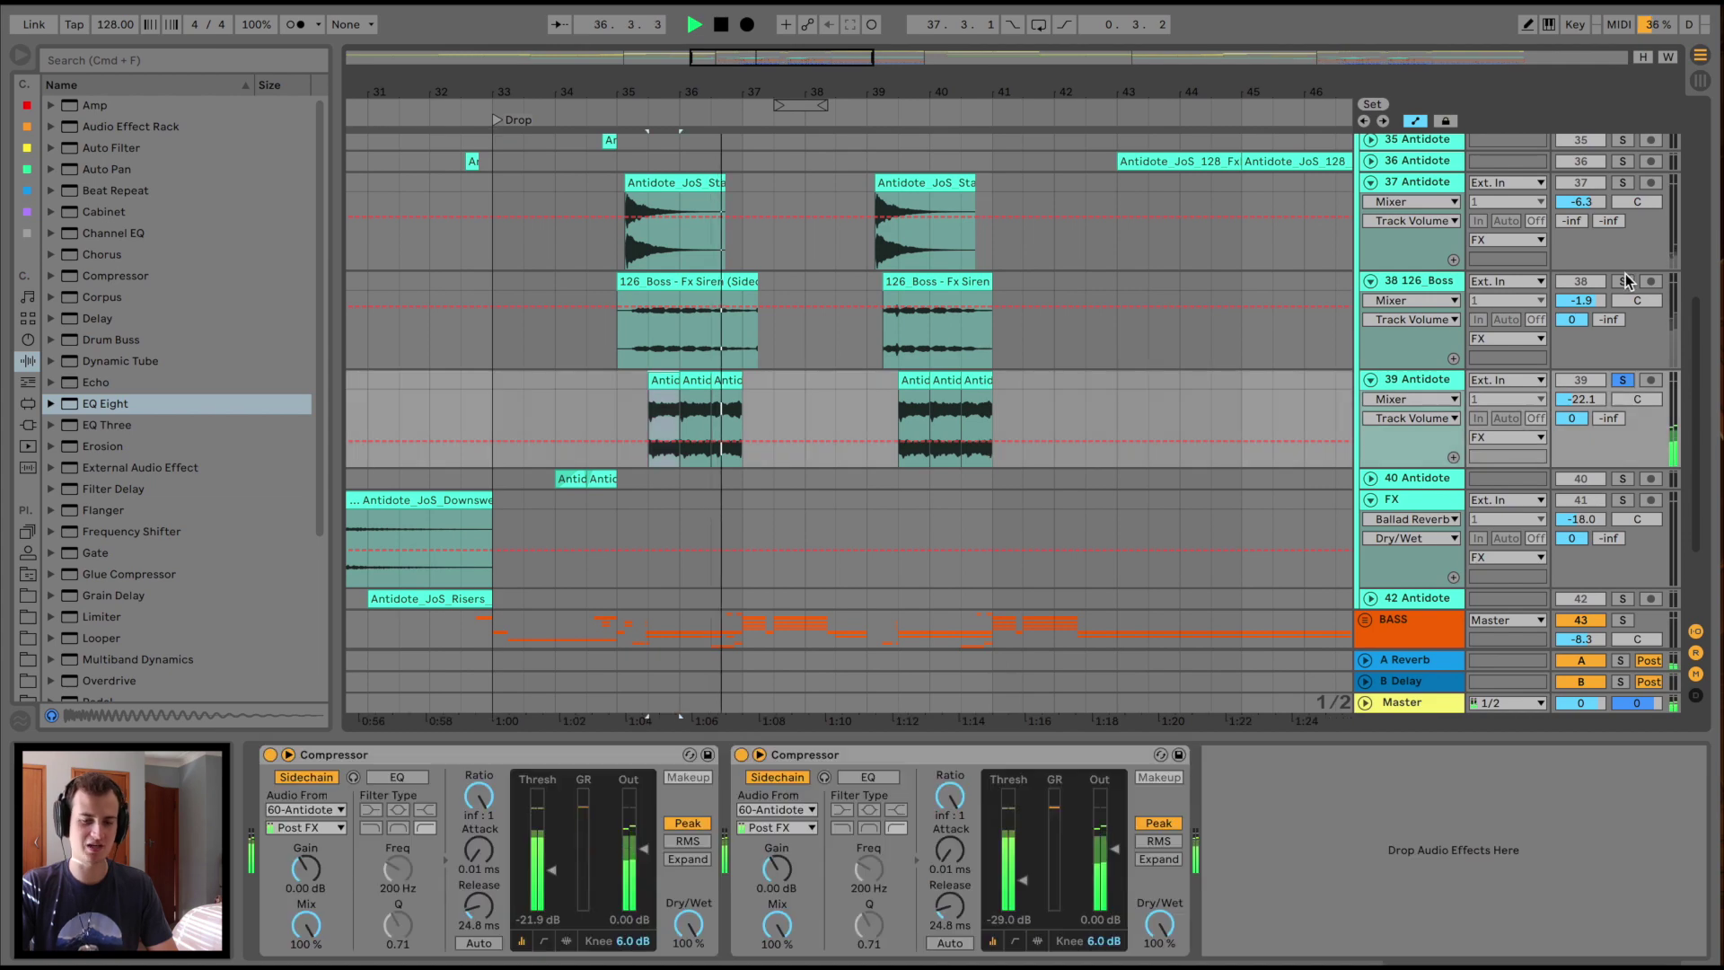
left_click(1623, 282)
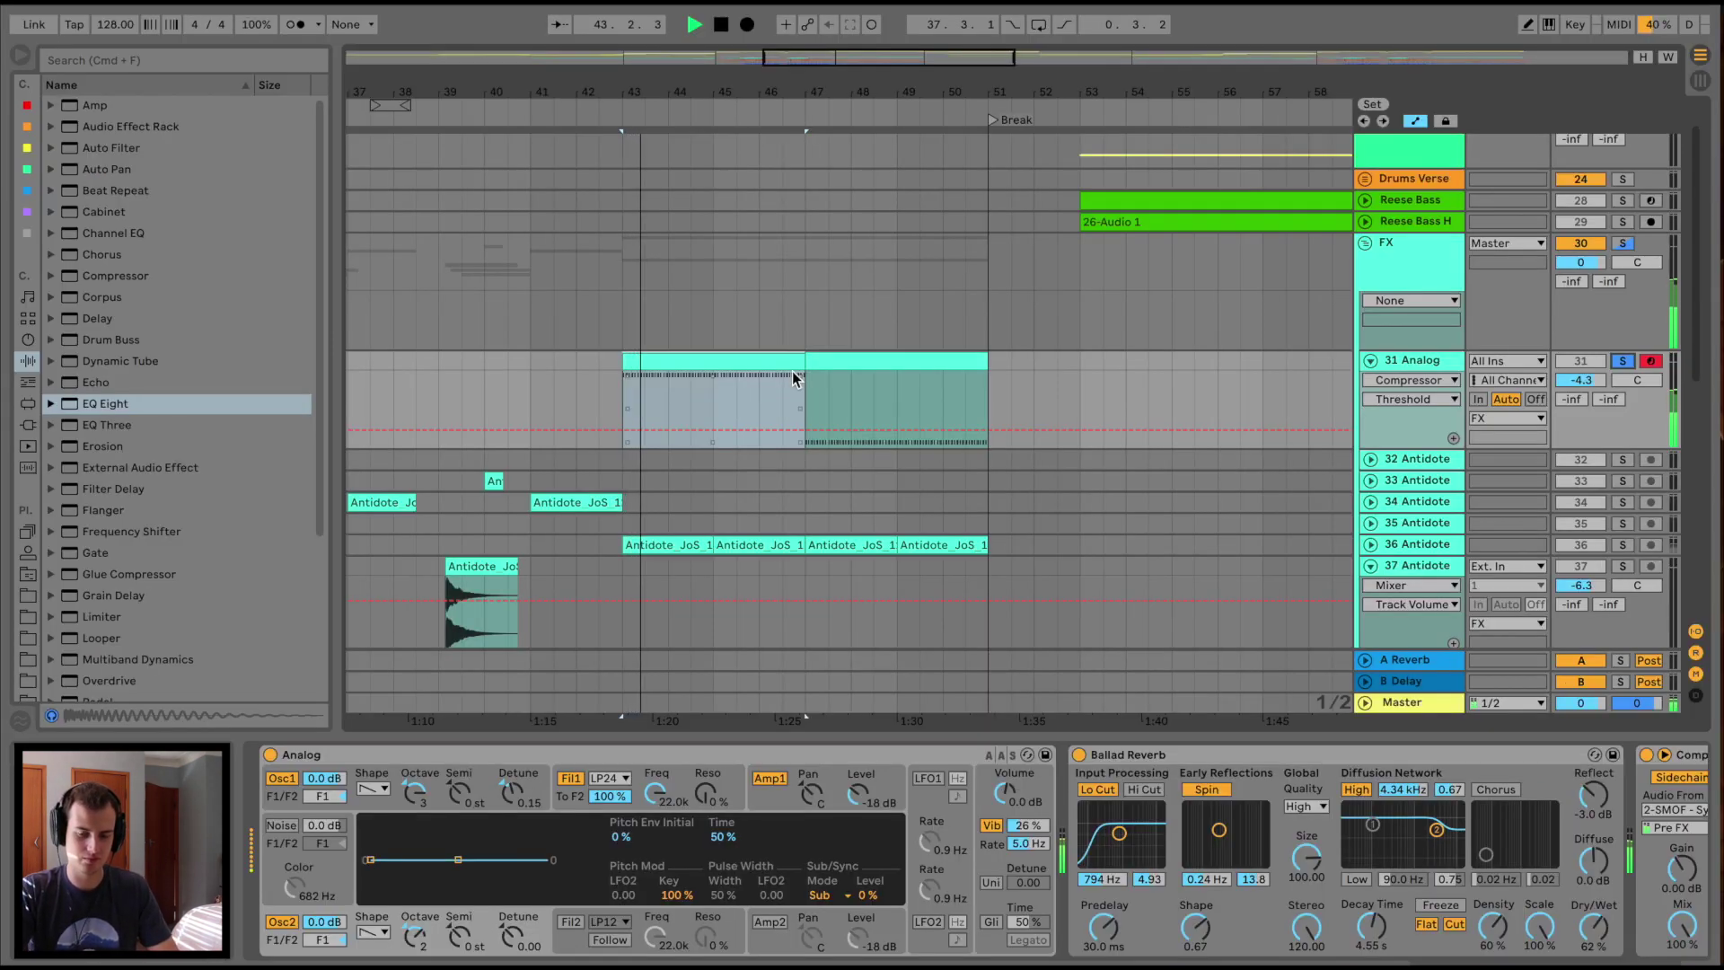
Group the effects on the 31 Analog track into an Audio Effect Rack and bypass it to hear the dry synth
key("super+g")
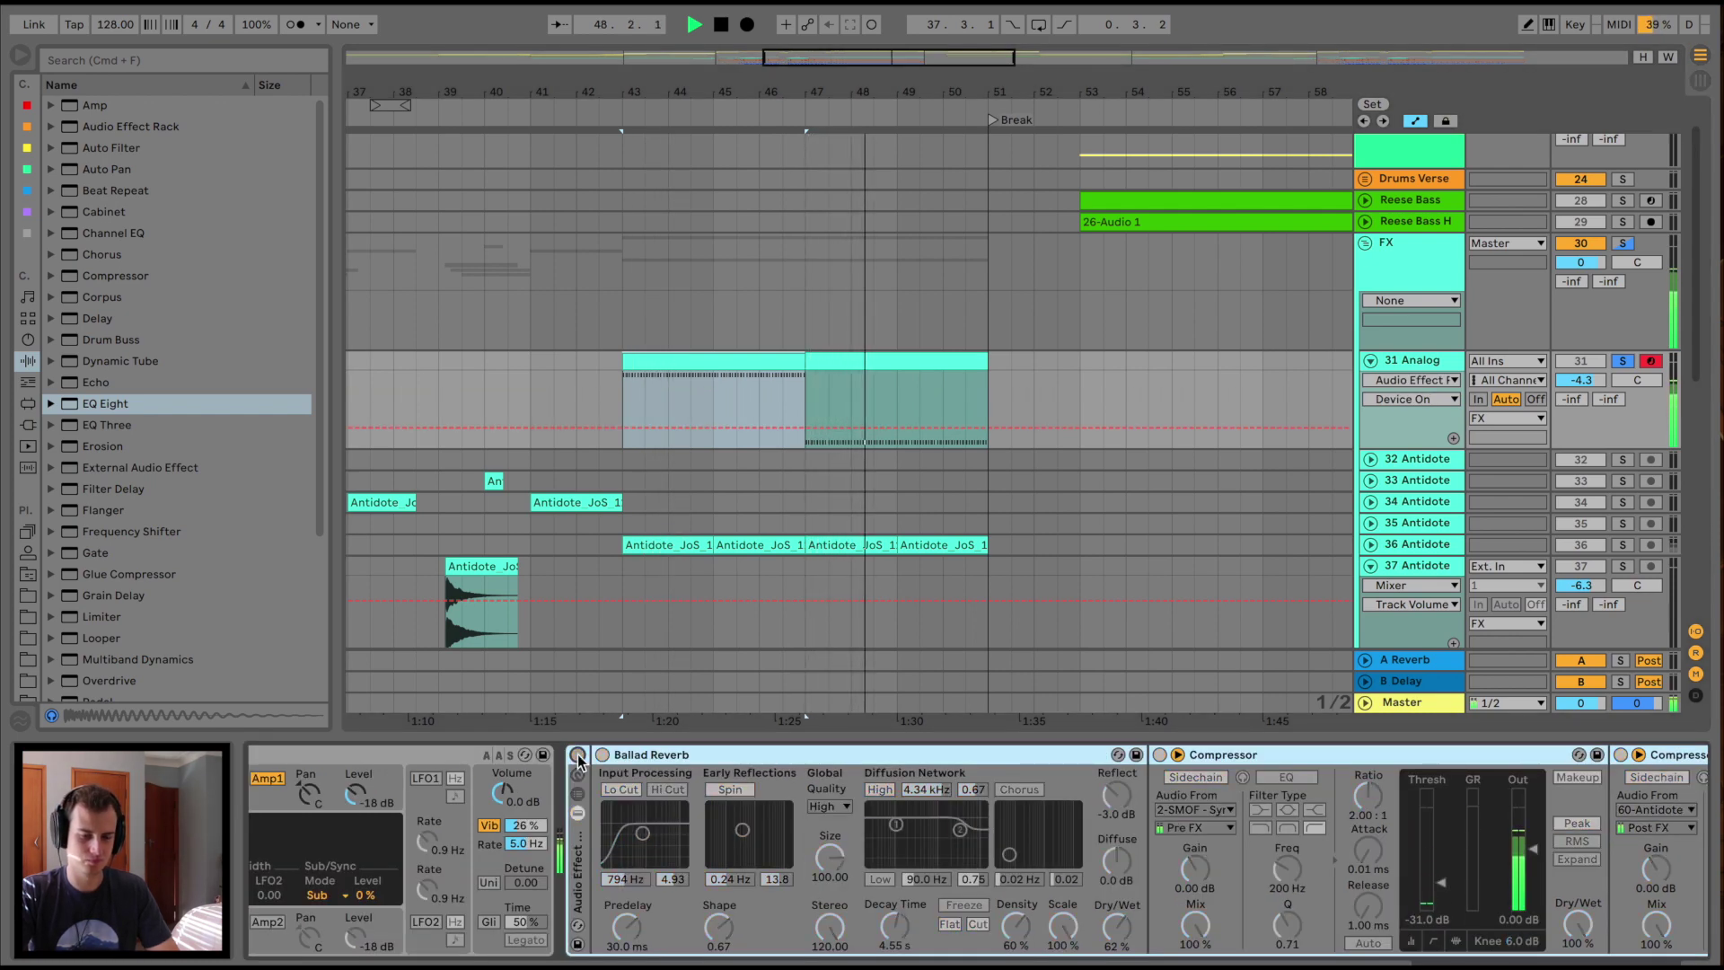
key("space")
Show the 31 Analog clip's MIDI notes in an enlarged view, inspect its Swing 16-65 groove, and play it from bar 43
key("shift+Tab")
left_click_drag(646, 731, 673, 450)
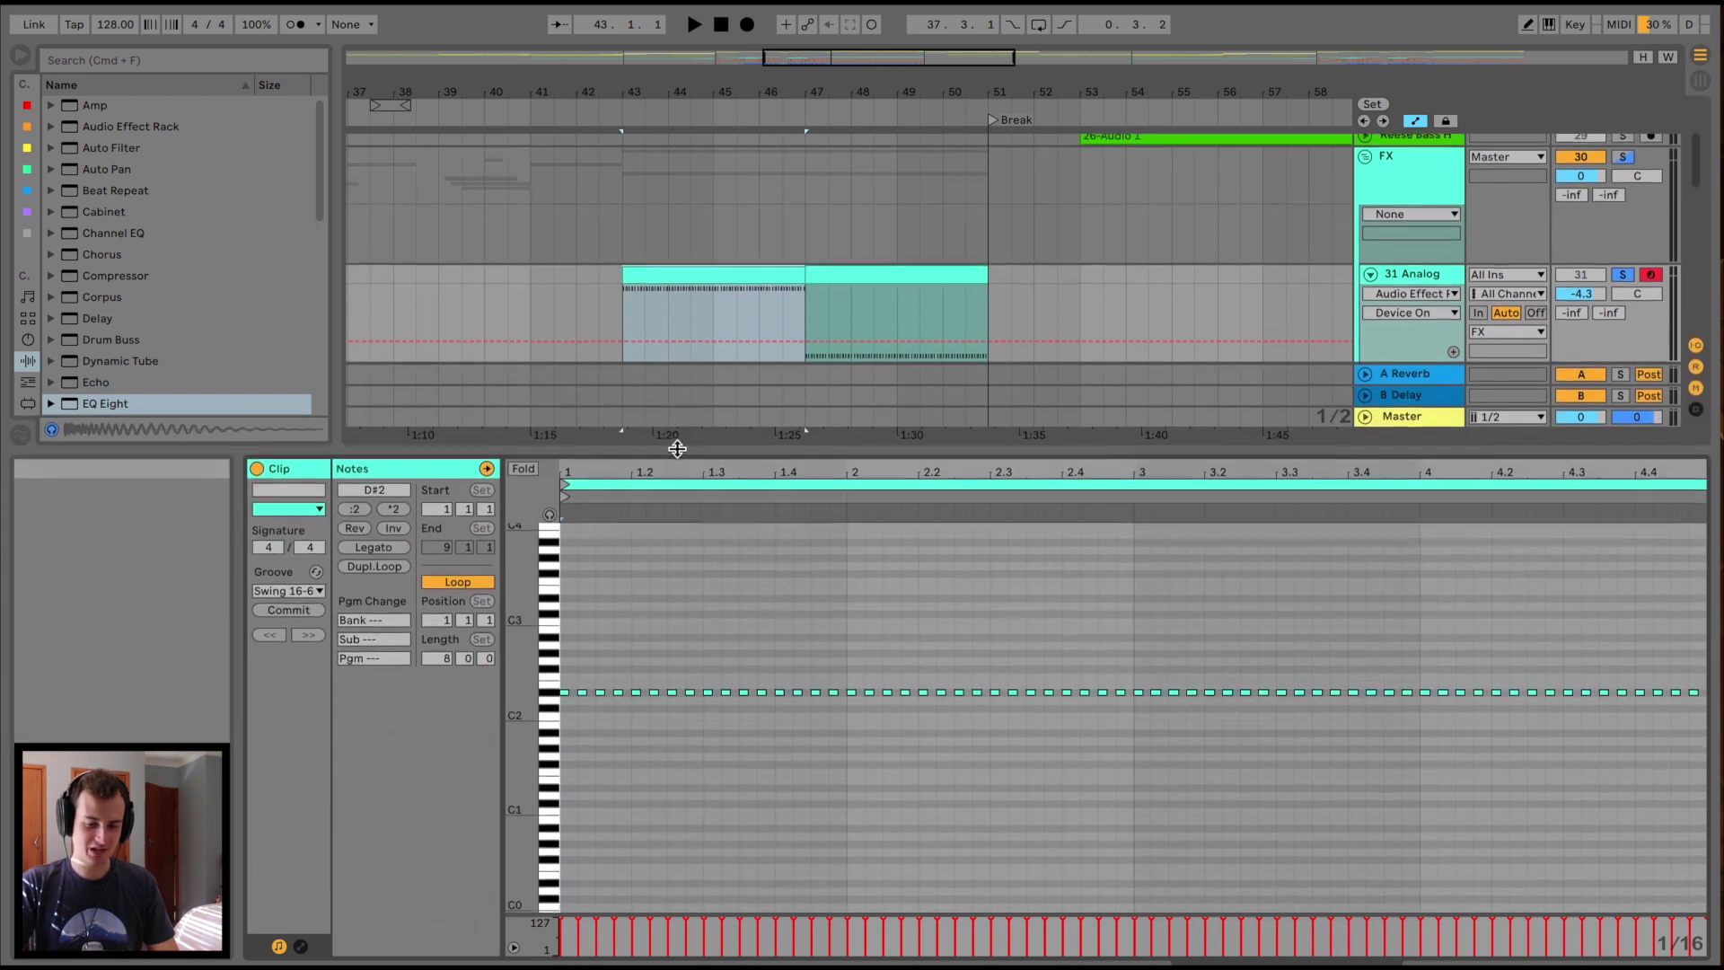
scroll(647, 784, "down", 2)
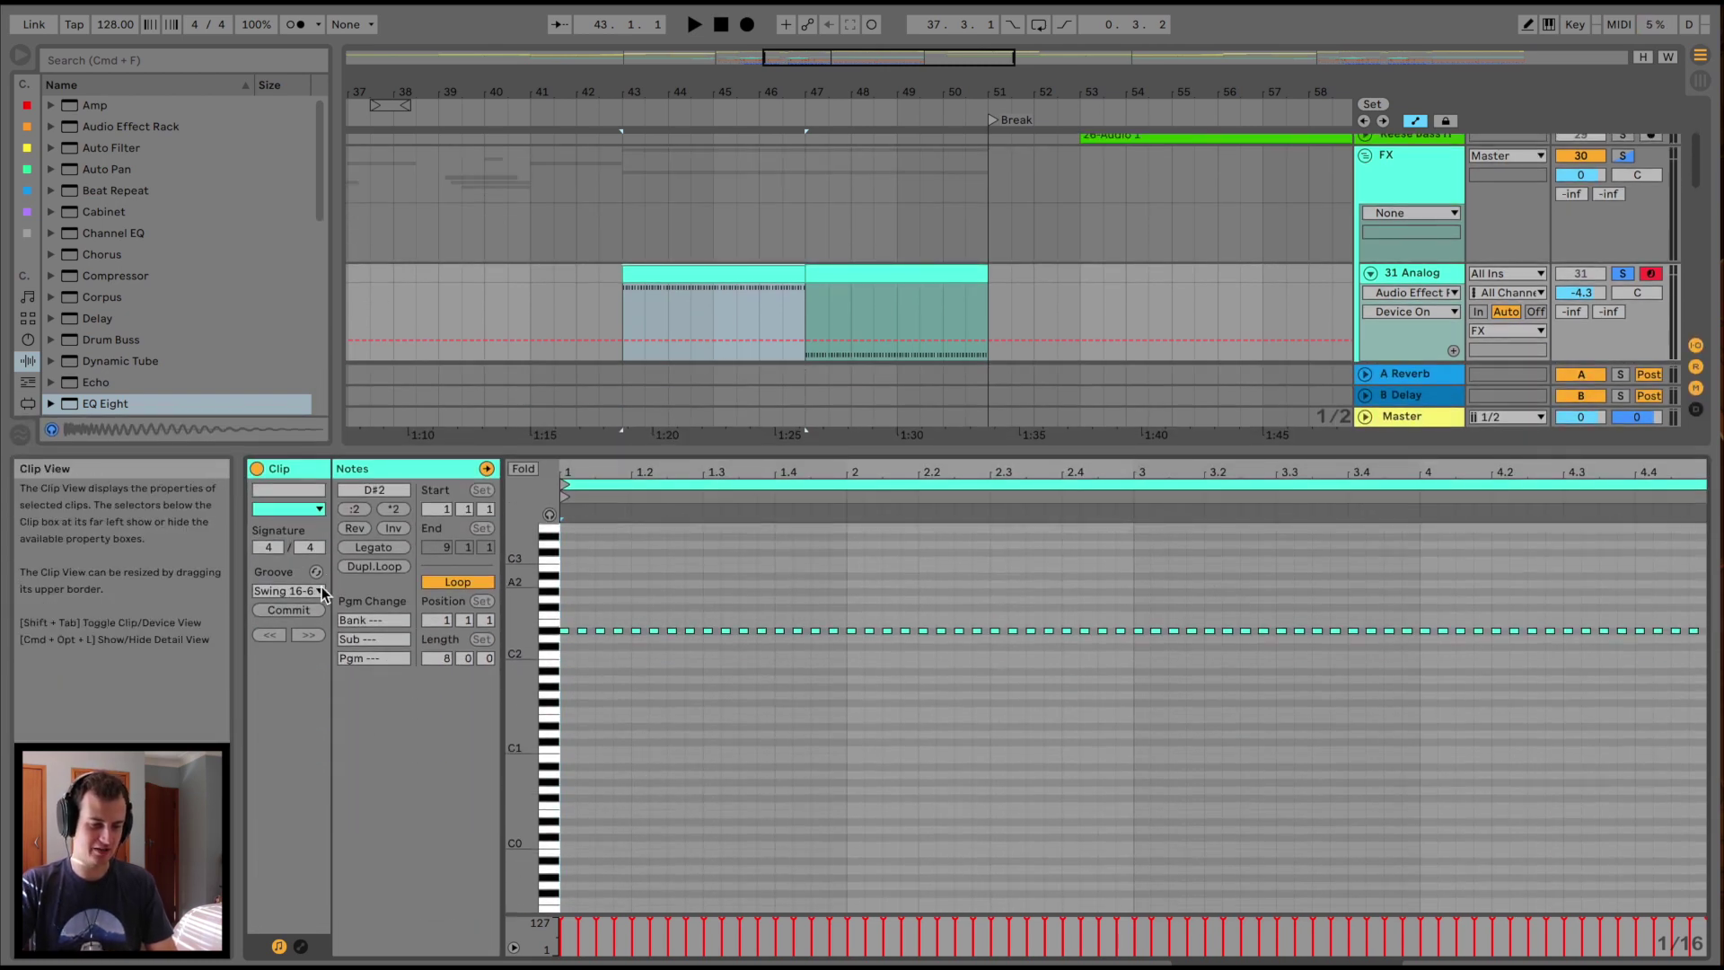
left_click(318, 590)
left_click(501, 826)
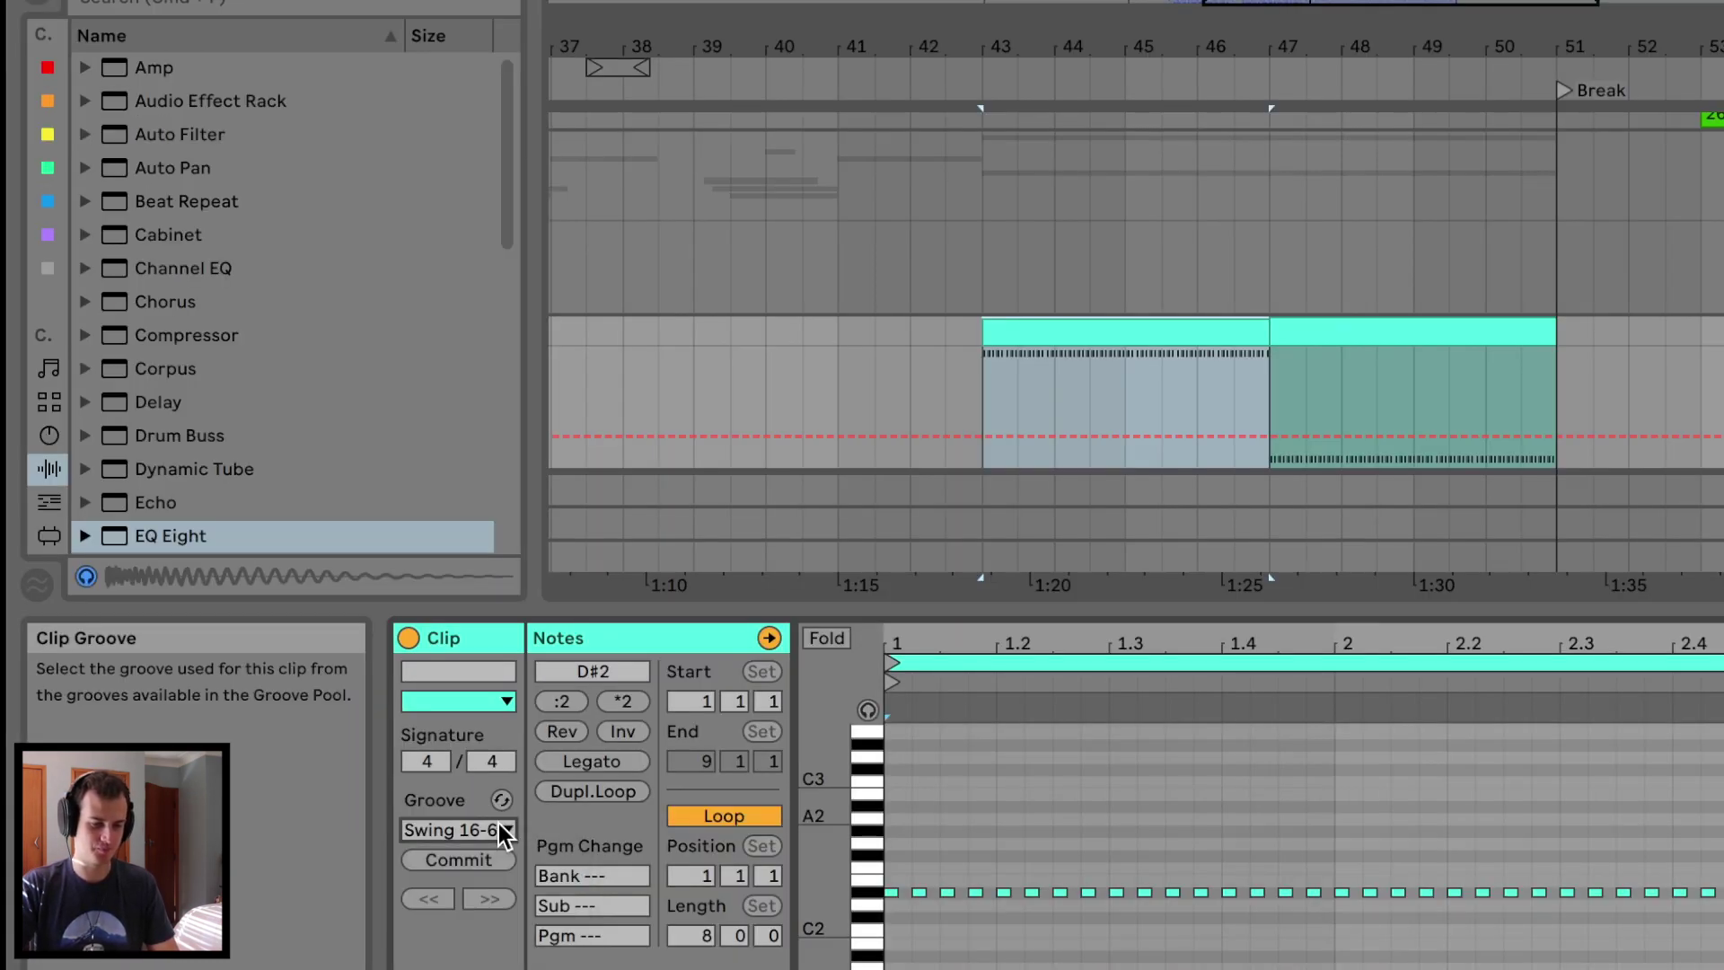
left_click(500, 800)
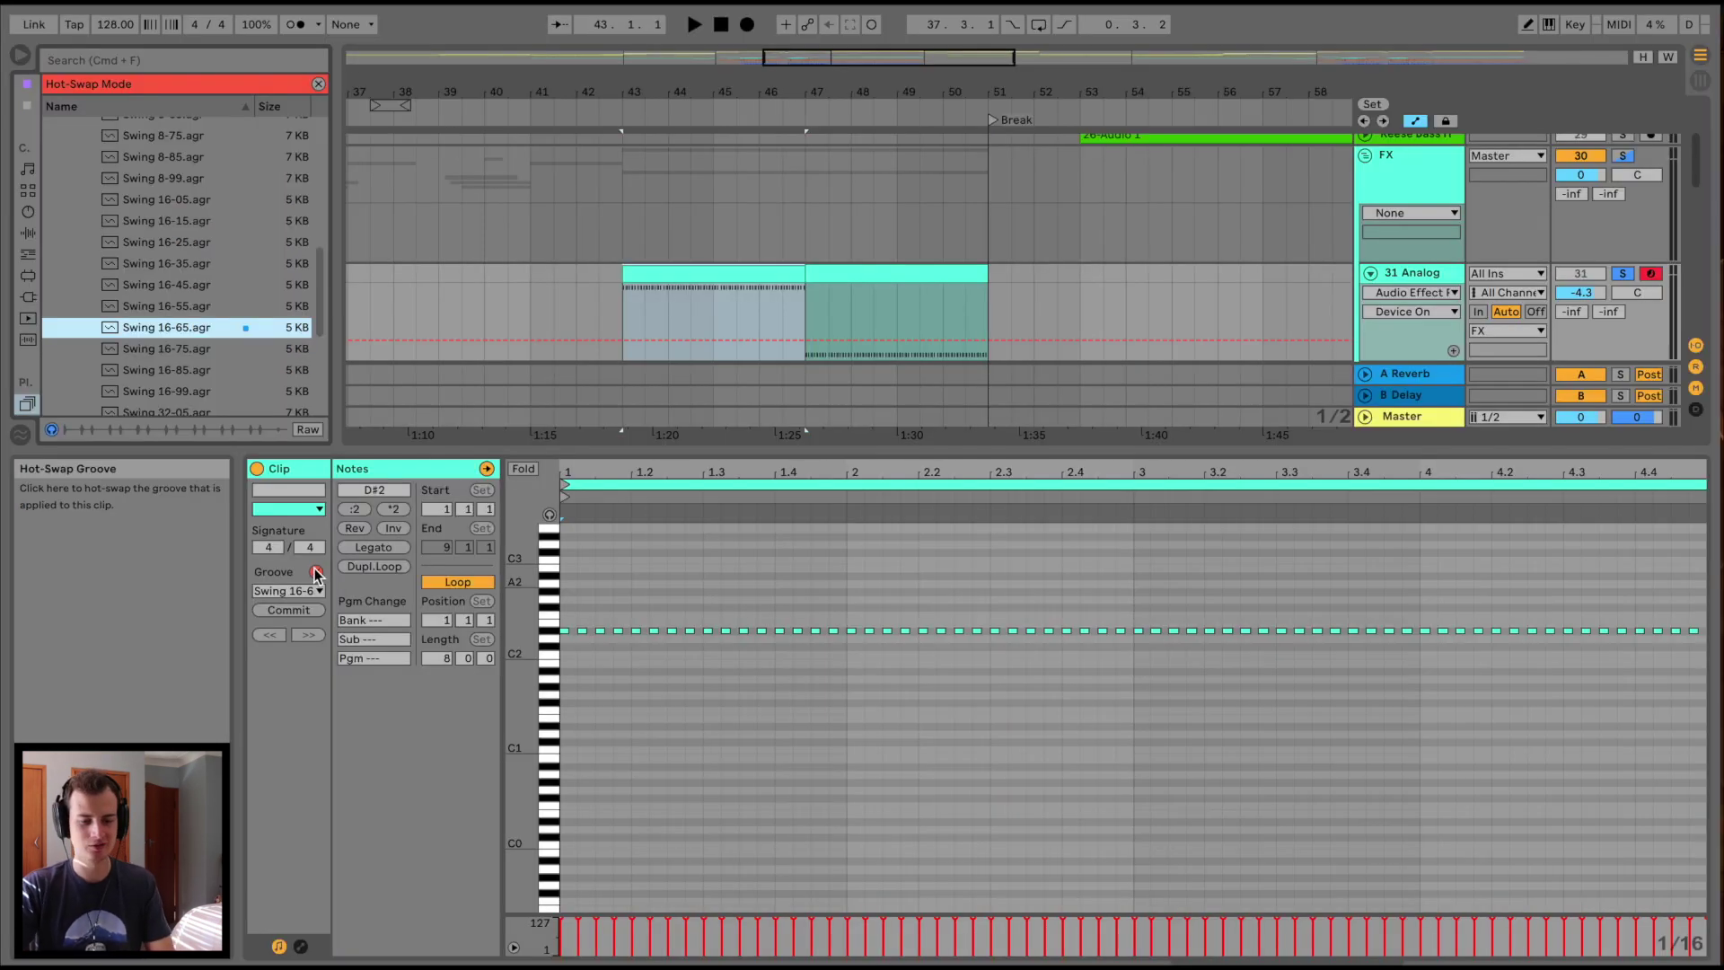
left_click(501, 800)
key("space")
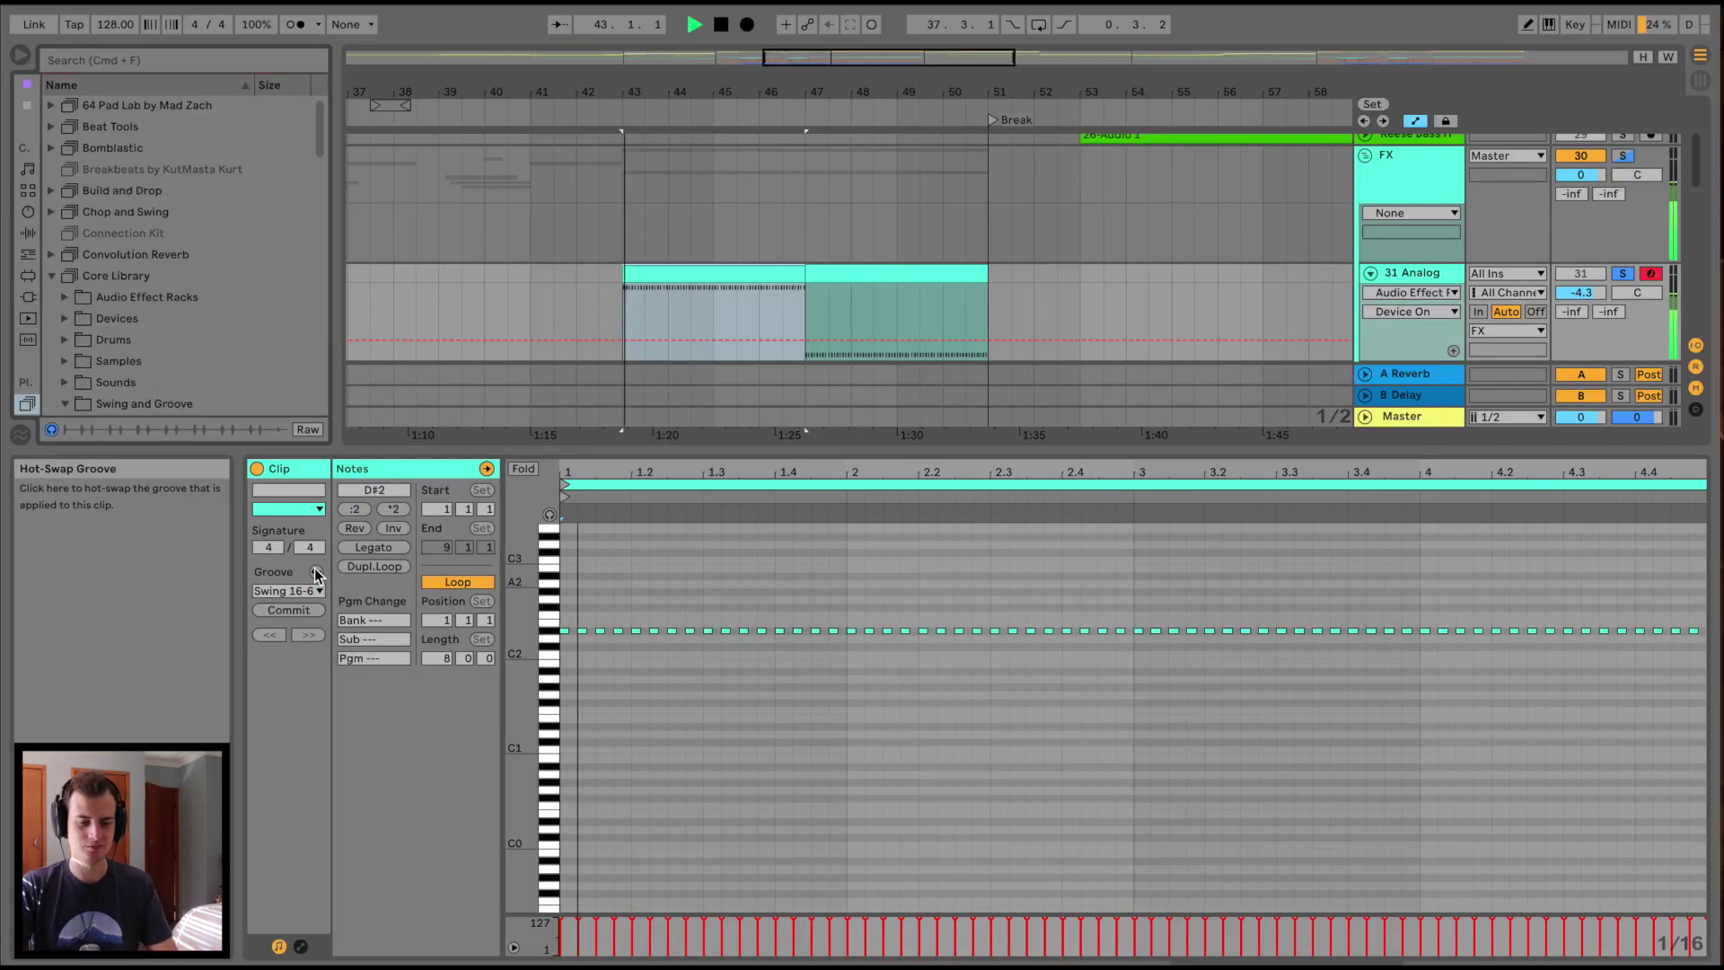
Examine the 31 Analog track's Ballad Reverb, both Compressors and EQ Eight, and play it with the effect rack re-enabled
left_click(1391, 175)
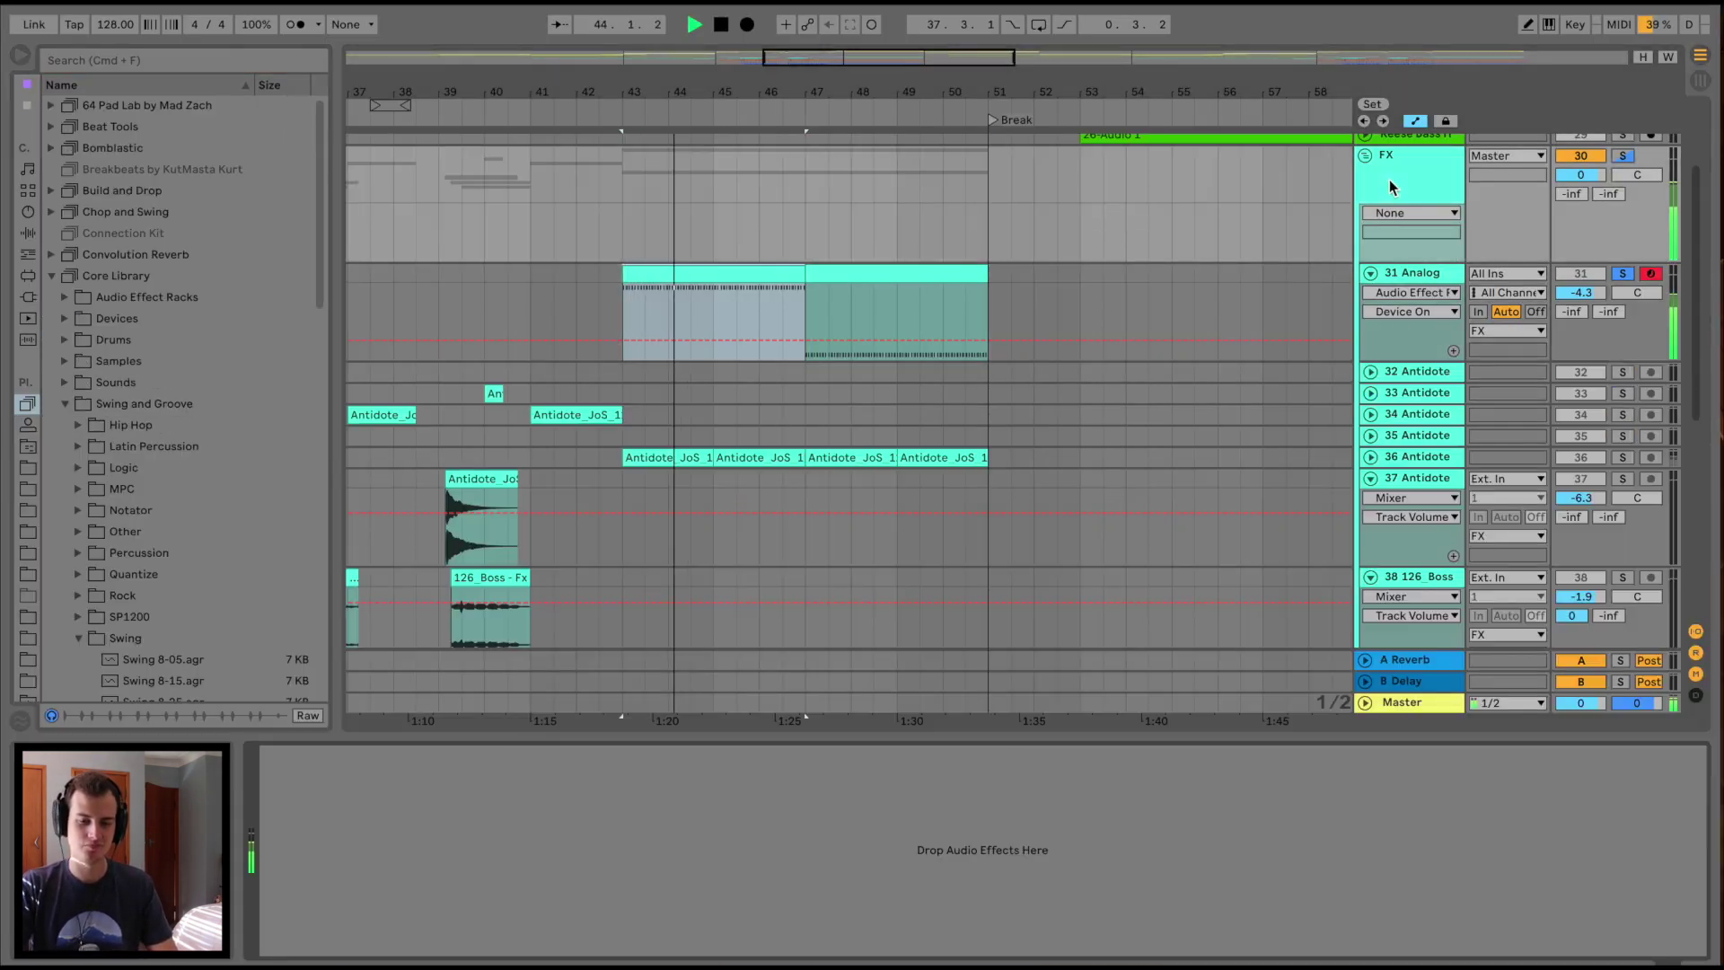
left_click(1420, 276)
key("space")
scroll(742, 756, "right", 3)
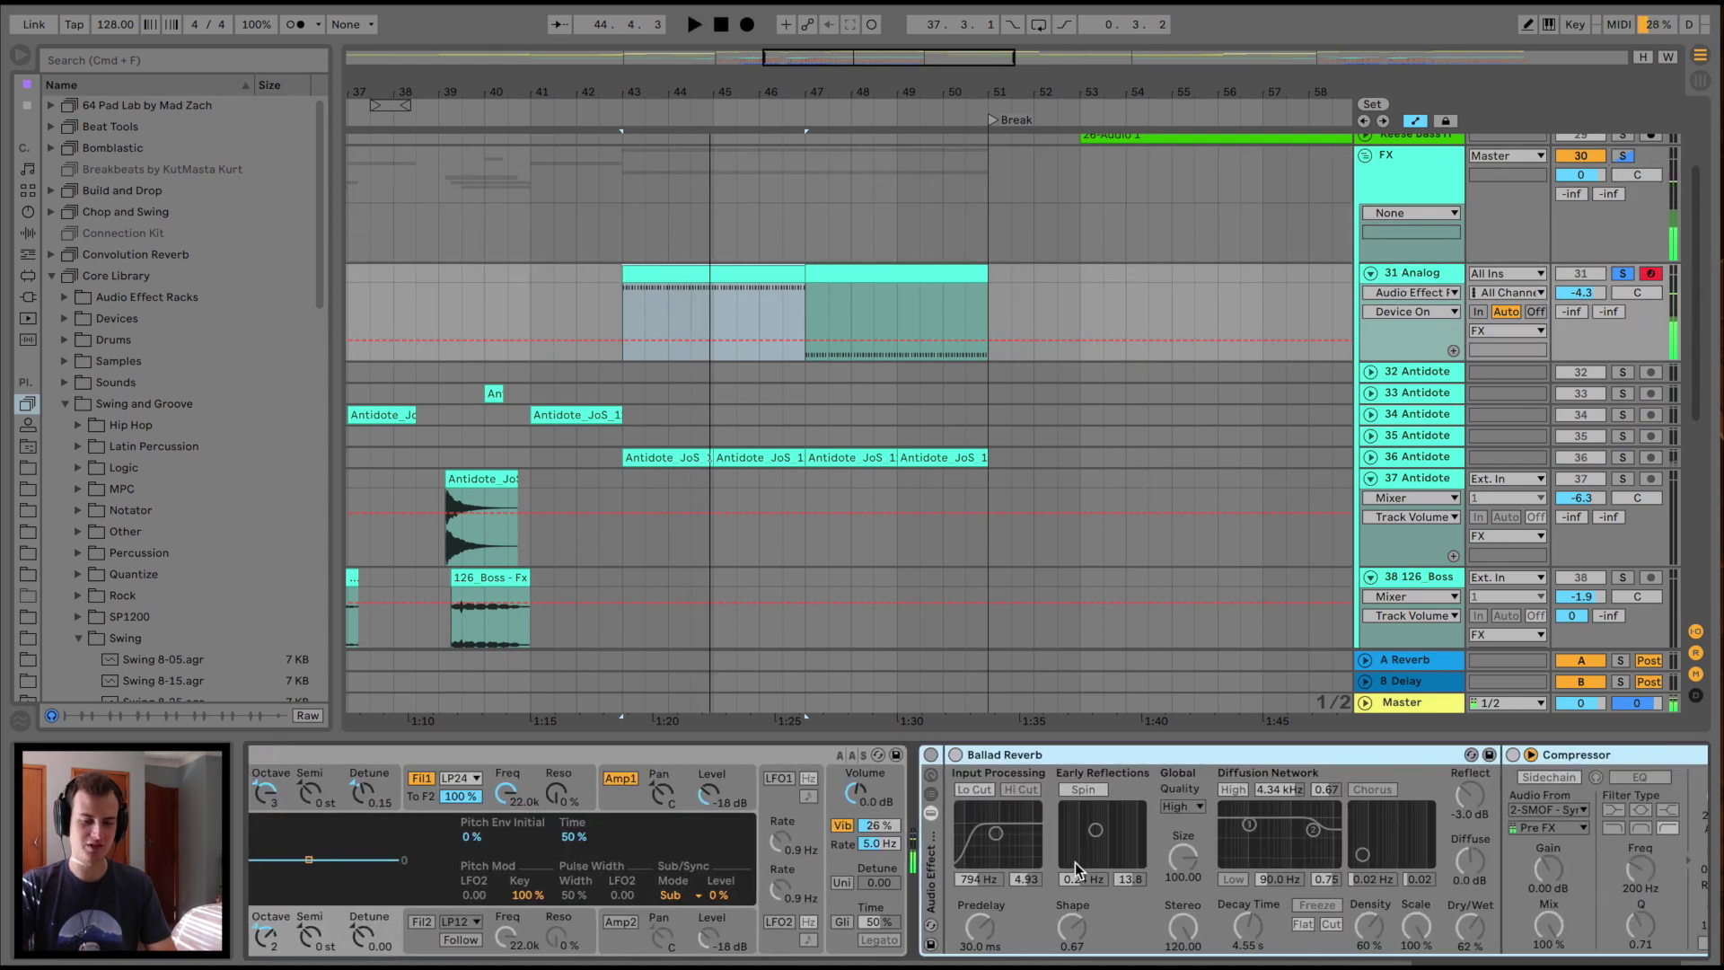
scroll(908, 805, "right", 5)
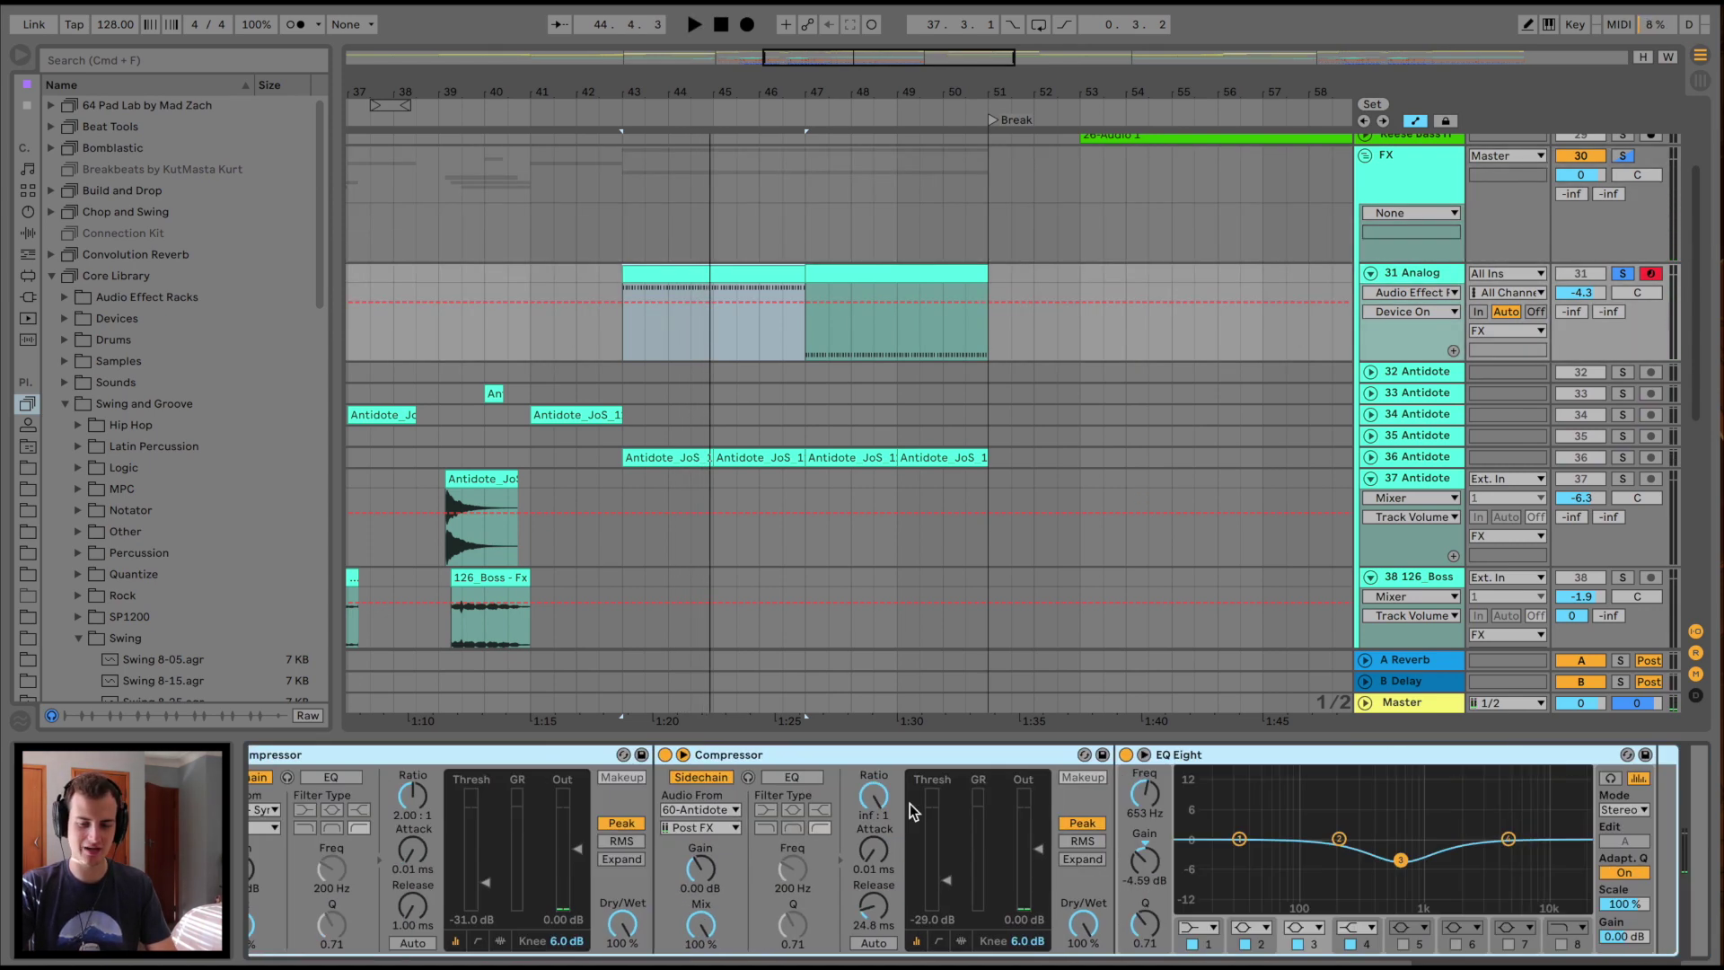
scroll(908, 804, "right", 3)
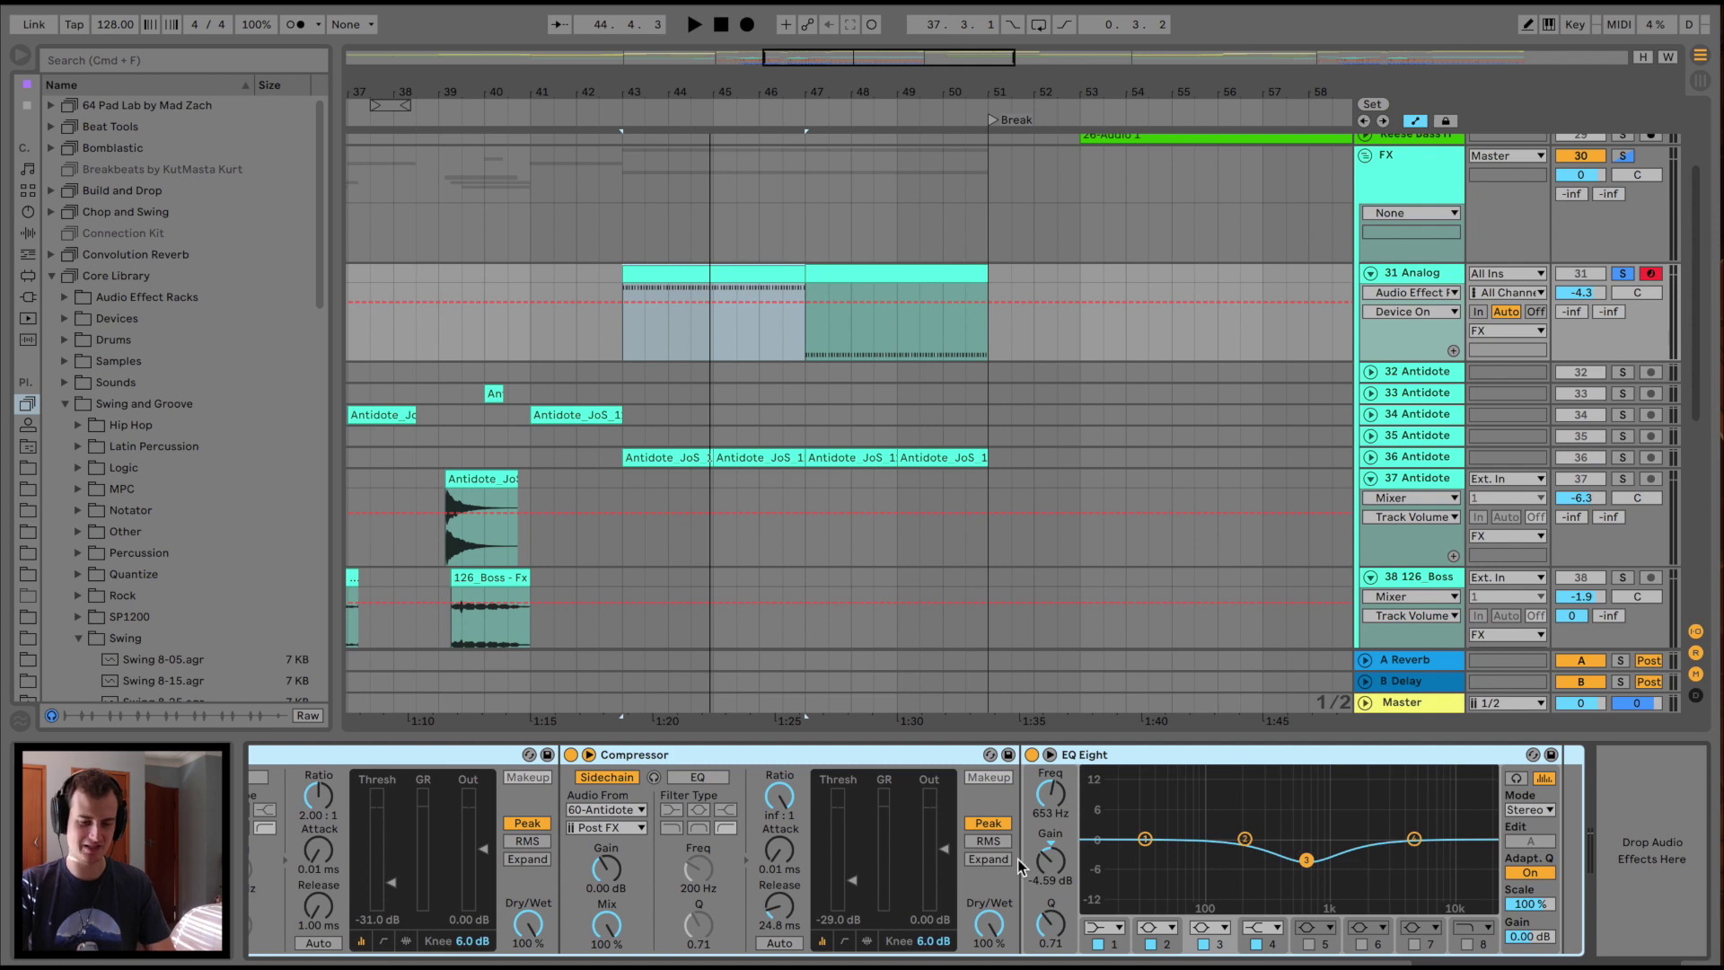
scroll(687, 889, "left", 8)
key("space")
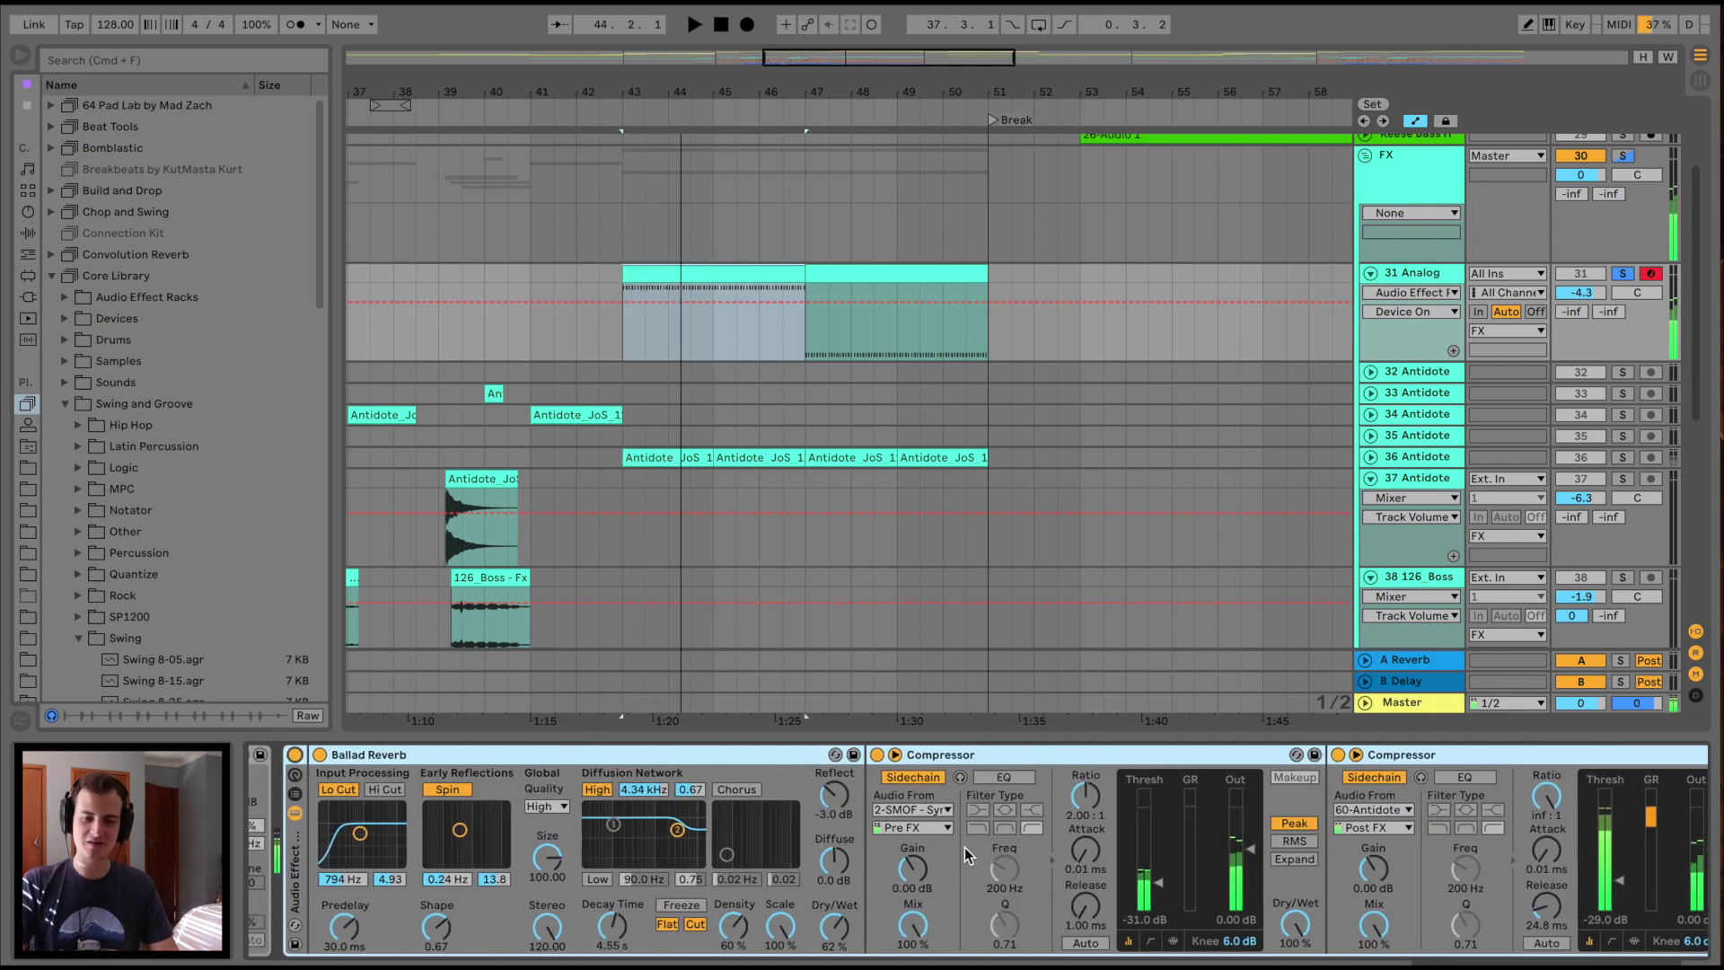
Unsolo the FX group and listen to the 31 Analog clip in the full mix from bar 43
left_click(1622, 155)
key("space")
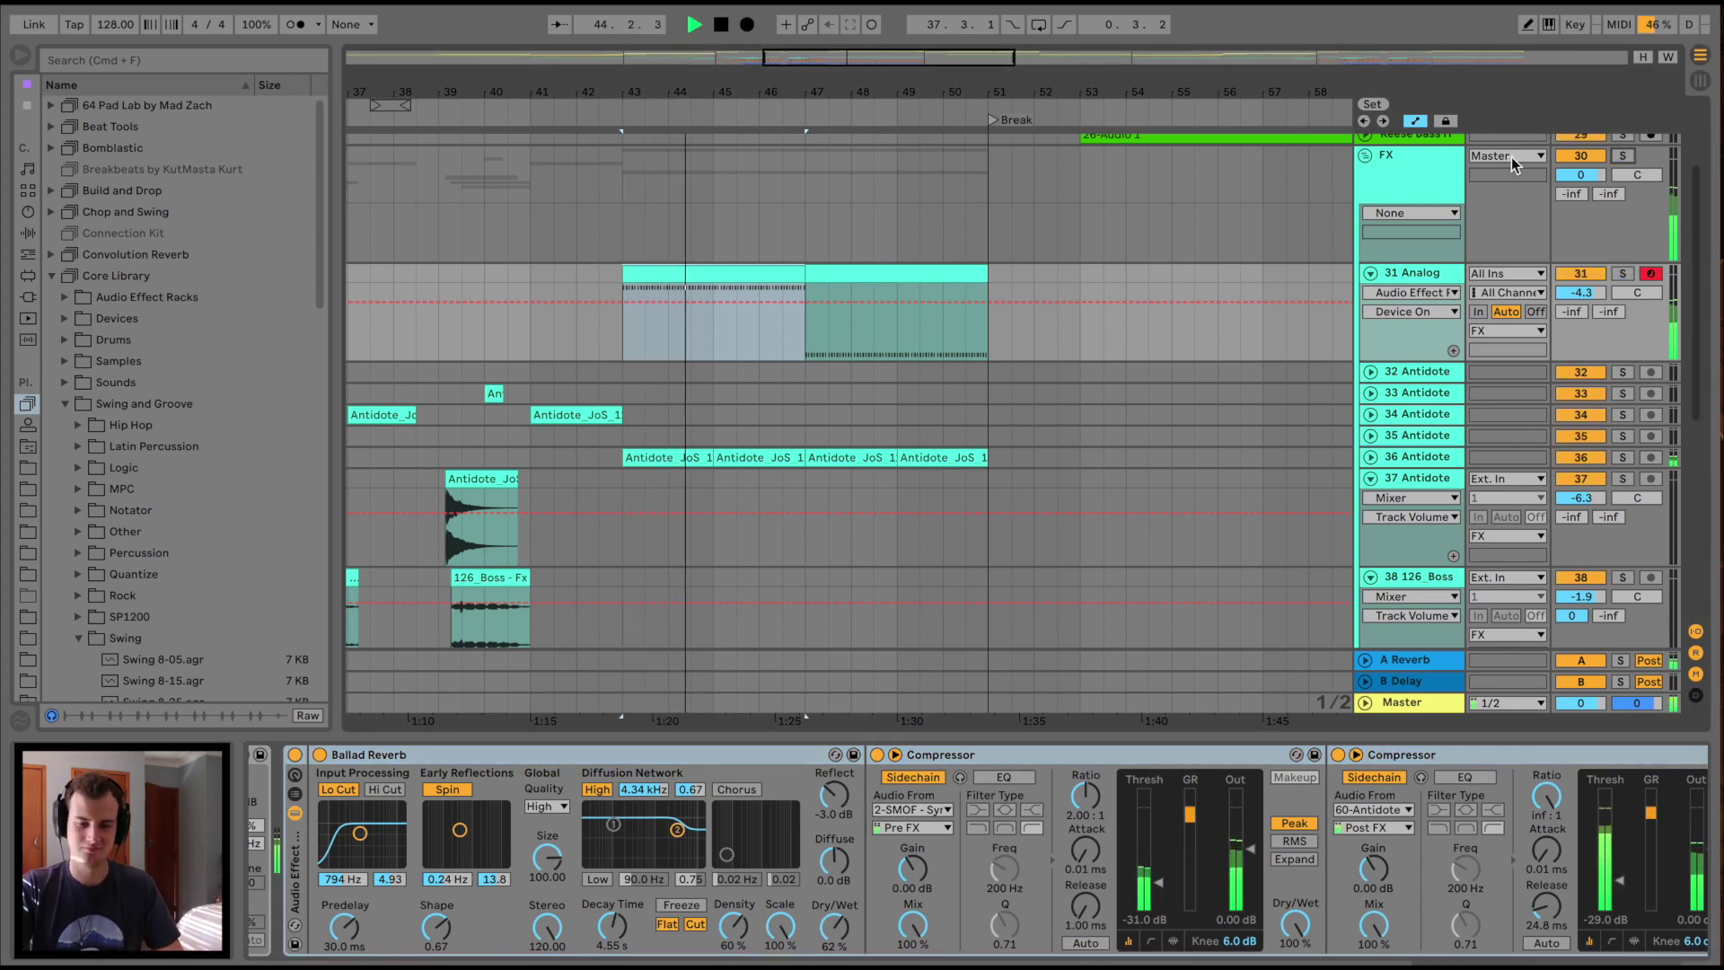
key("space")
scroll(1197, 306, "up", 1)
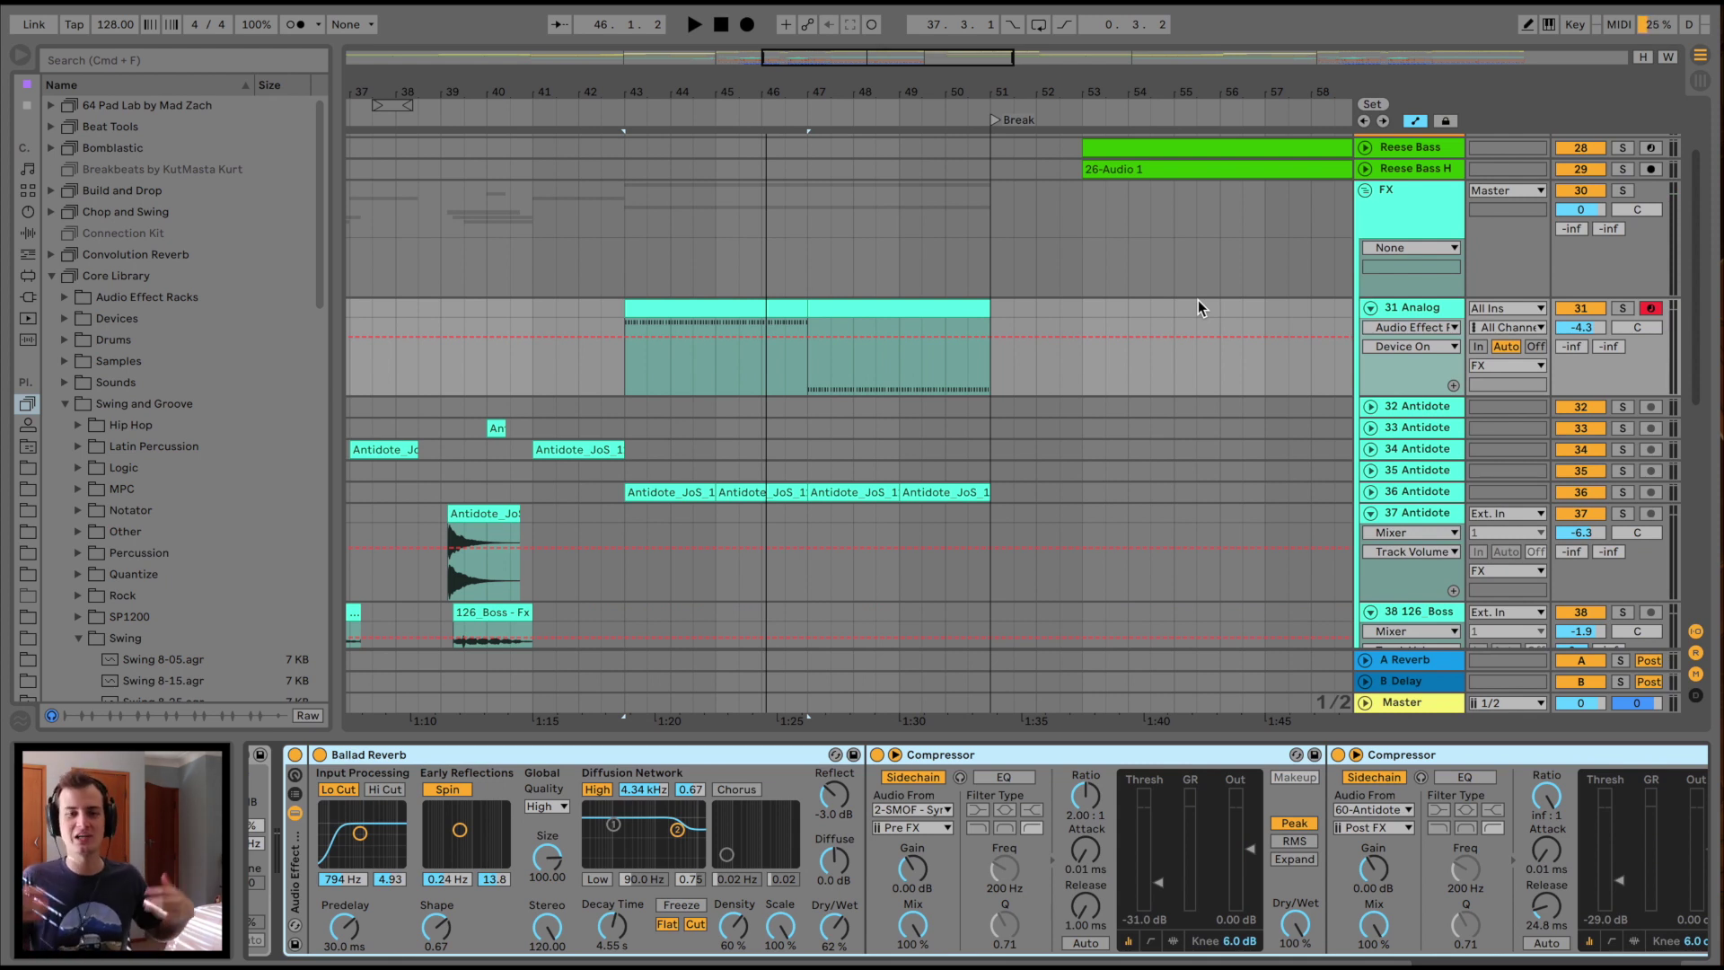
left_click(650, 307)
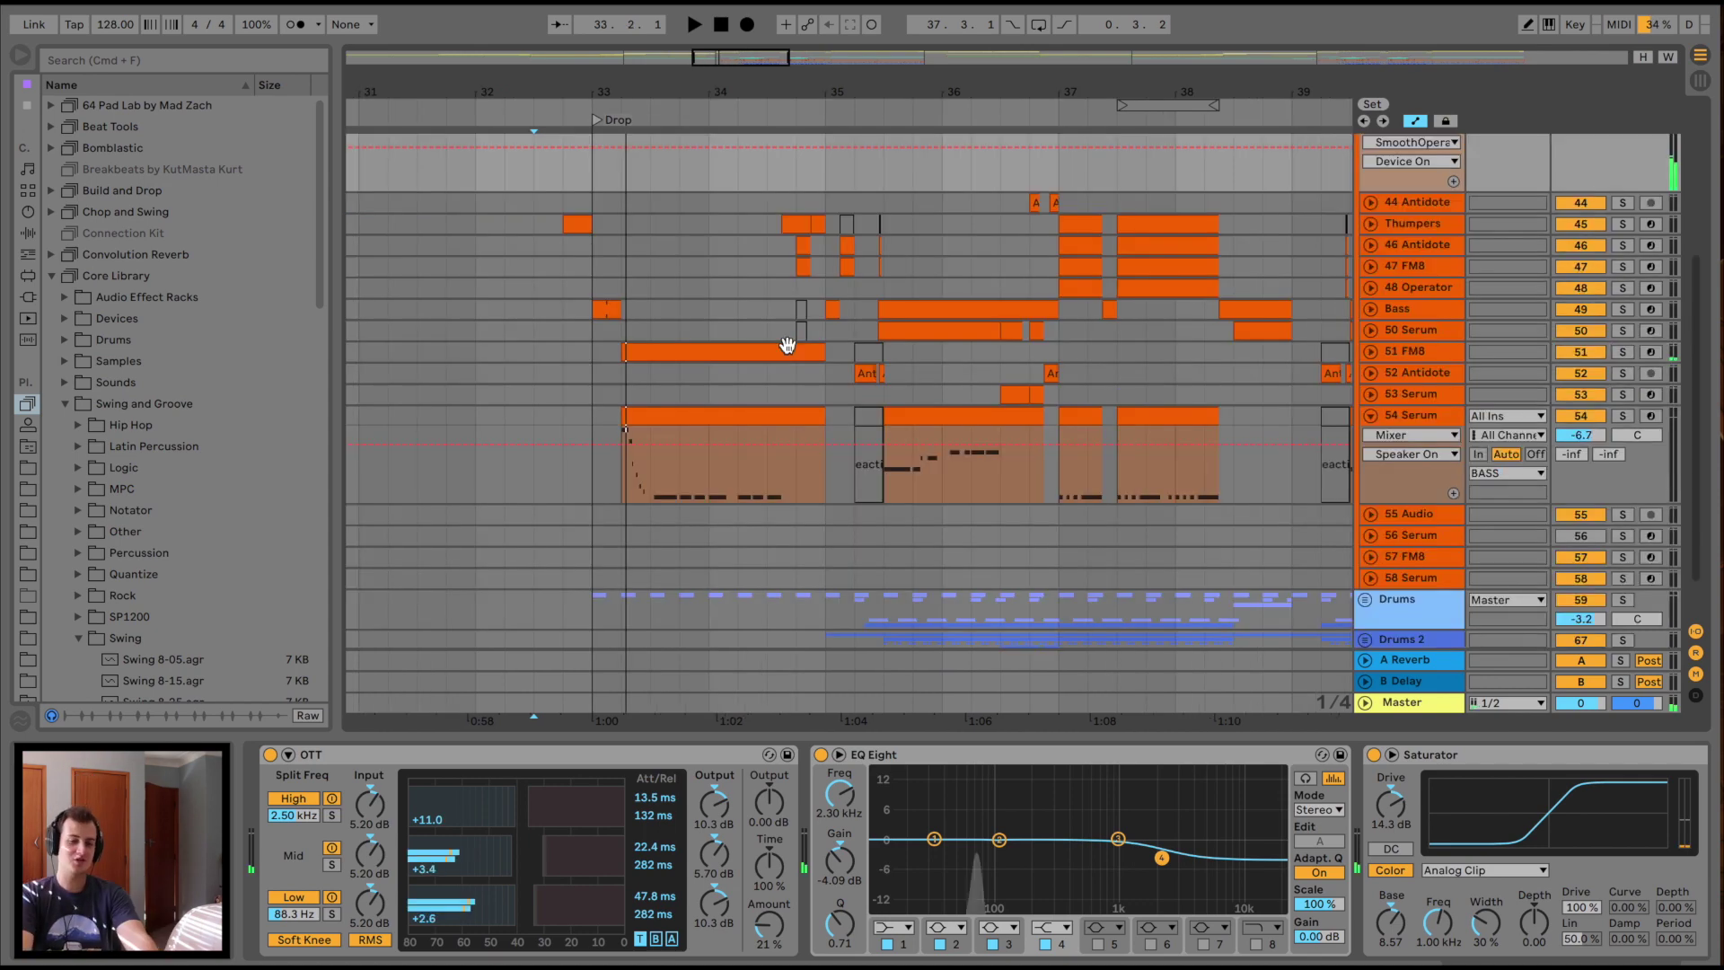
Solo and unfold the Thumpers track in the BASS group, and play its clip just before the Drop
scroll(788, 345, "up", 1)
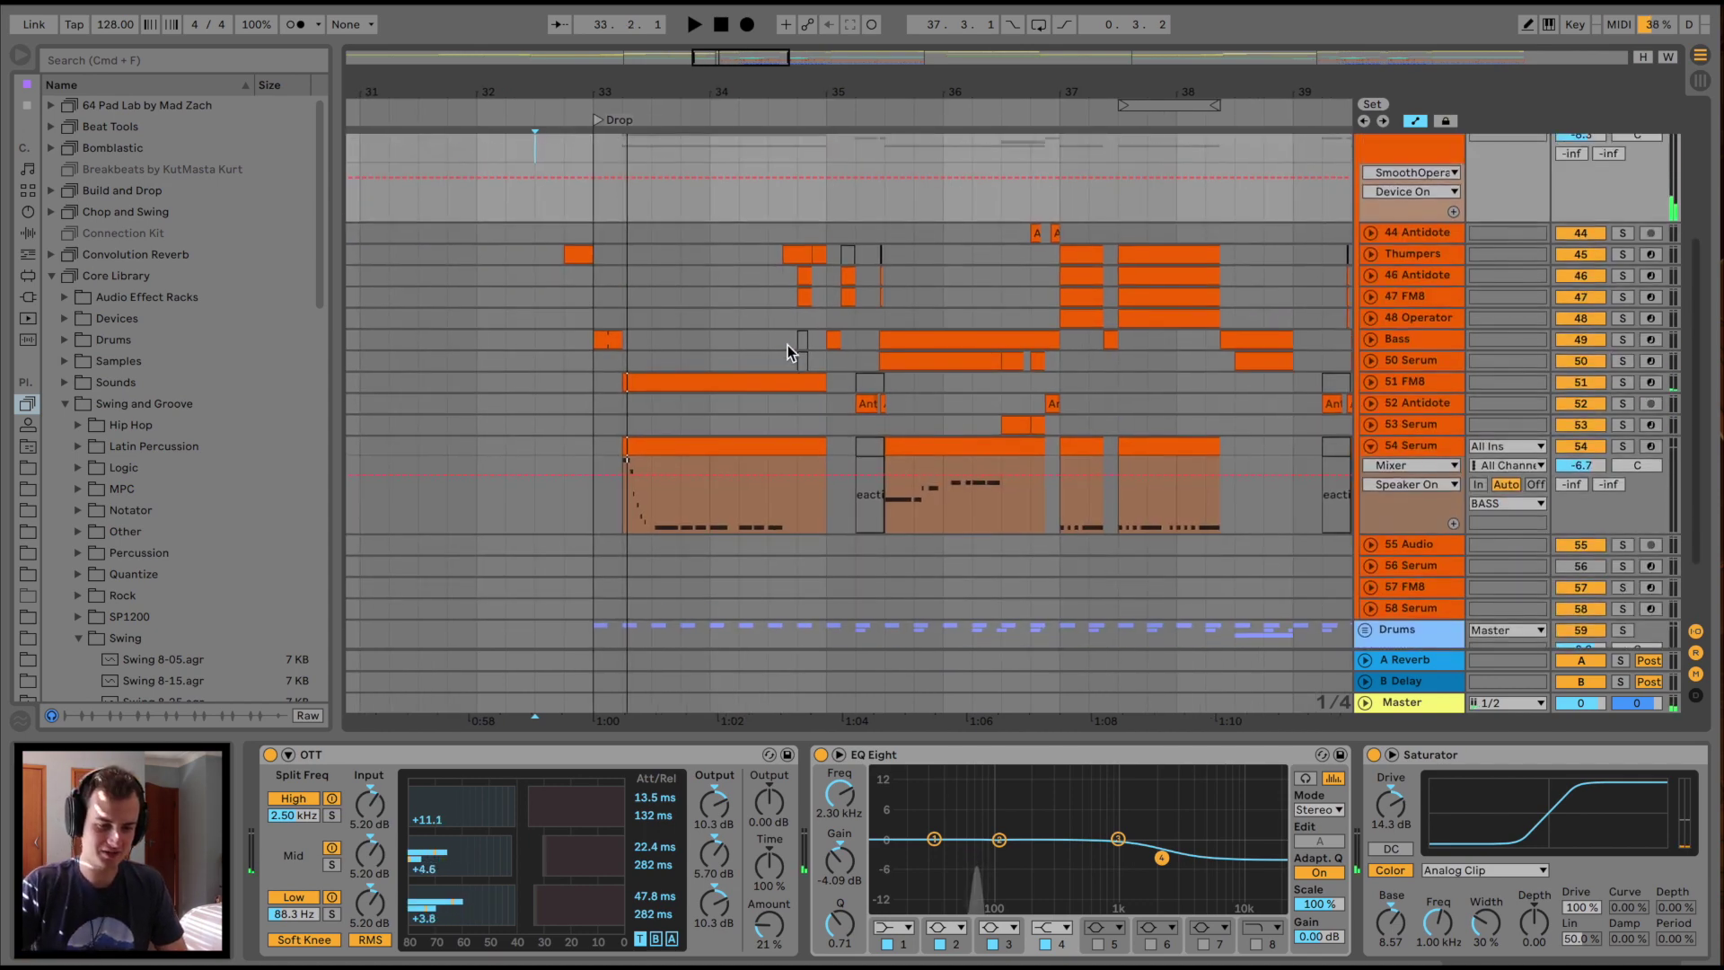
left_click(577, 254)
left_click(1622, 255)
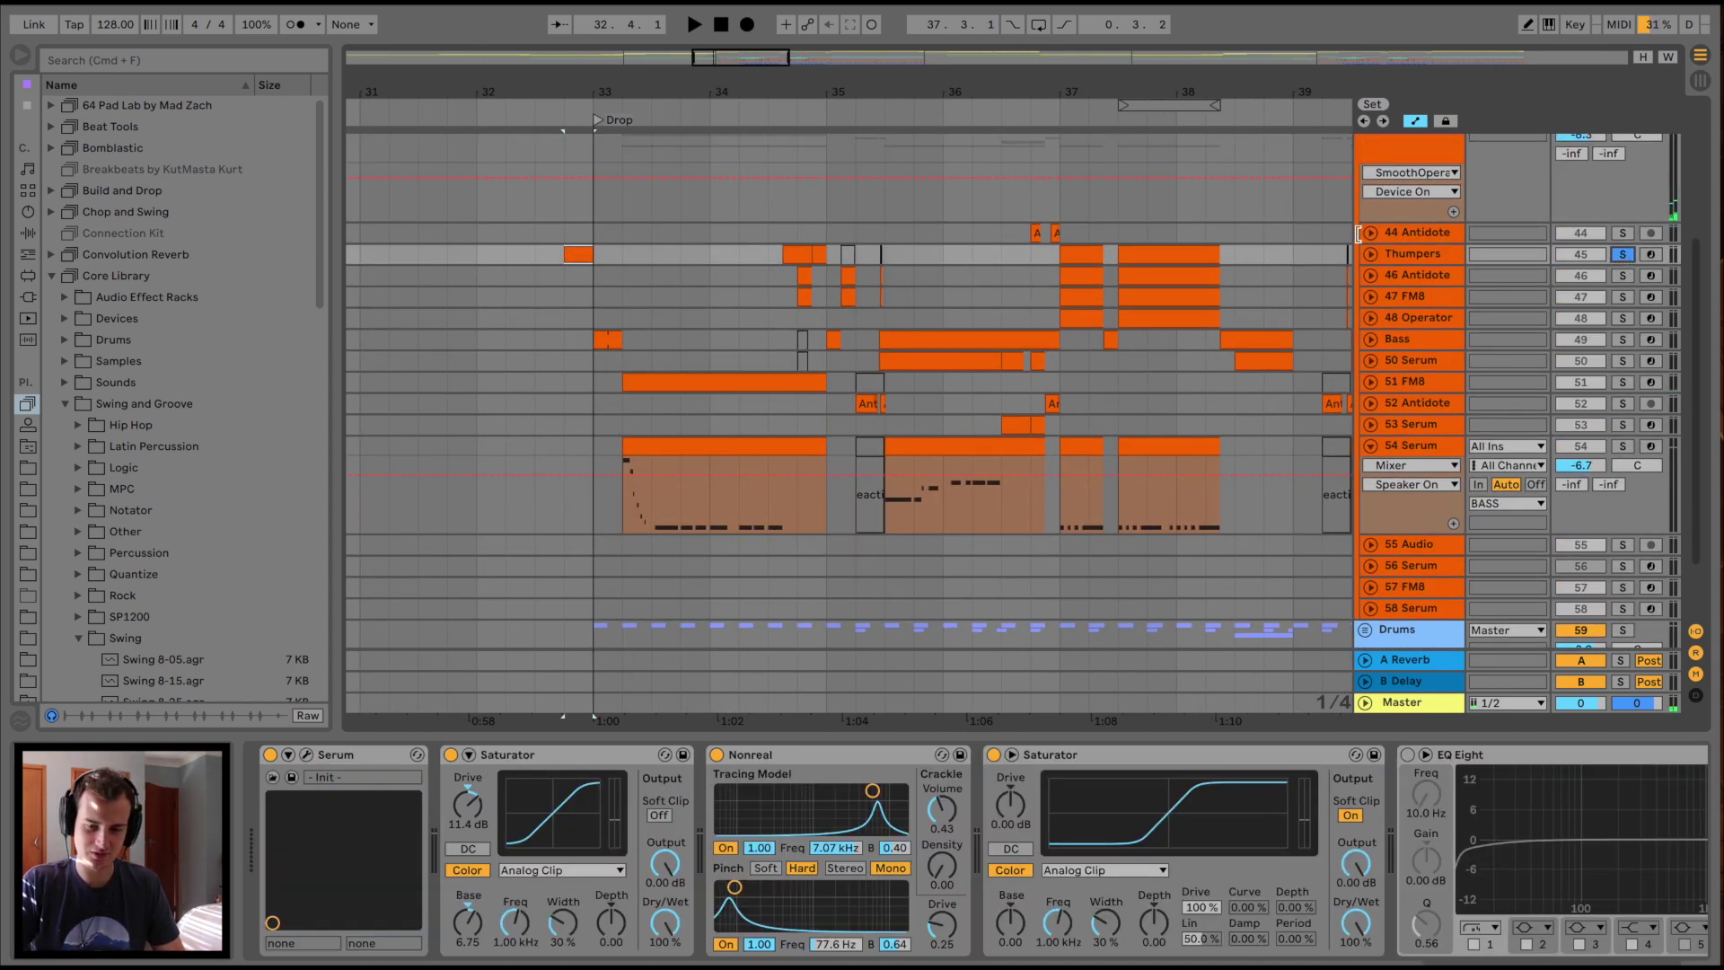
left_click(1370, 255)
key("space")
key("space")
Group the Thumpers track's Saturators and Nonreal device into a bypassed Audio Effect Rack, and open its Serum instrument
scroll(930, 777, "right", 2)
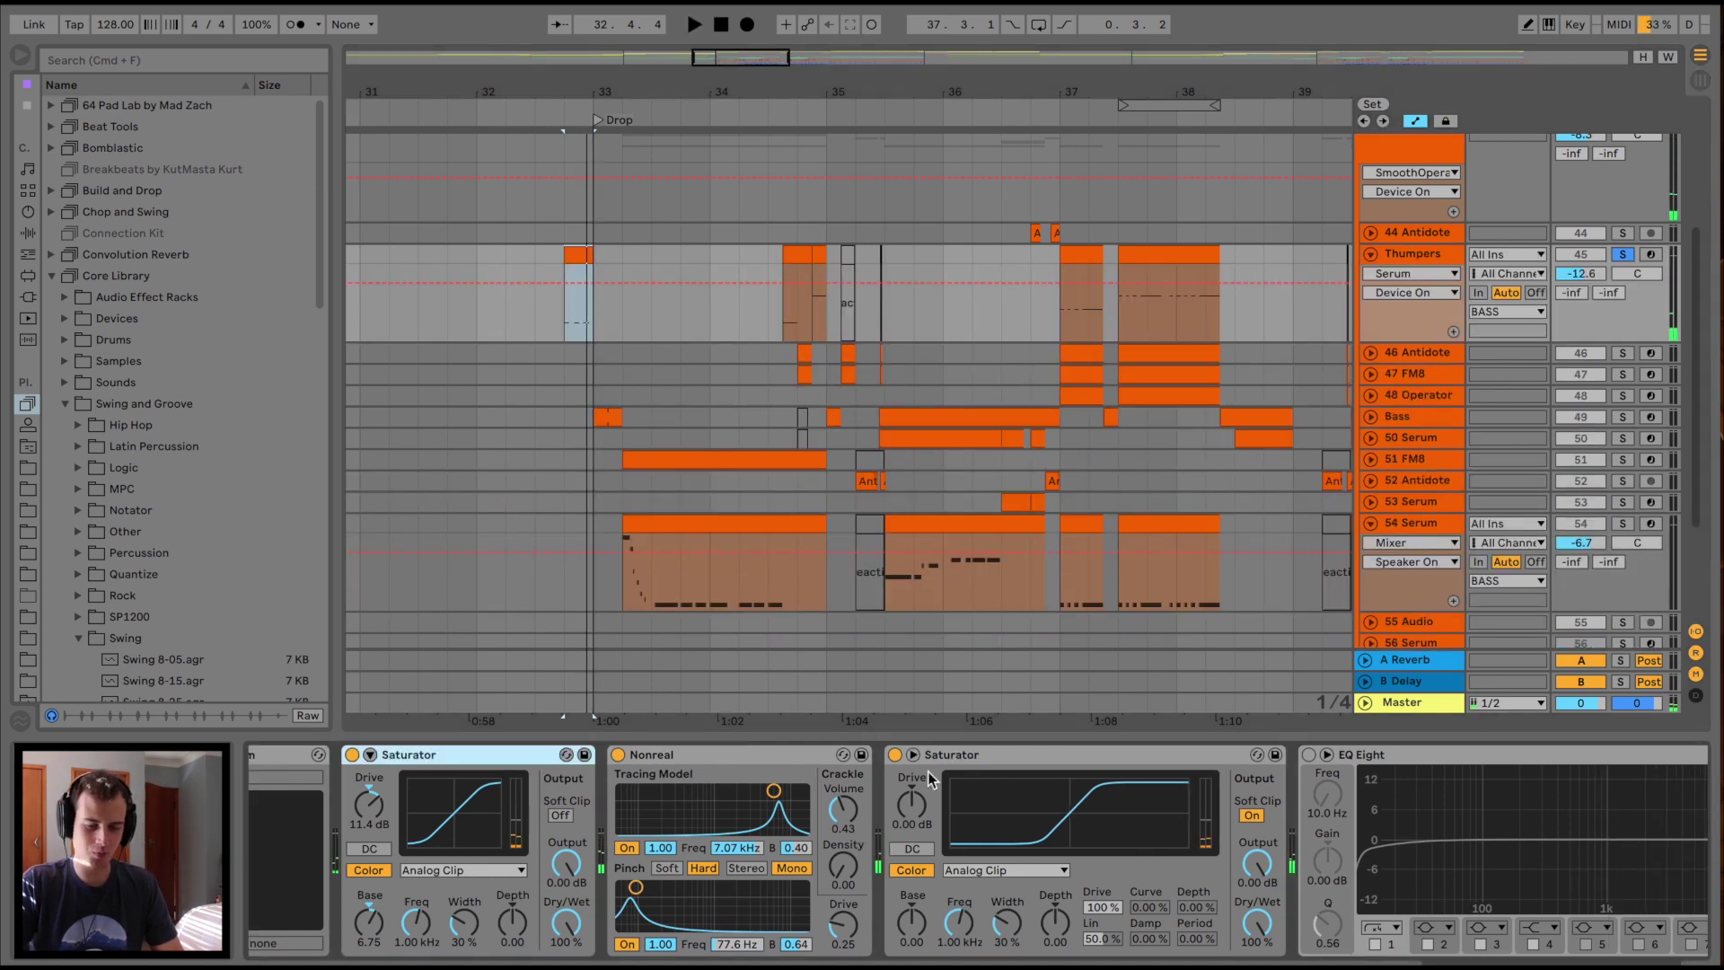
scroll(443, 774, "left", 2)
left_click(306, 754)
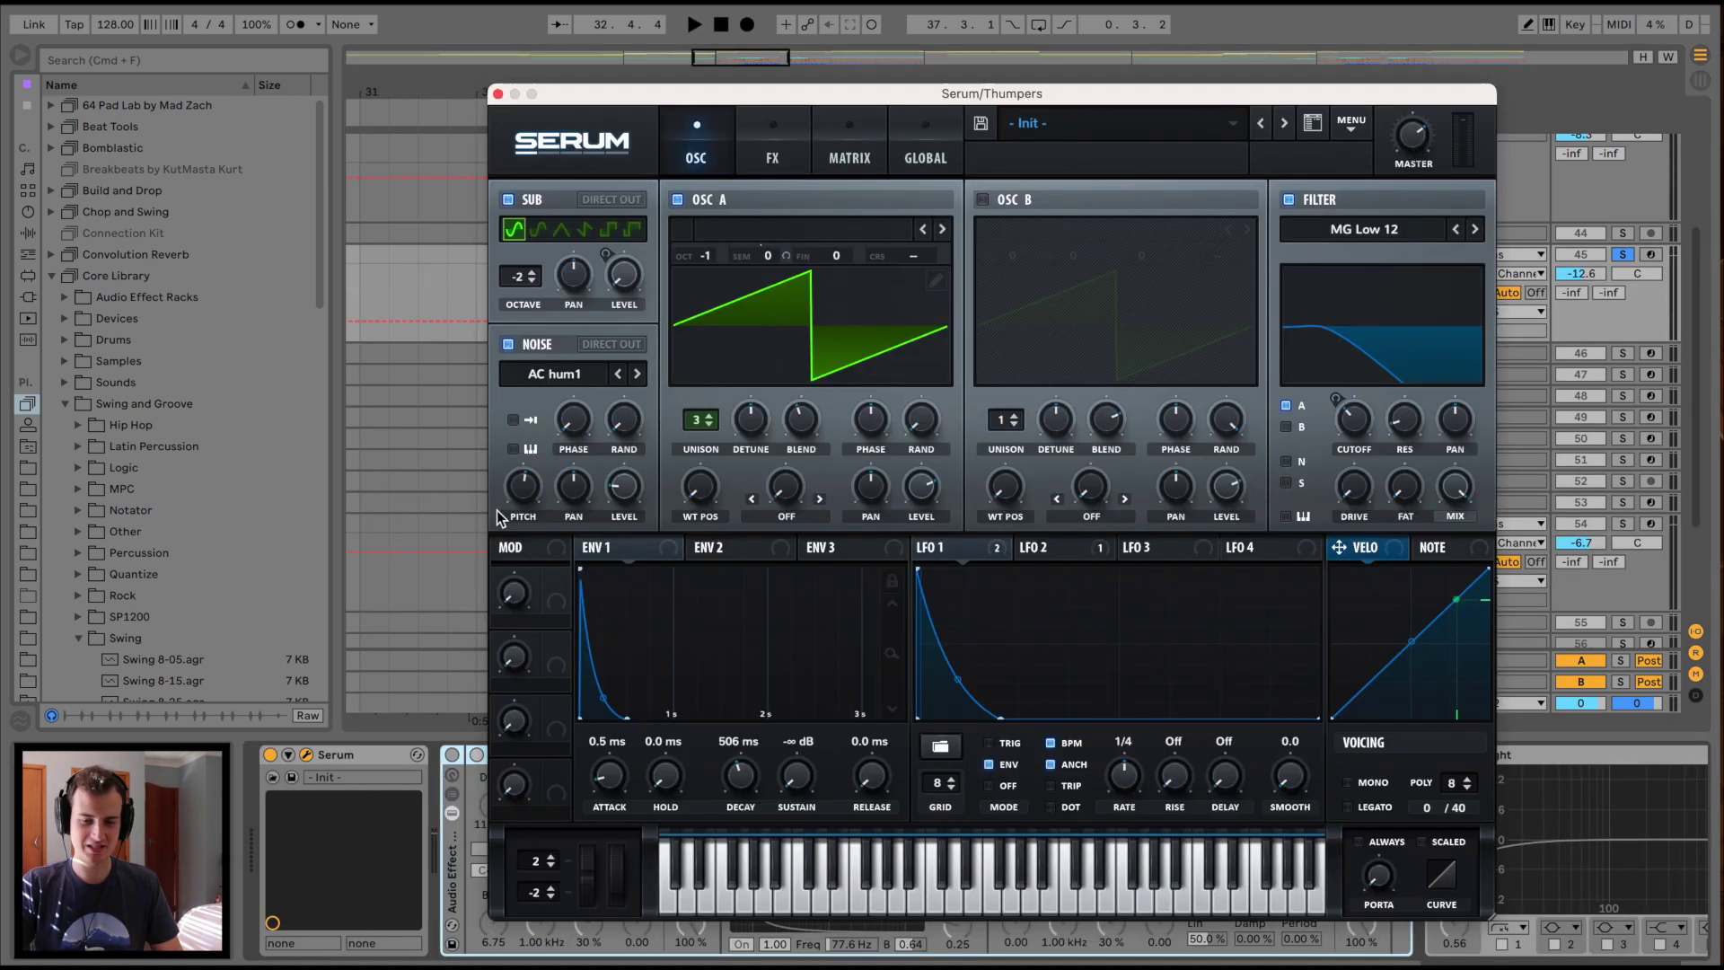
Arm the Thumpers track and play test notes to examine the Serum patch and the effect rack's contribution
left_click(1652, 255)
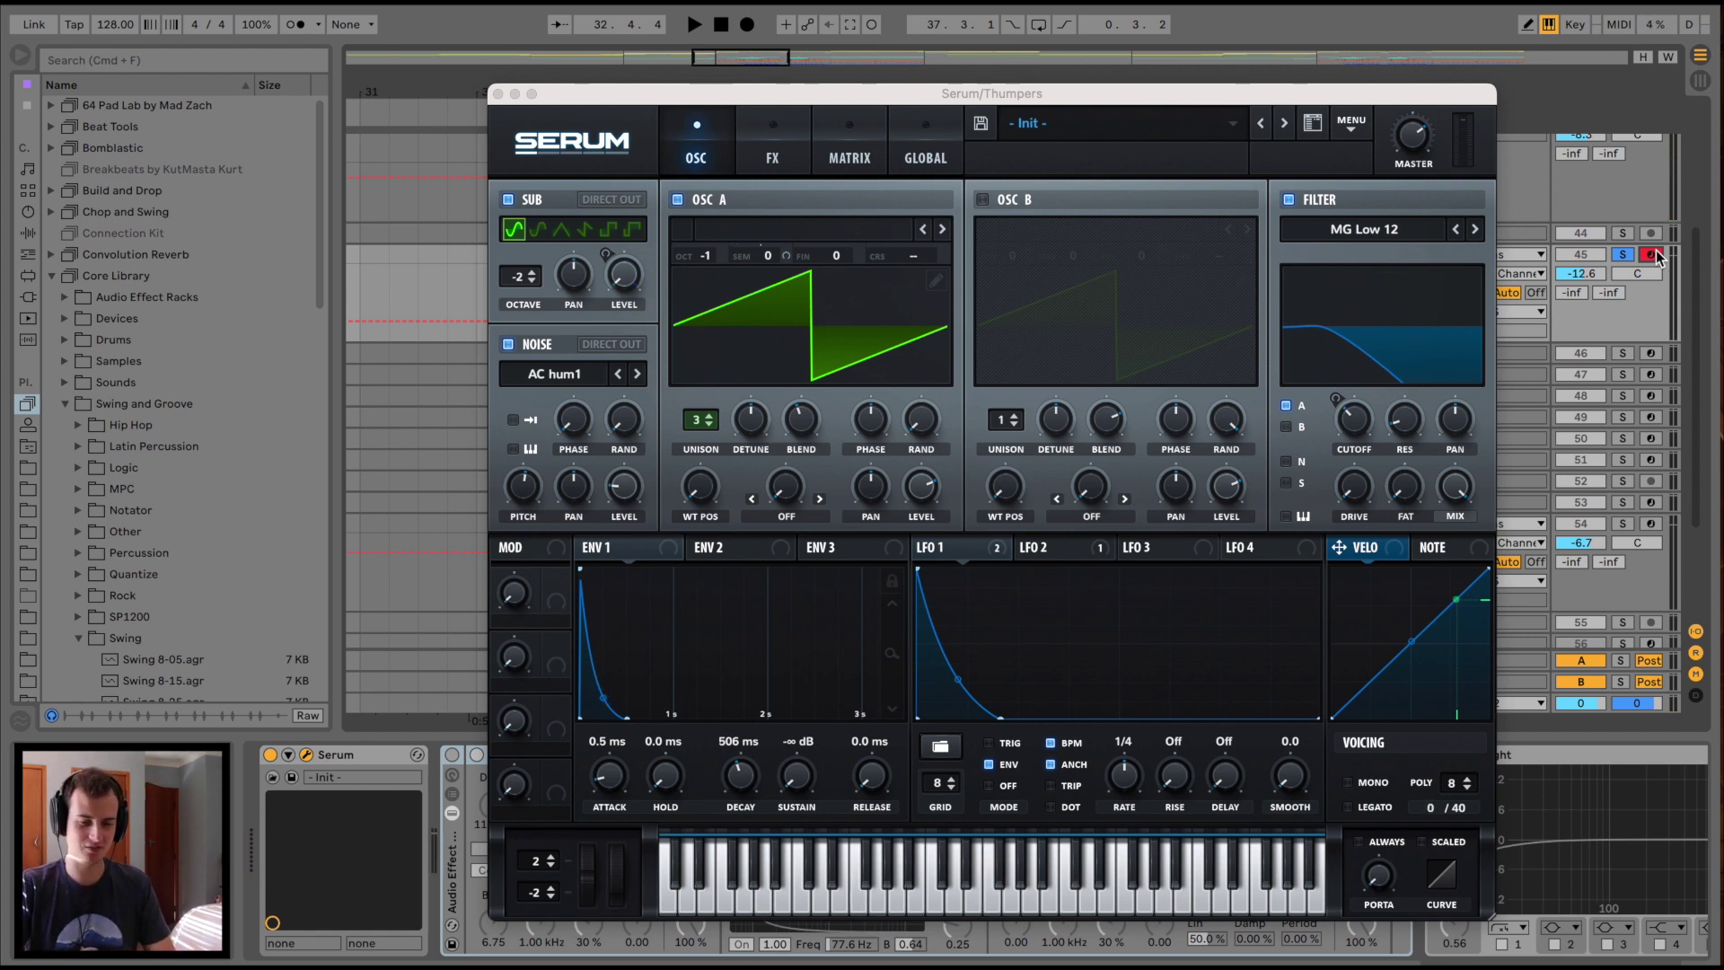
key("a")
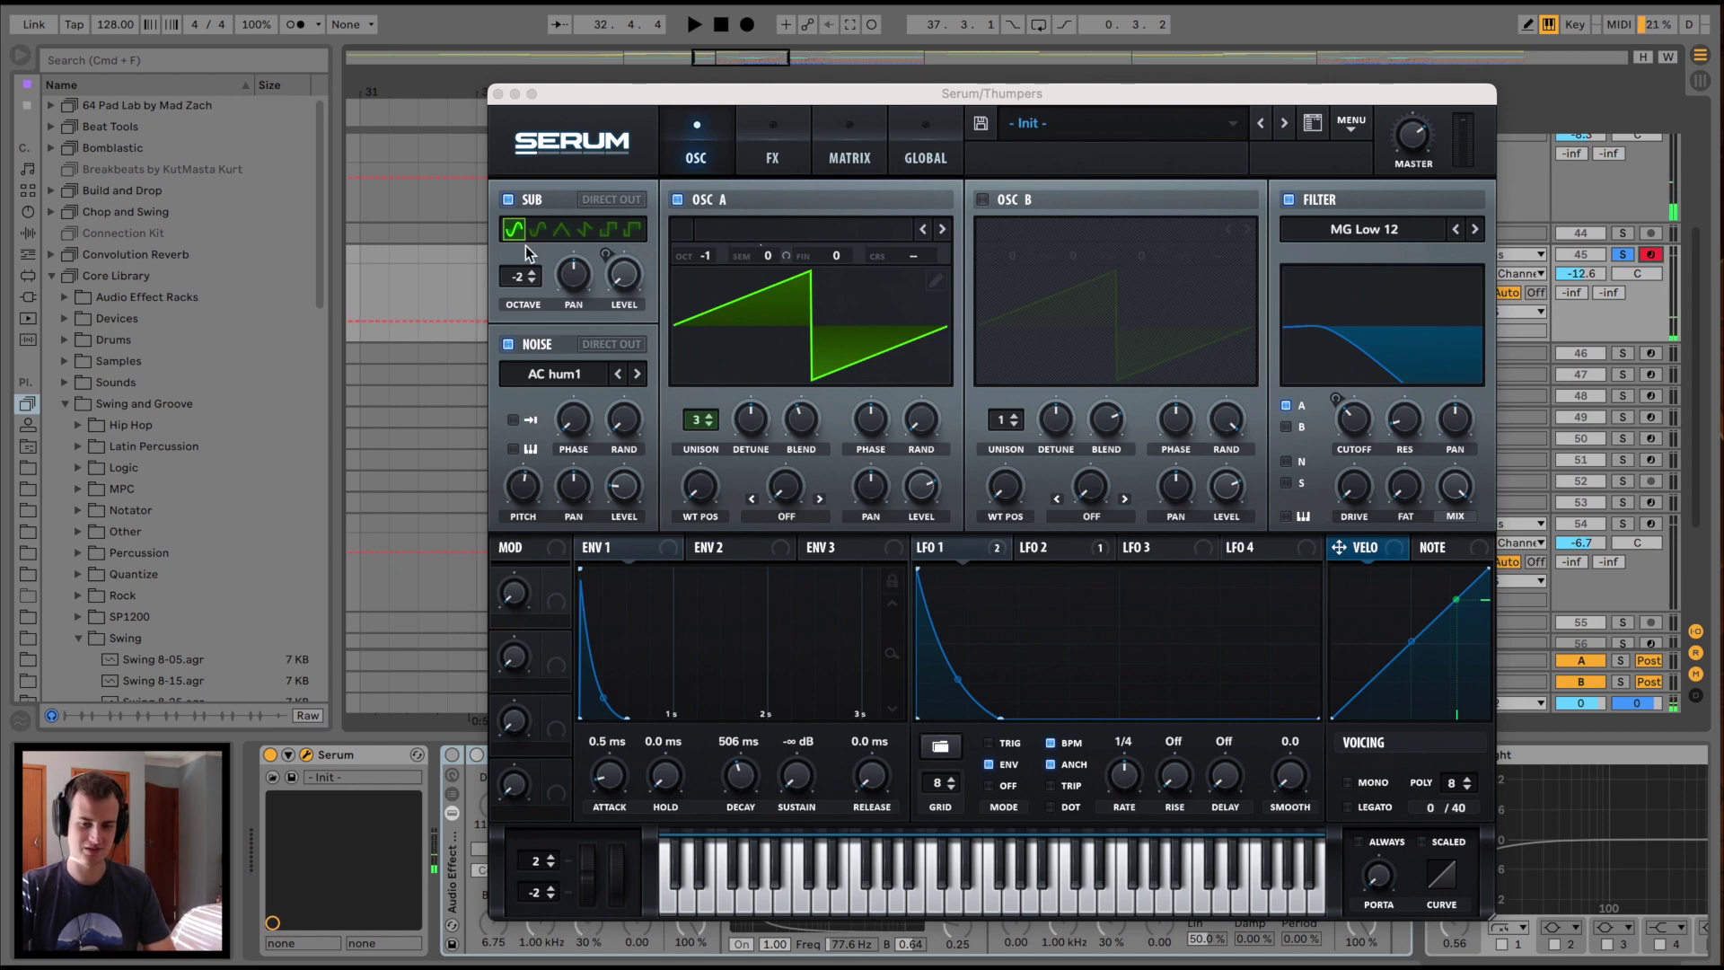
left_click(770, 152)
key("super+alt+p")
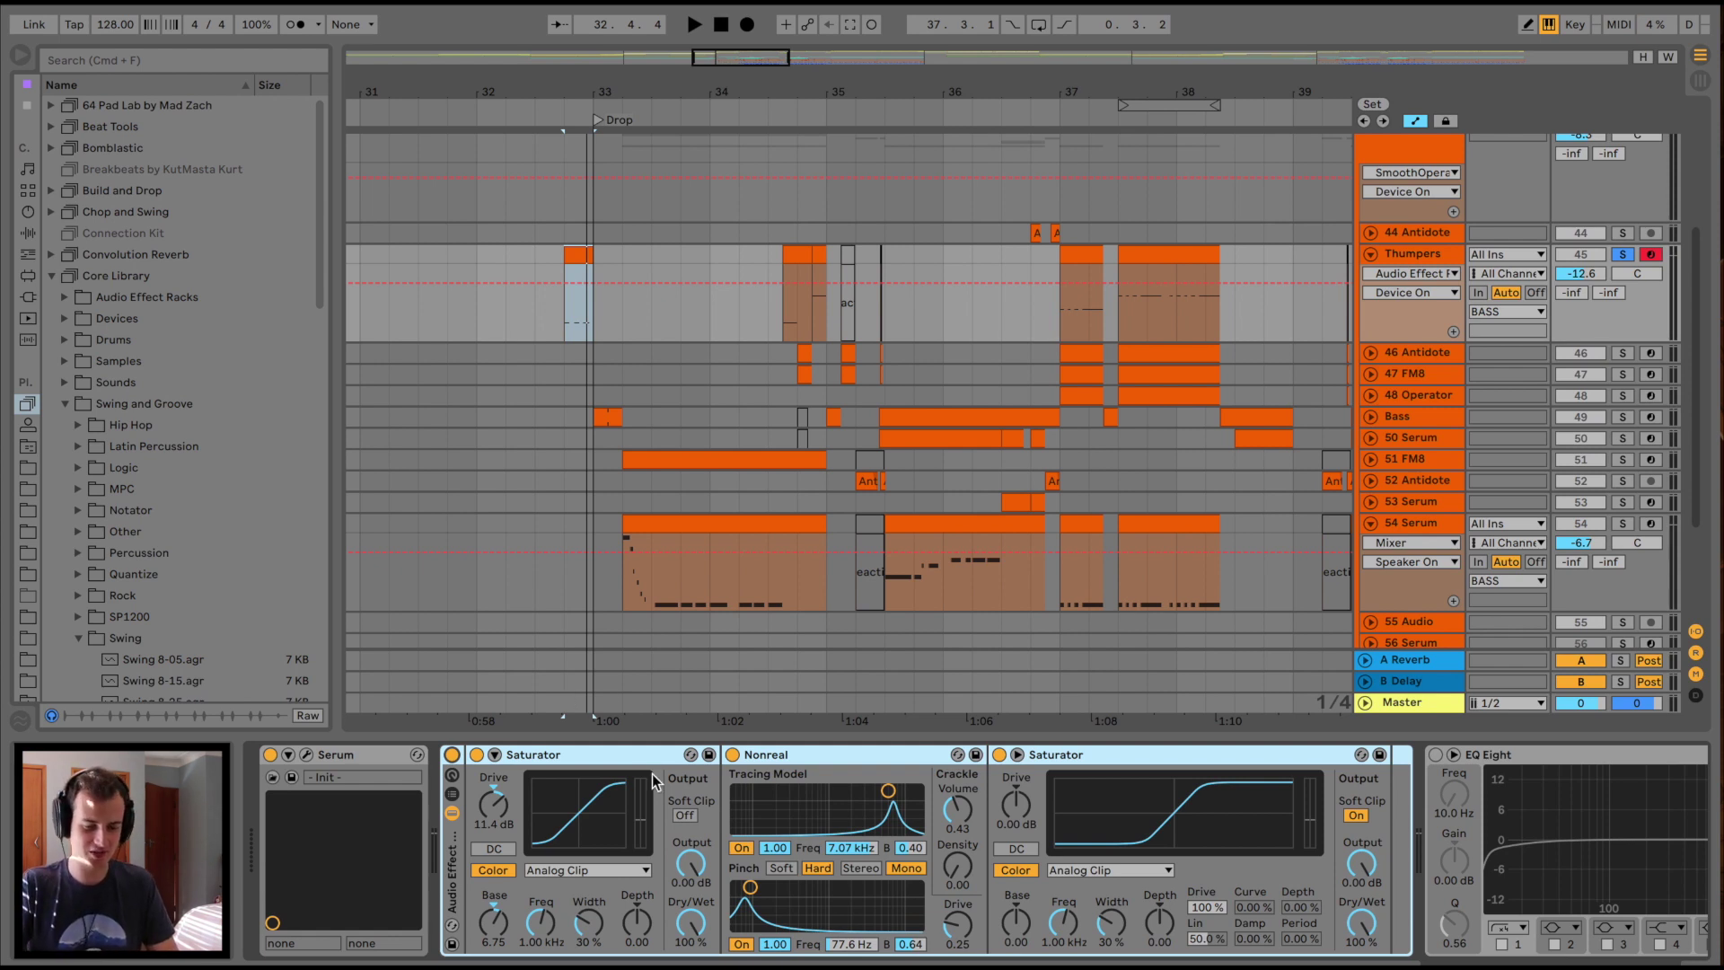
scroll(844, 801, "right", 3)
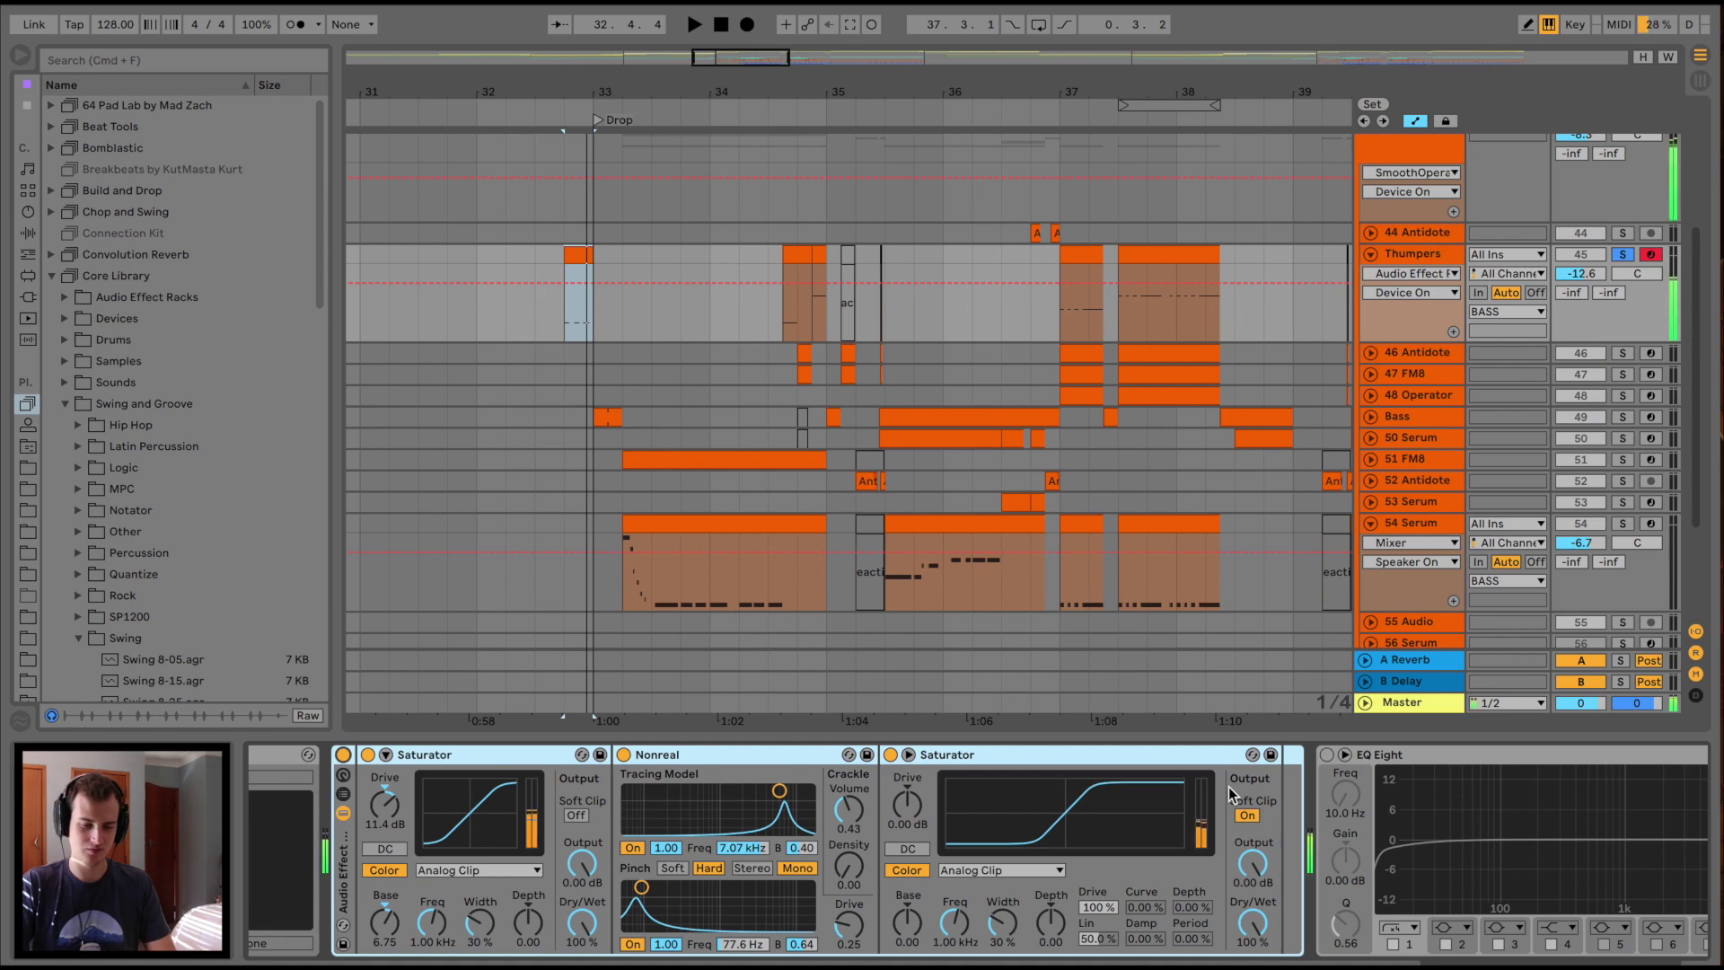
scroll(1228, 786, "right", 10)
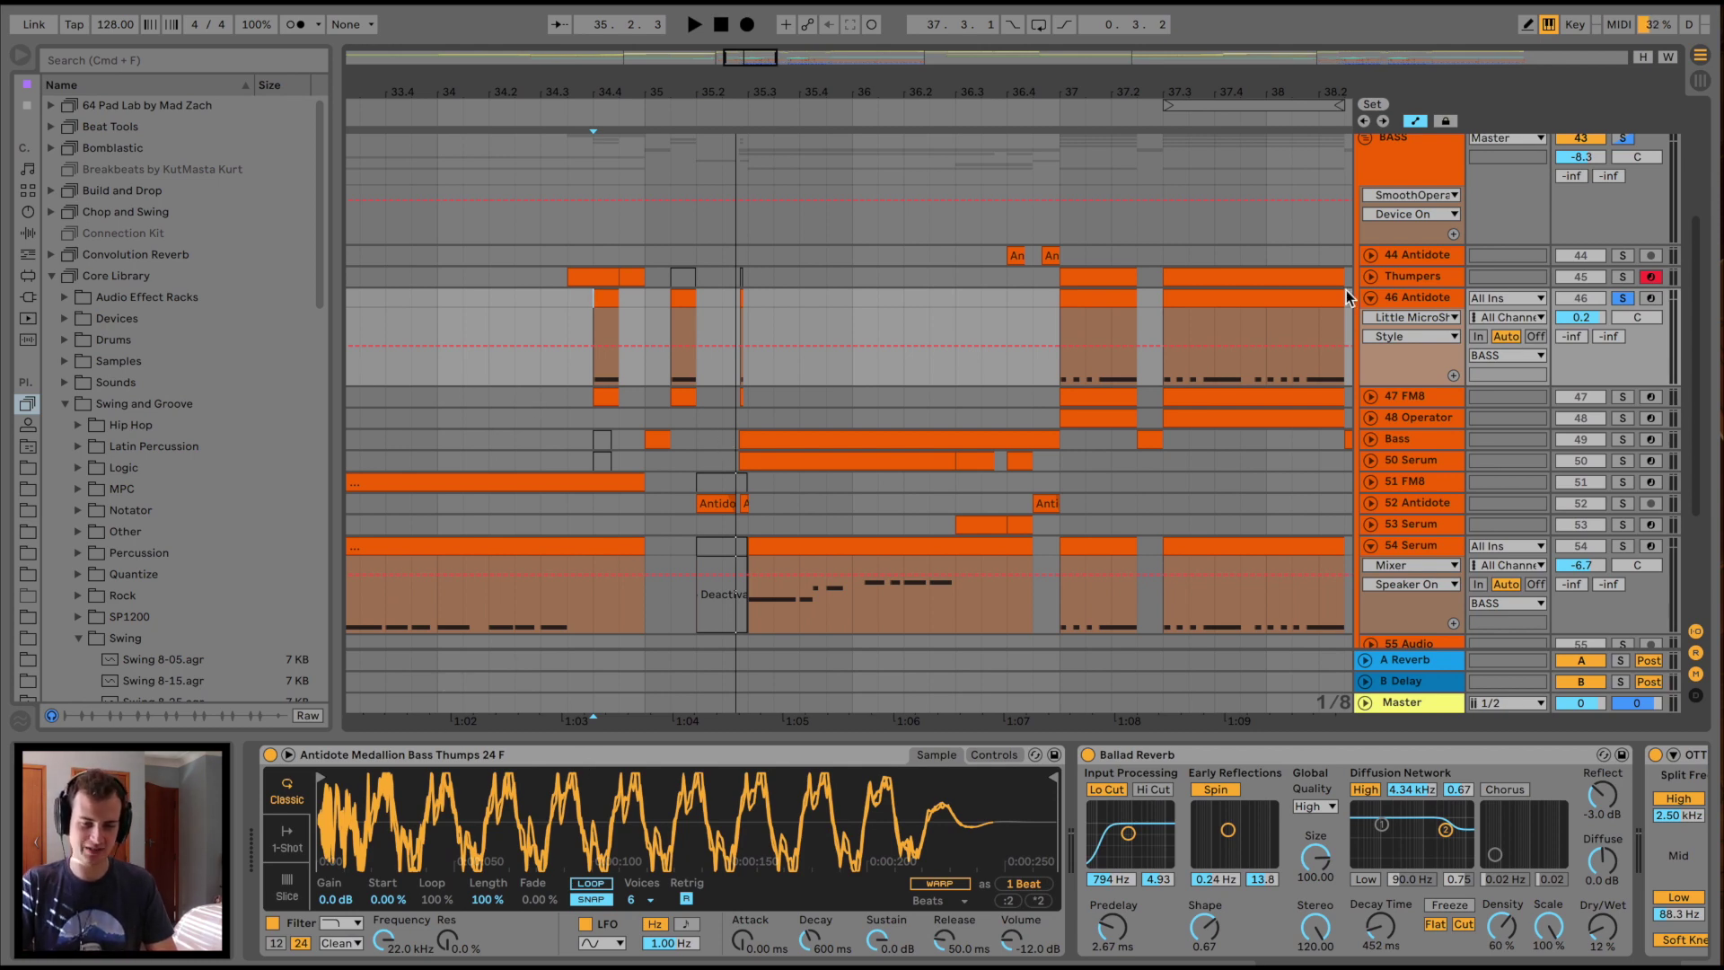
Unfold the Thumpers track and play it soloed together with 46 Antidote from bar 37
left_click(1372, 276)
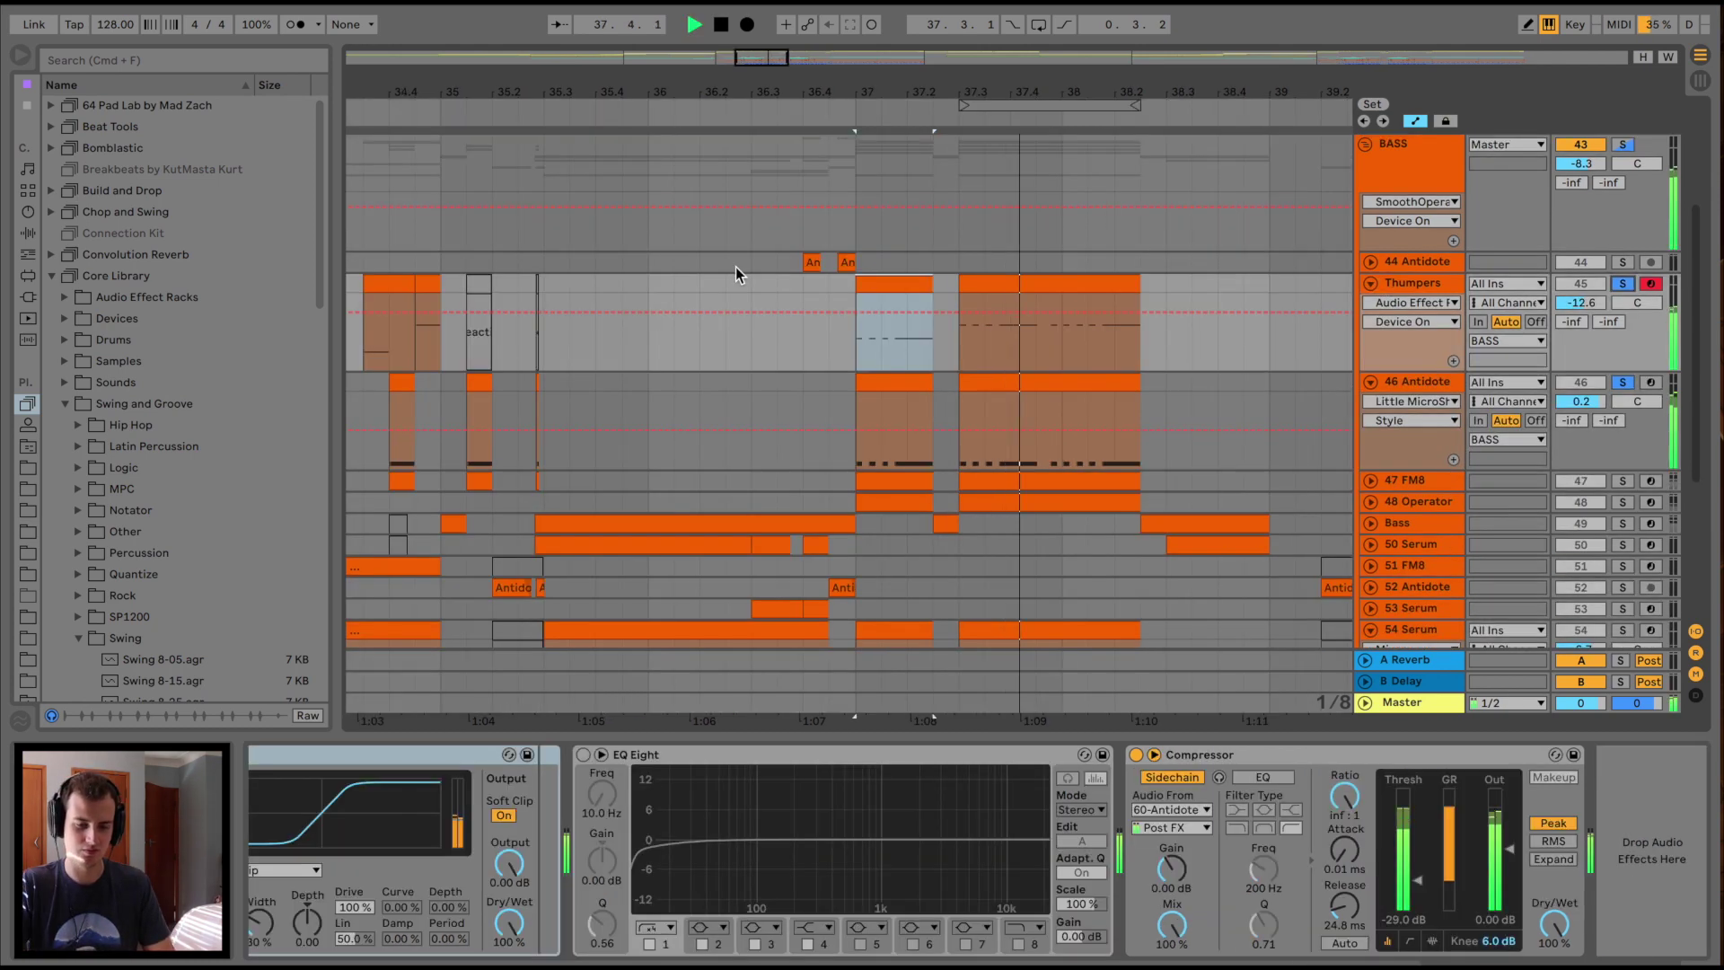
scroll(802, 798, "right", 3)
scroll(802, 798, "right", 10)
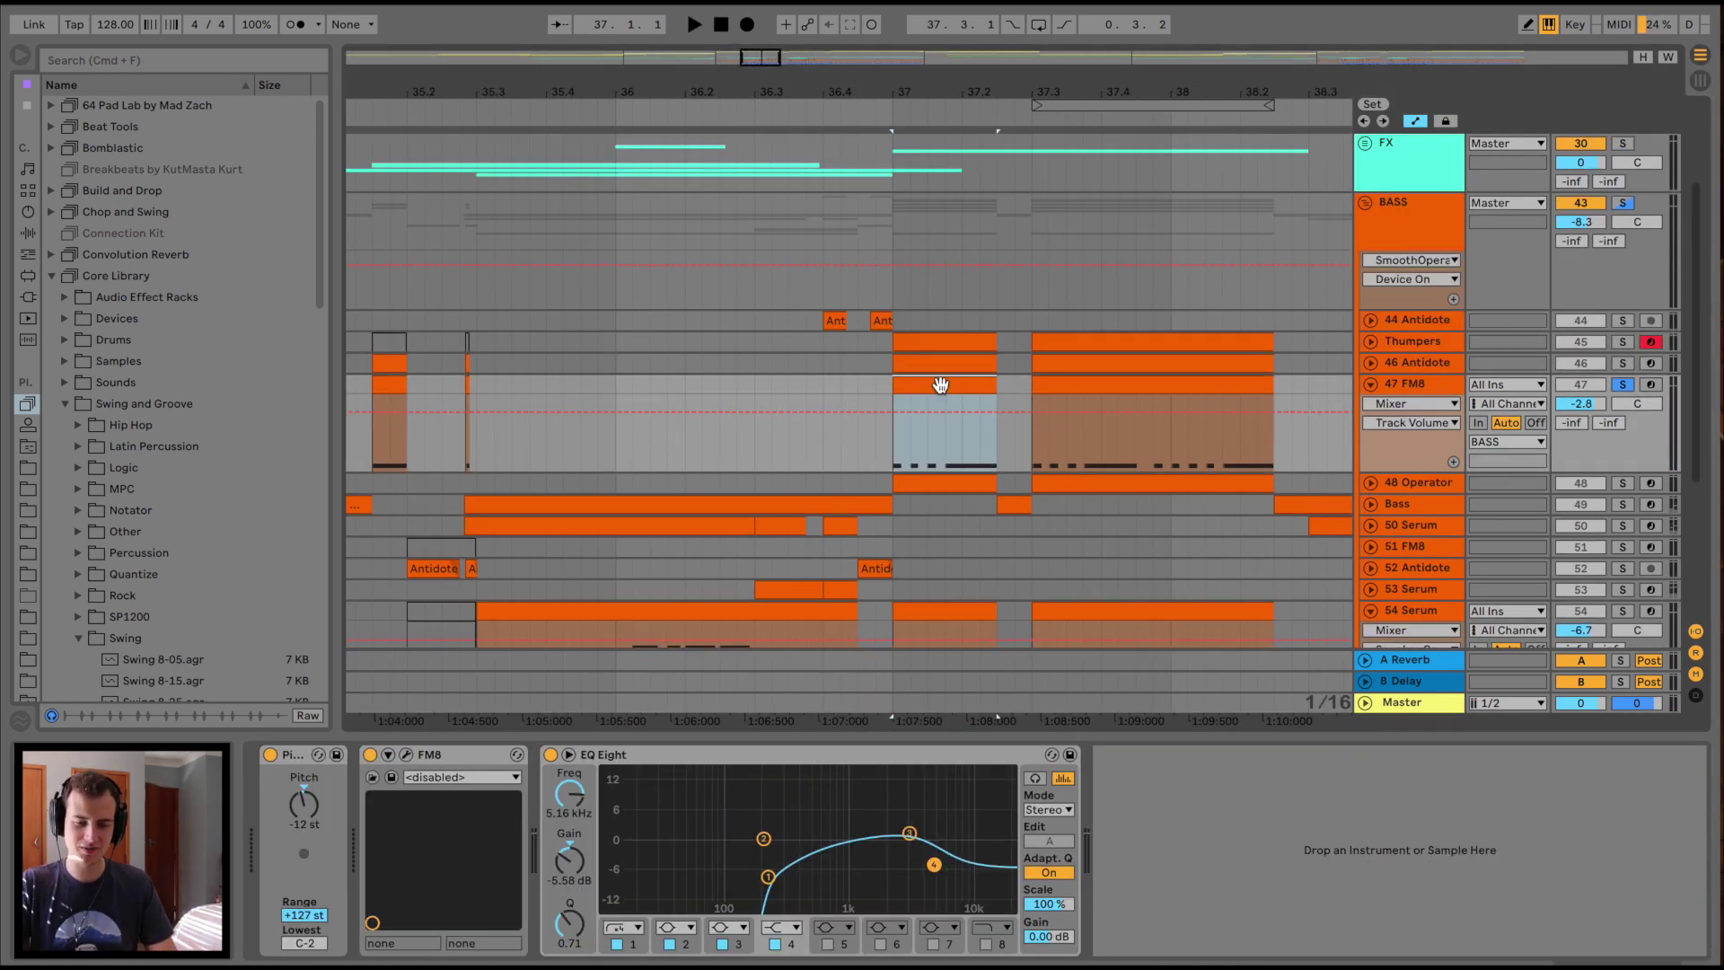
Play the soloed 47 FM8 clips from bar 37, stop playback, and fold the track
key("space")
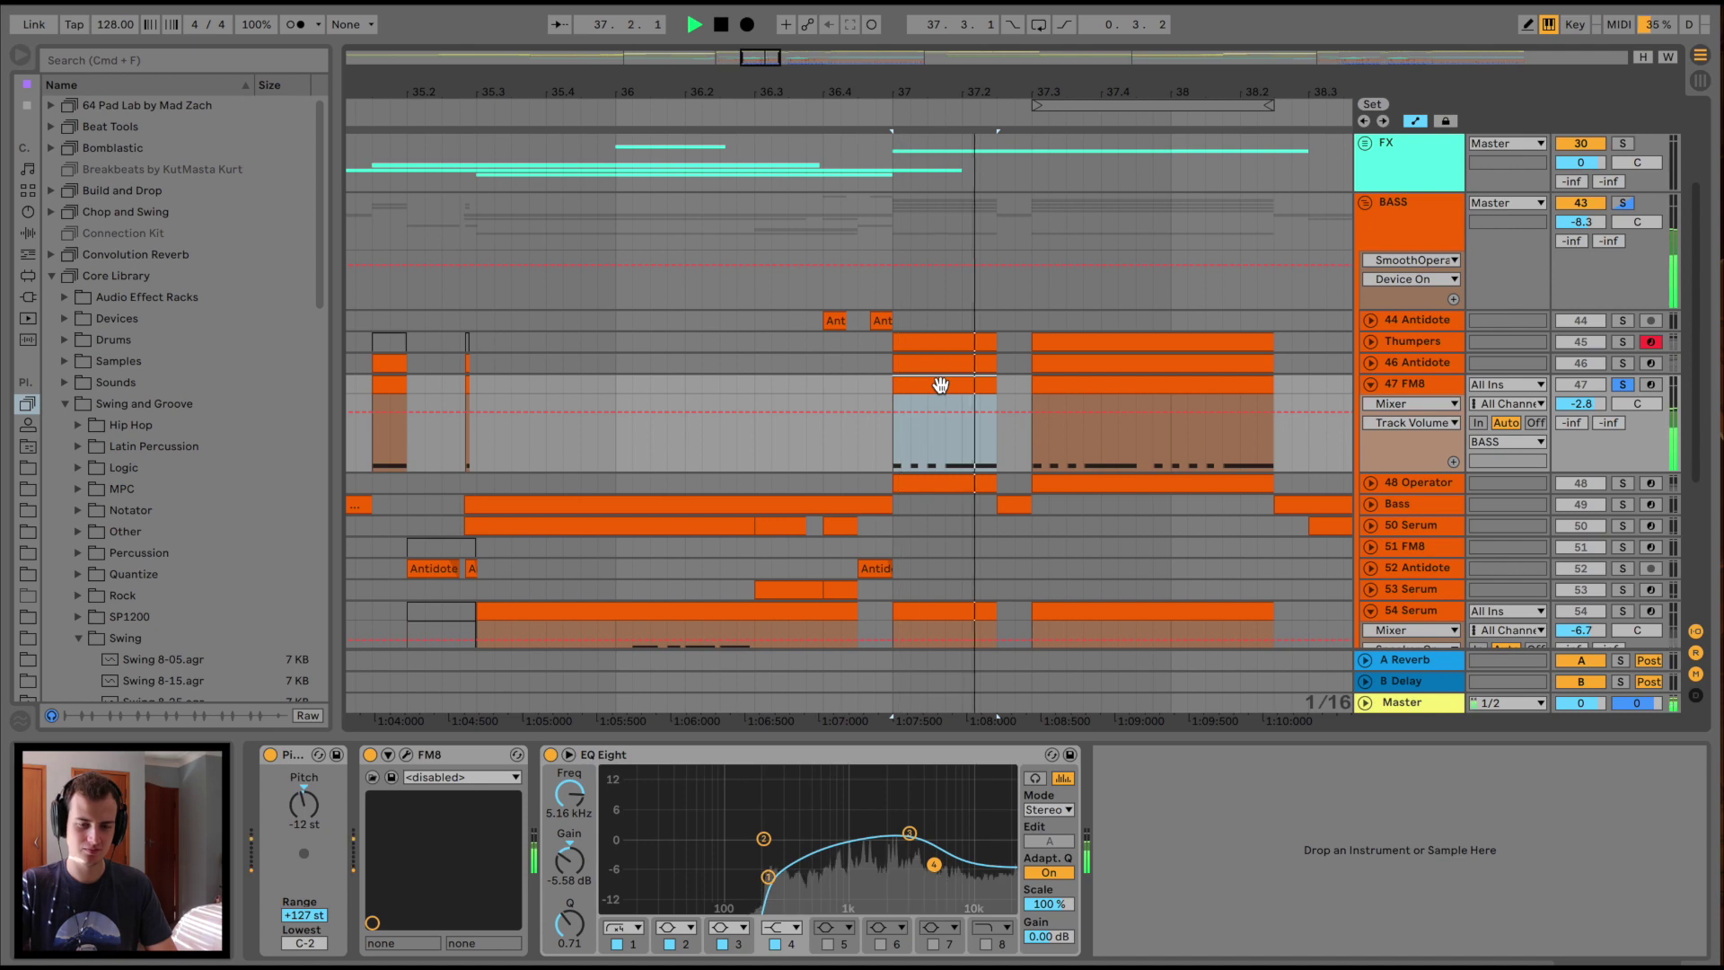
key("minus")
key("minus")
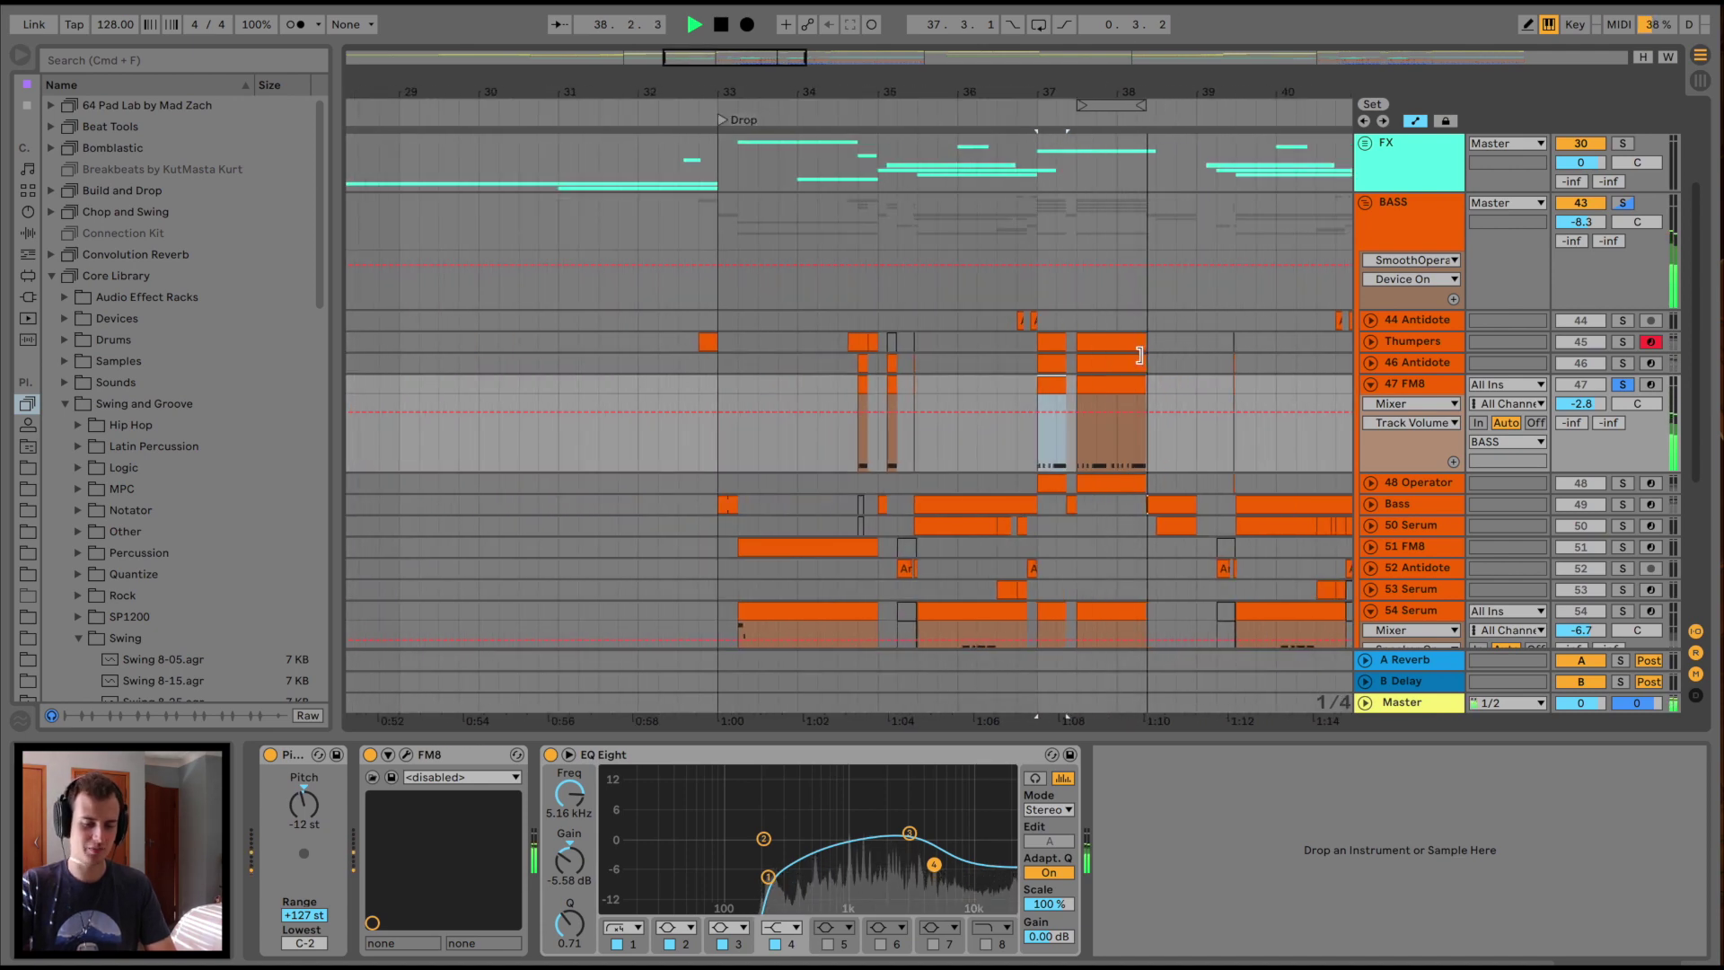
scroll(1501, 282, "down", 2)
key("space")
left_click(1371, 331)
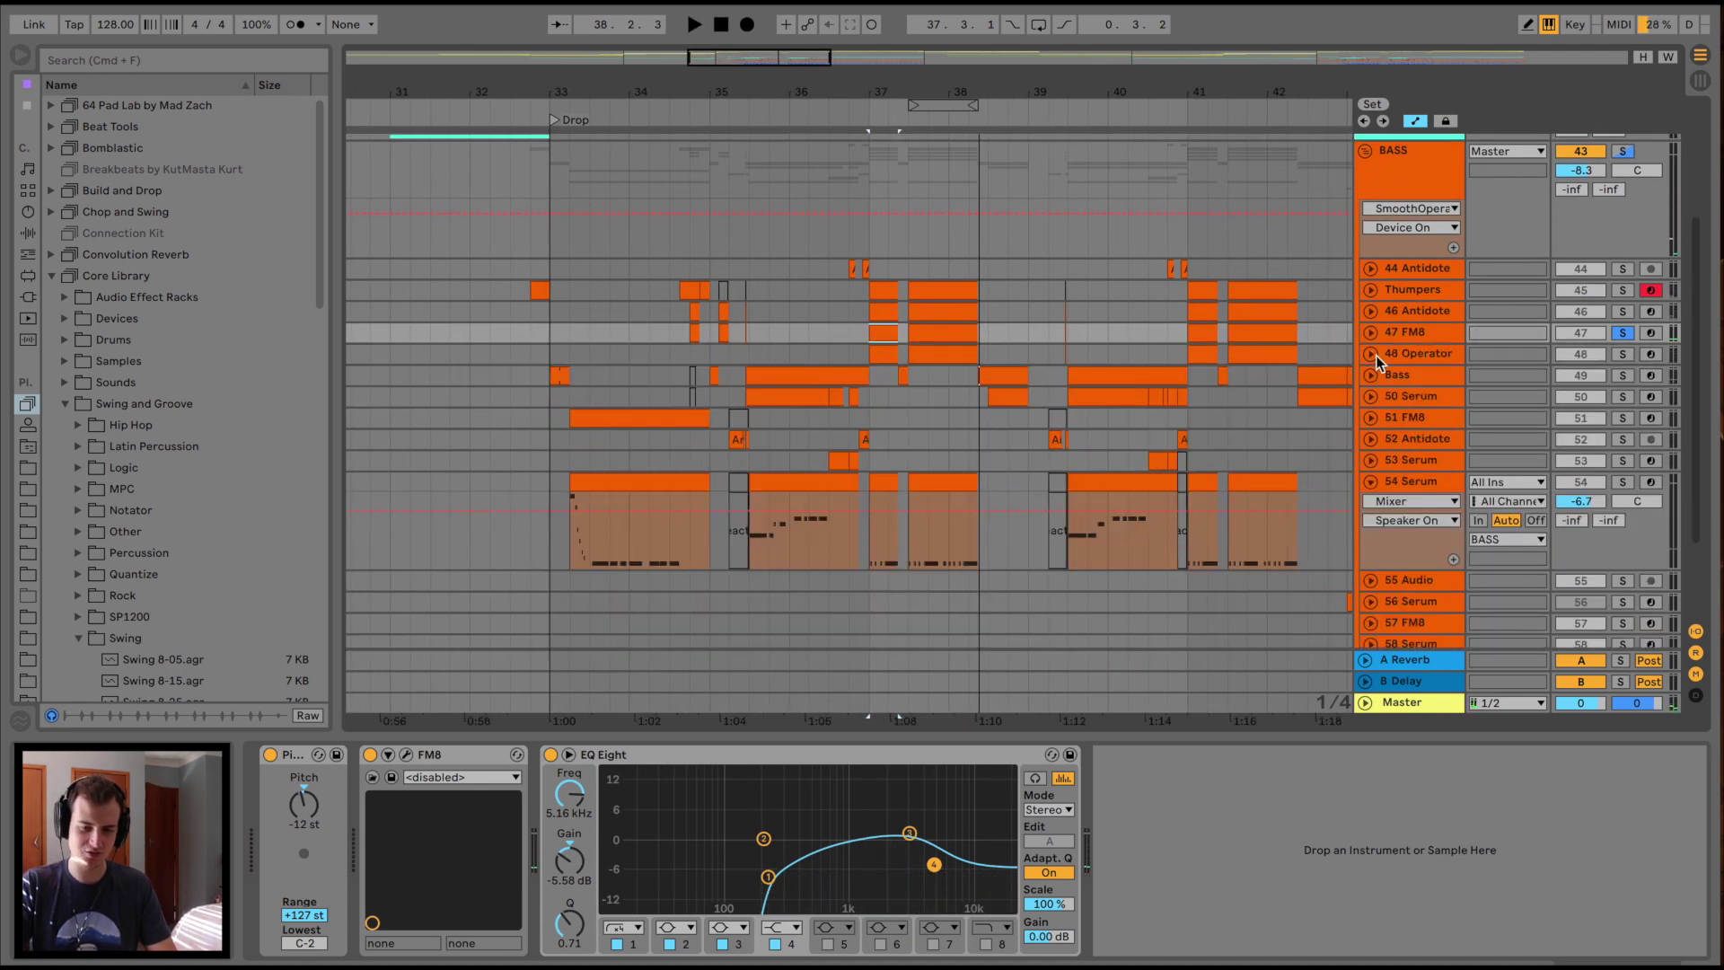
Unfold 48 Operator, play its clip from bar 37, and solo it together with Thumpers, 46 Antidote and 47 FM8
left_click(1369, 352)
scroll(808, 359, "right", 5)
left_click(584, 346)
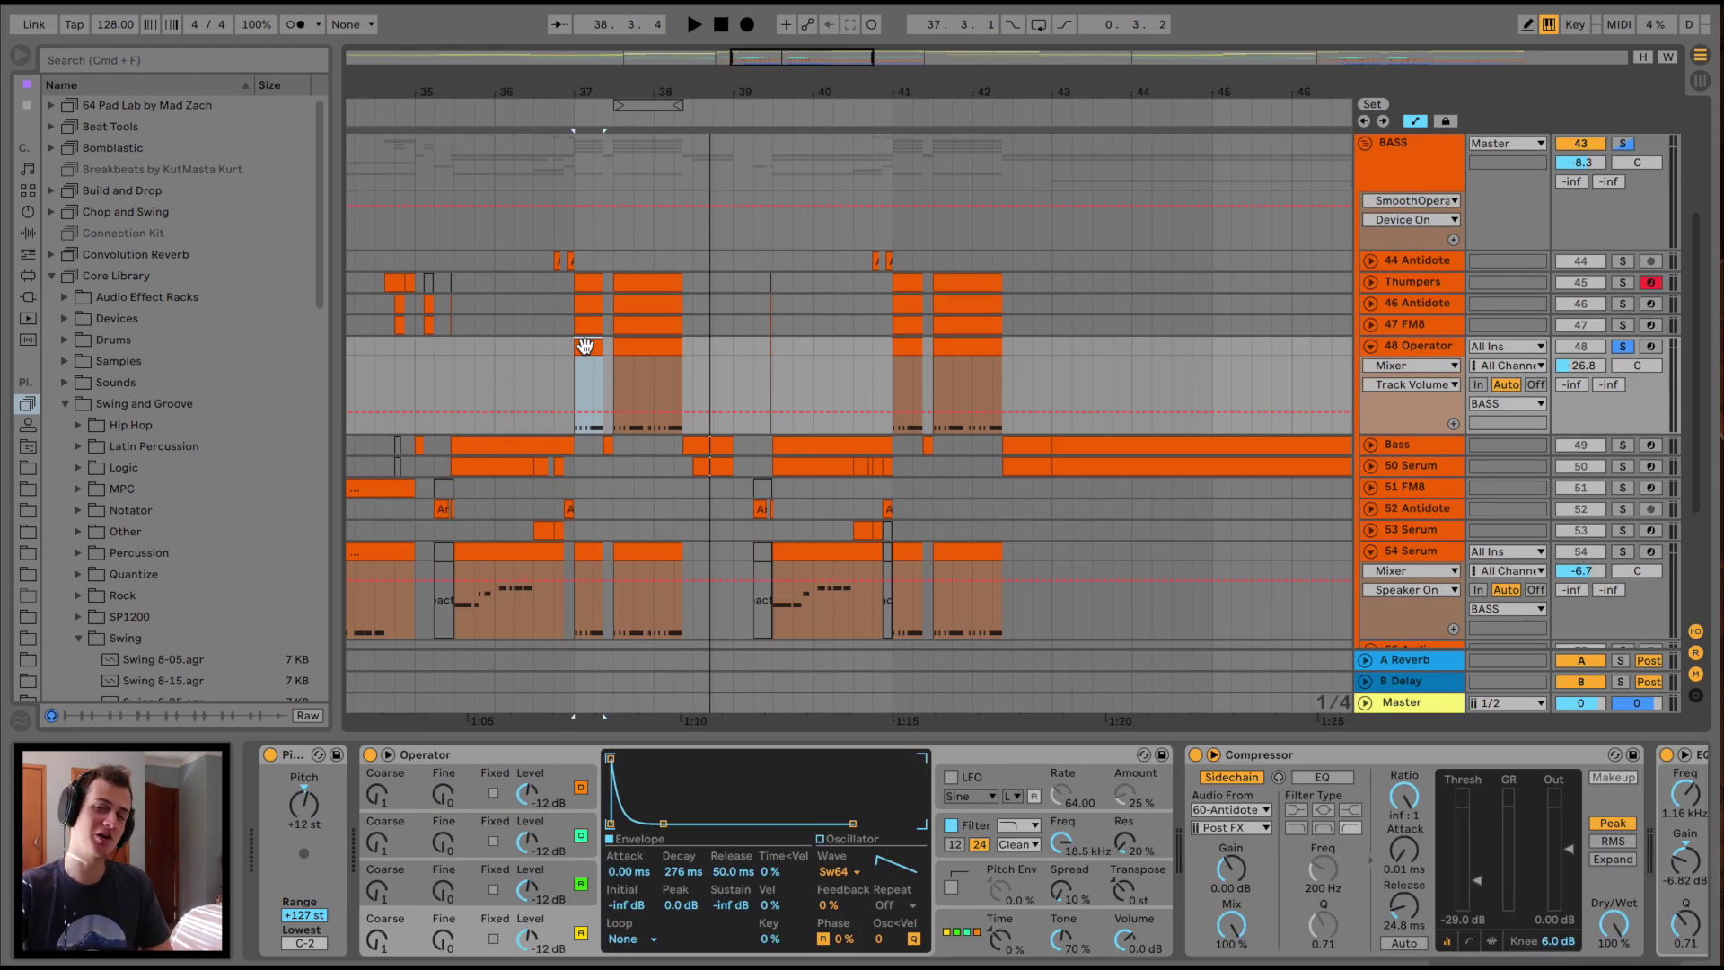
key("space")
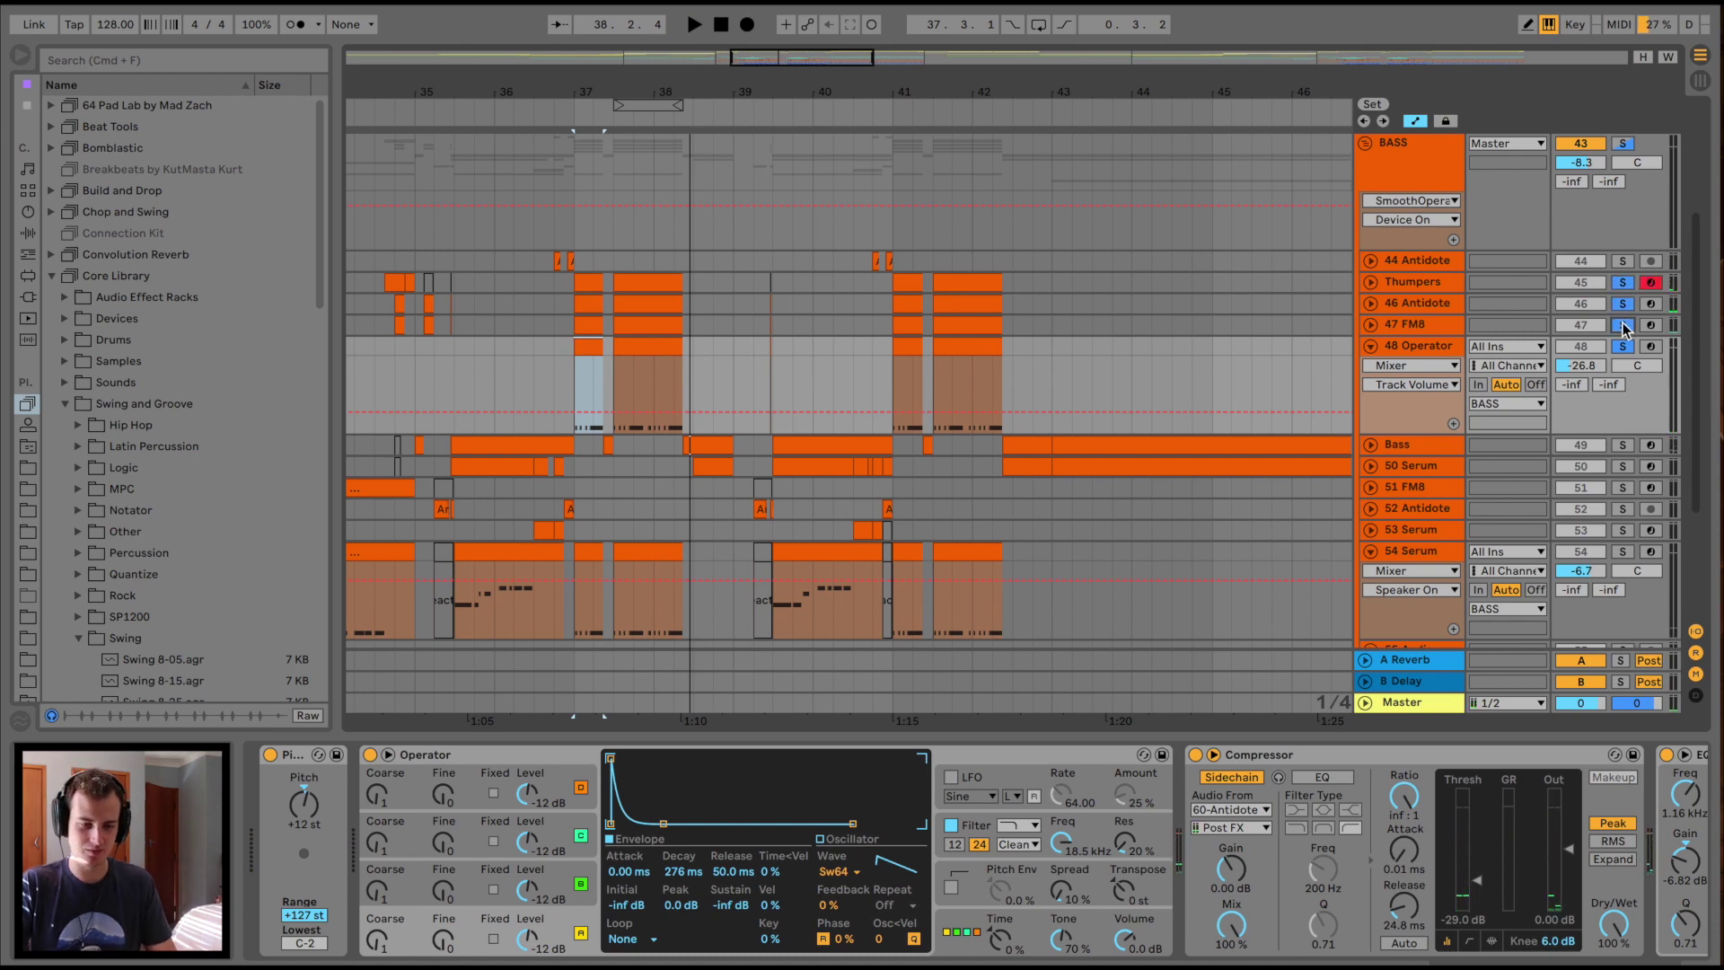
Unfold, solo and arm the Bass track, and examine its Serum patch's oscillators and effects
left_click_drag(722, 79, 722, 54)
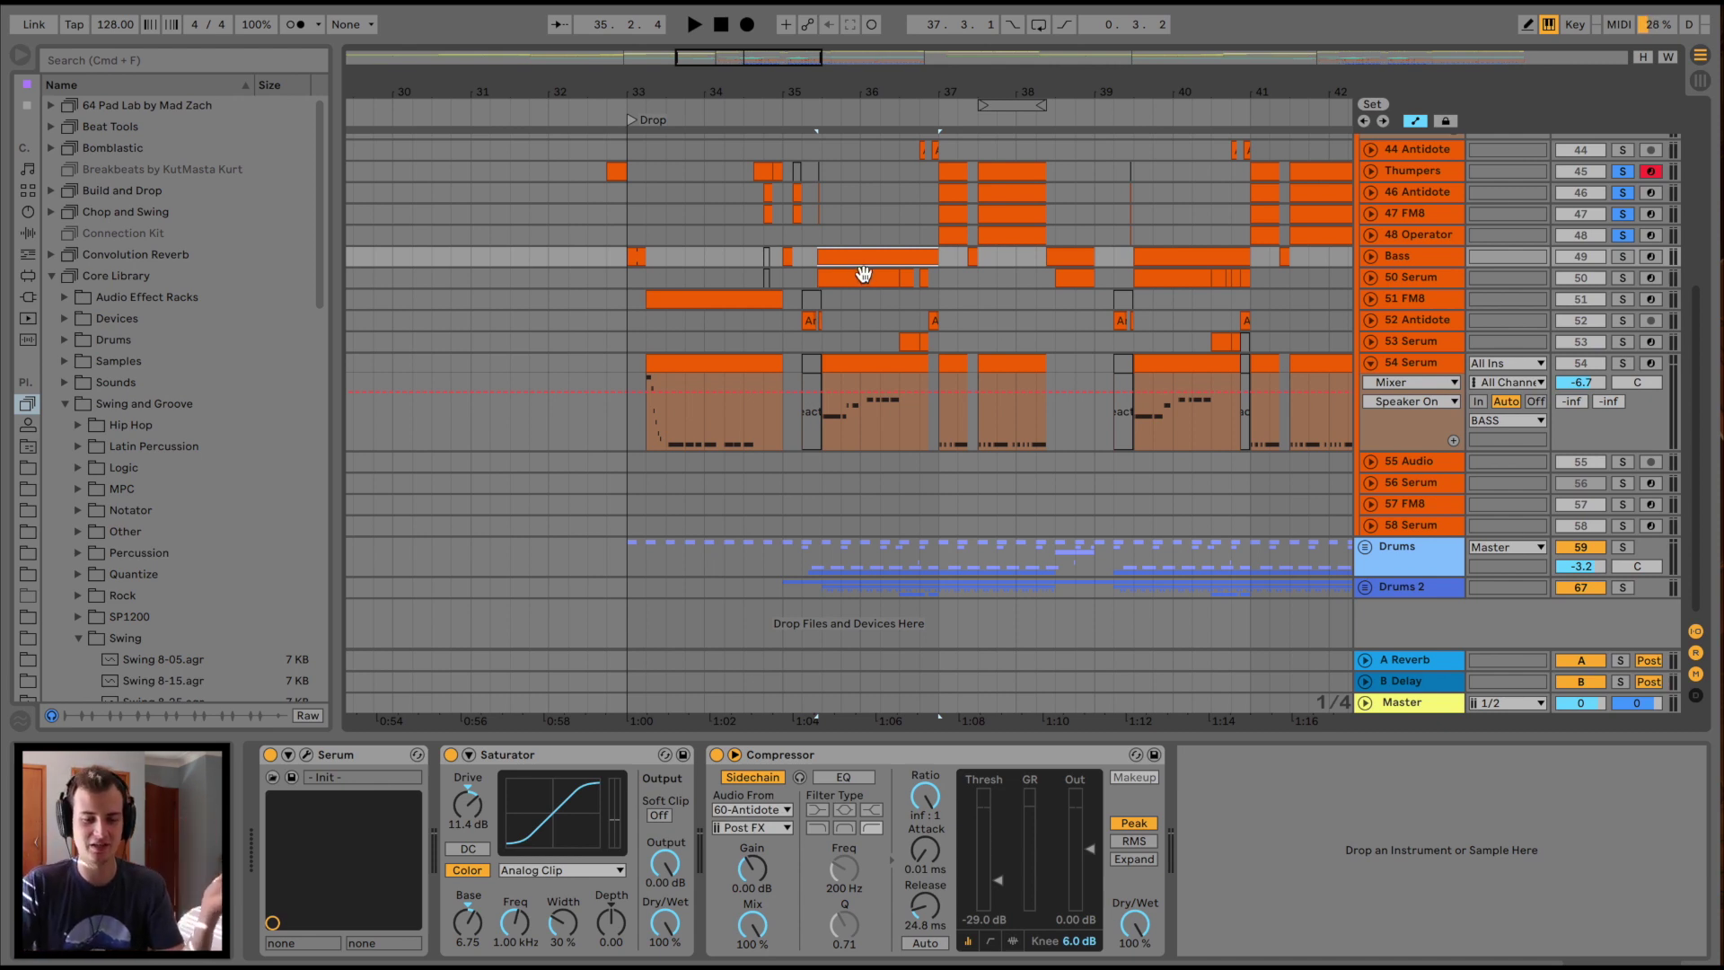
left_click(1371, 256)
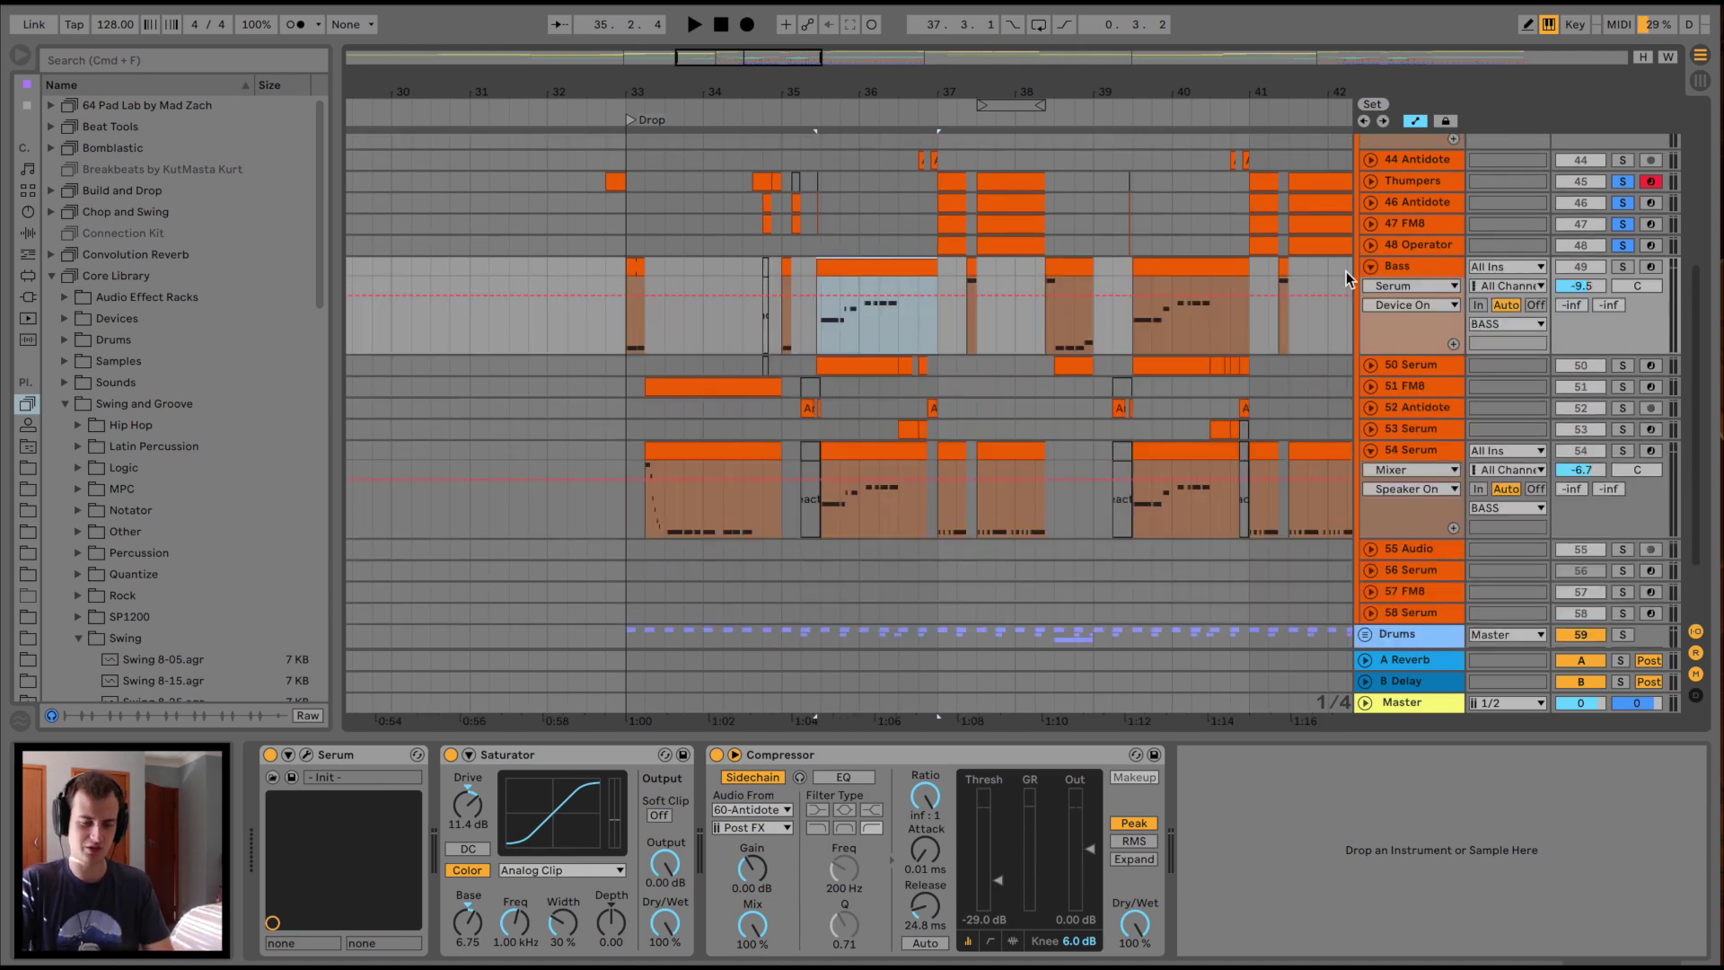
key("plus")
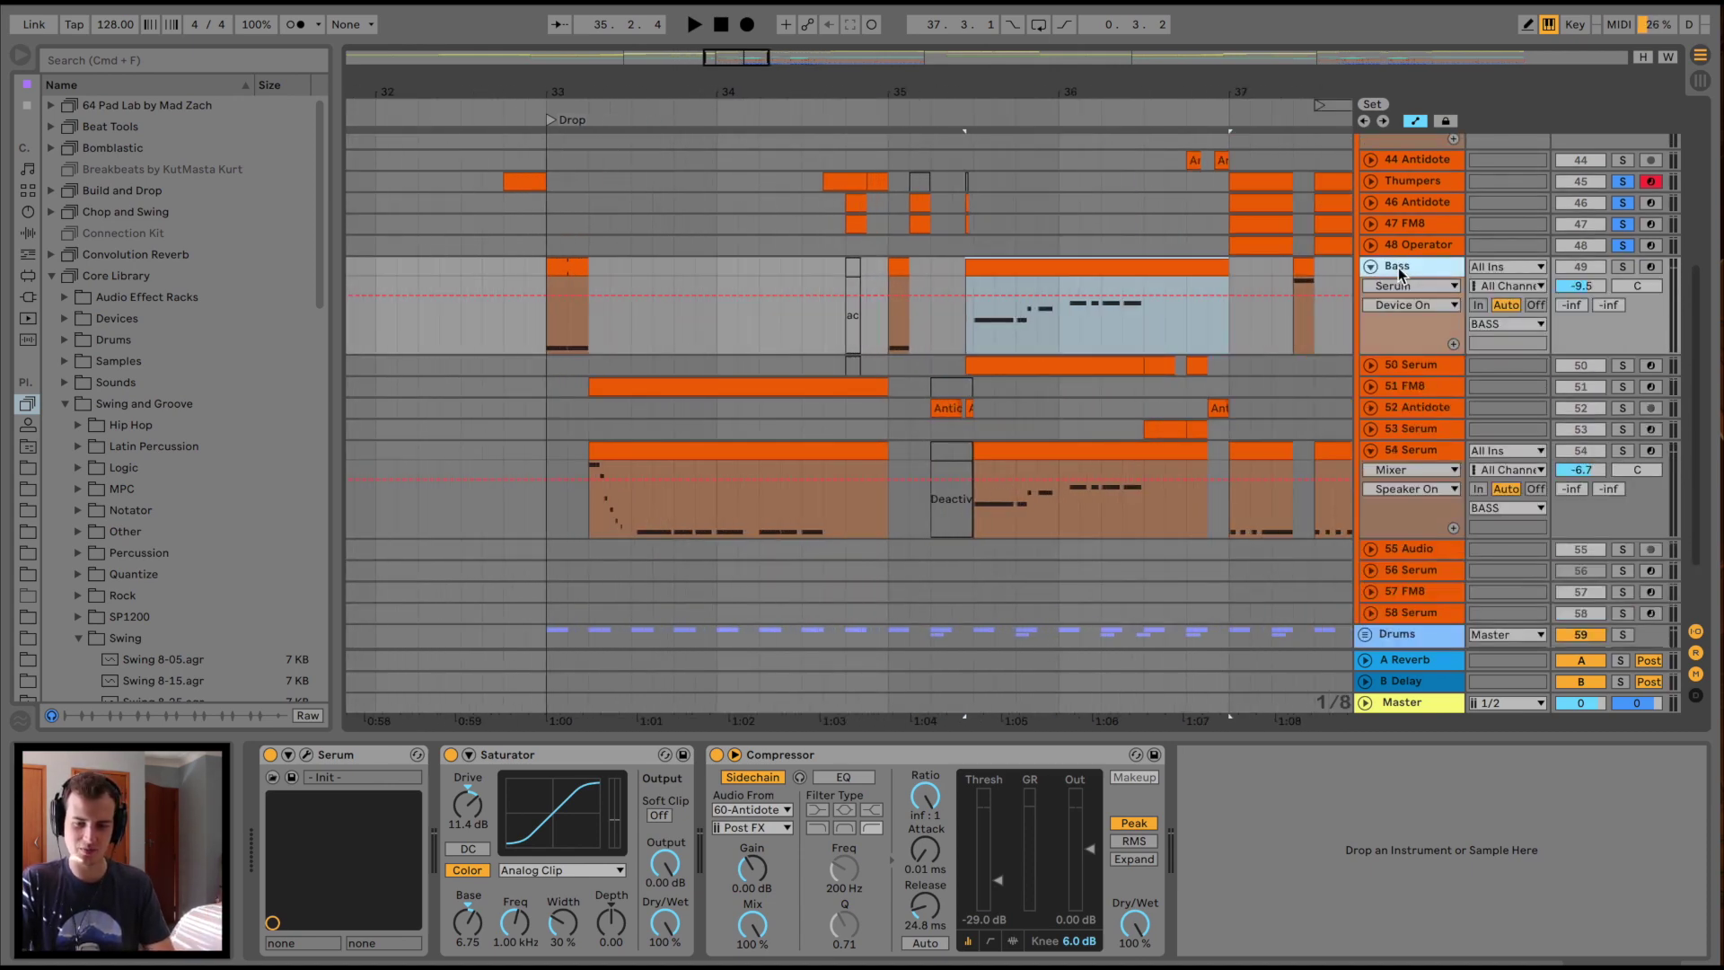
left_click(1651, 267)
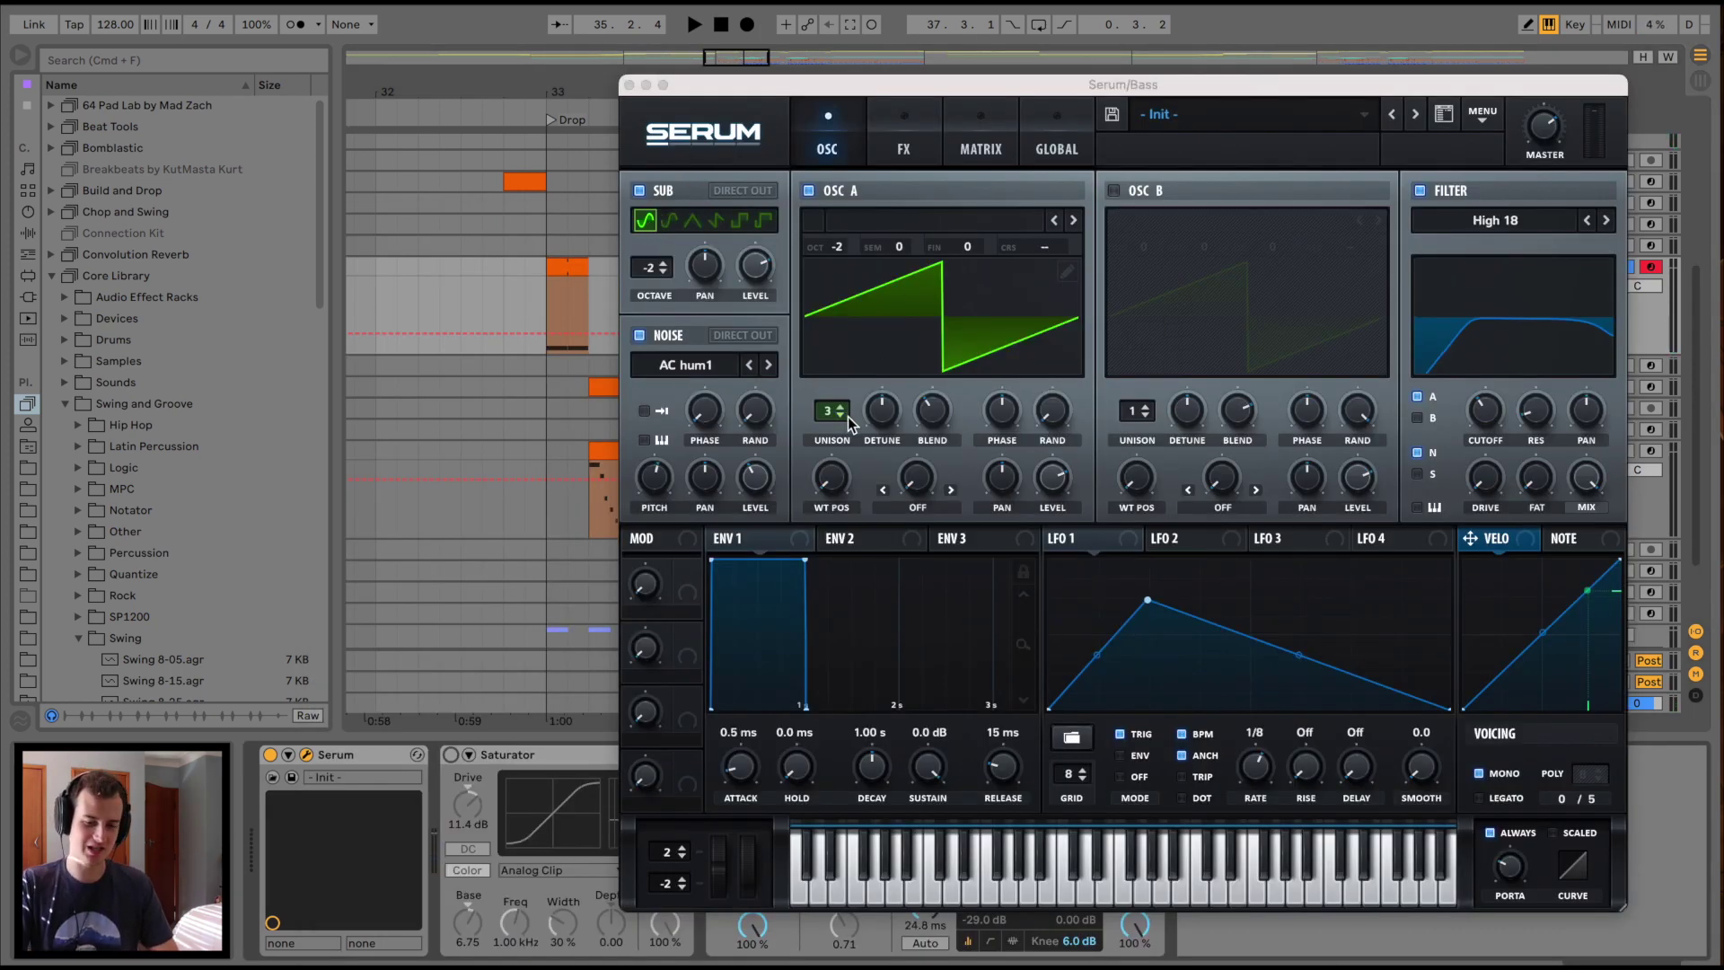
left_click(898, 144)
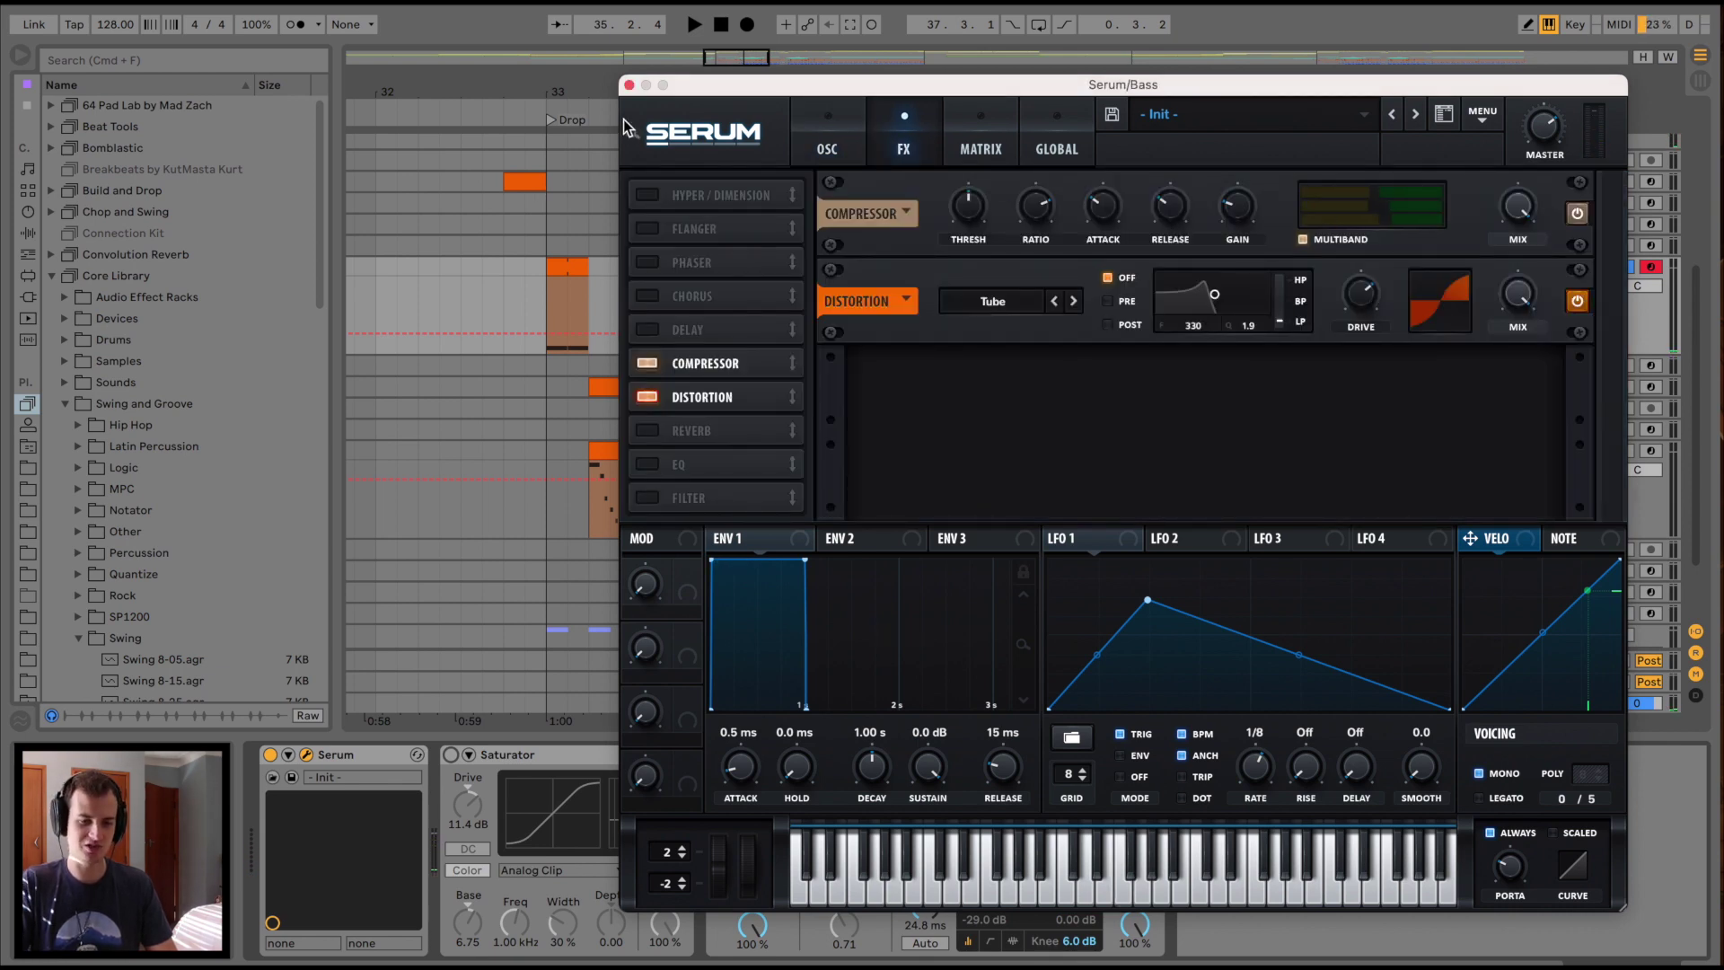
left_click(628, 84)
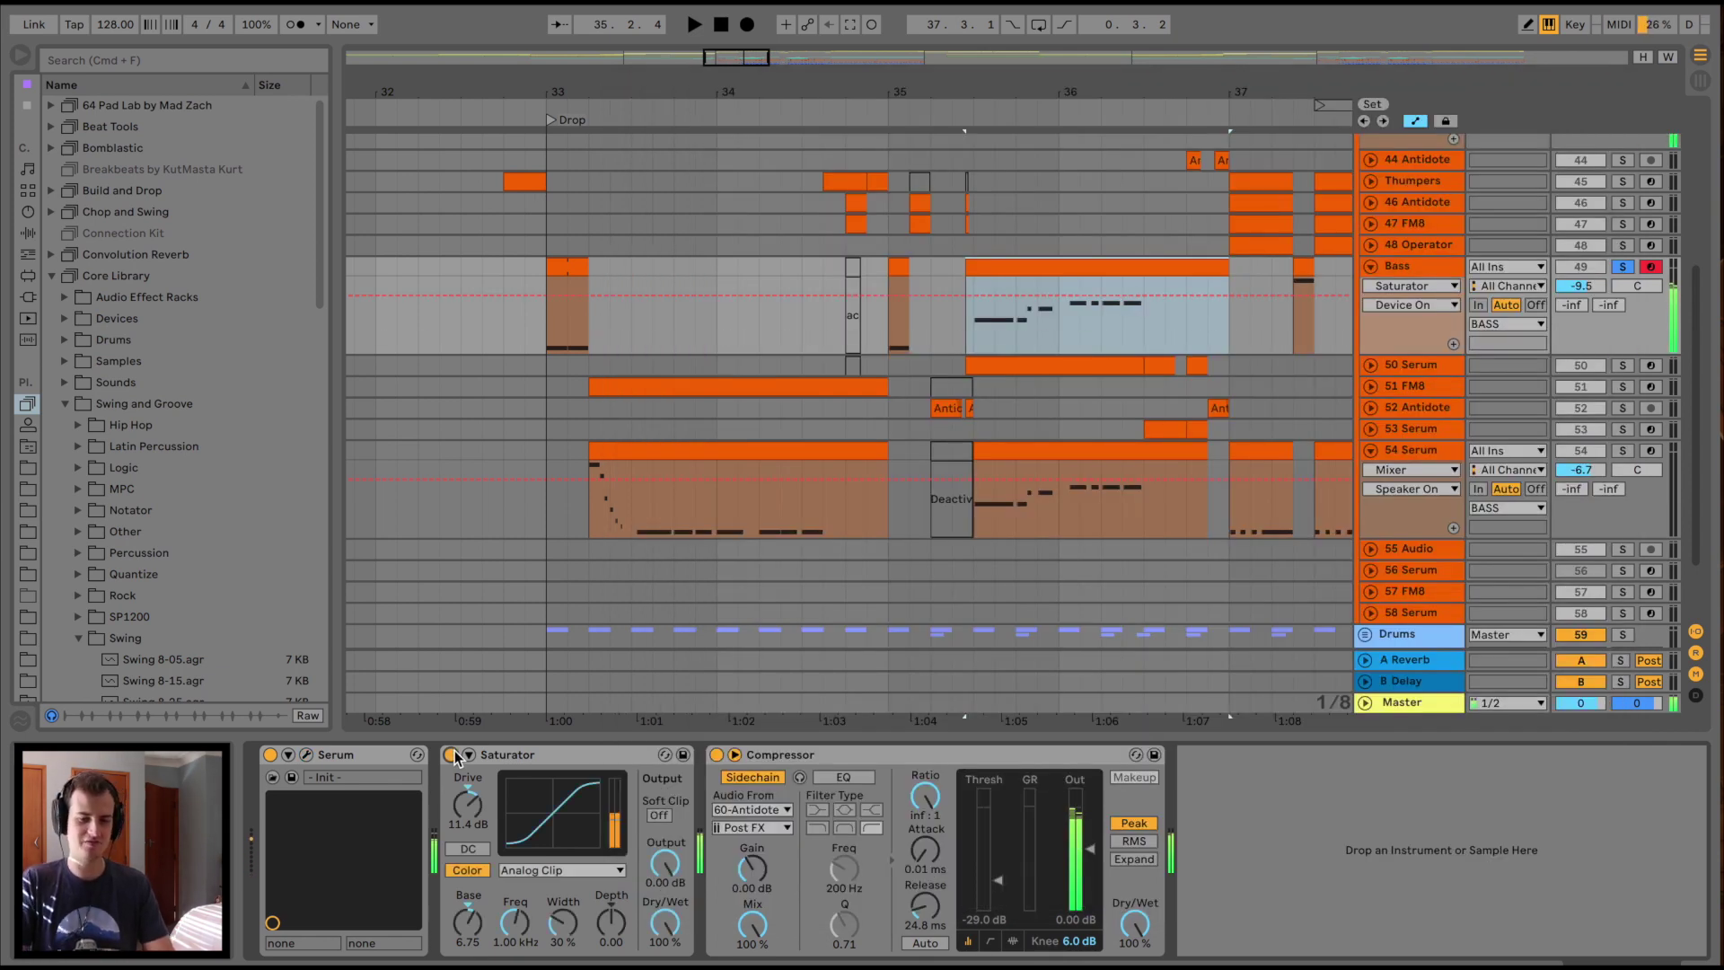
Play the soloed Bass track's selected clip from bar 35
scroll(783, 373, "right", 4)
scroll(784, 373, "up", 2)
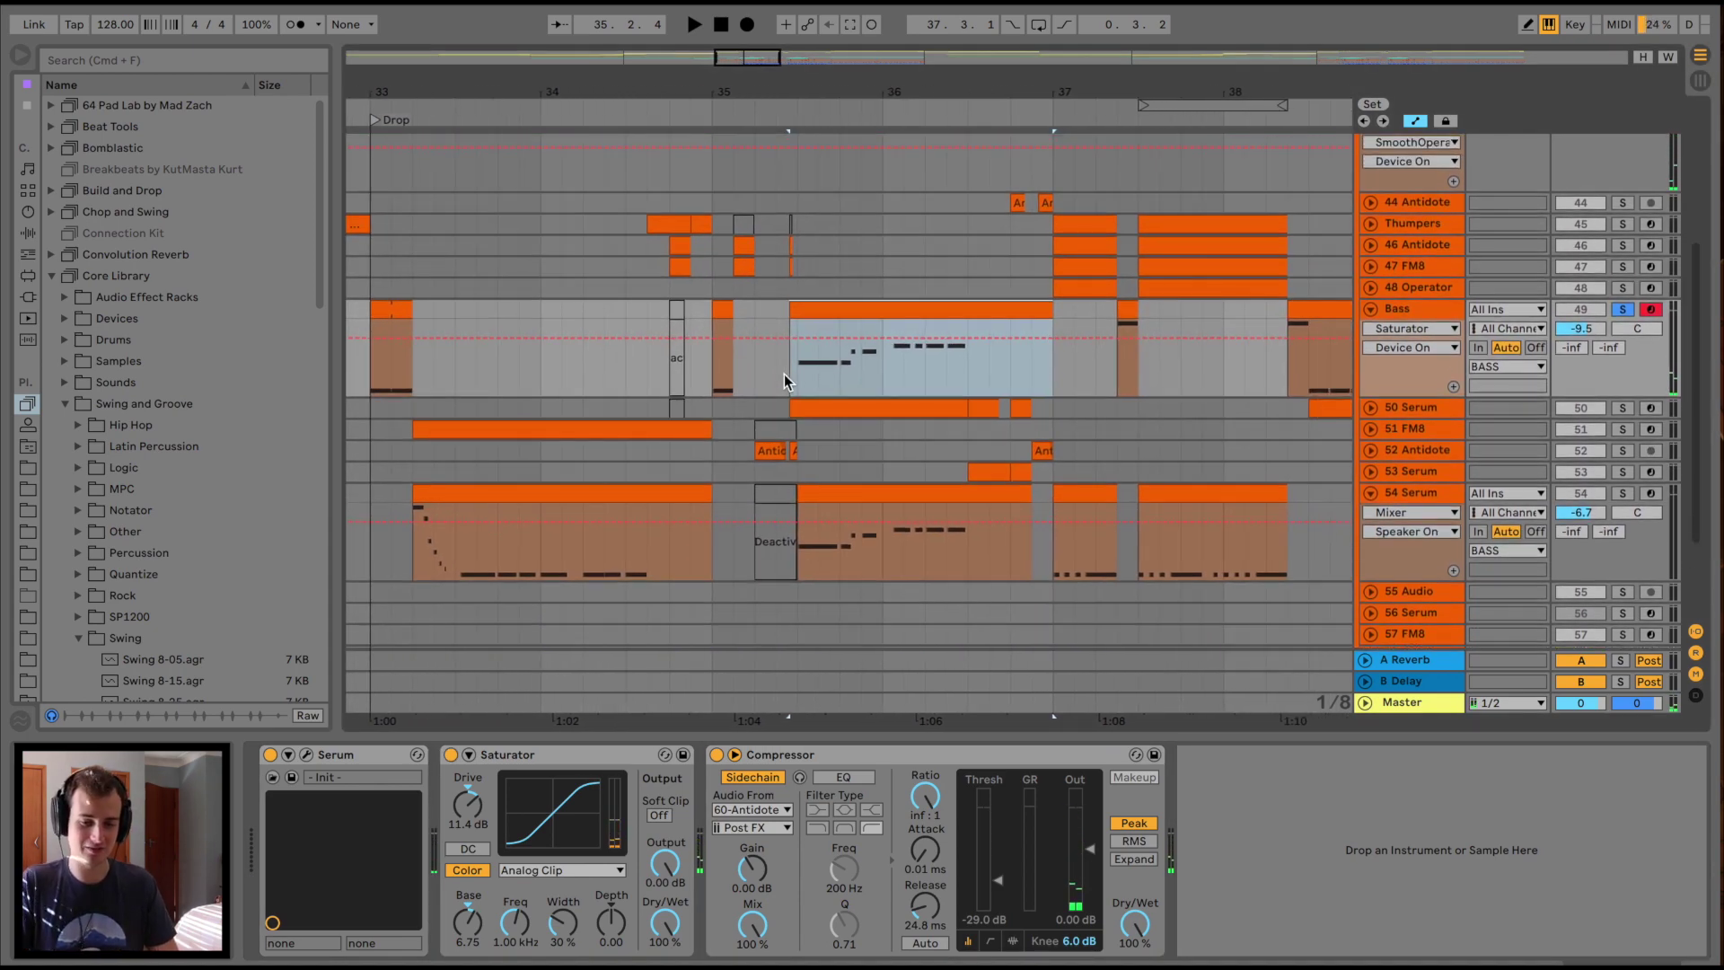
key("space")
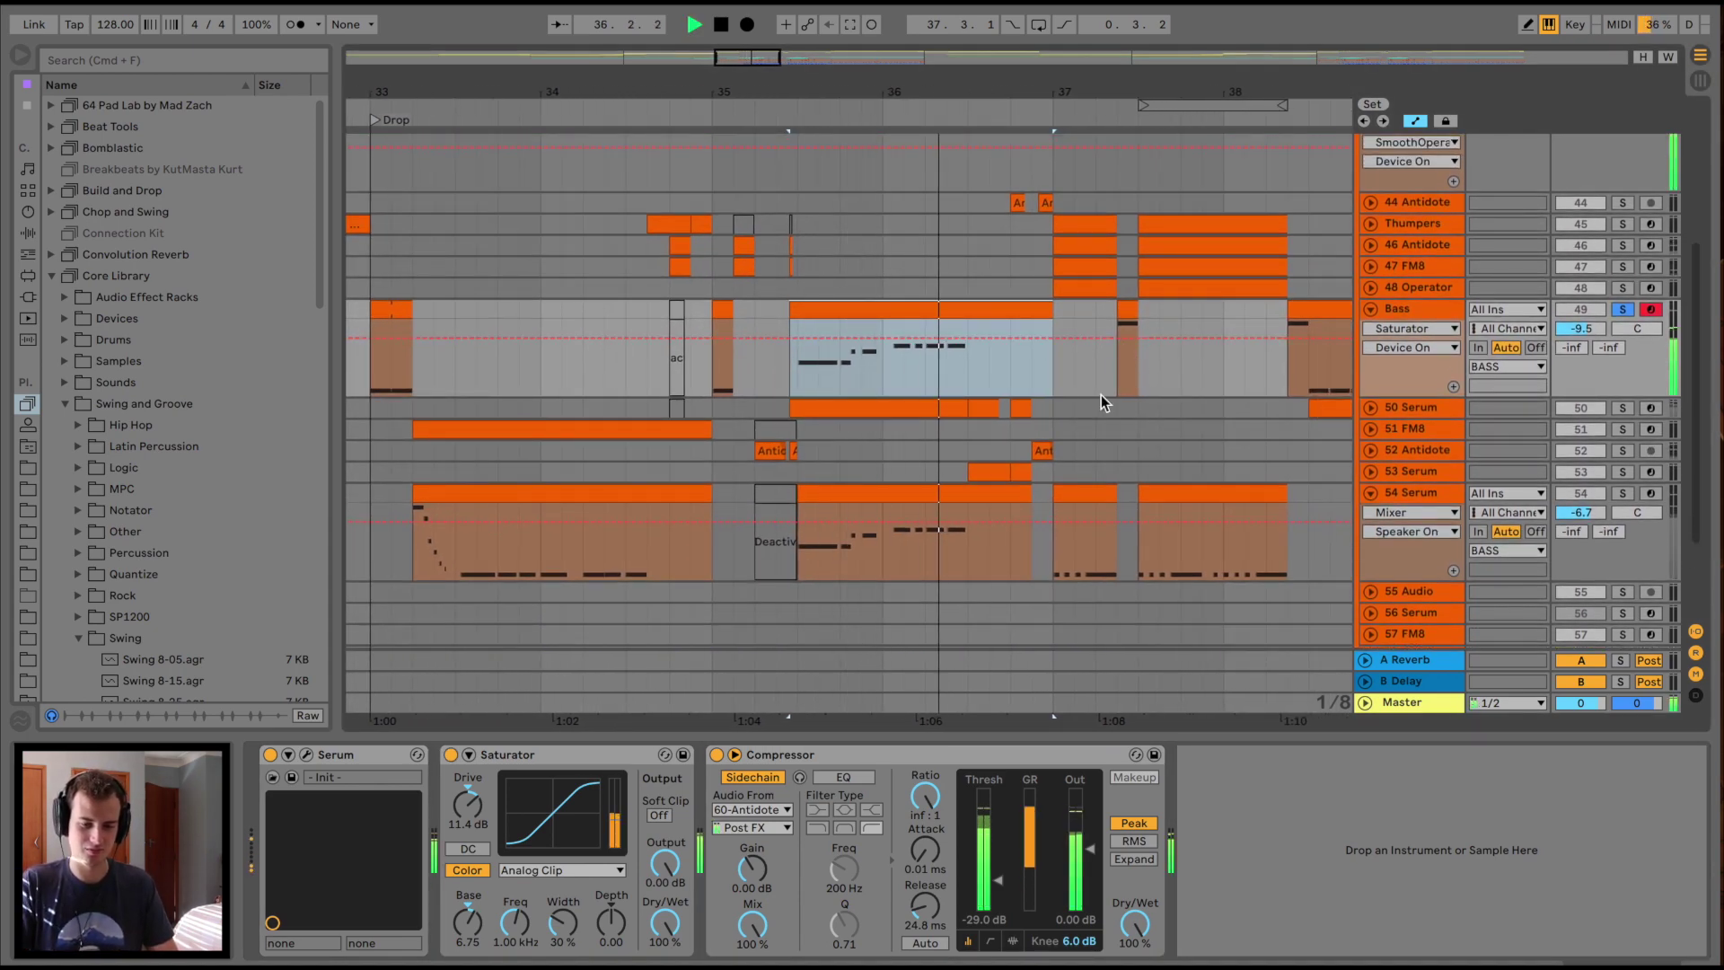
Stop playback, select and solo the 50 Serum clip's track, and examine its Serum patch's oscillators and effects page
left_click(813, 407)
key("space")
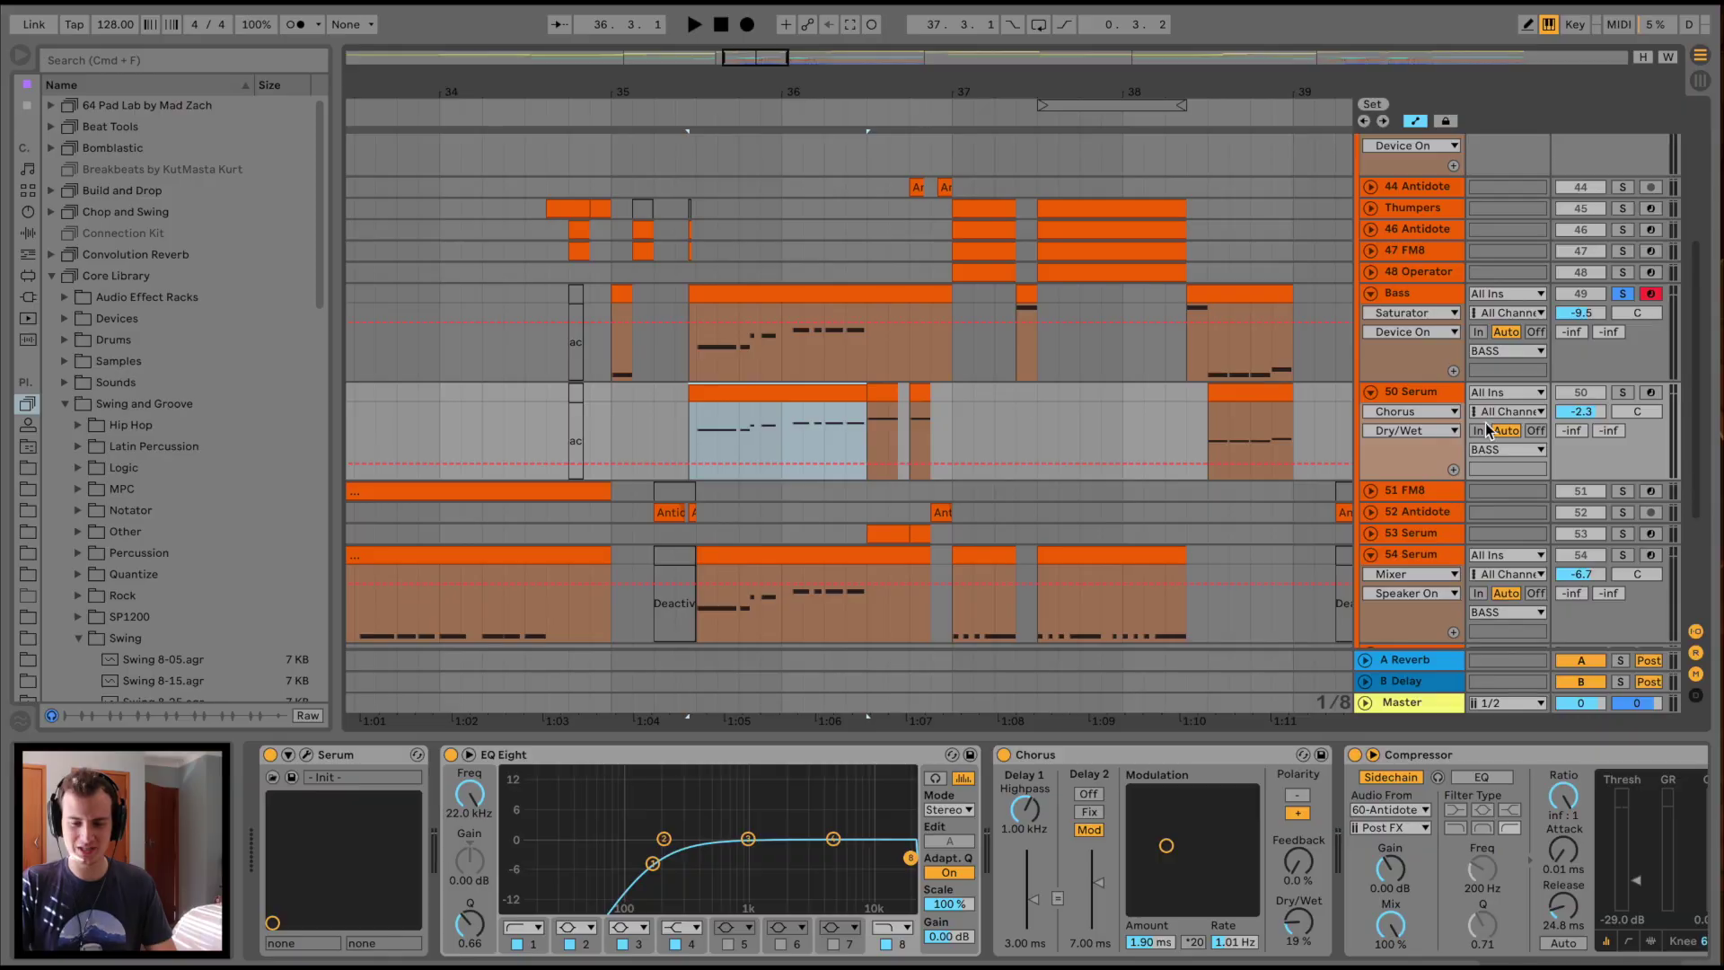
left_click(1622, 392)
left_click(306, 756)
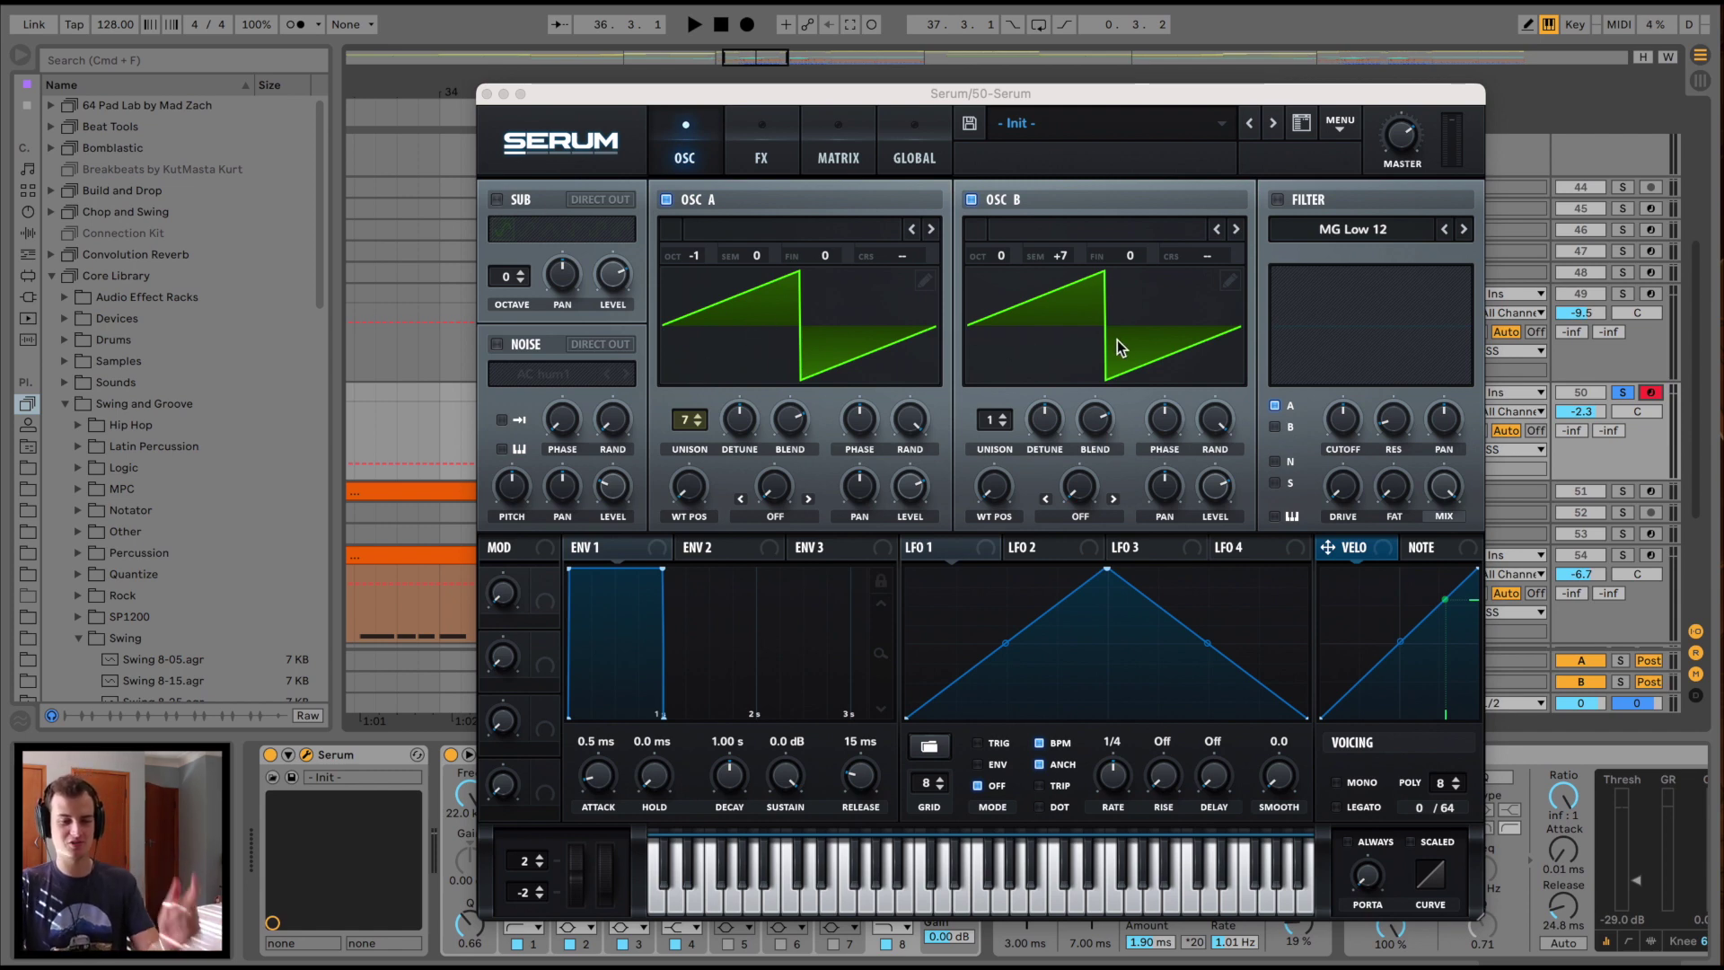
left_click(760, 157)
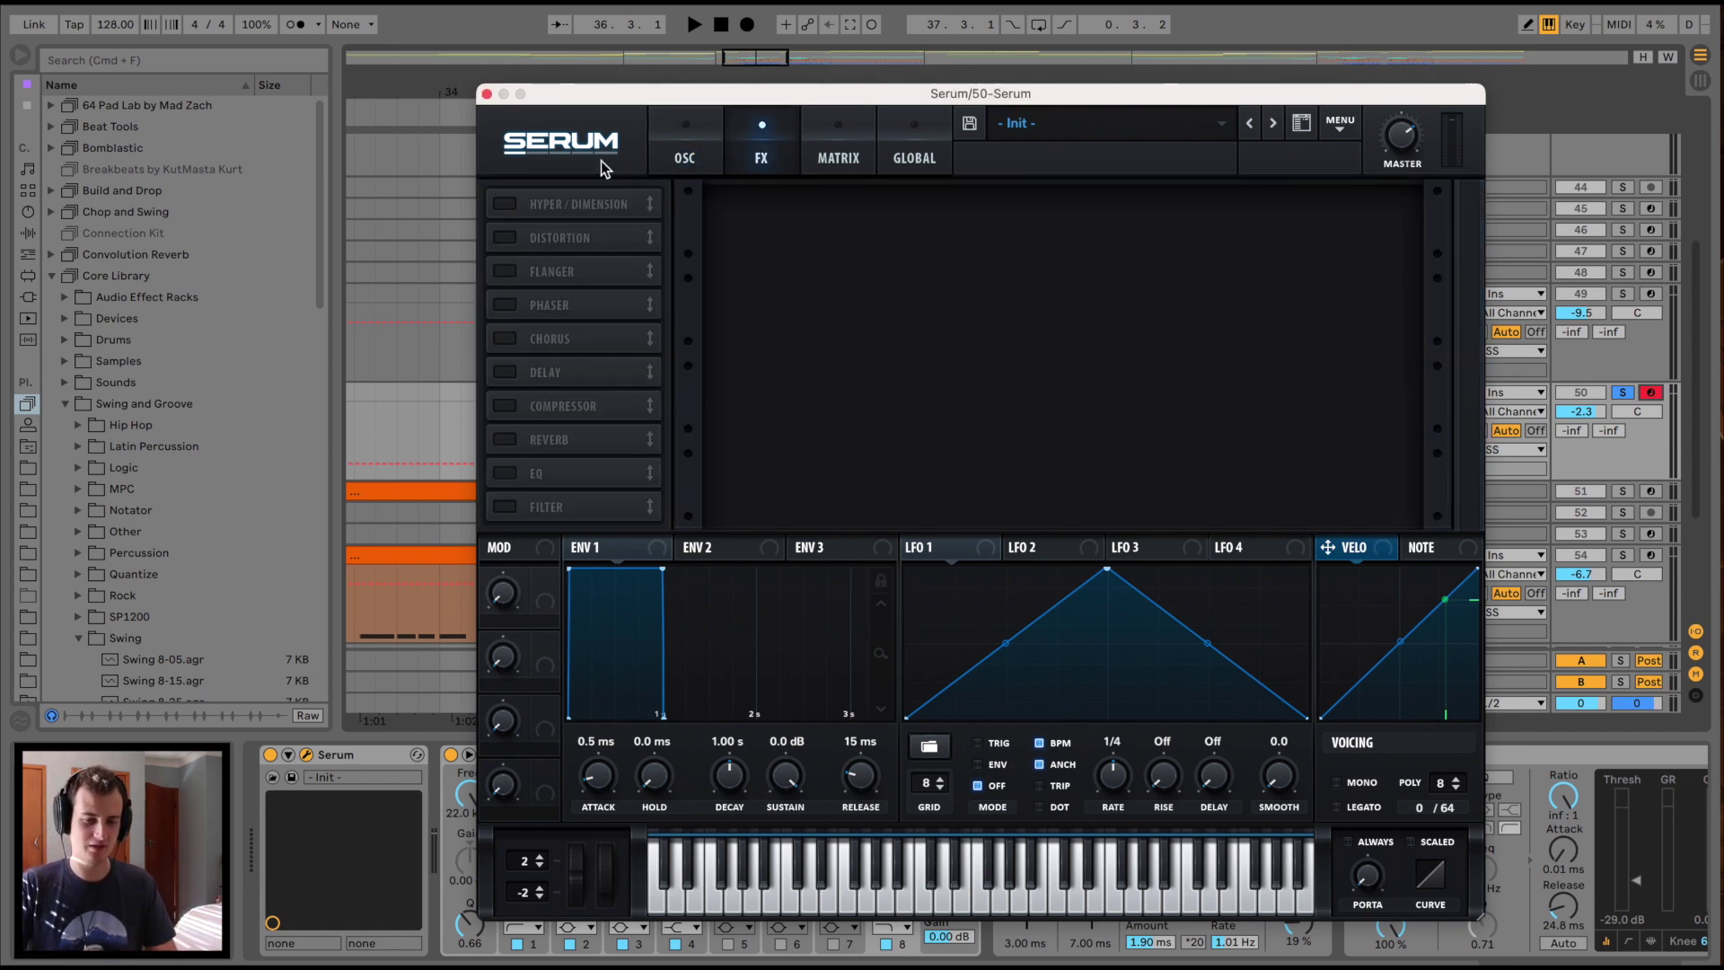
Switch Osc B off and back on in the 50 Serum patch to compare the sound, and hide the plugin window
left_click(683, 123)
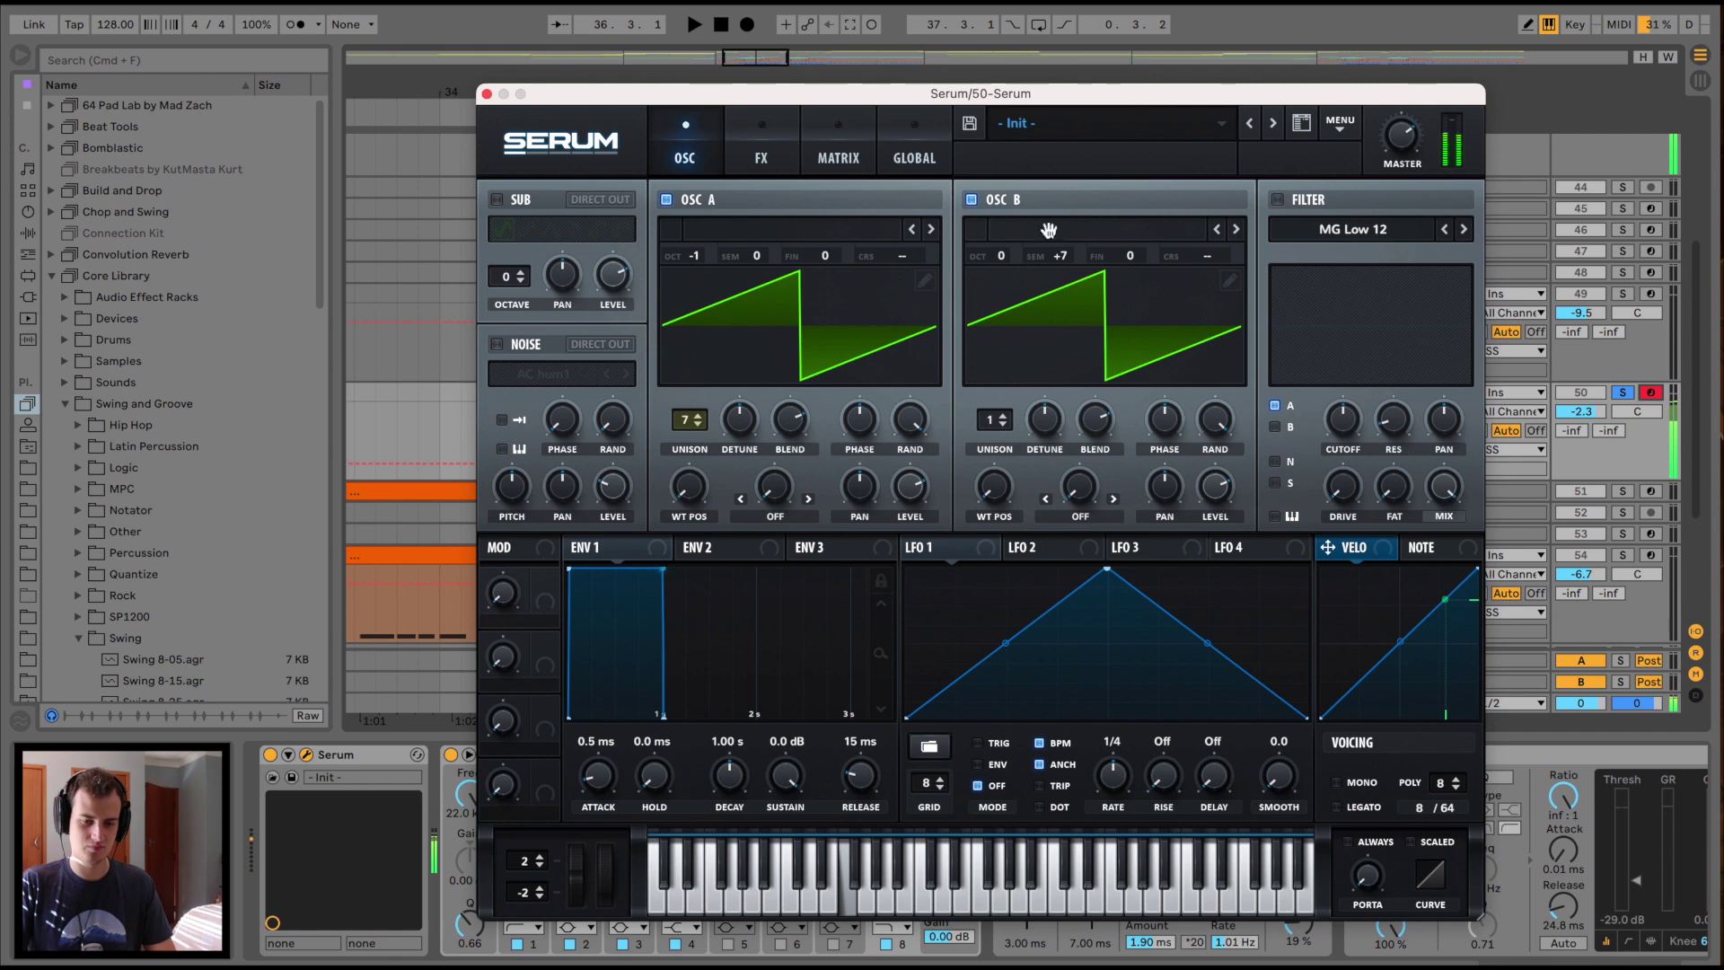
left_click(971, 201)
left_click(971, 201)
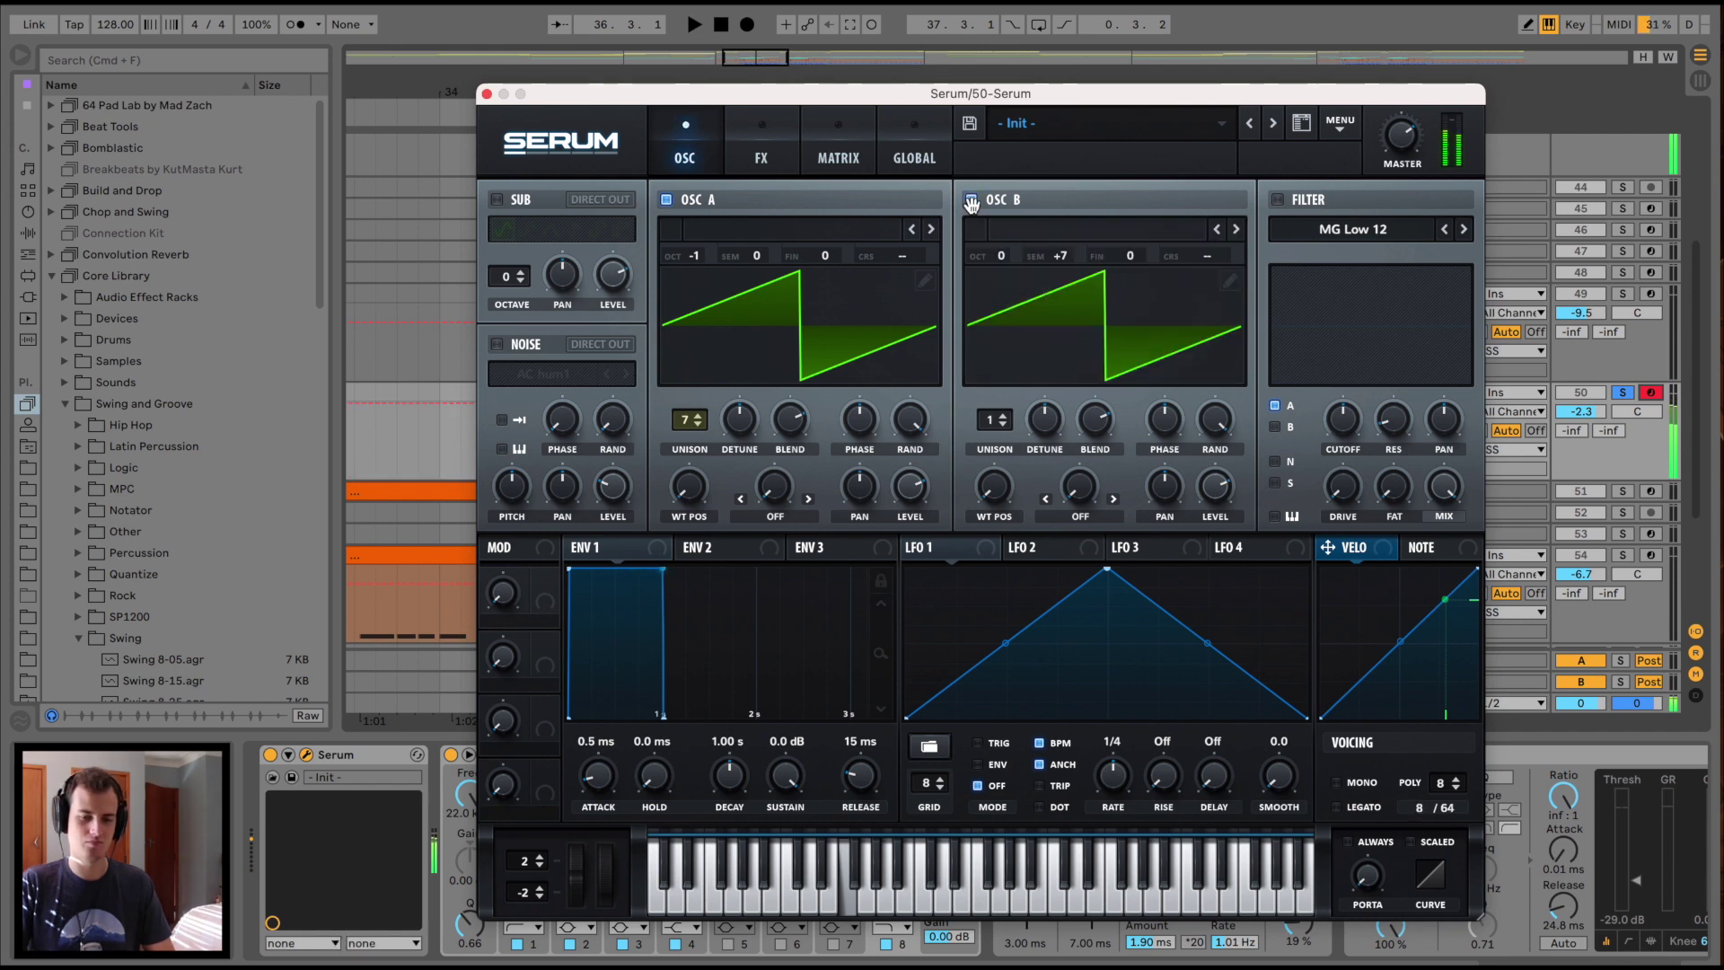
key("super+alt+p")
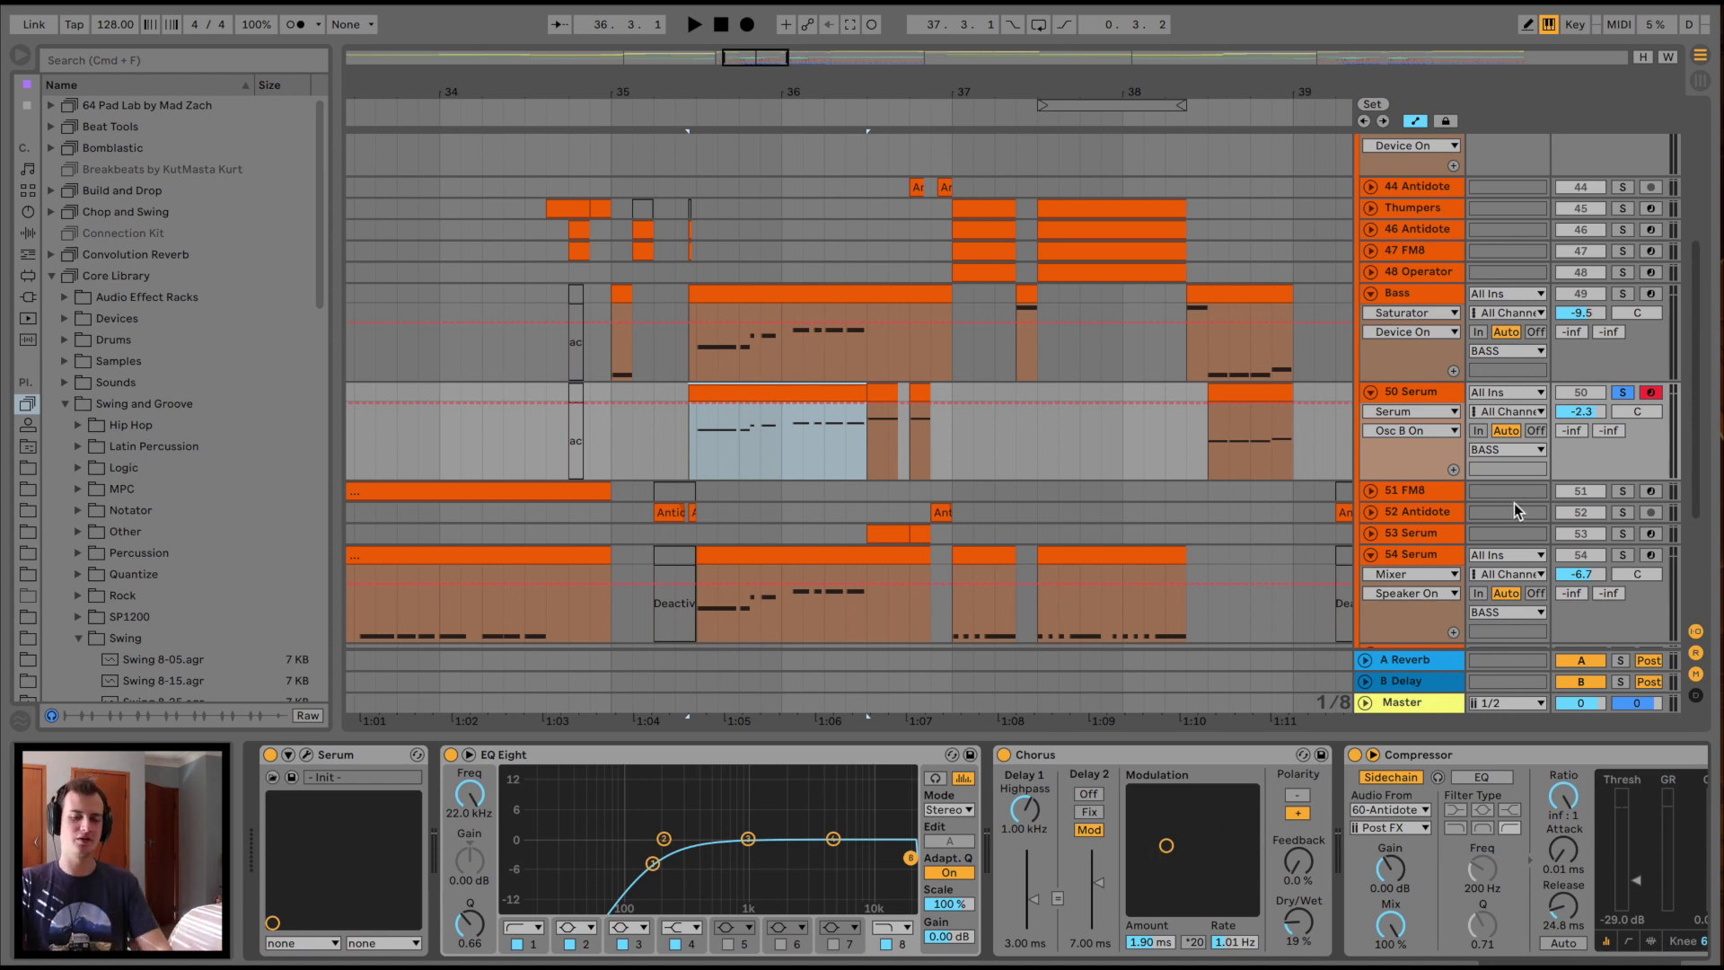
Play the 50 Serum clip soloed together with Bass, and fold the Bass track
key("space")
left_click(1622, 293, "ctrl")
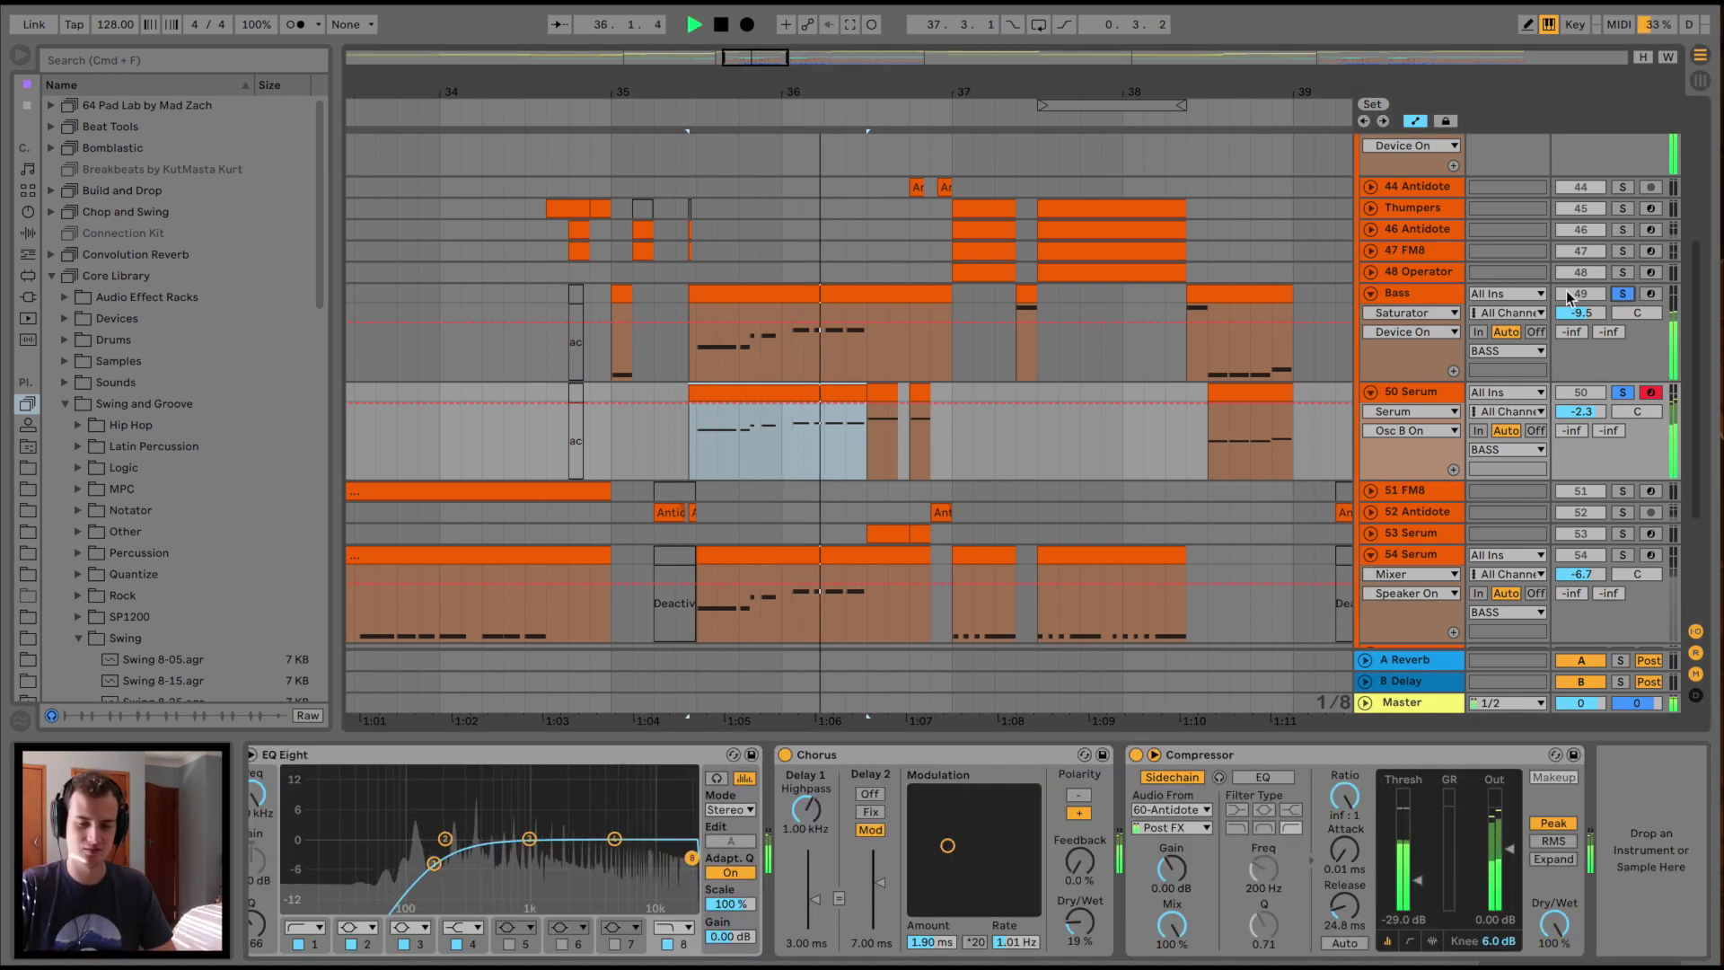
left_click(1370, 293)
Unfold 51 FM8, play its soloed clip after the Drop marker, and place the playback start at bar 34
key("minus")
left_click(640, 330)
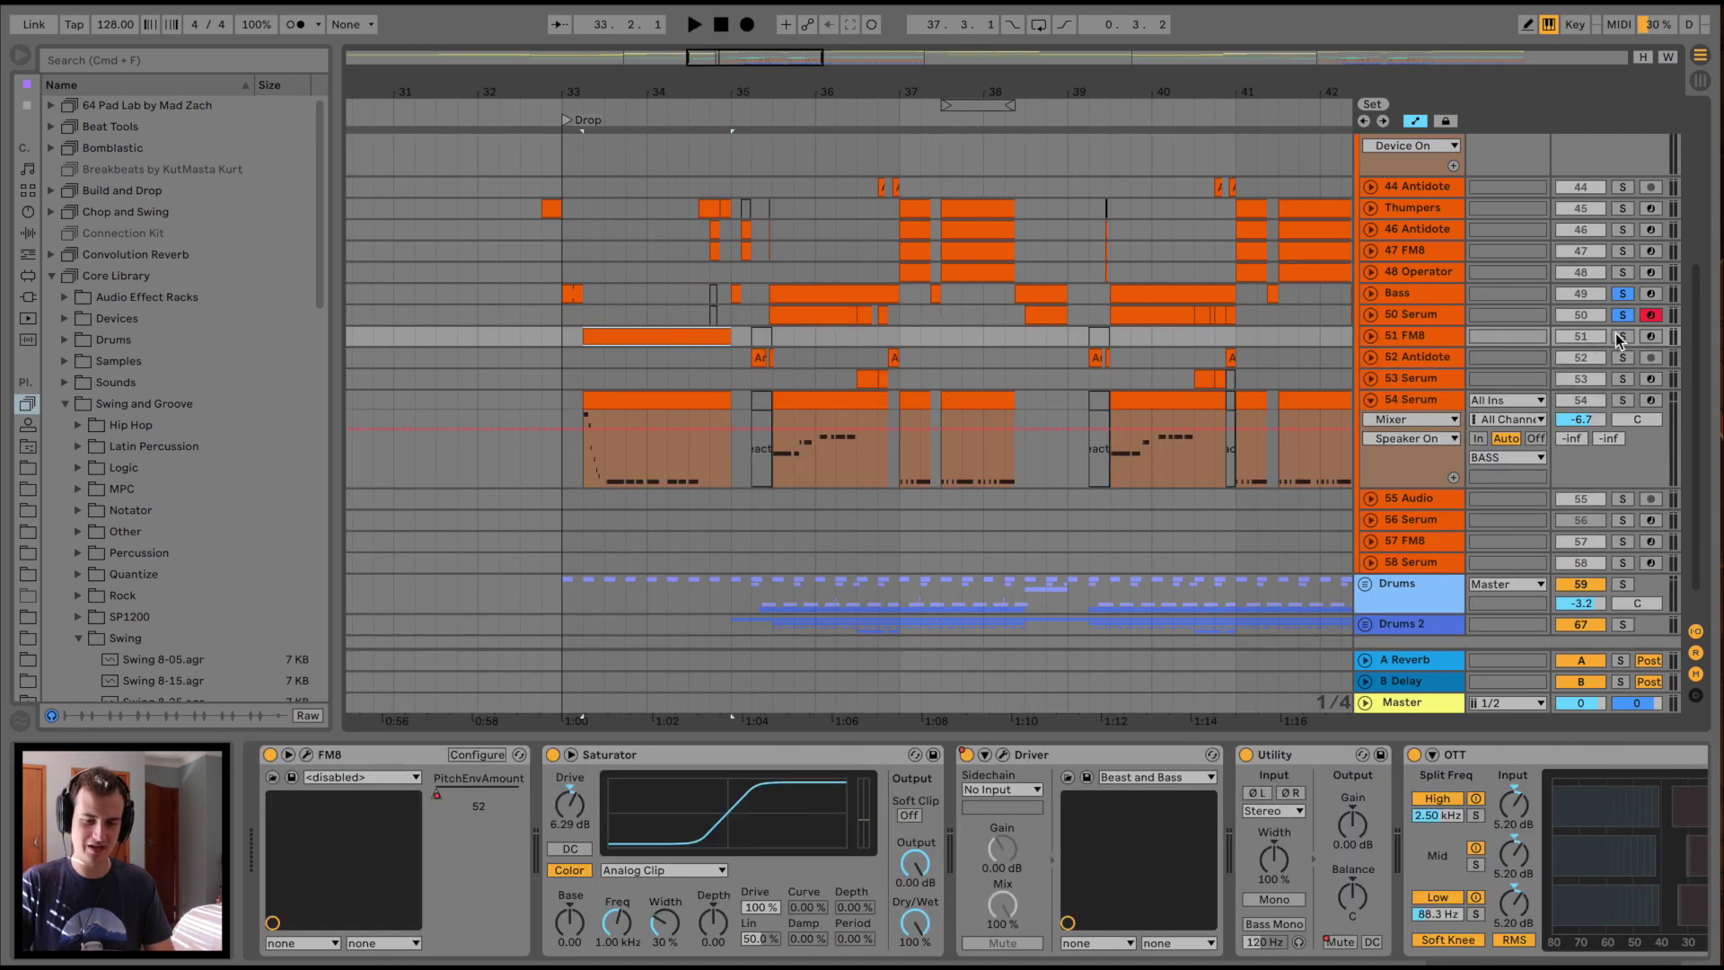
left_click(1623, 336)
key("space")
left_click(1370, 335)
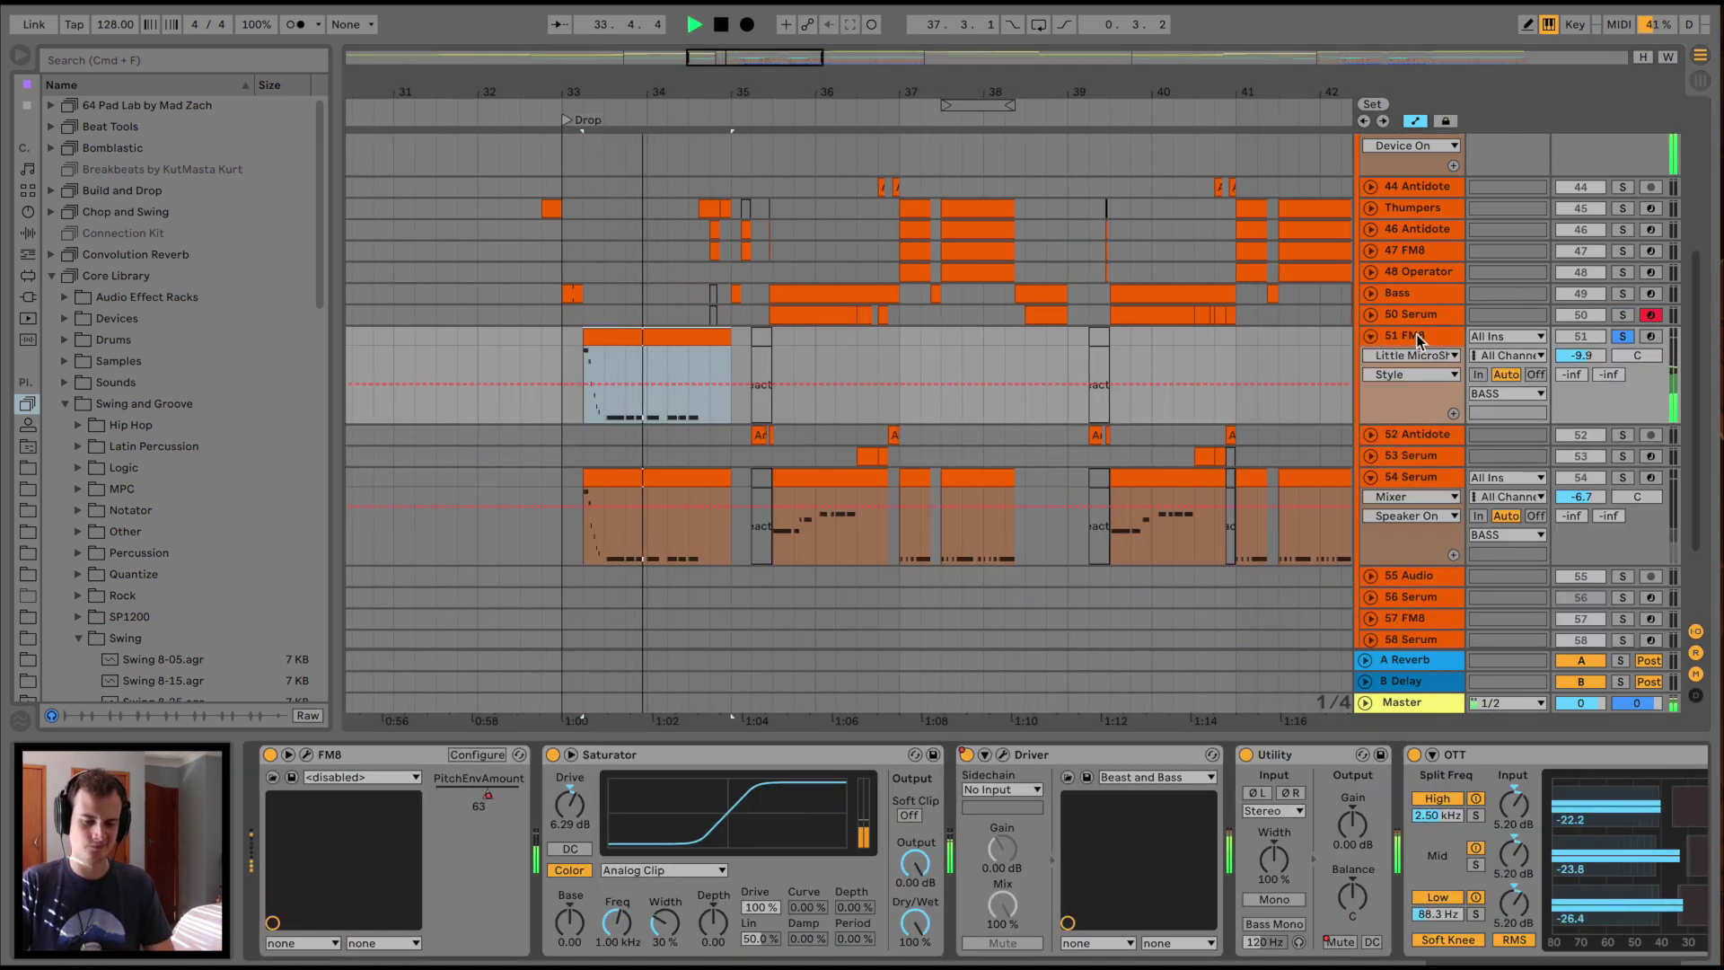
left_click(682, 361)
key("space")
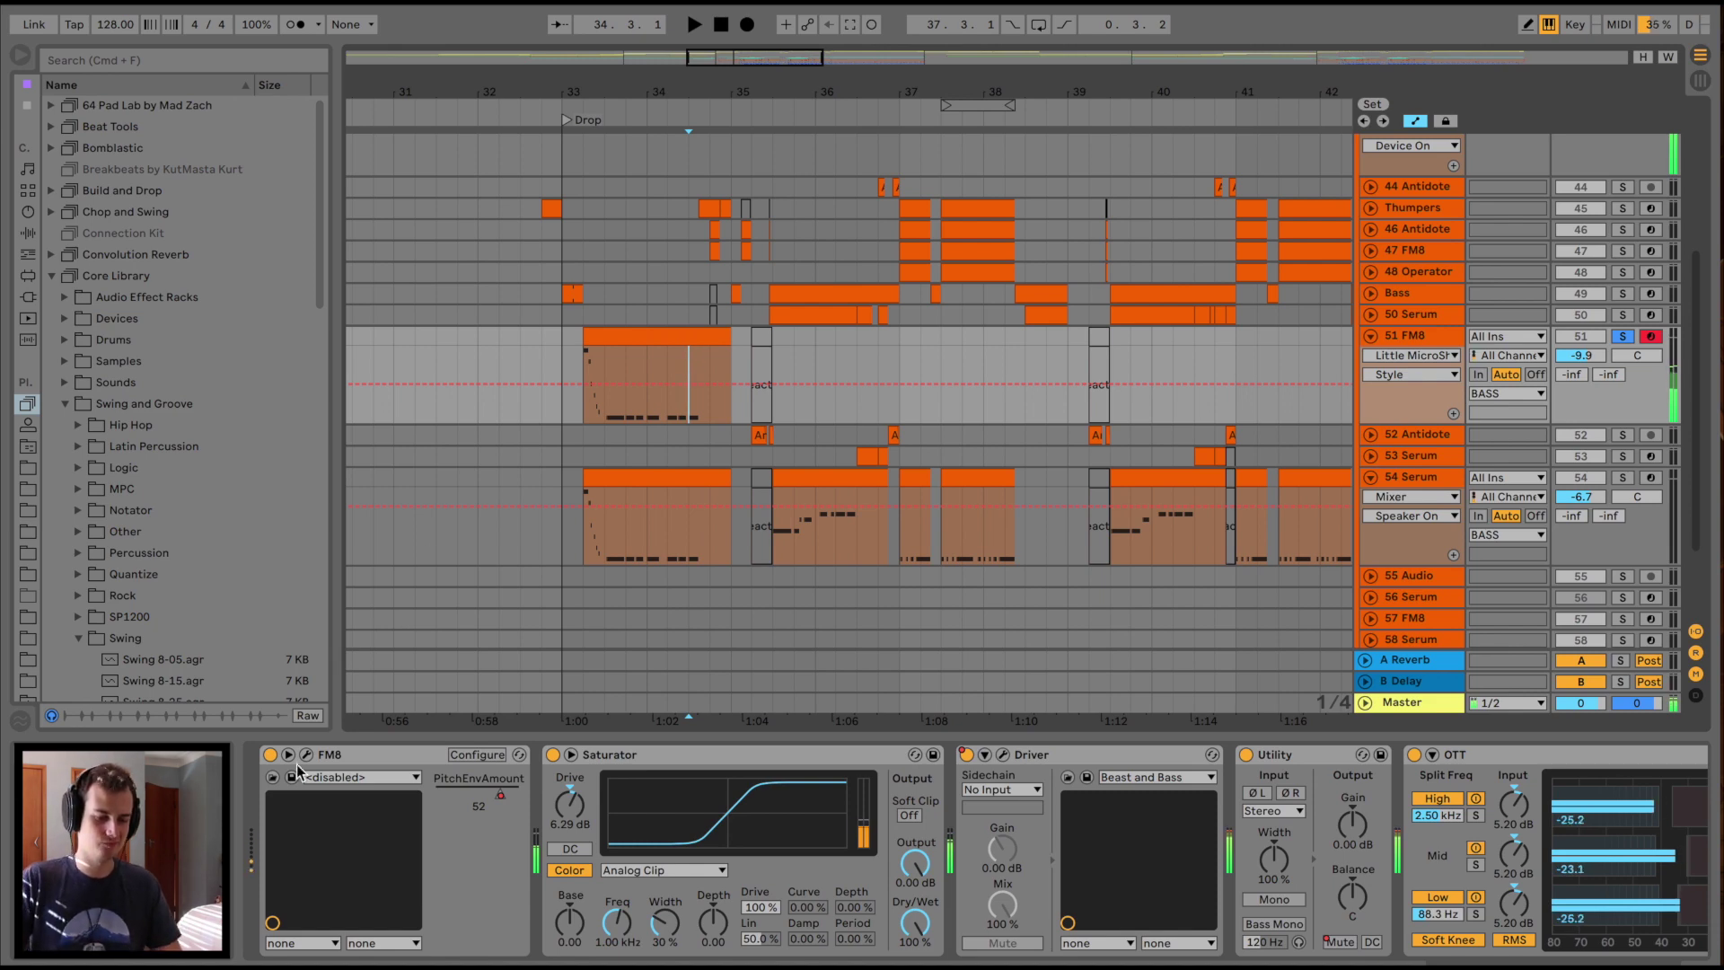
Show the 51 FM8 plugin window, move it into view to examine its FM matrix and operators, and hide it
key("super+alt+p")
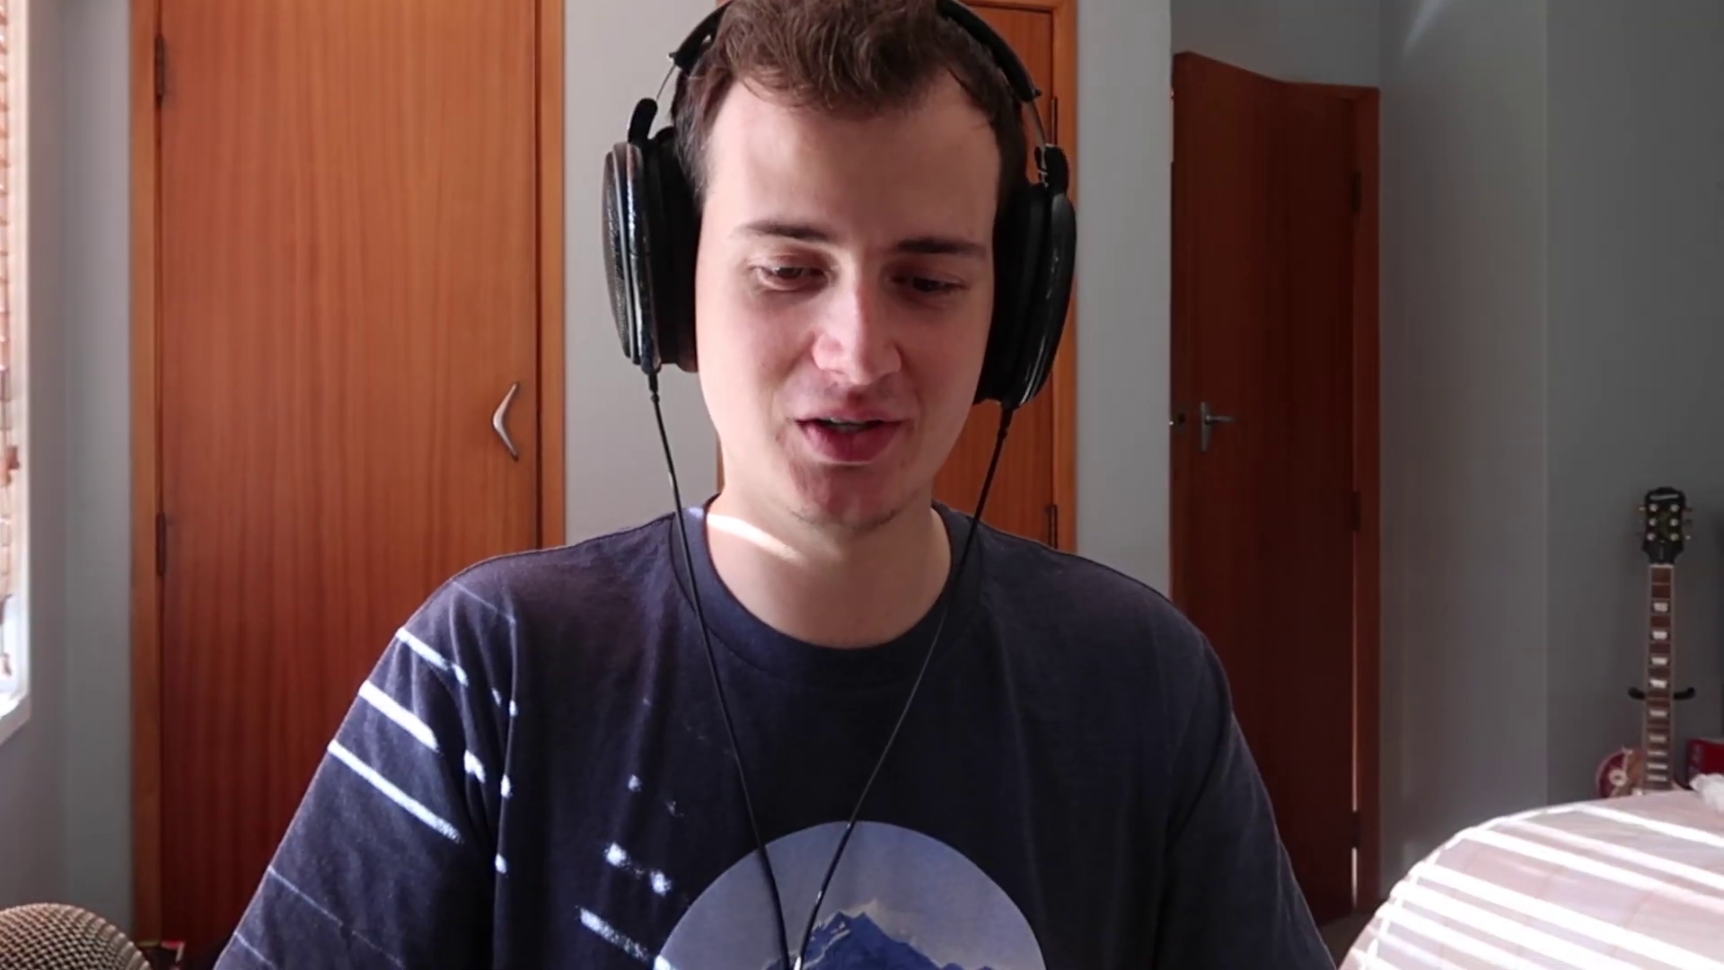
left_click_drag(1124, 159, 1139, 215)
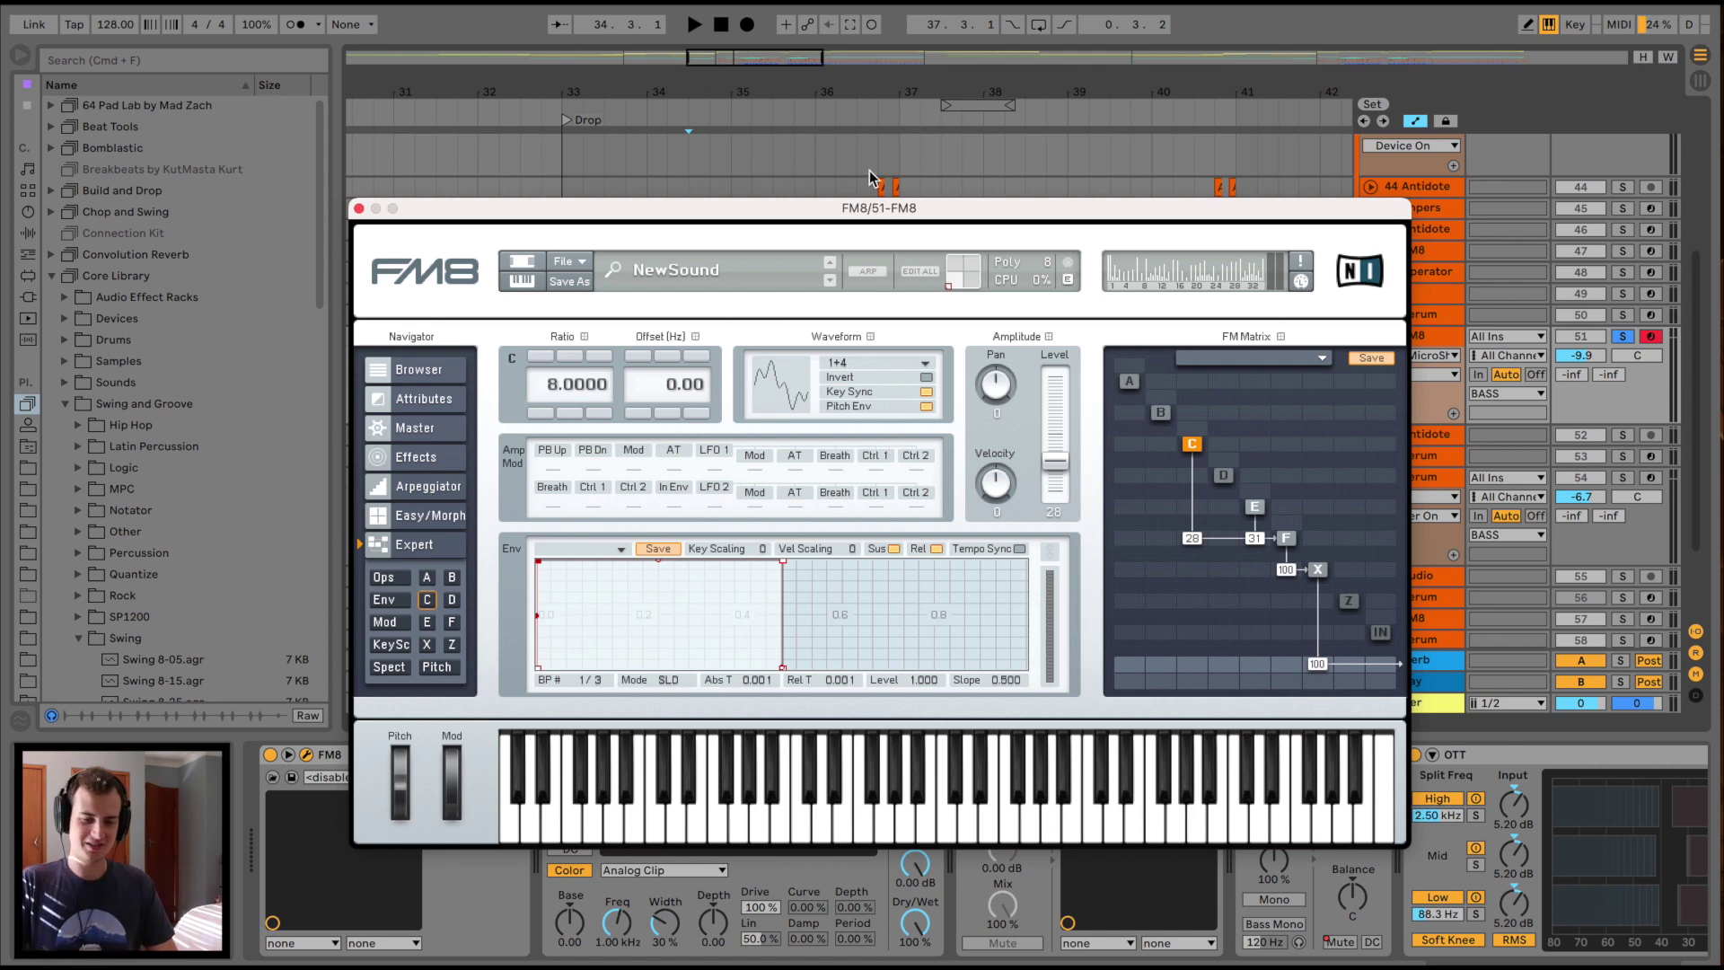
key("super+alt+p")
Open the Driver effect on 51 FM8 to examine its settings, and show the automation for its device switch
scroll(799, 794, "right", 5)
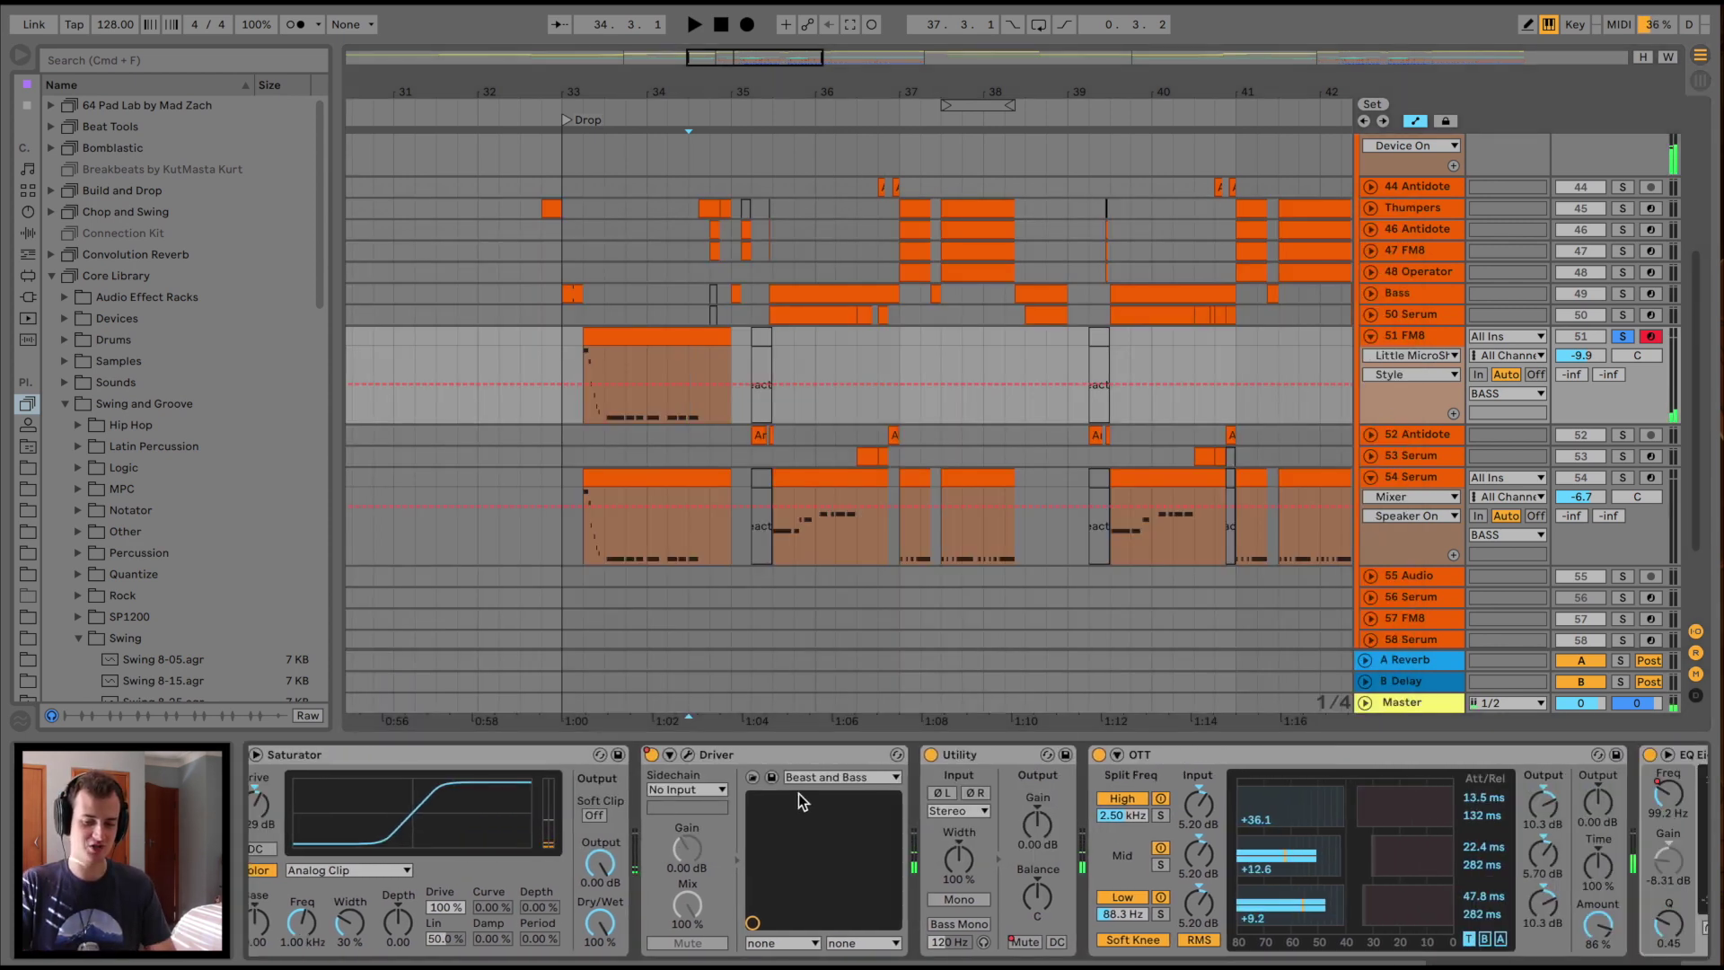
left_click(687, 756)
left_click_drag(862, 331, 1251, 495)
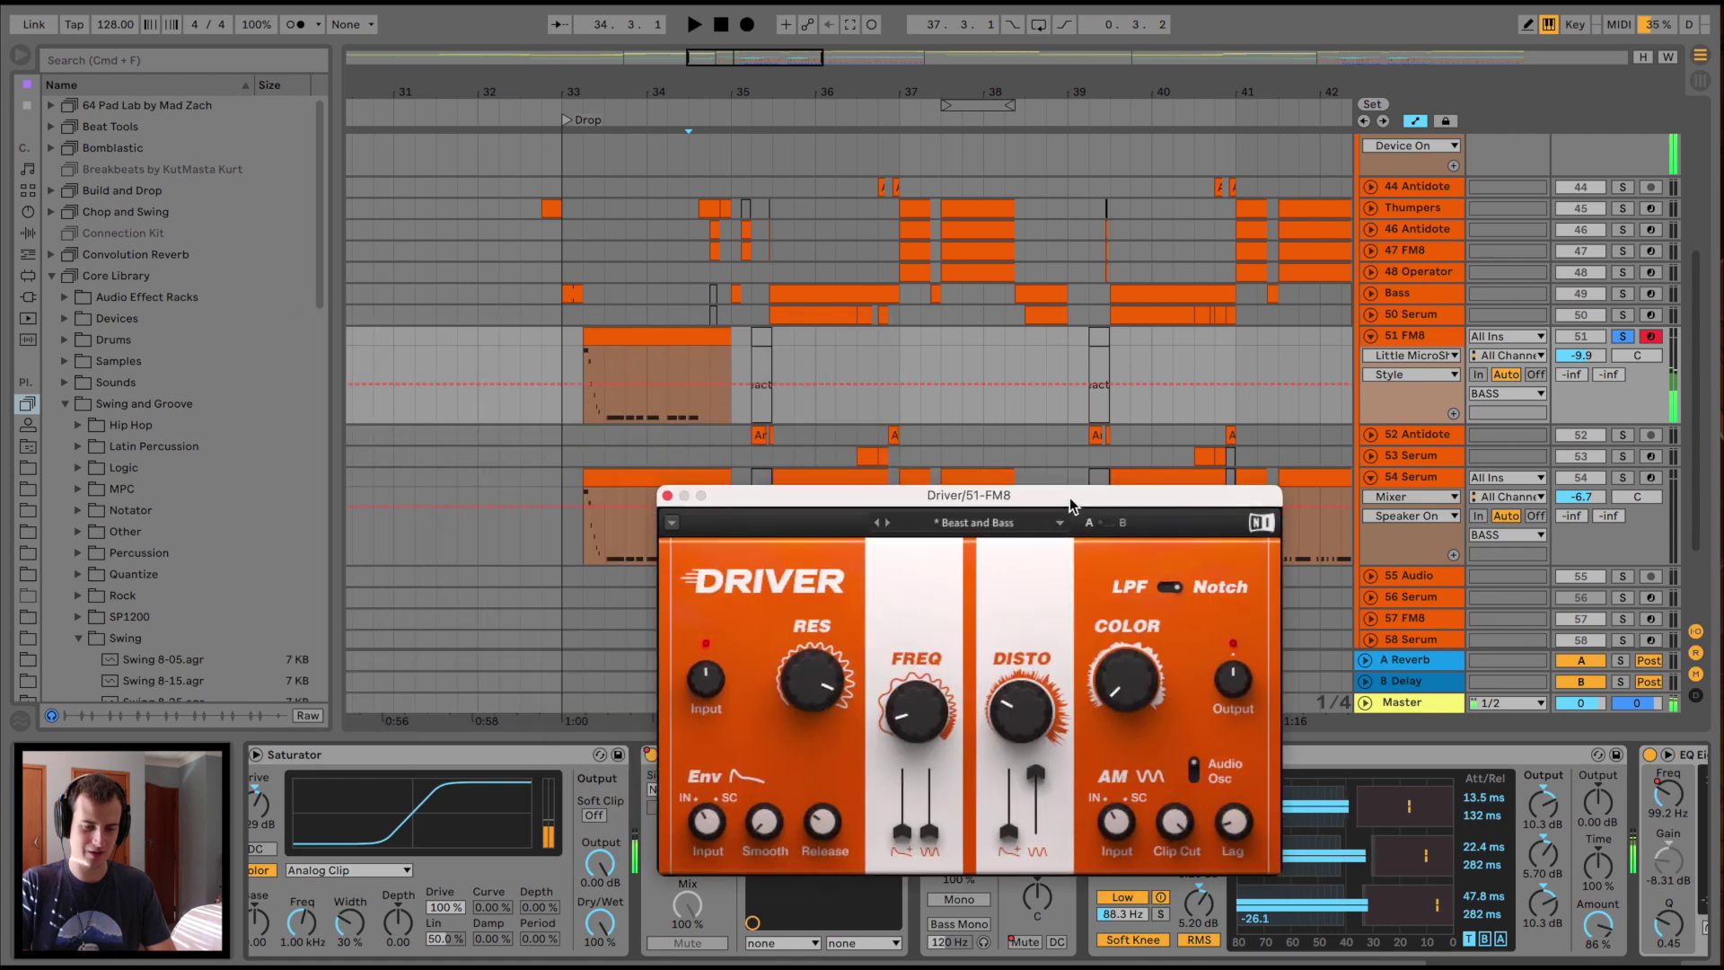
right_click(651, 765)
left_click(709, 806)
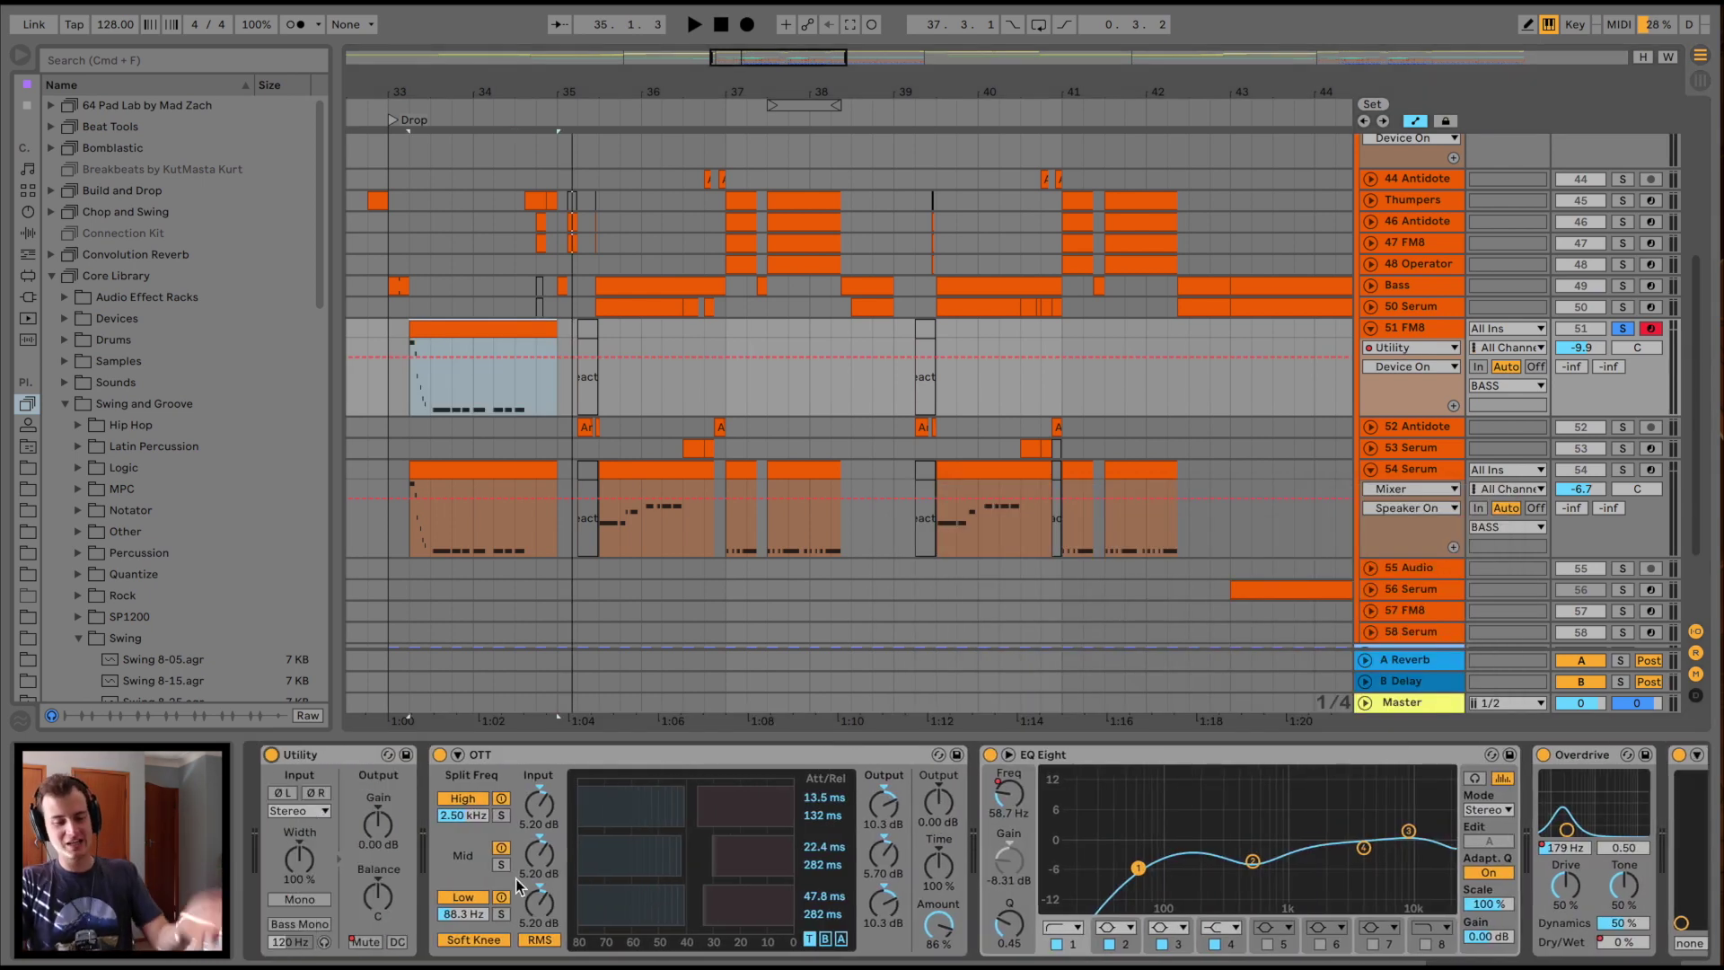
Show the EQ Eight's 1 Frequency automation on 51 FM8 and play the clip from its start
scroll(515, 878, "right", 3)
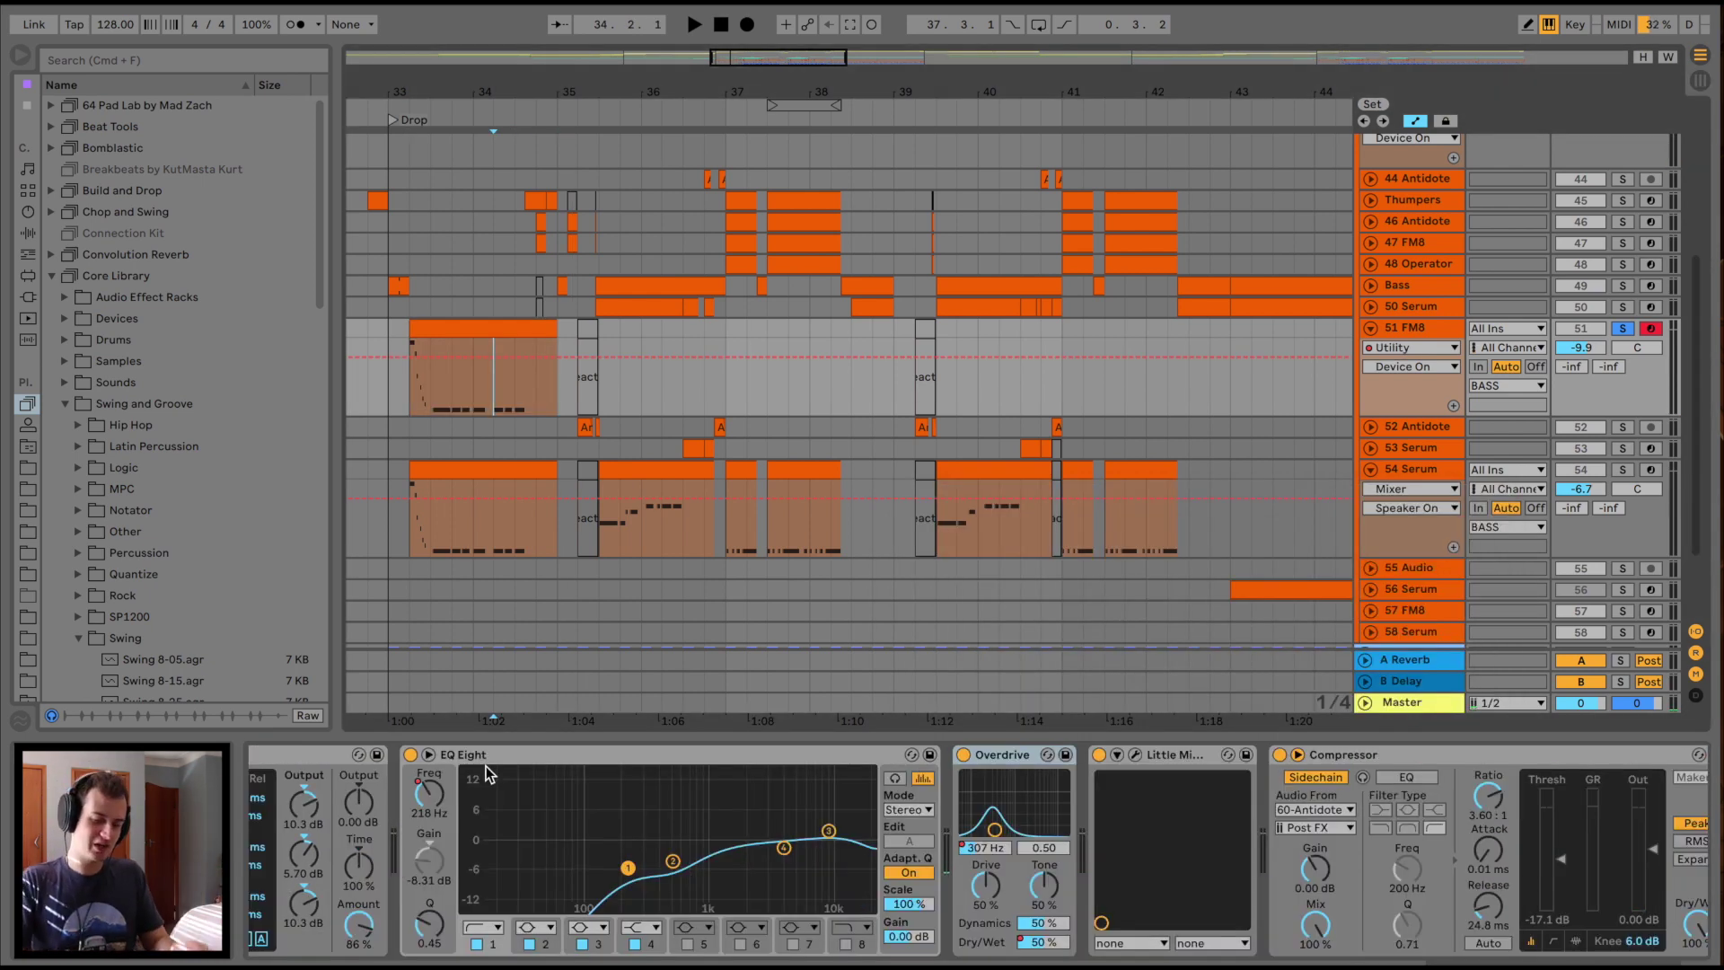
right_click(438, 795)
left_click(451, 804)
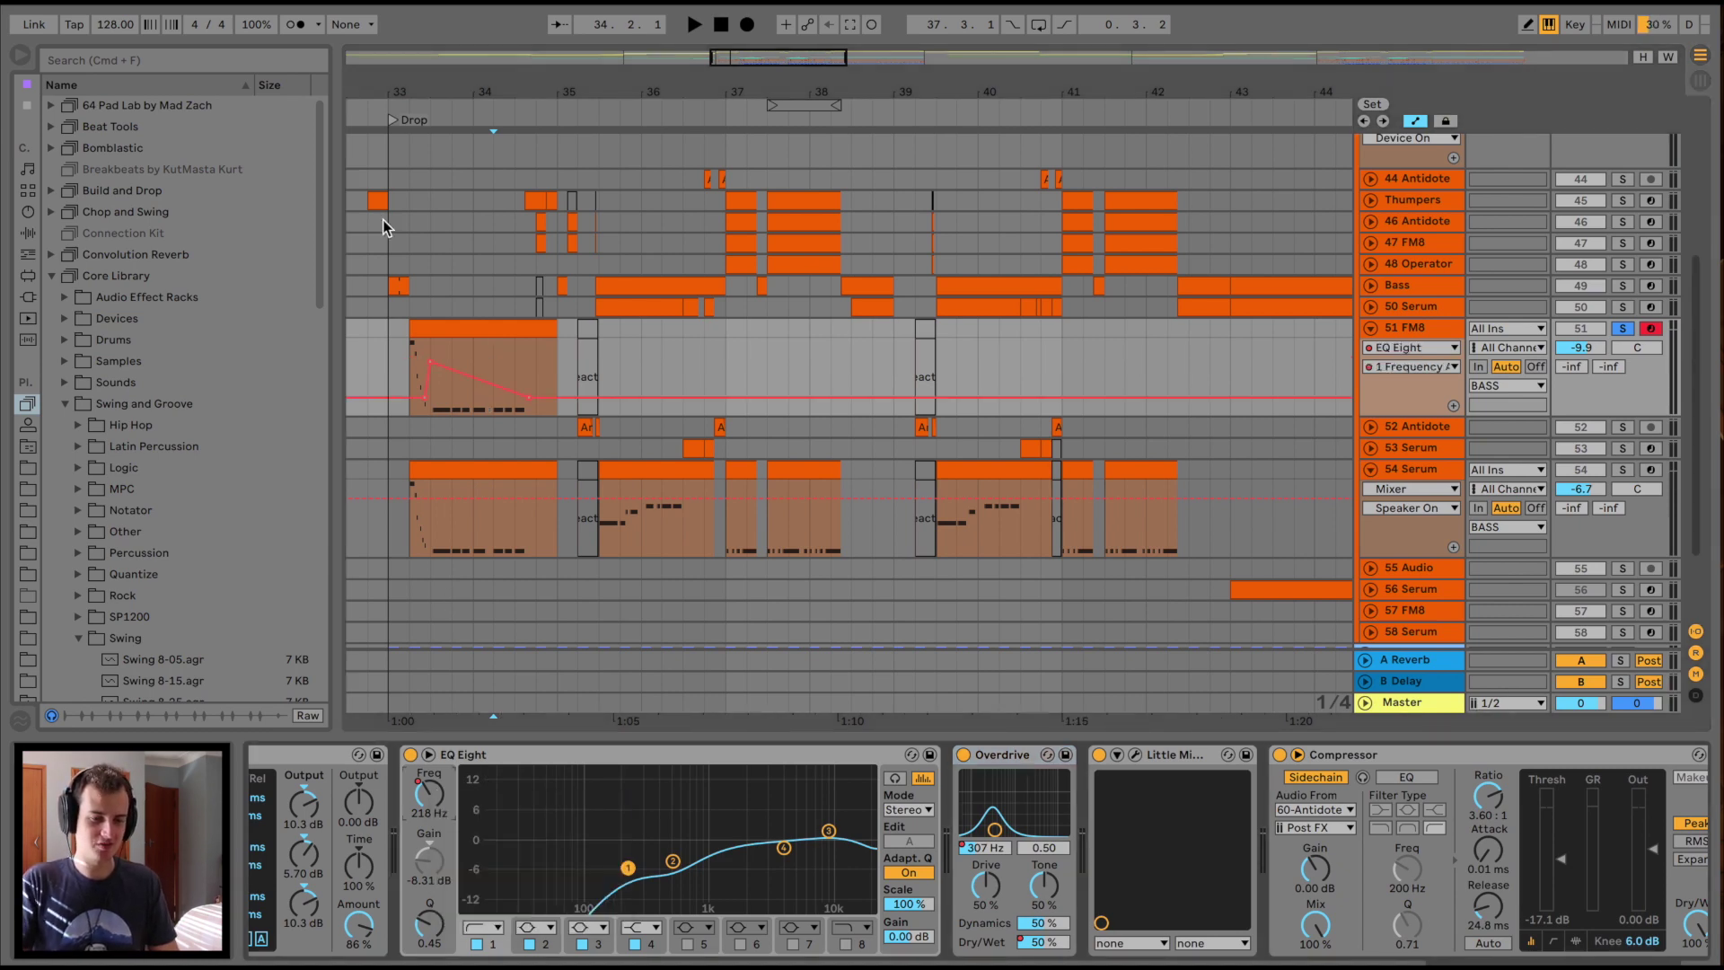
left_click_drag(403, 99, 436, 341)
key("space")
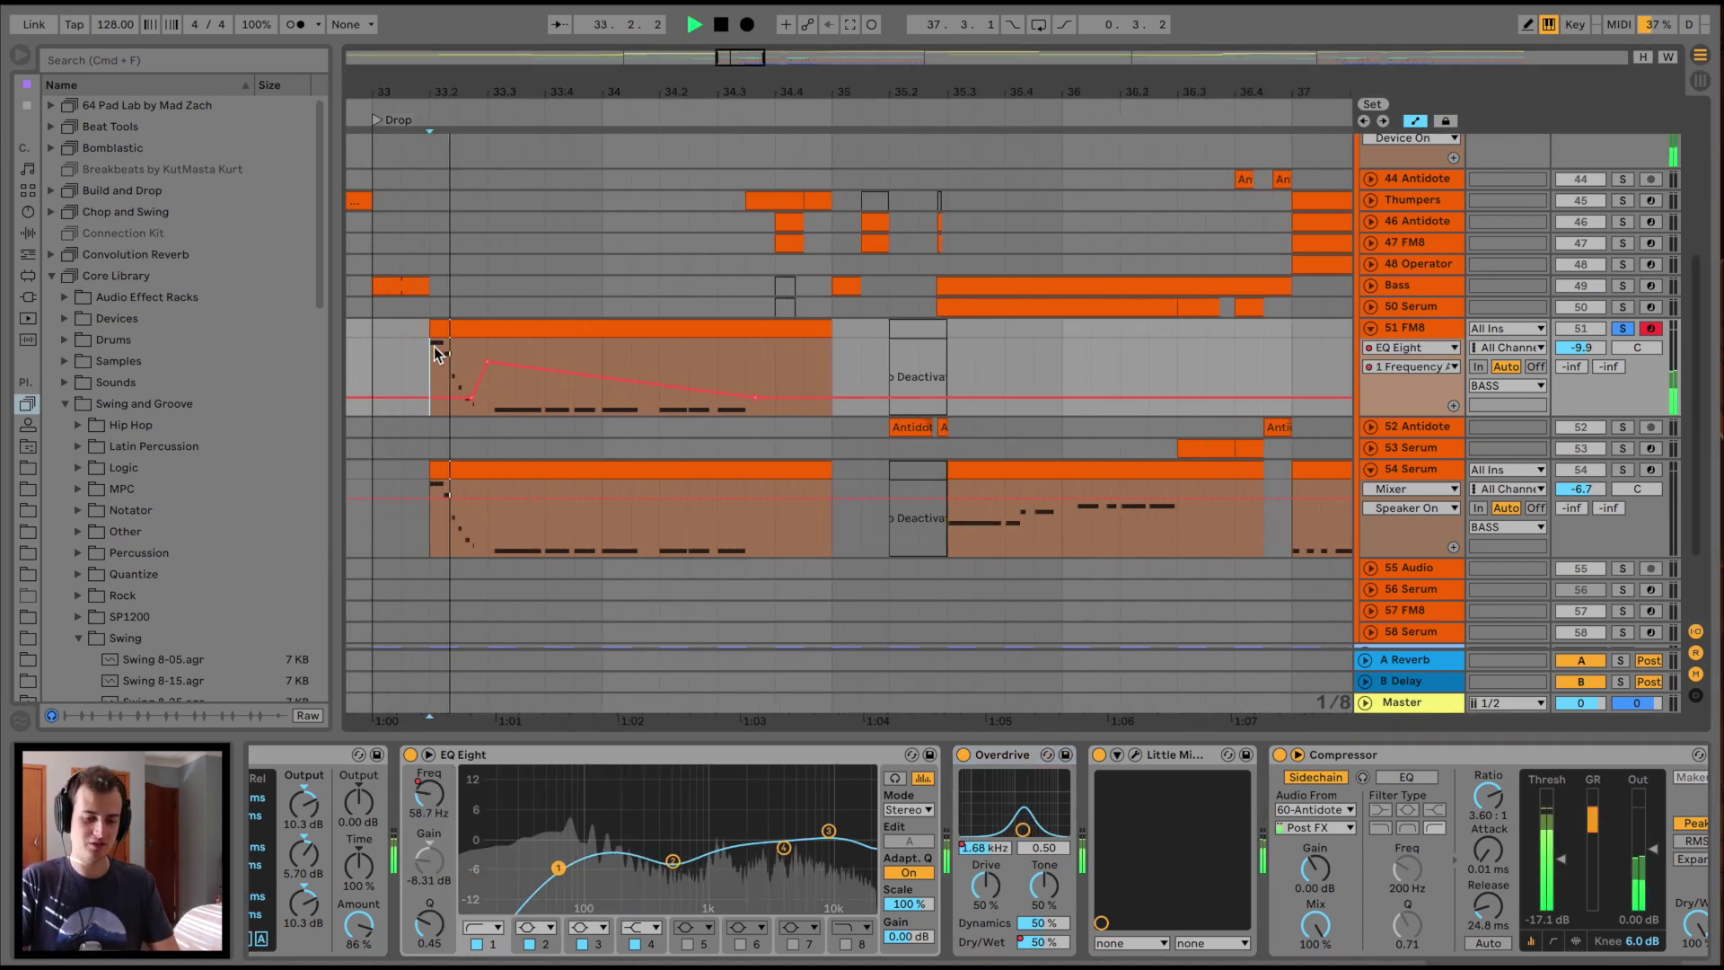
key("space")
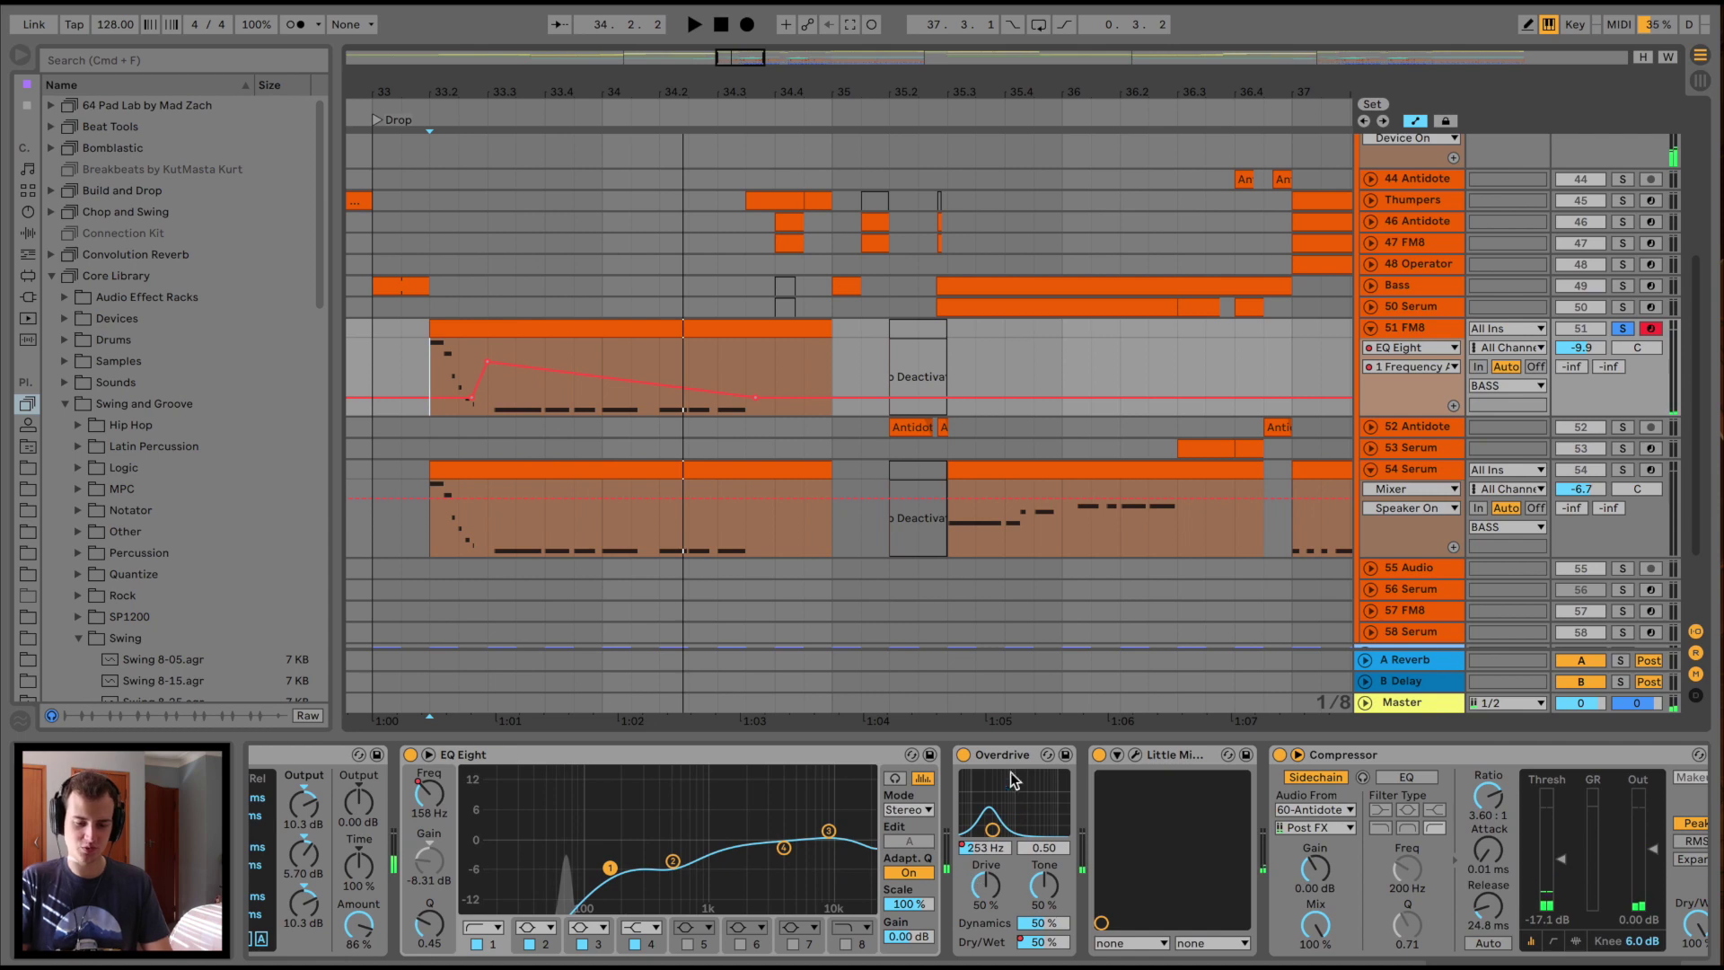
Show the Overdrive's frequency automation on 51 FM8 and play the clip again from its start
left_click(987, 849)
left_click(452, 330)
key("space")
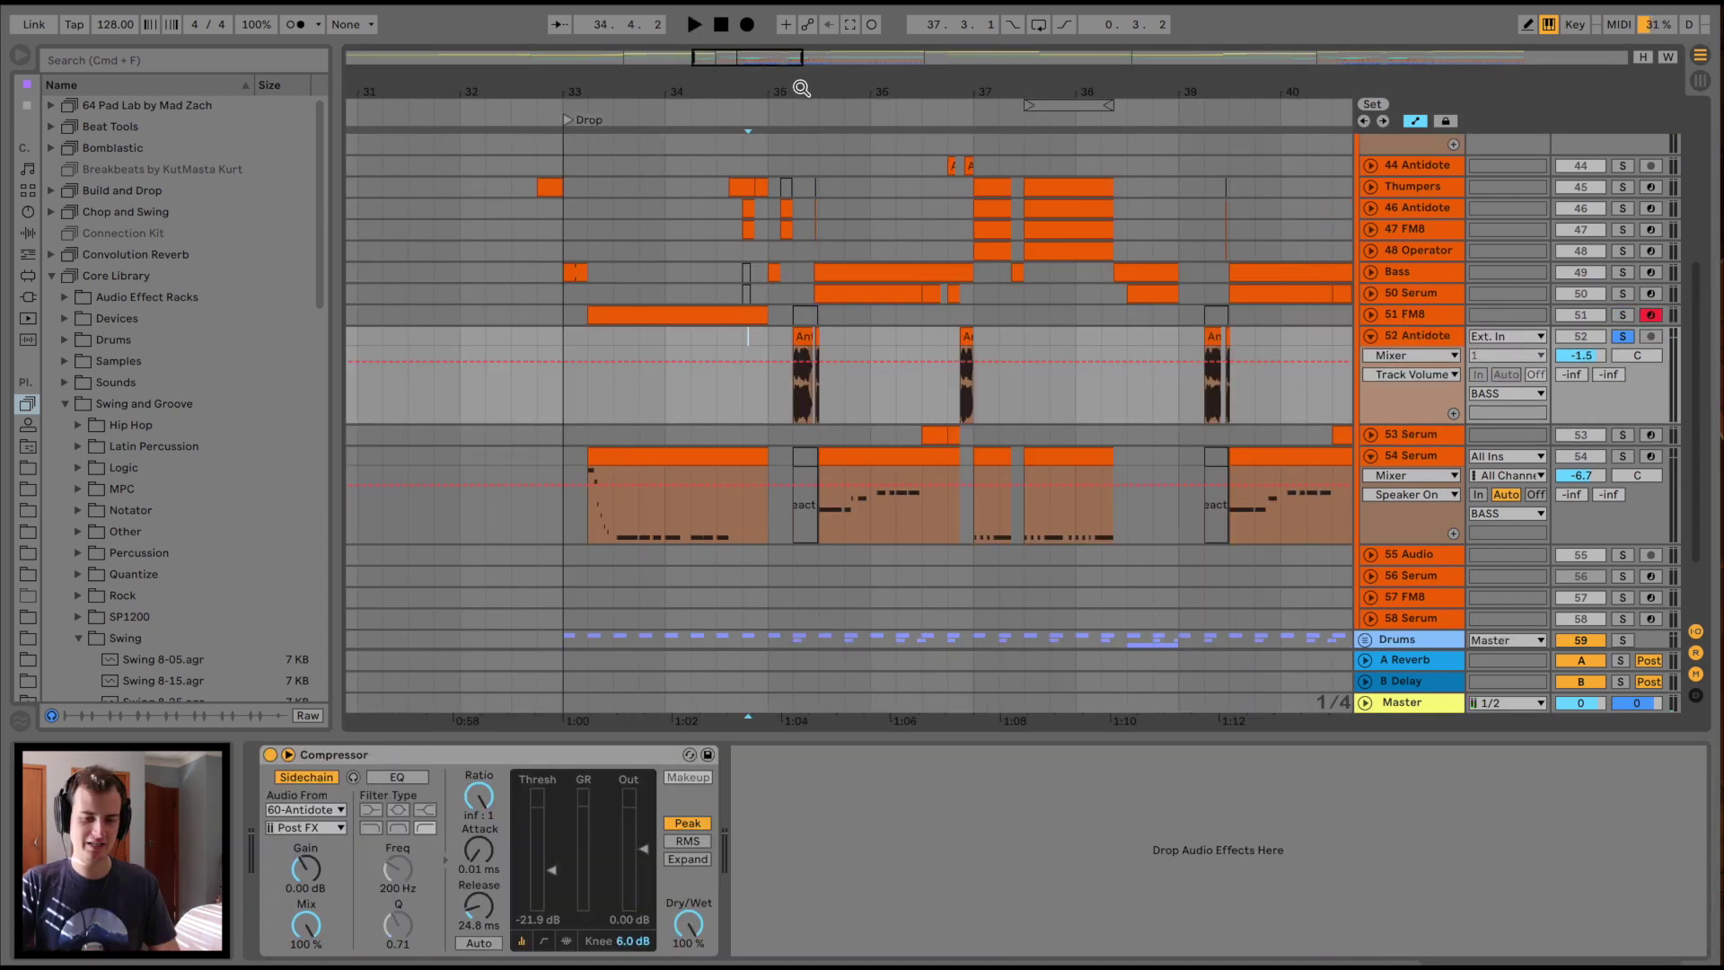
Solo 53 Serum, open its BA 2 Gritter Basslines patch, and bring the plugin window fully into view to examine it
scroll(822, 201, "right", 3)
scroll(822, 201, "down", 1)
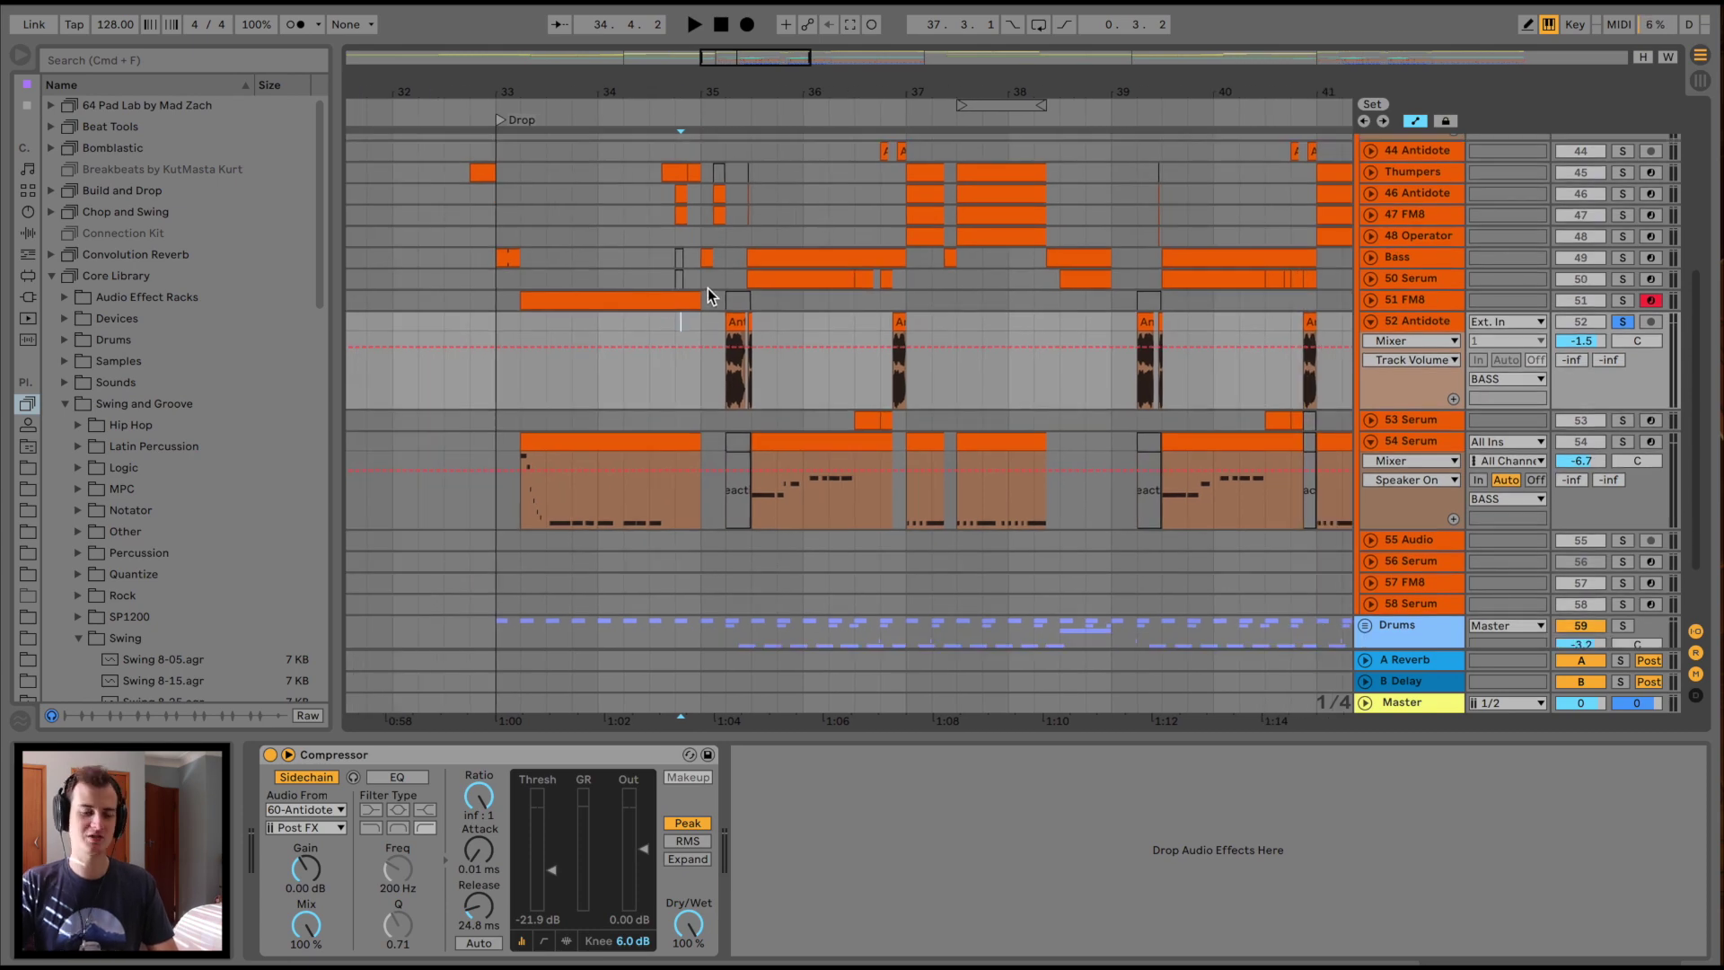
scroll(707, 283, "right", 5)
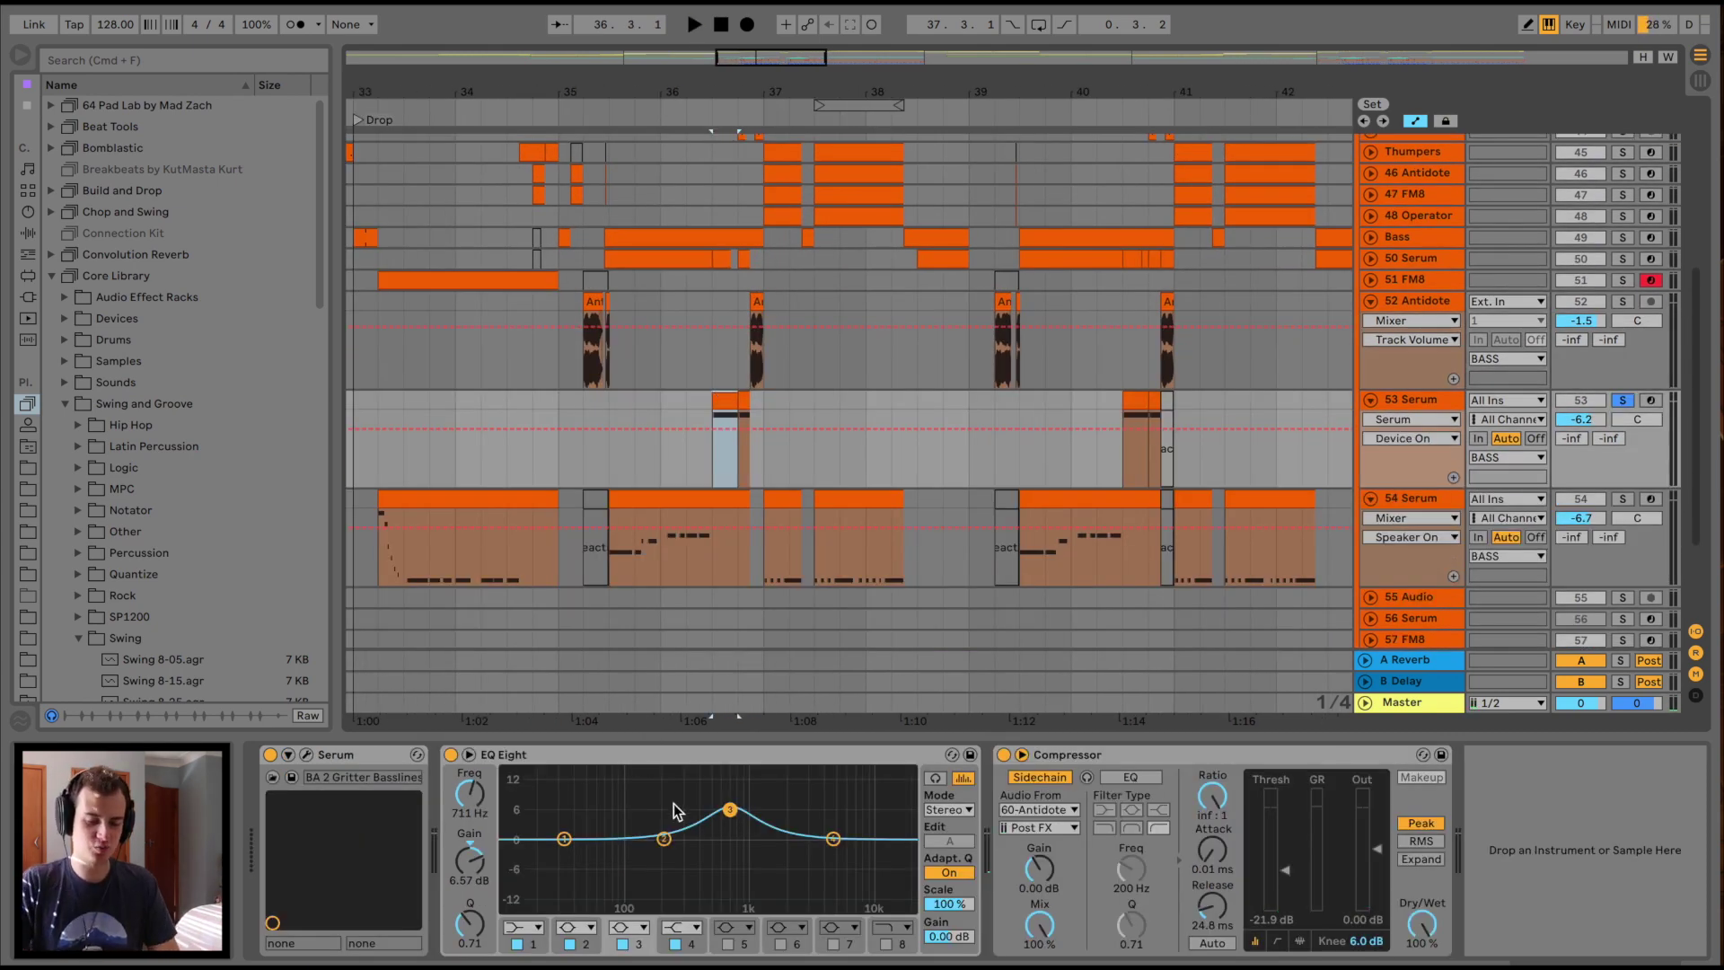
left_click(306, 754)
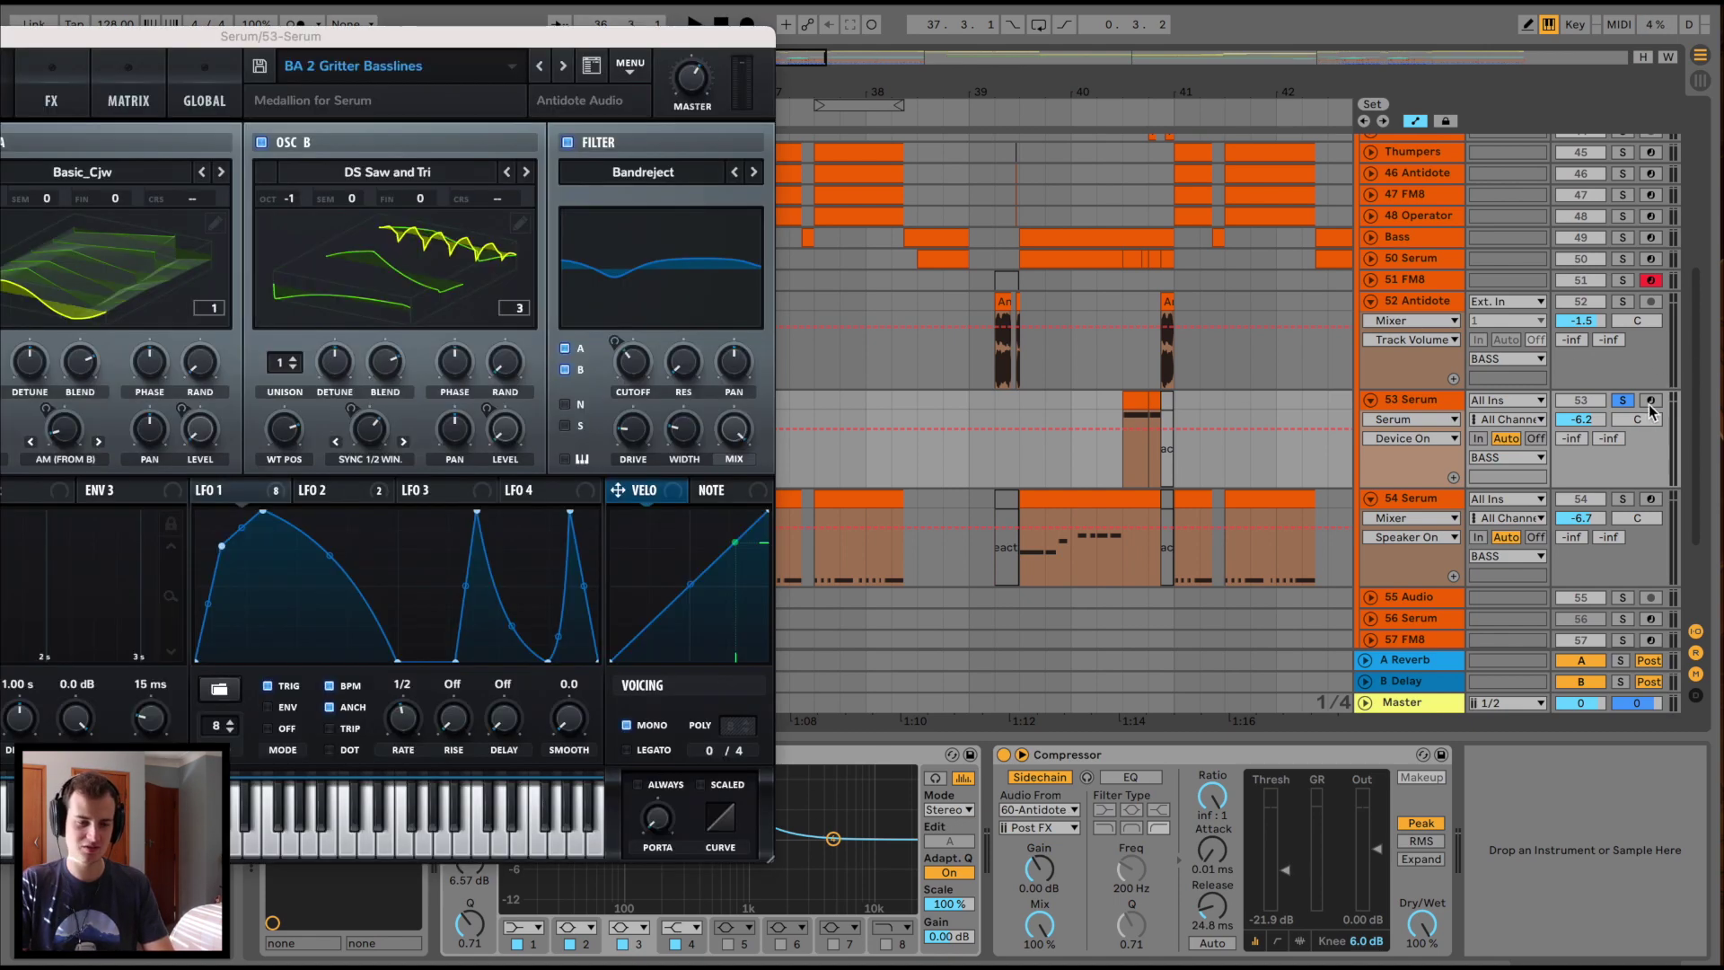
left_click_drag(545, 34, 834, 99)
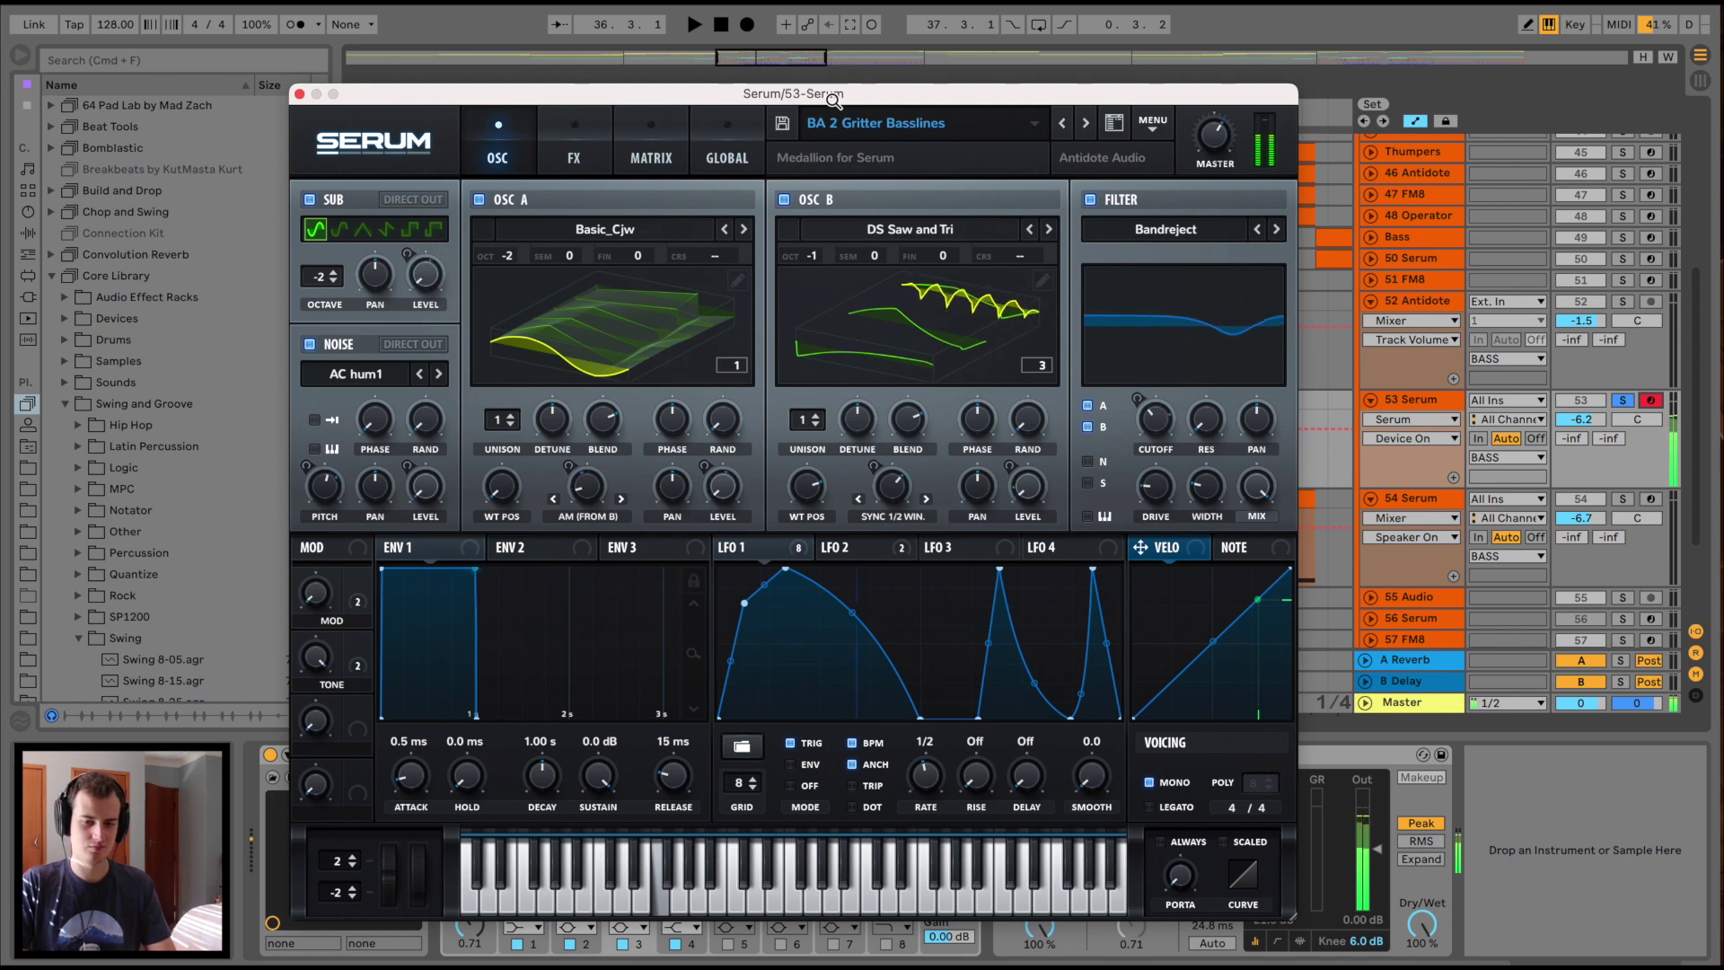
Solo and select the 54 Serum track to examine its device chain
left_click(1412, 497)
left_click(1622, 363)
left_click(1408, 368)
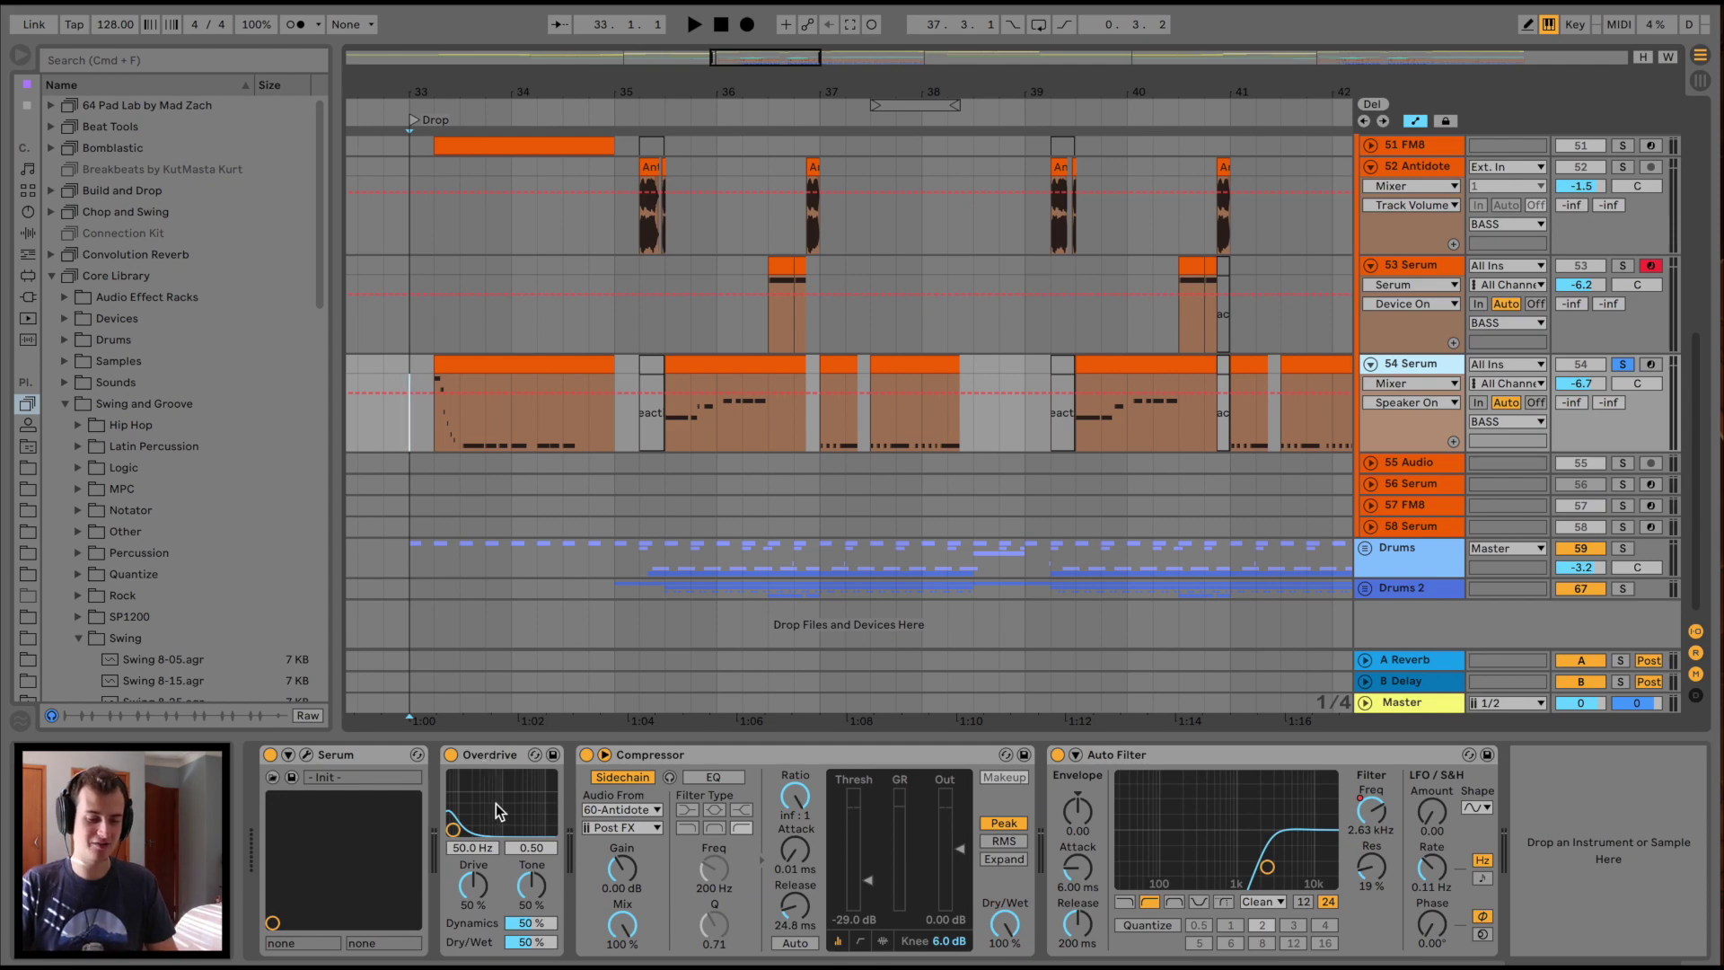
Play the soloed 54 Serum part from the drop and toggle its Overdrive to compare the sound
key("super+alt+p")
left_click(354, 123)
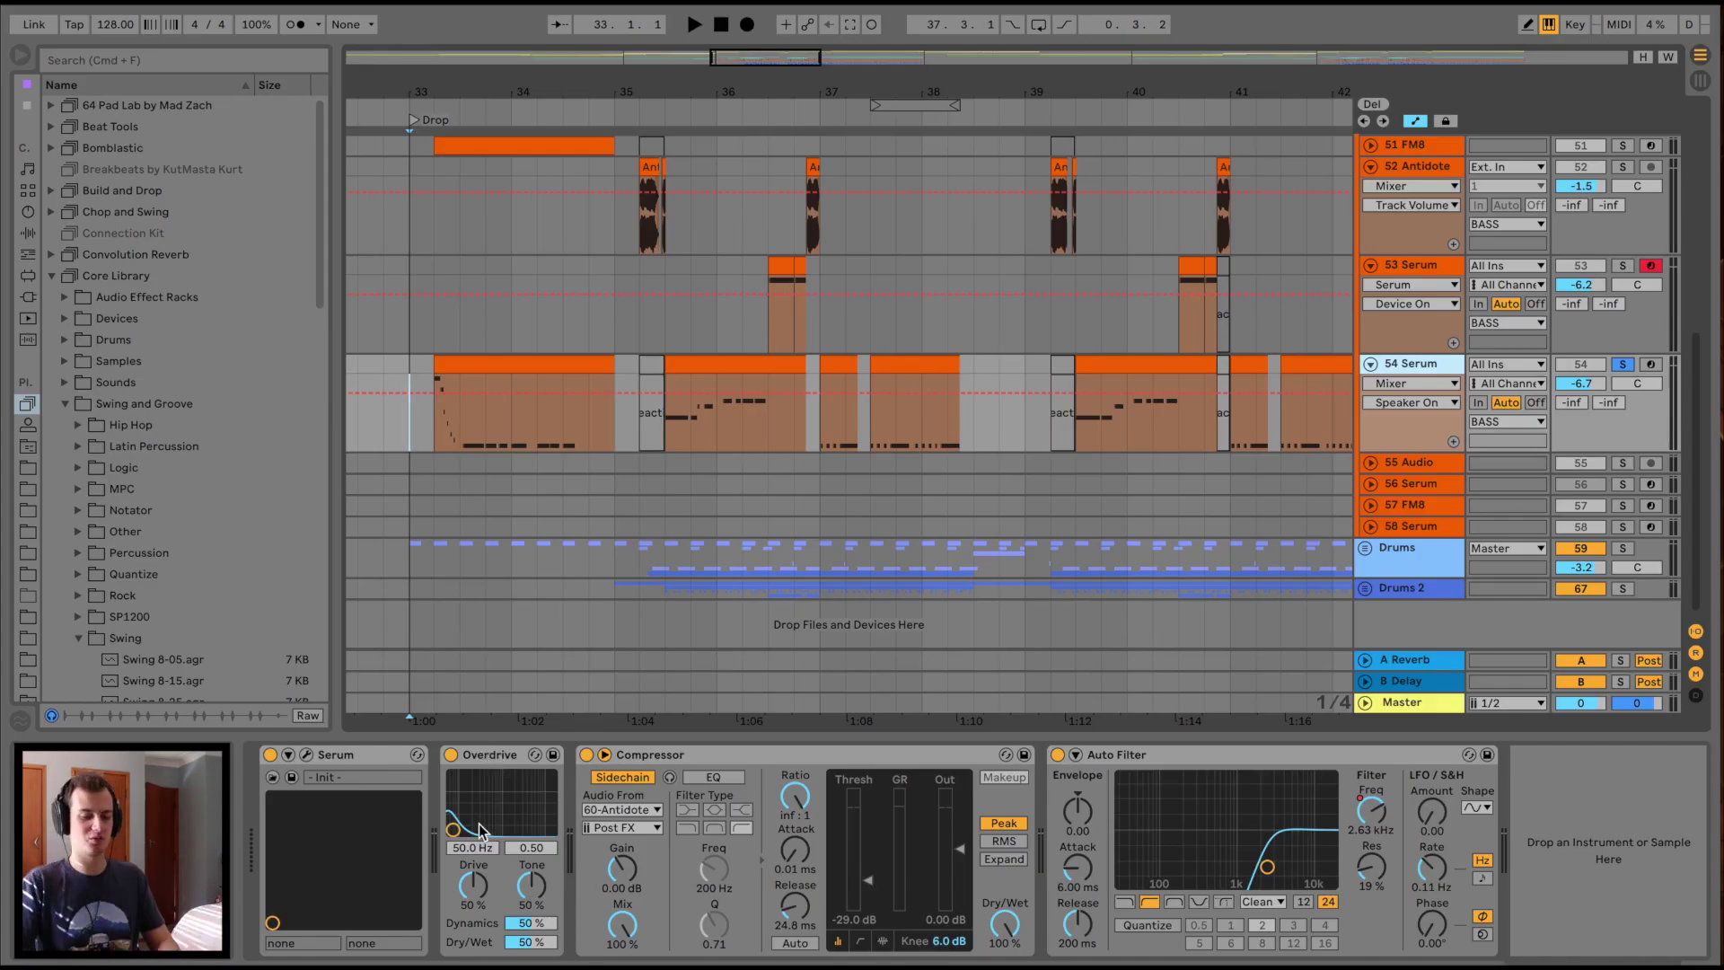
key("space")
left_click(450, 756)
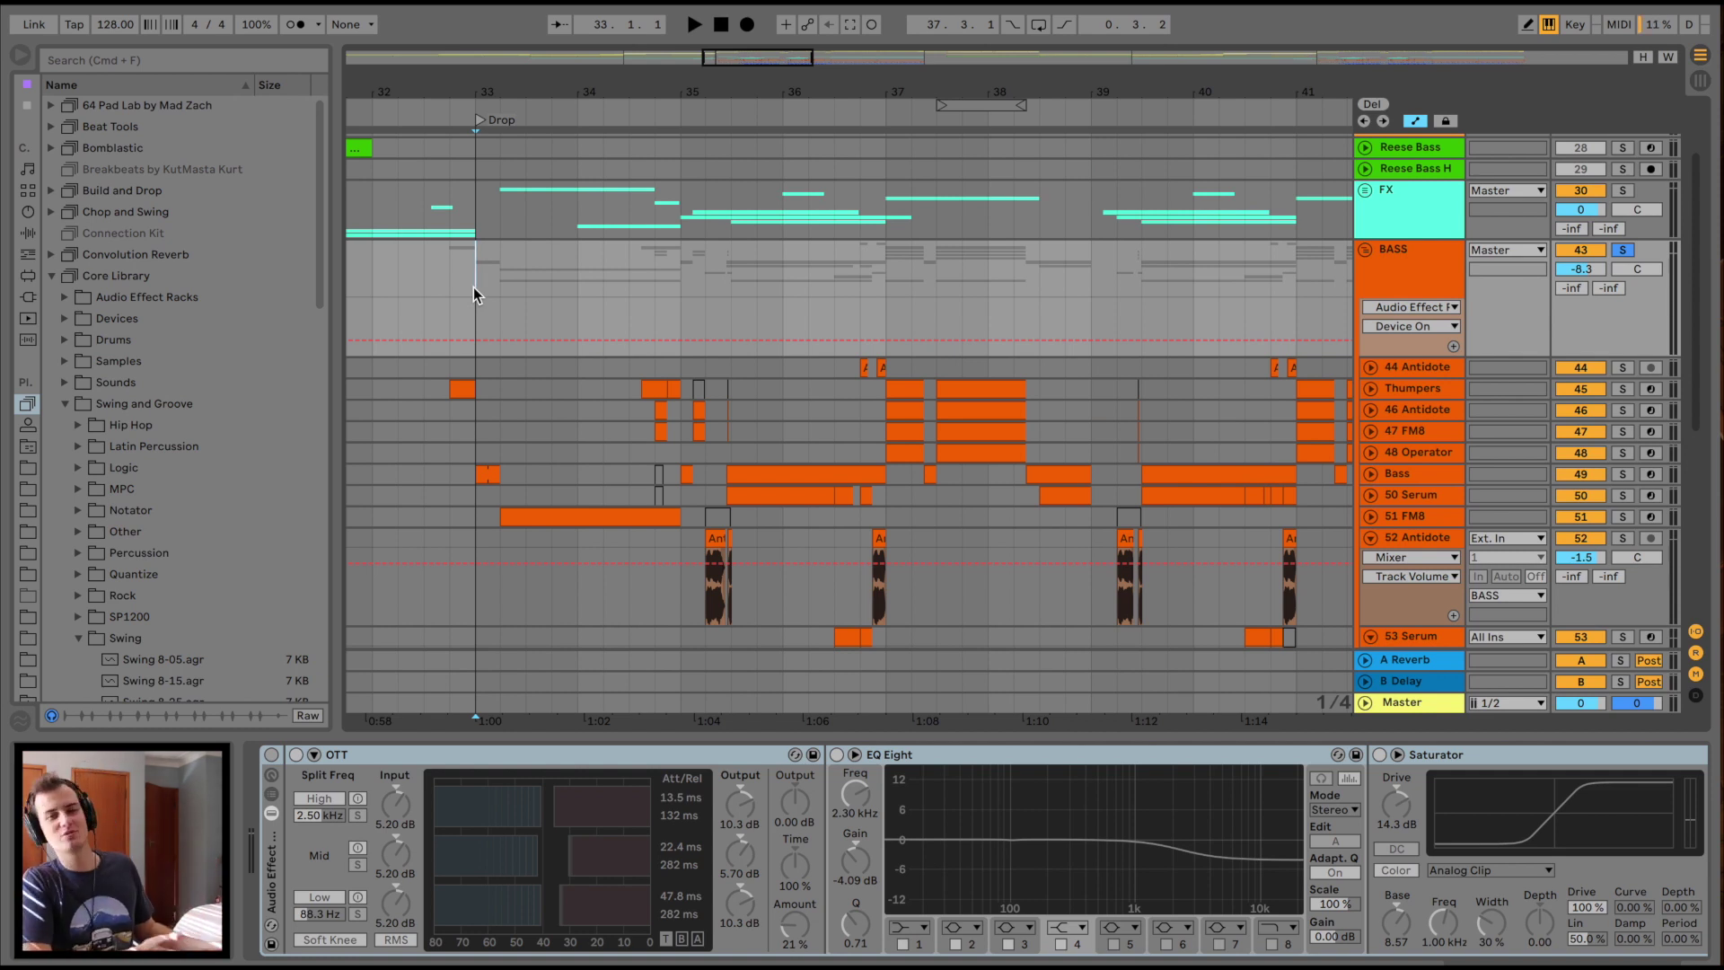
Play the soloed BASS group with its effects bypassed, and loop one bar from bar 35
key("space")
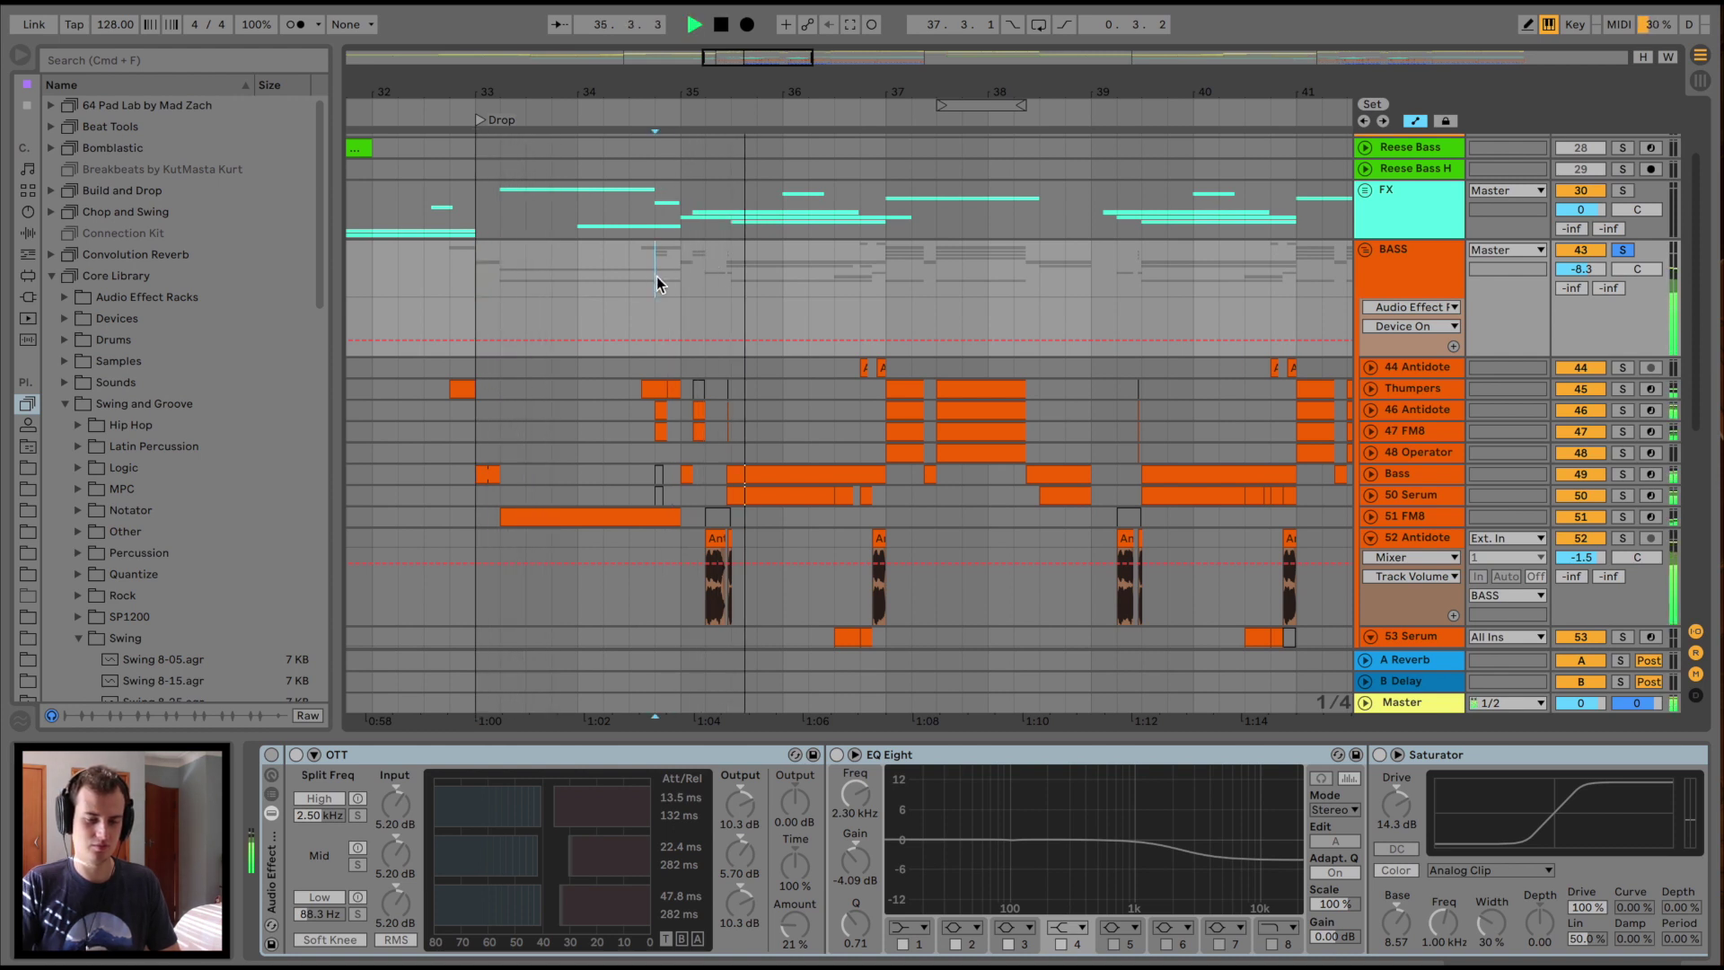
key("space")
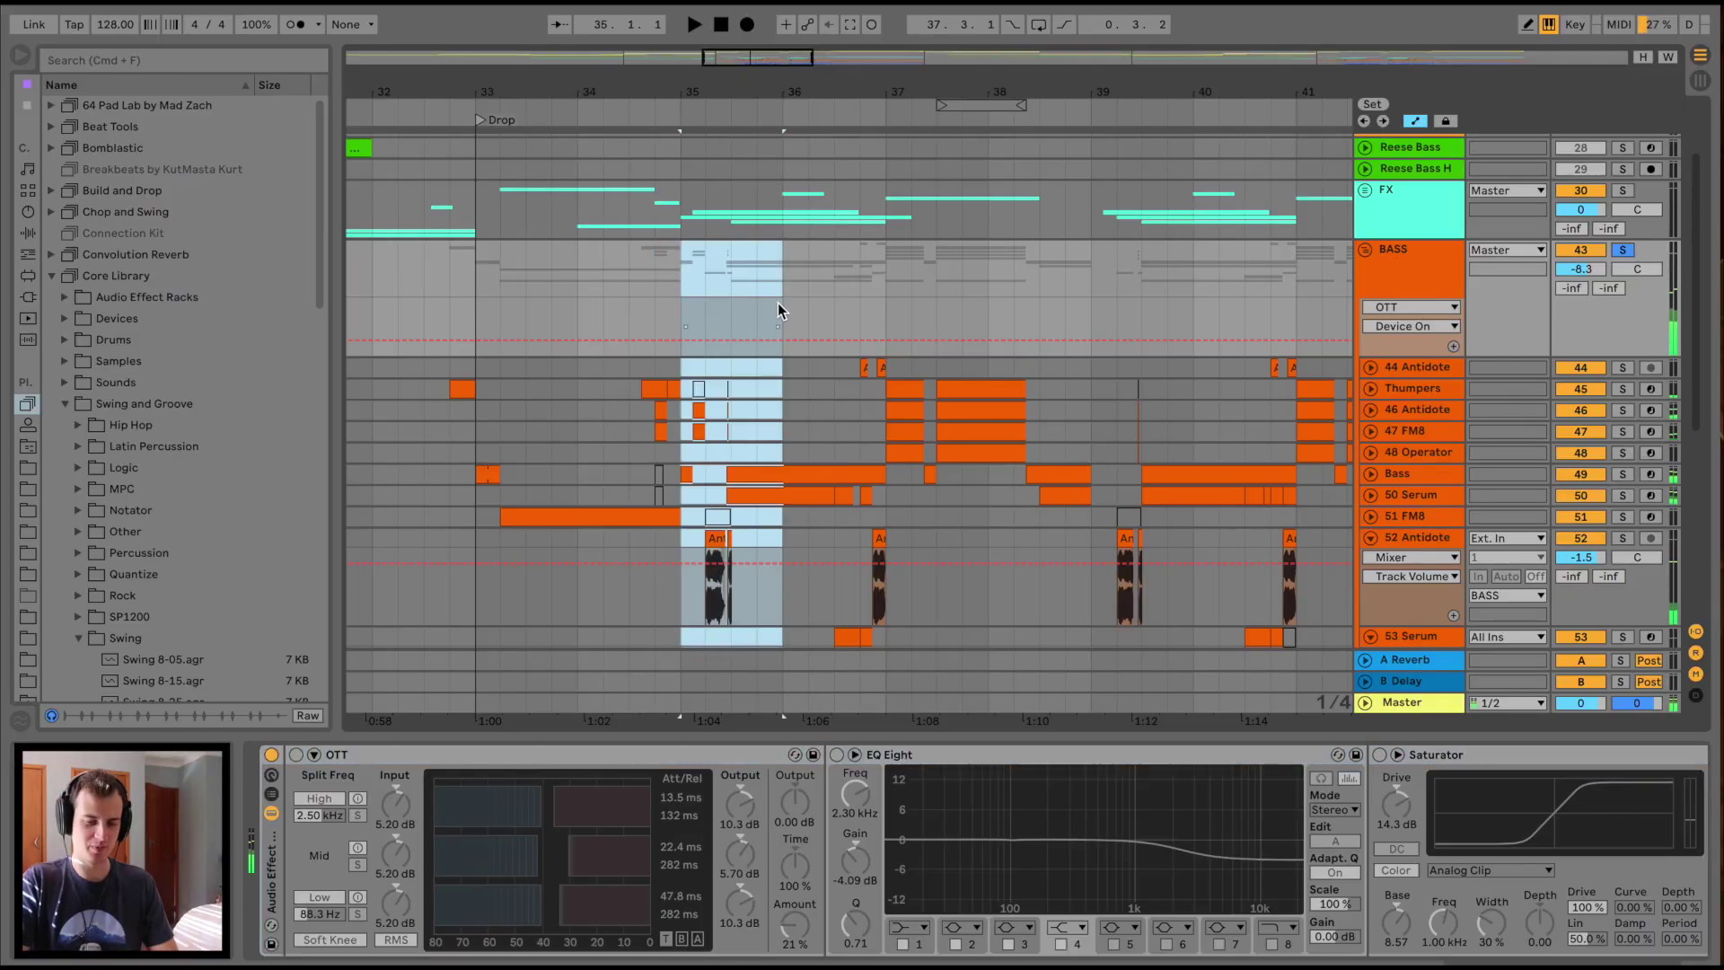
key("ctrl+l")
key("space")
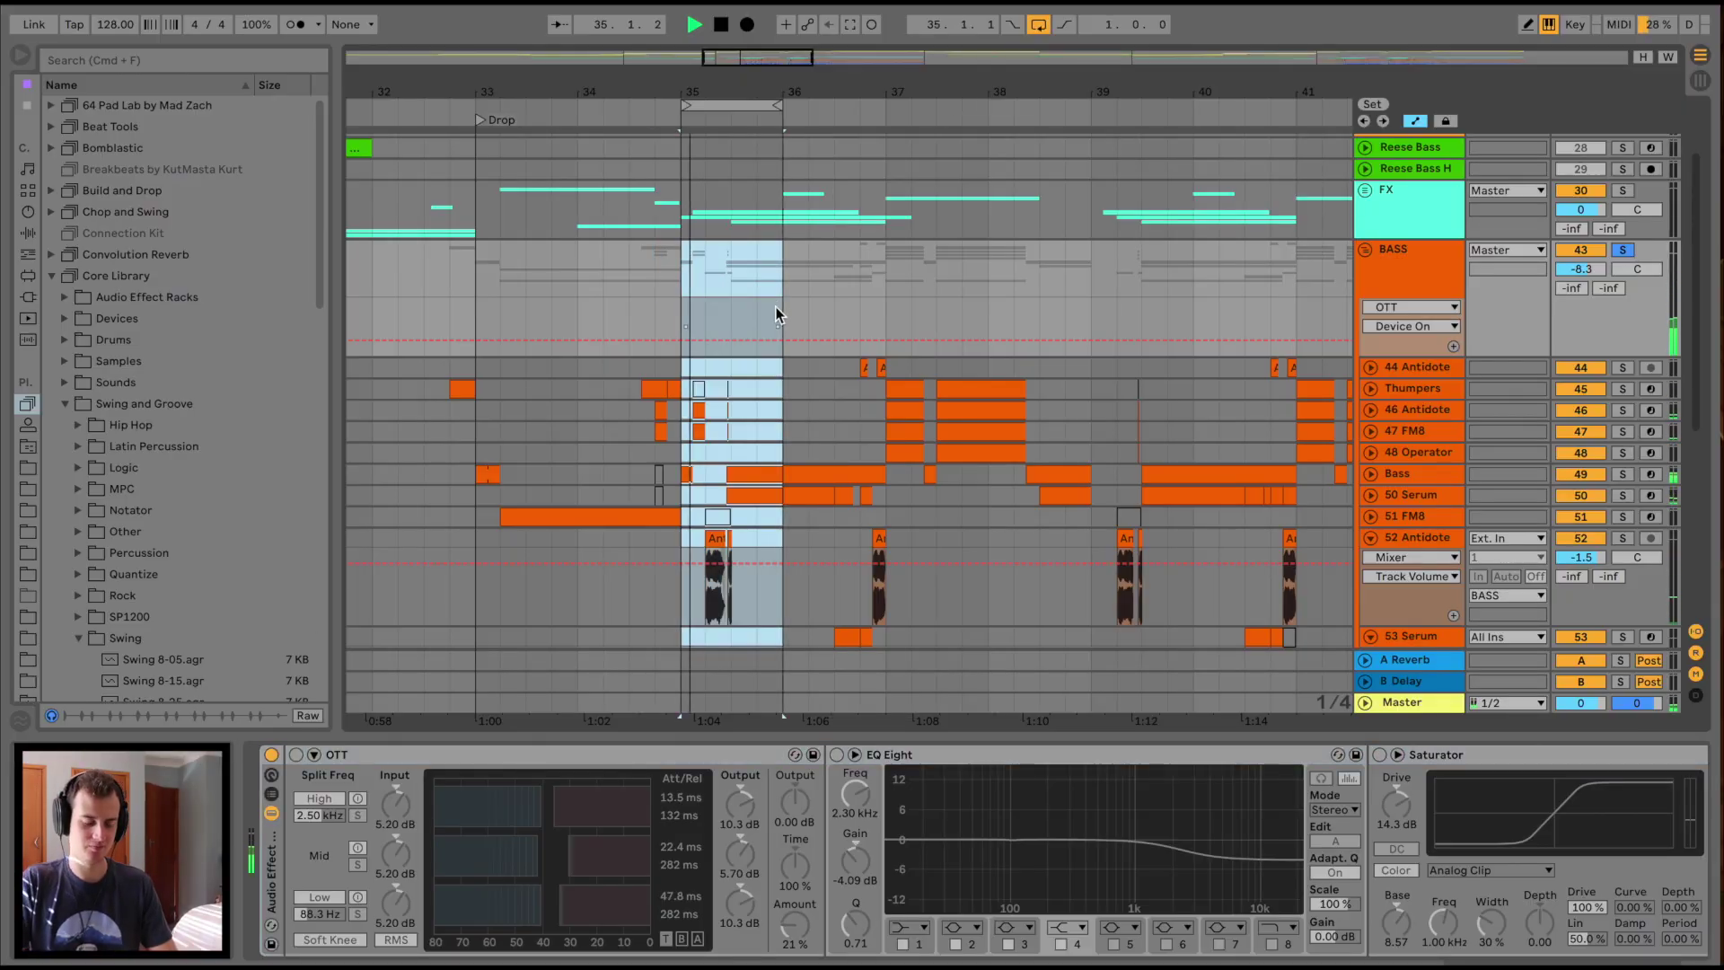
Enable OTT and EQ Eight on the BASS group one after another while the loop plays
left_click(295, 754)
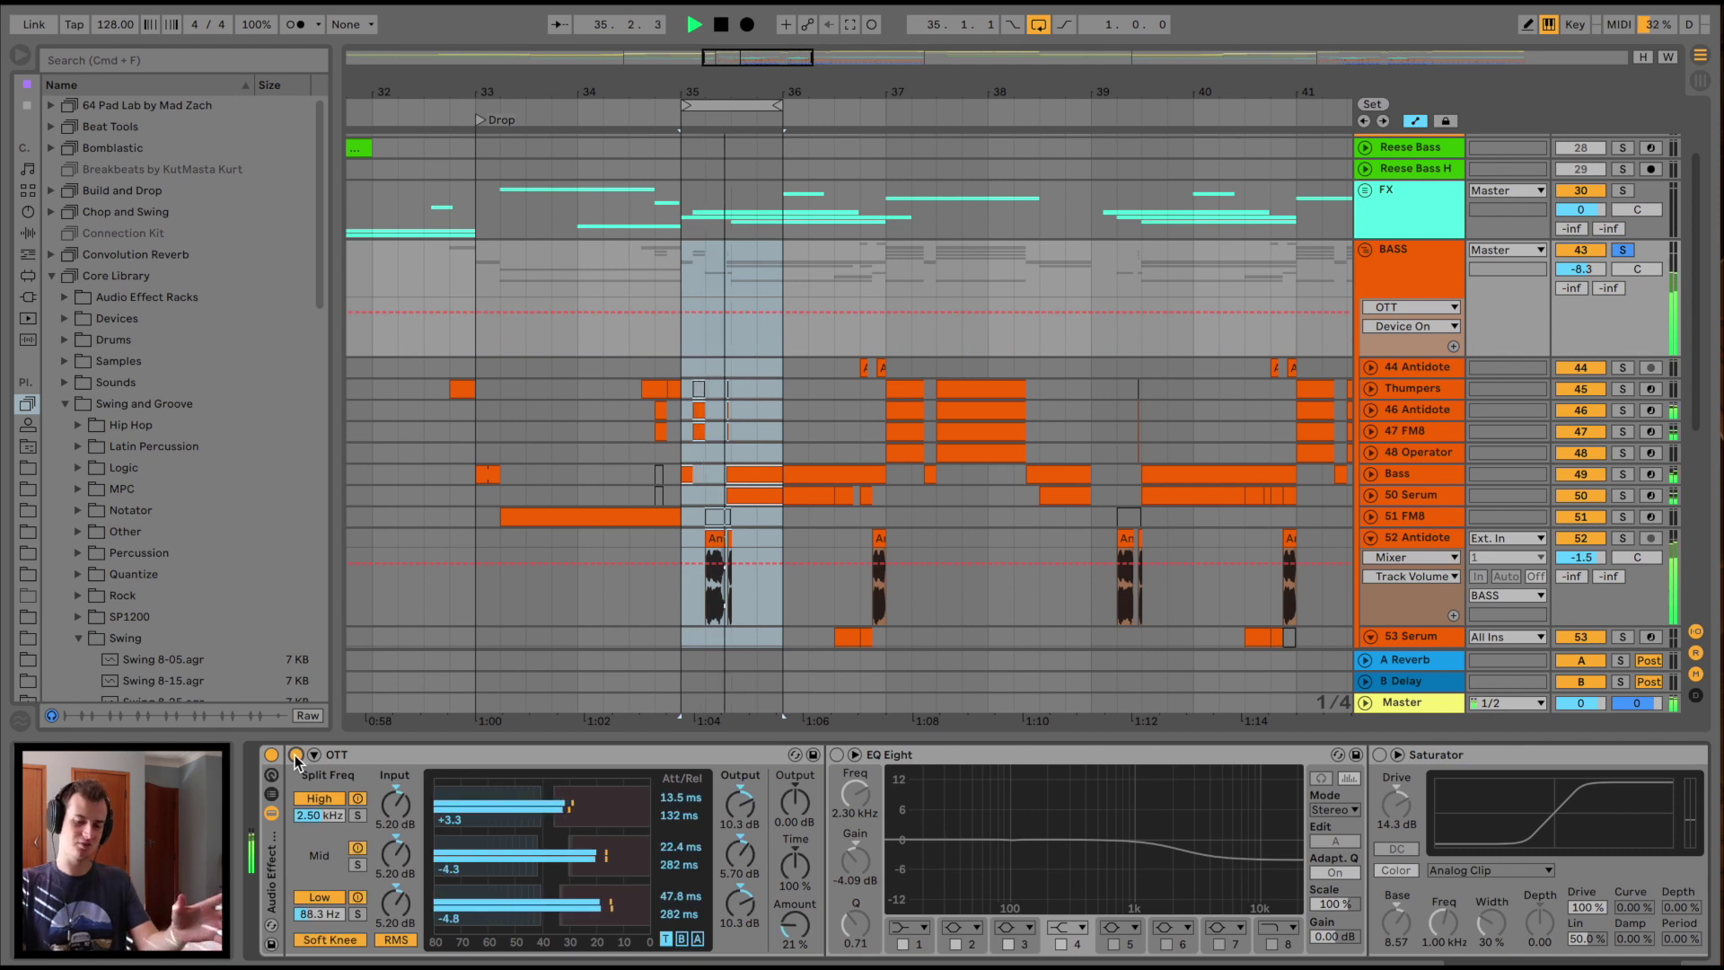
scroll(691, 898, "right", 5)
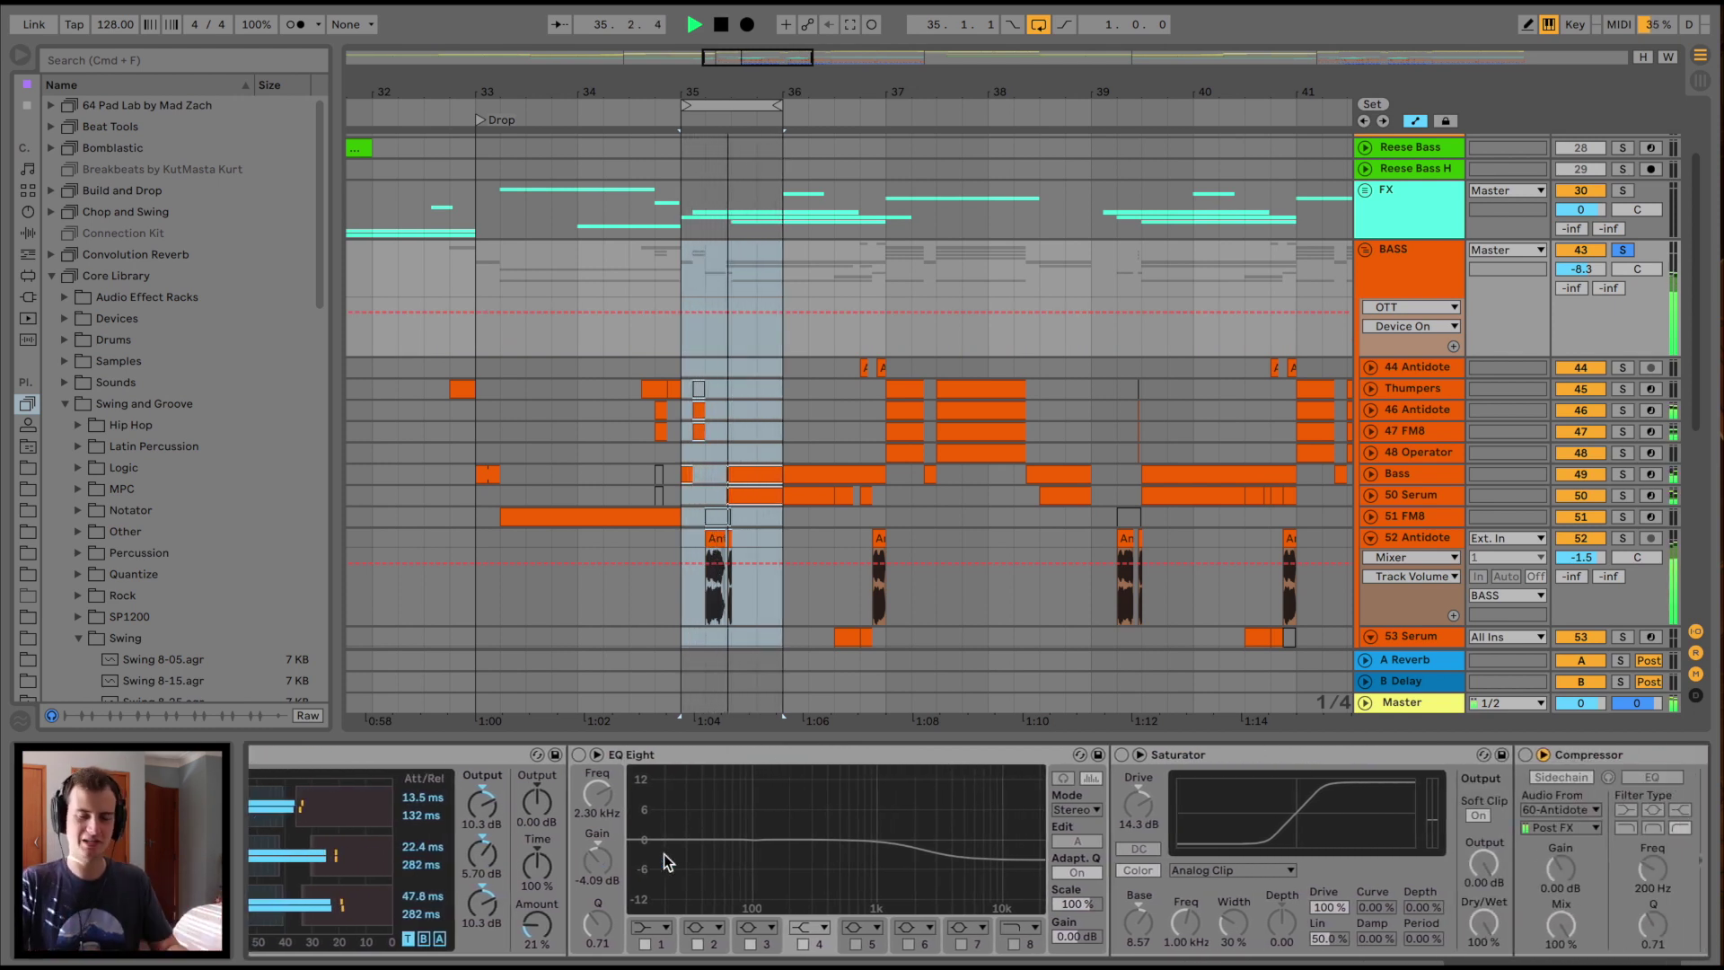
left_click(573, 754)
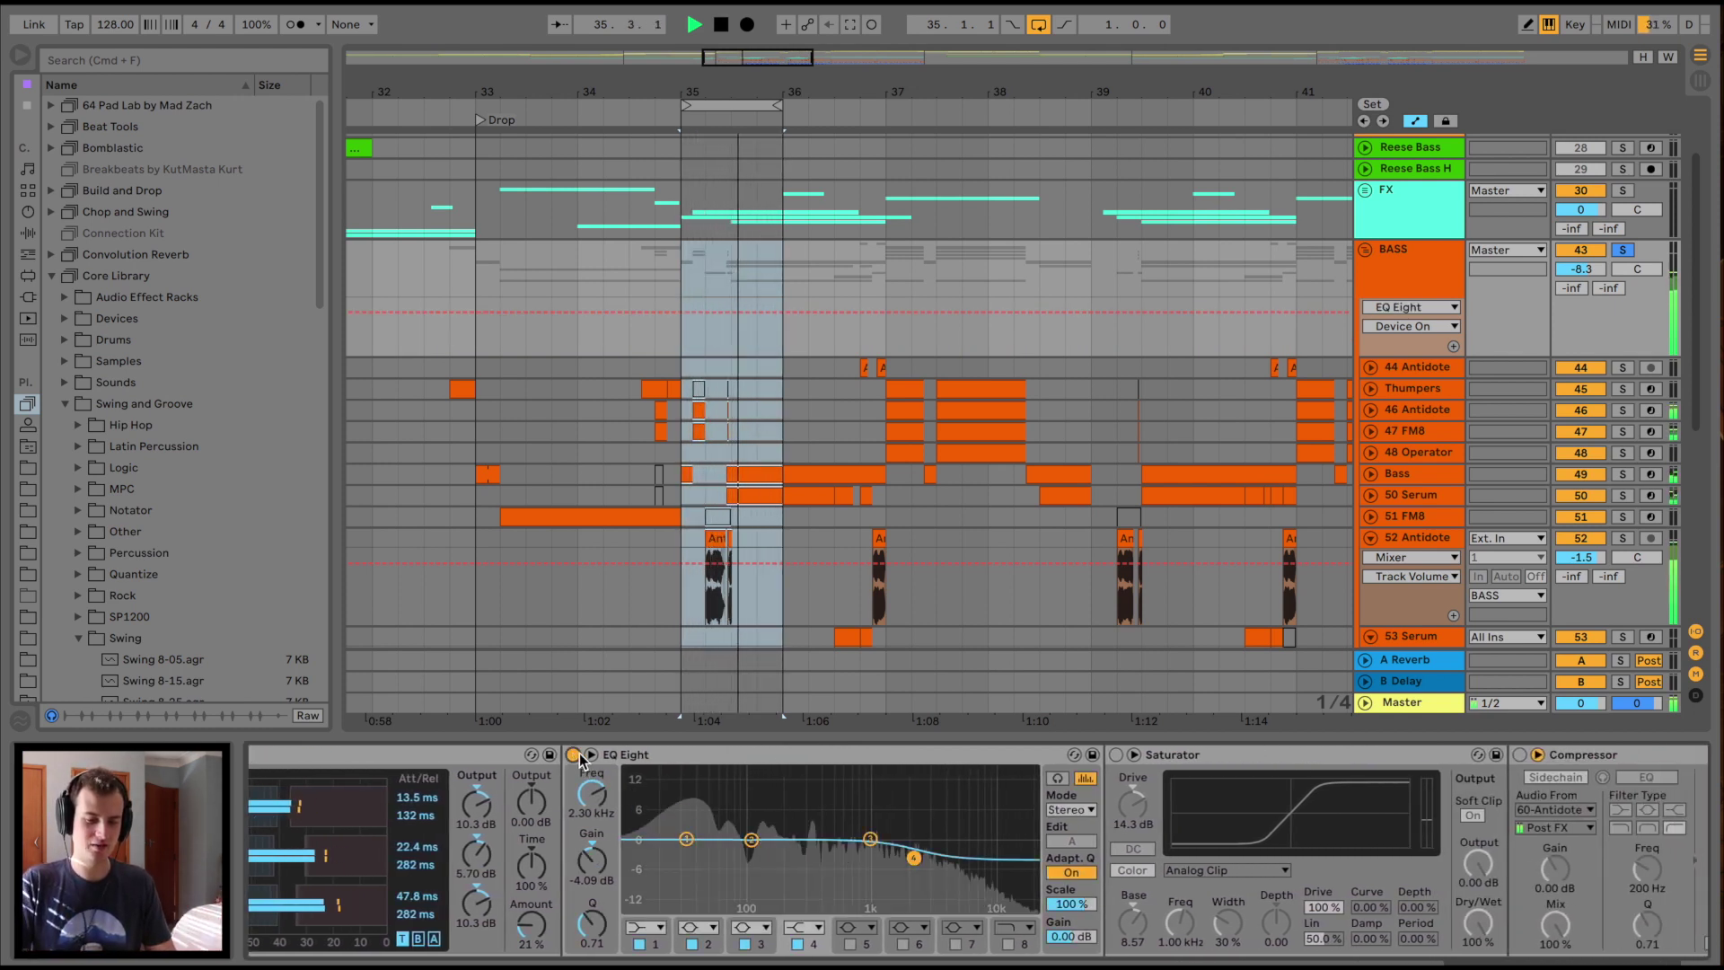
scroll(810, 858, "right", 5)
key("space")
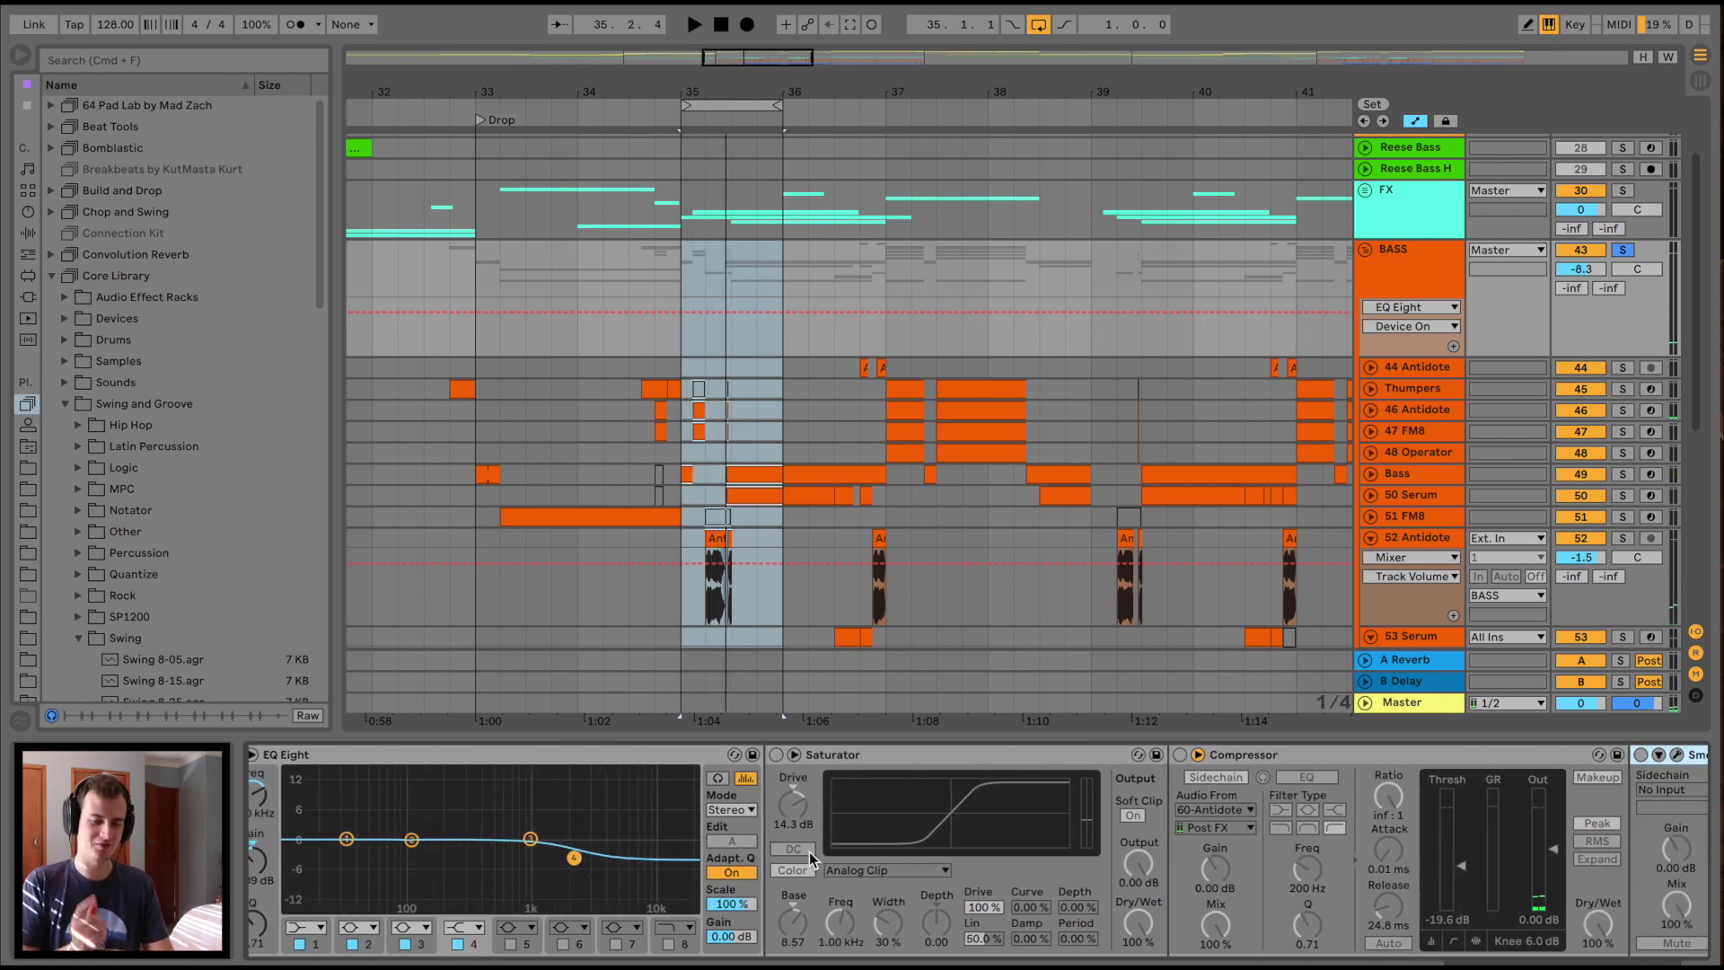
Enable the Saturator on the BASS group and play the loop through it
scroll(989, 842, "right", 2)
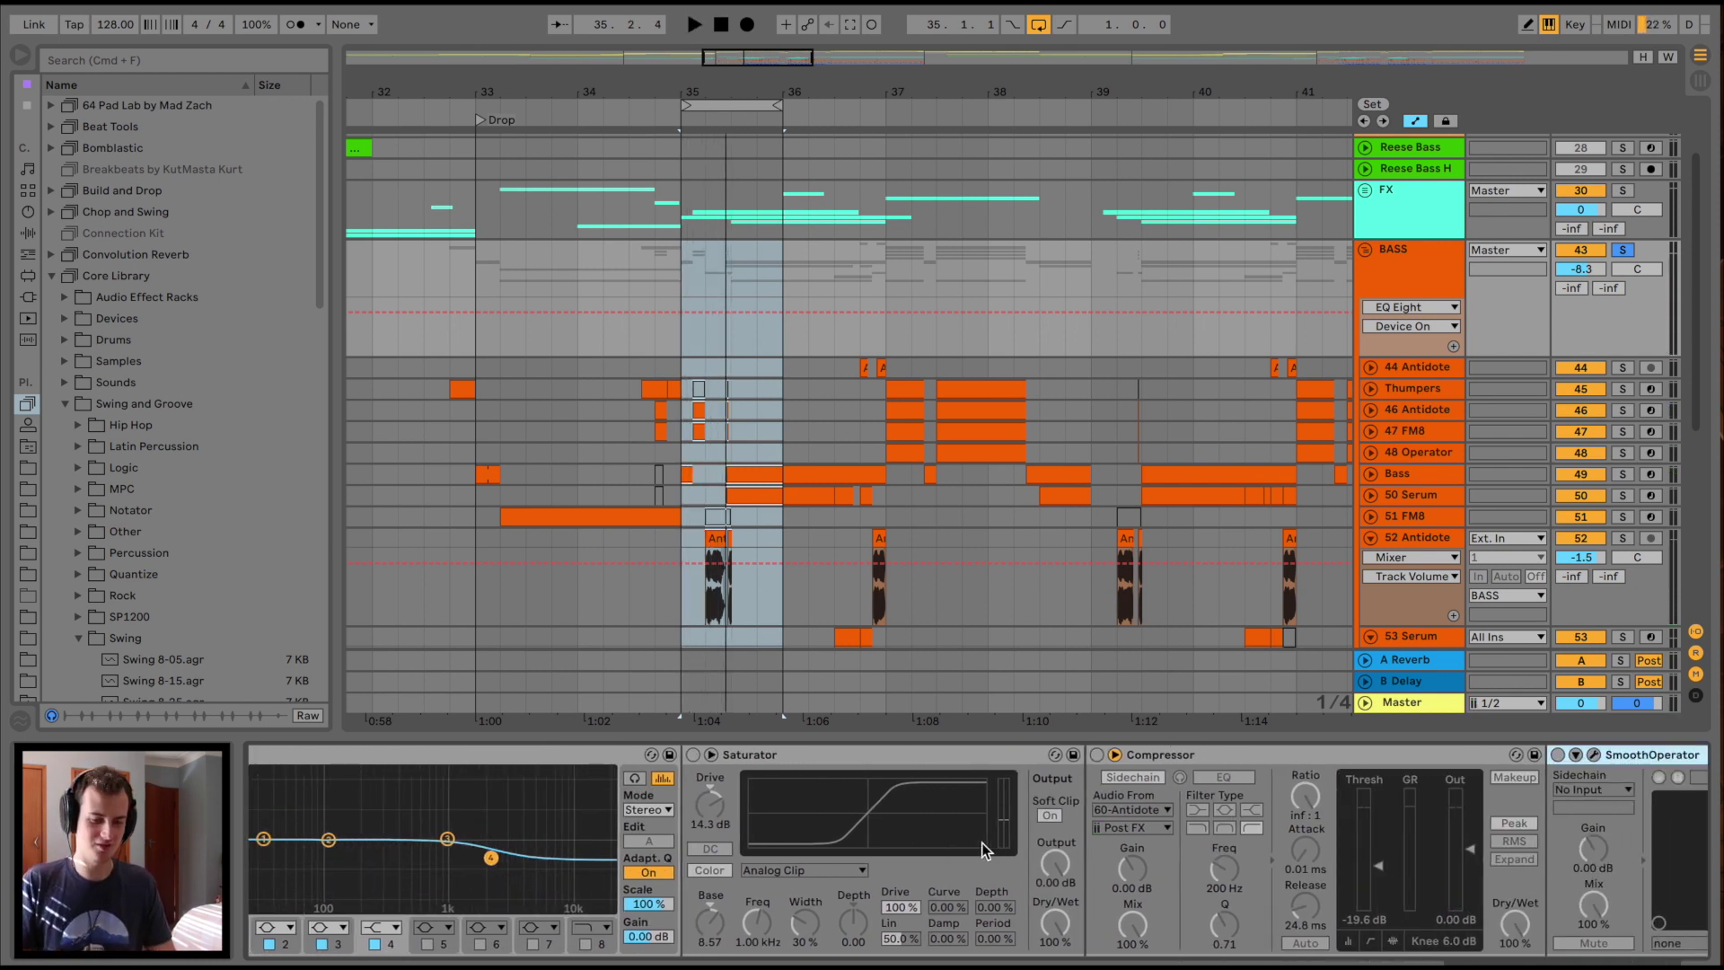
scroll(718, 763, "left", 1)
left_click(730, 755)
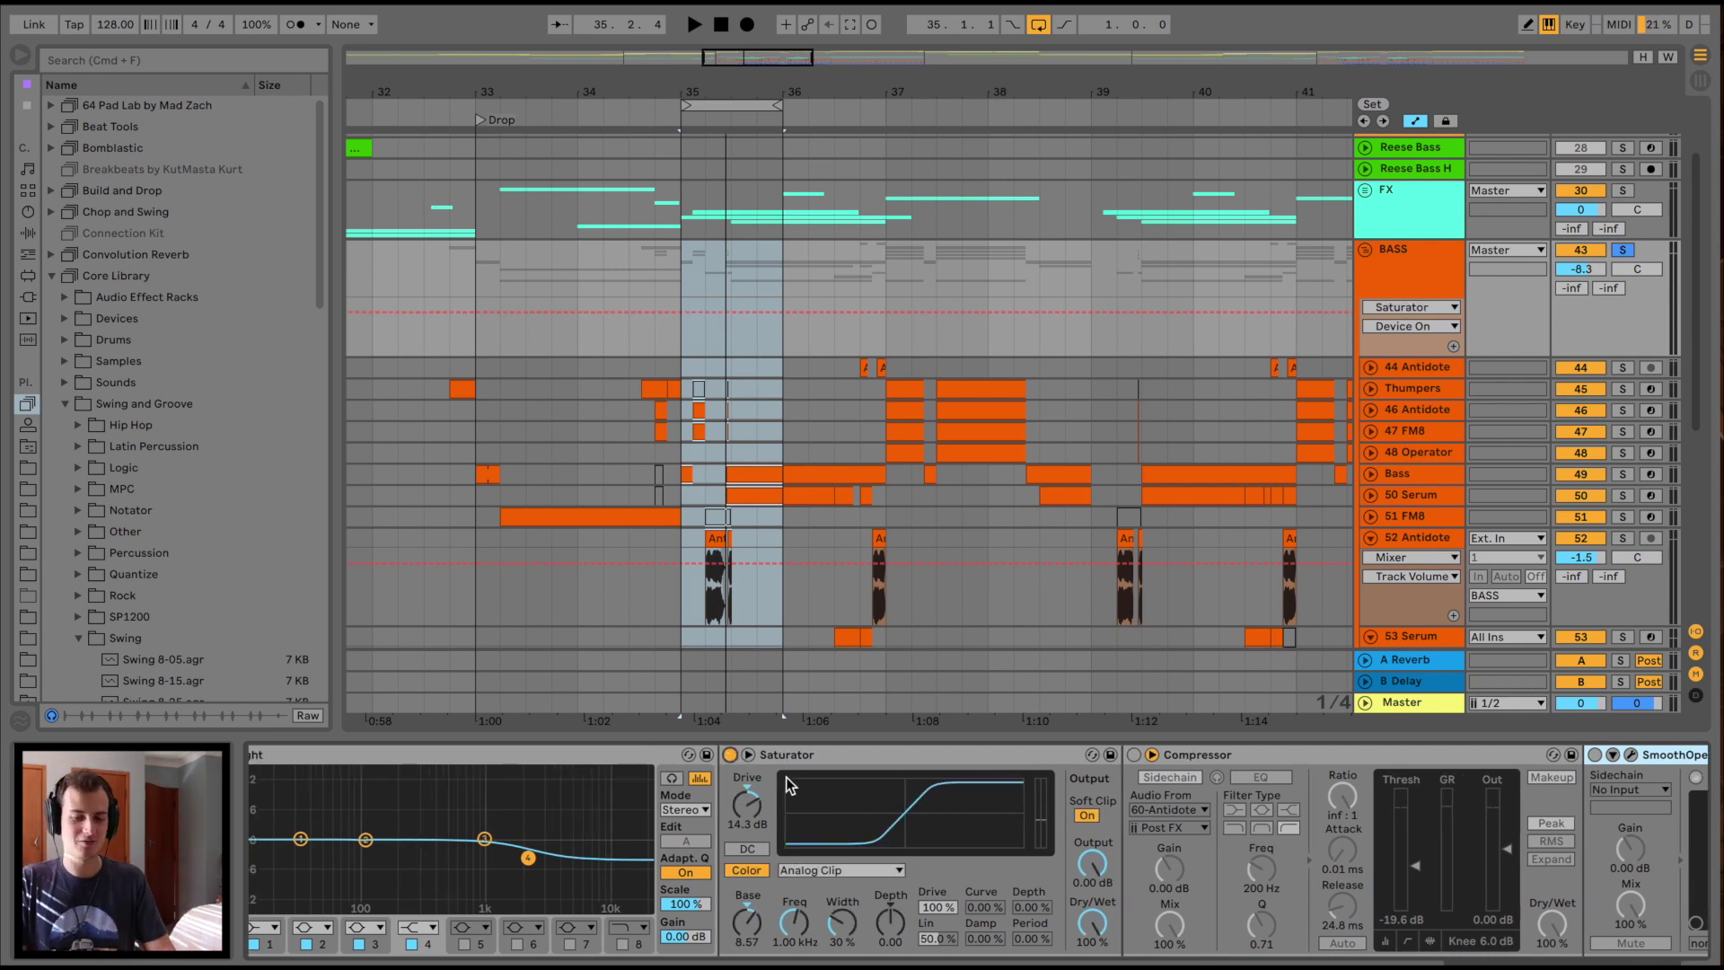
key("space")
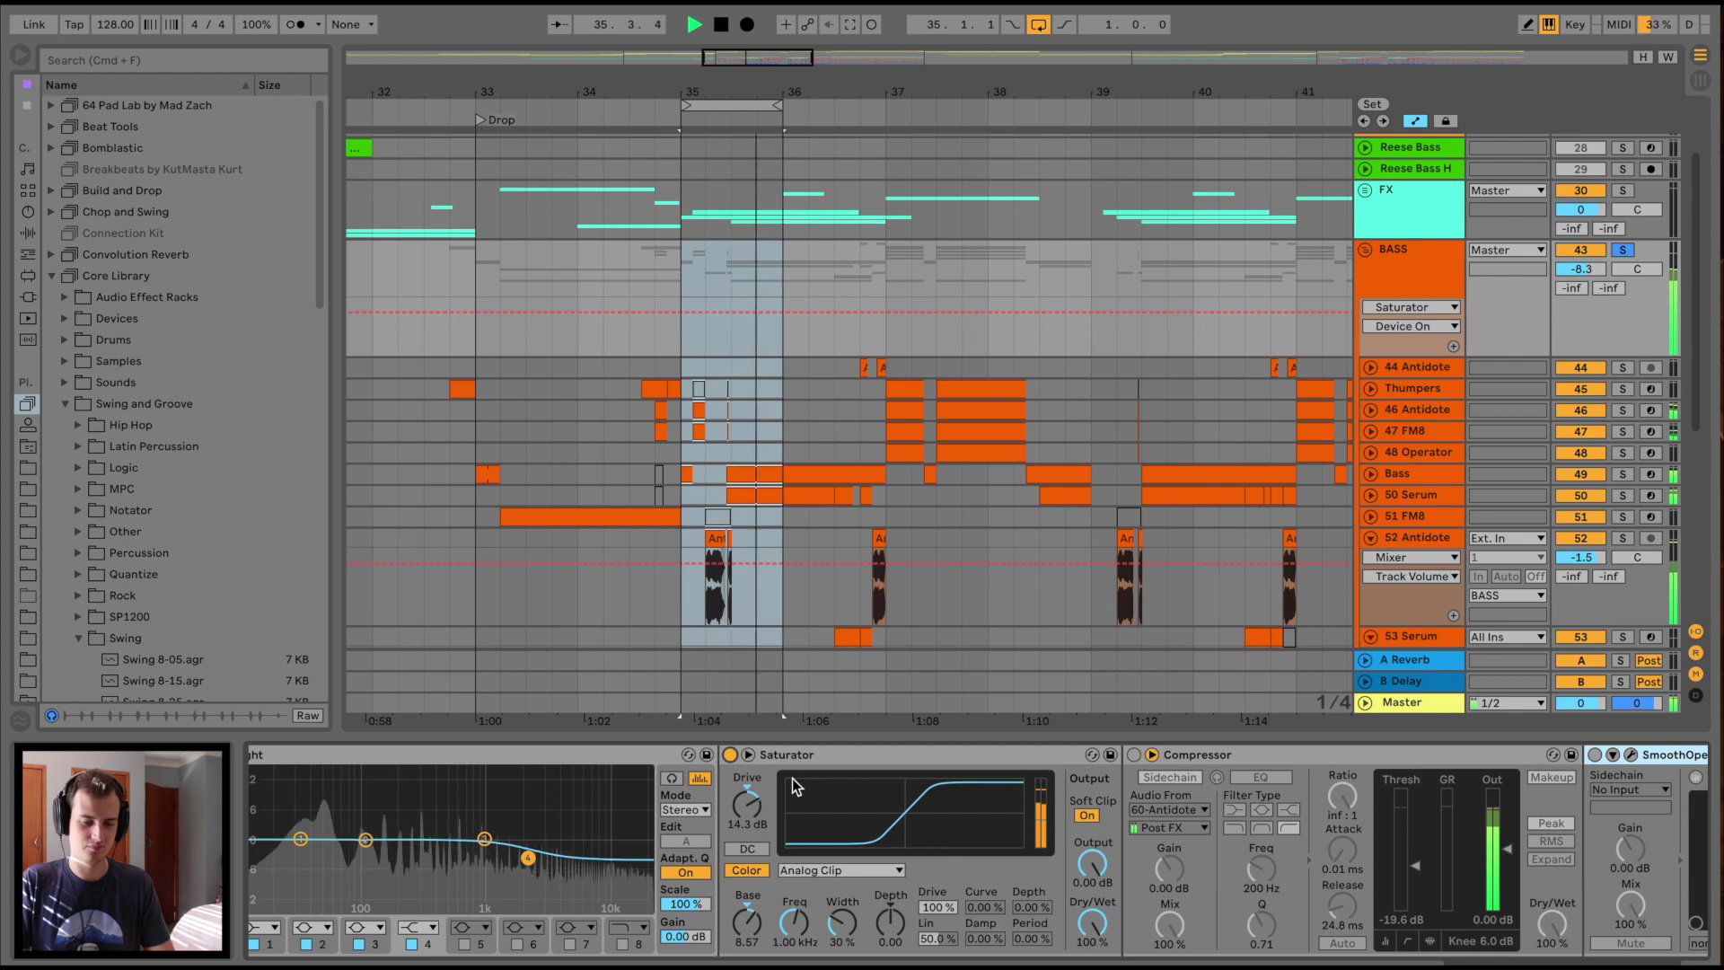
scroll(792, 786, "right", 4)
key("space")
Enable the sidechained Compressor on the BASS group and play the loop to hear the ducking
scroll(578, 774, "right", 3)
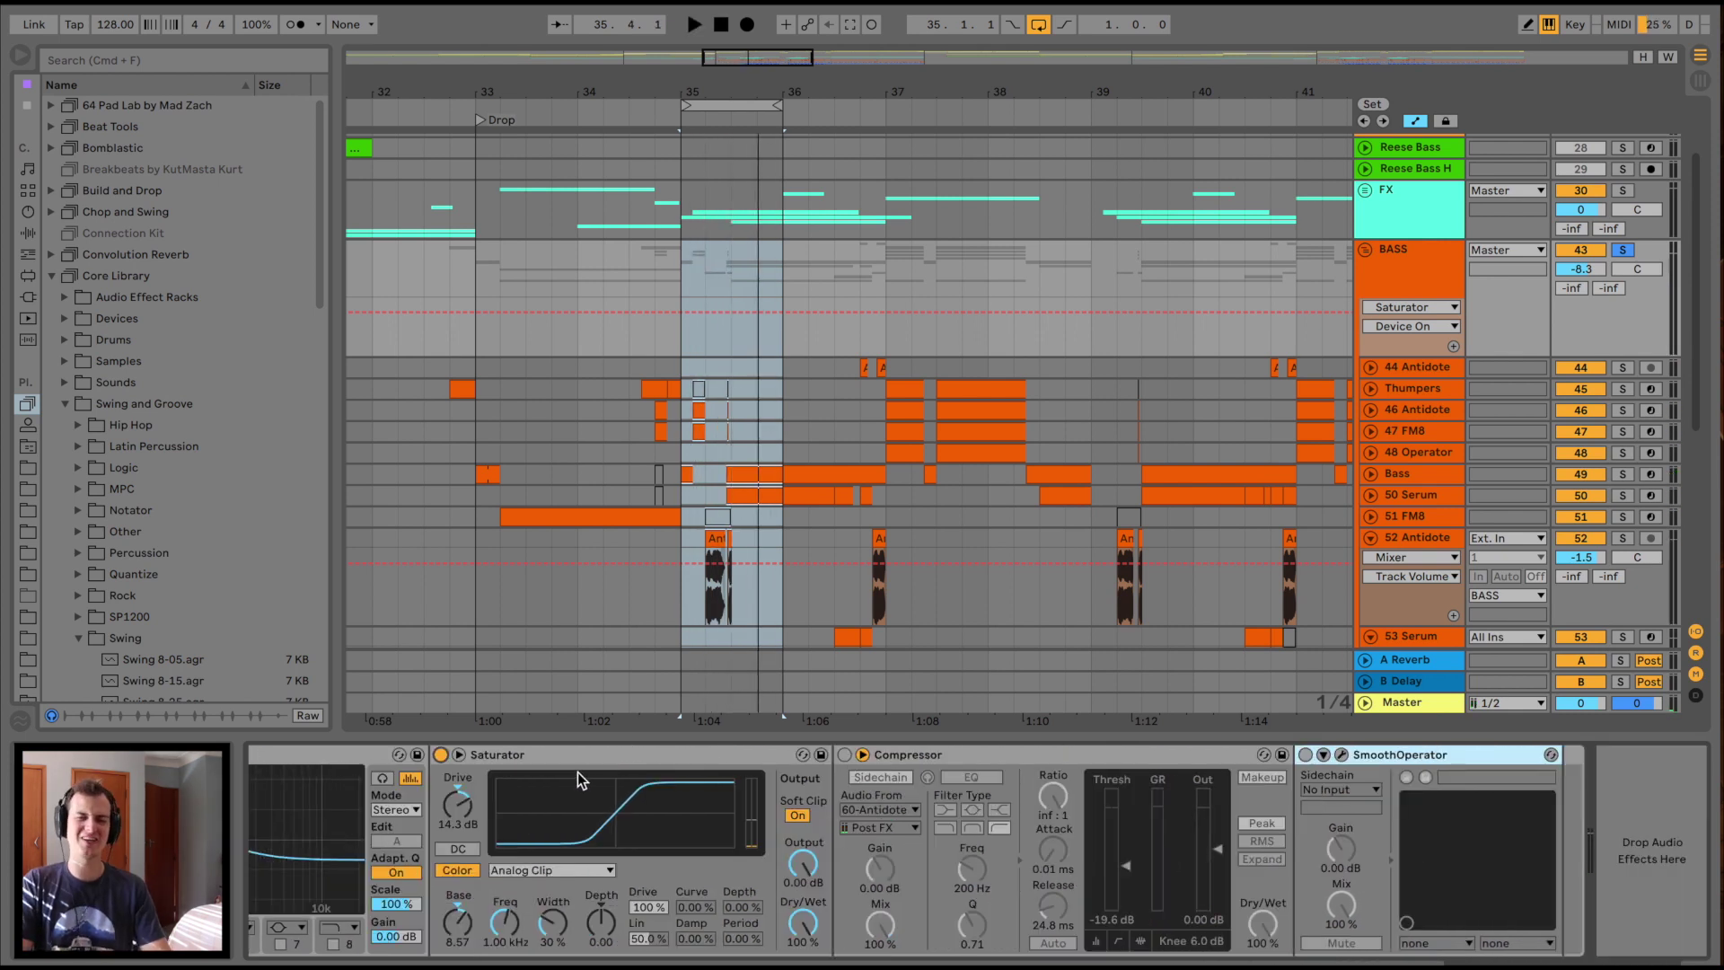
left_click(844, 755)
key("space")
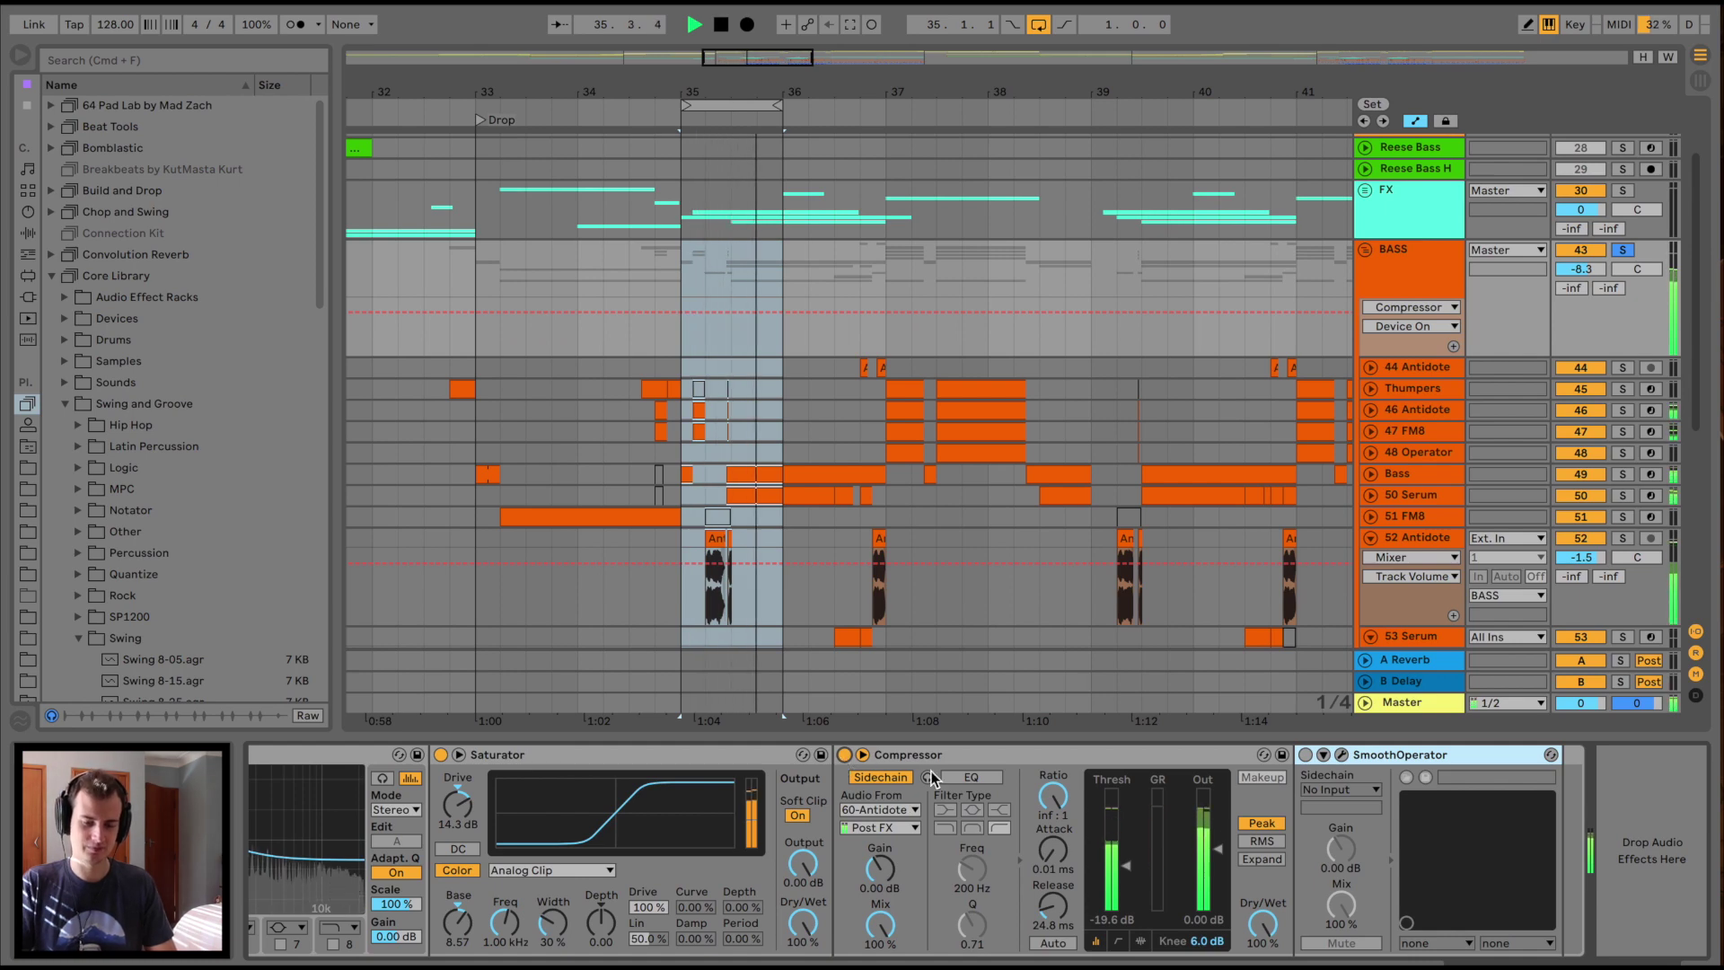
key("space")
Open SmoothOperator on the BASS group, bring its window fully into view, and play the loop to examine its curve
left_click(1341, 754)
left_click_drag(639, 810, 835, 216)
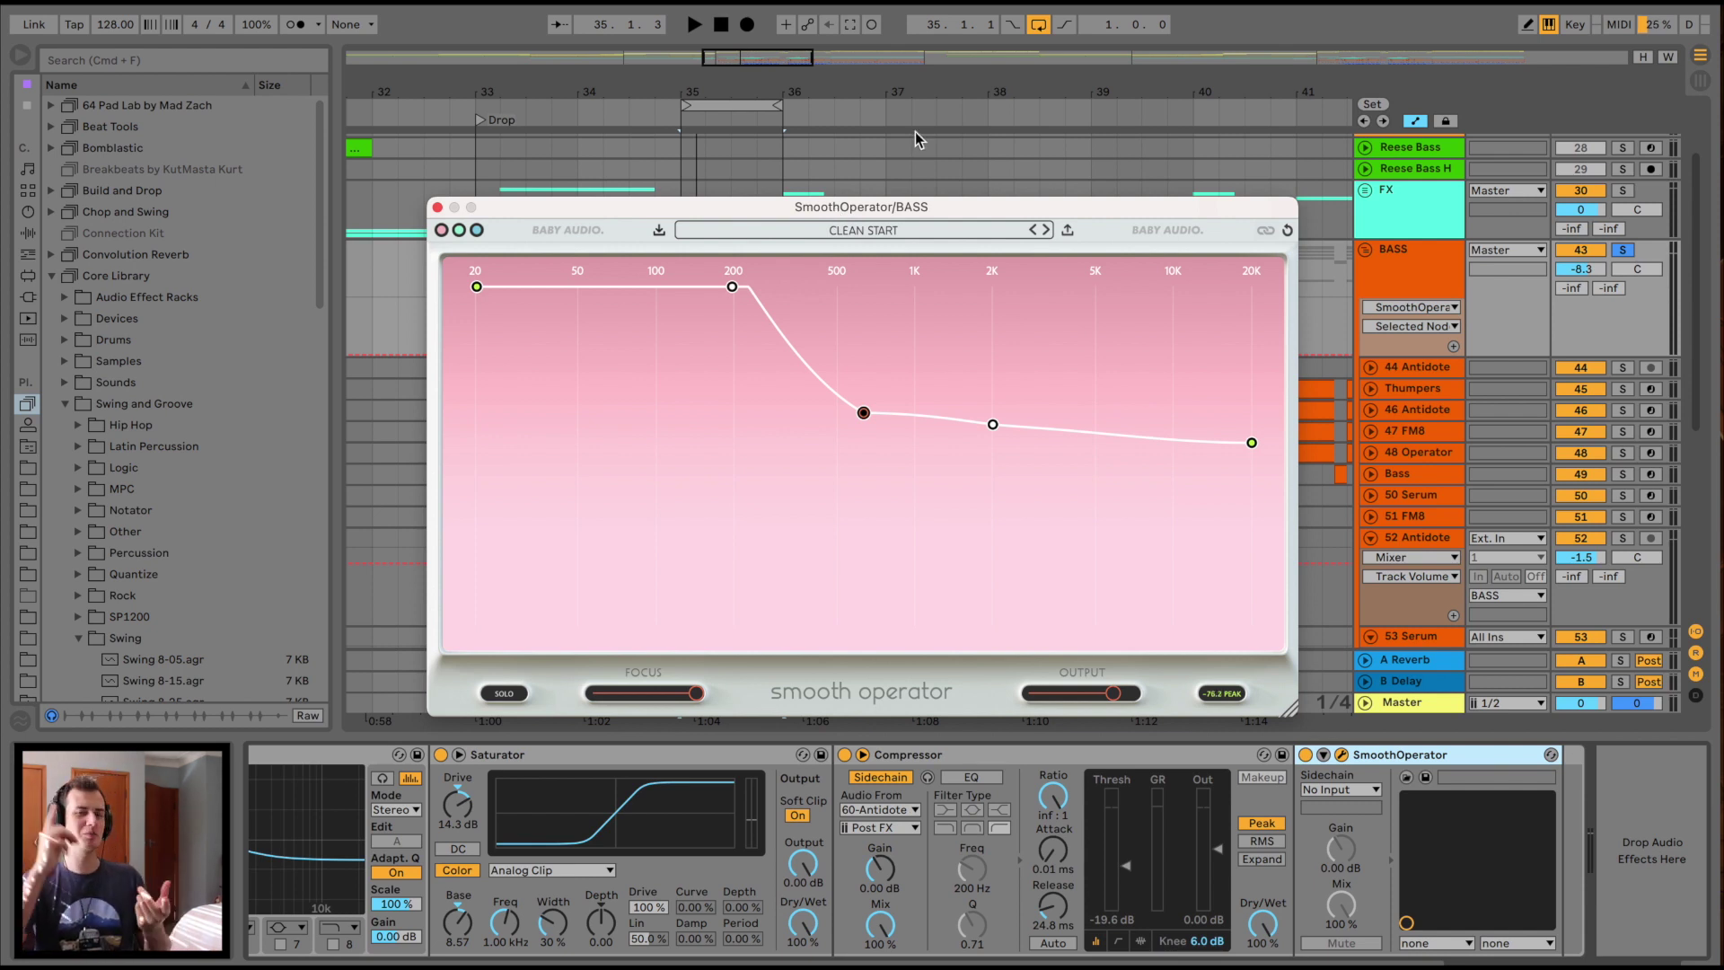
key("space")
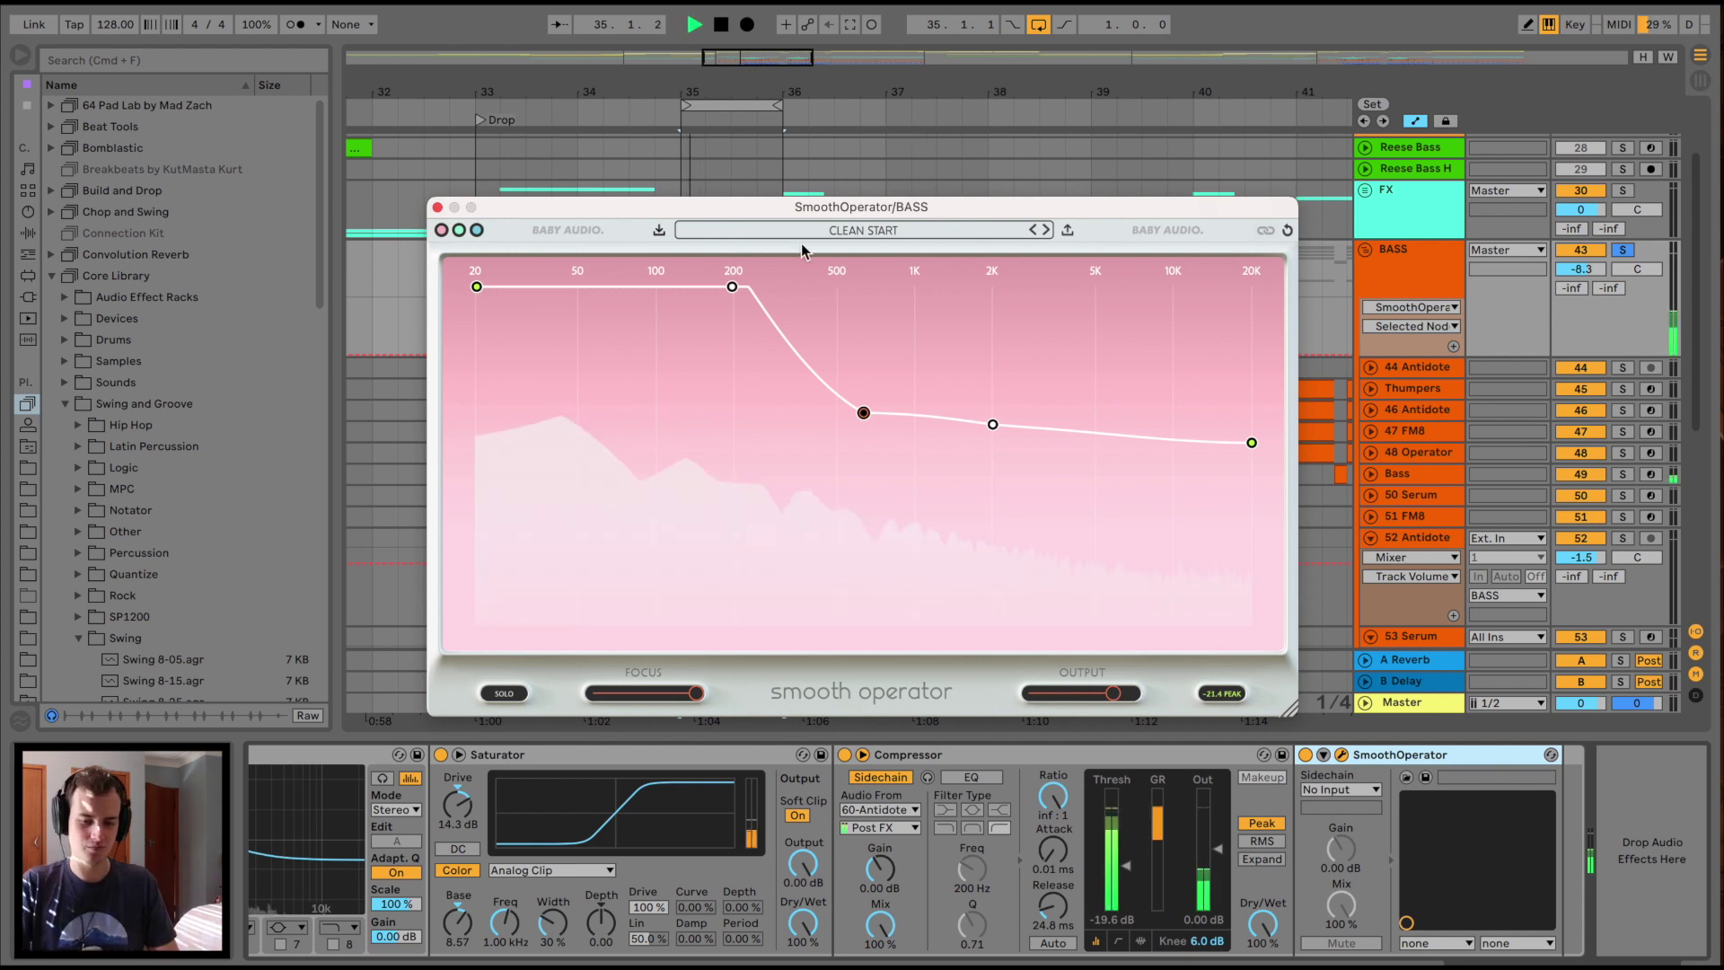
key("space")
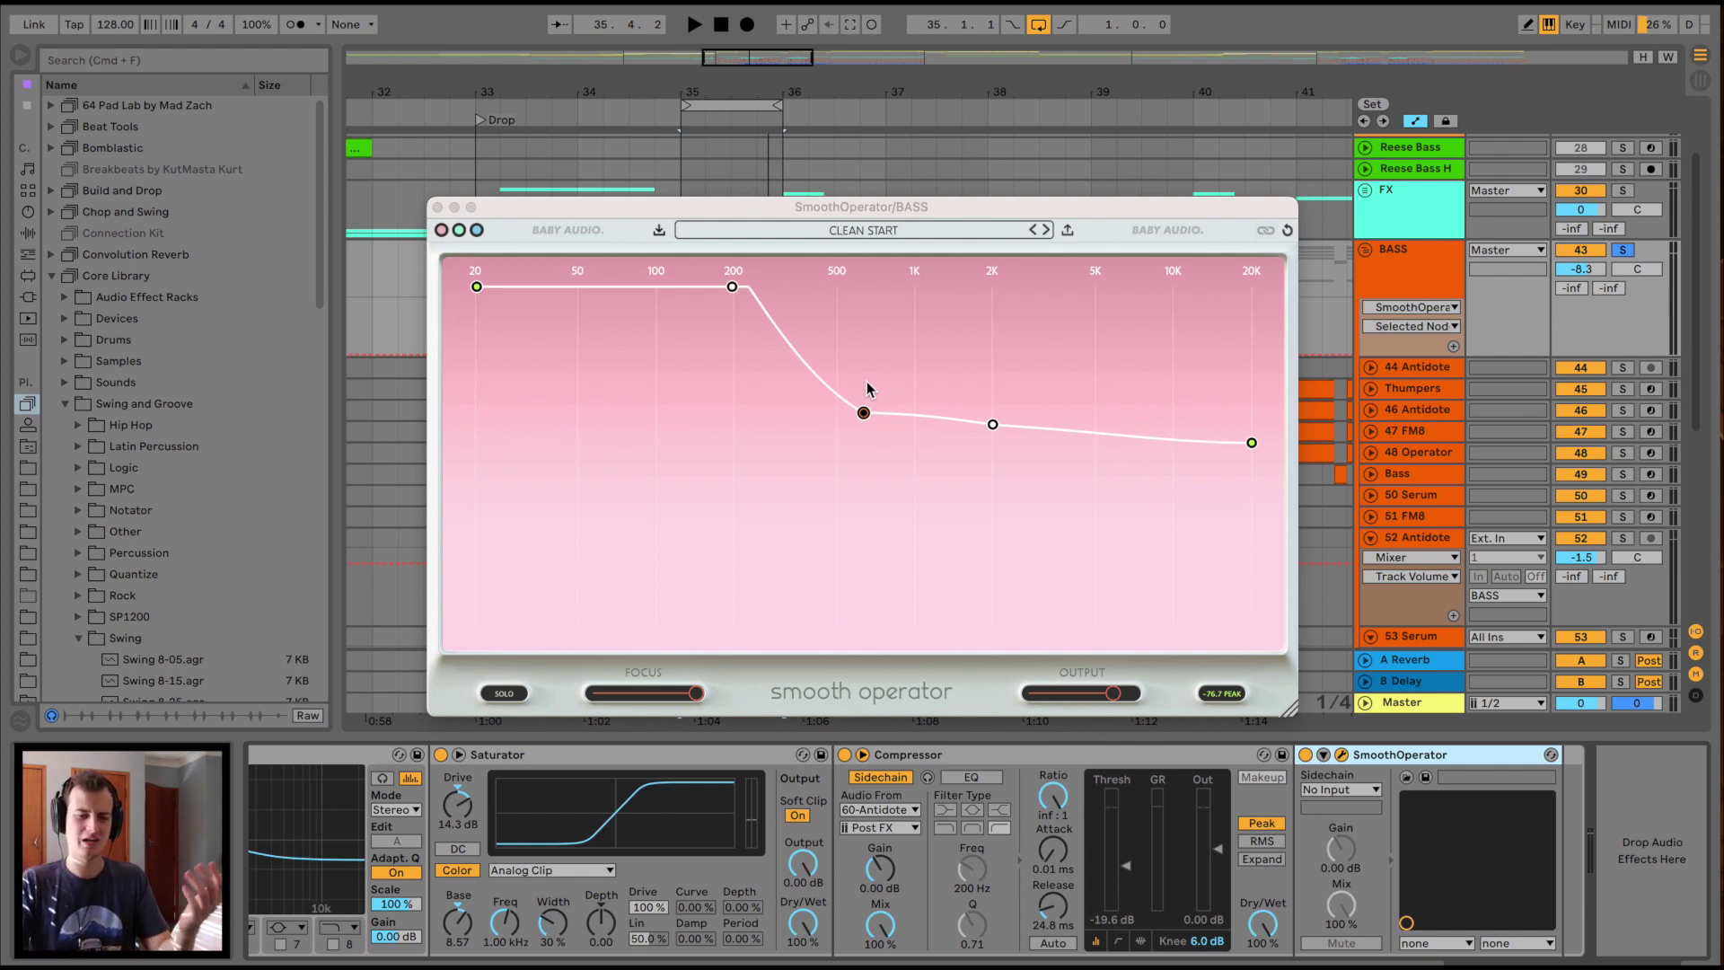
Compare the looping BASS group with SmoothOperator bypassed and re-enabled, and close the plugin window
key("space")
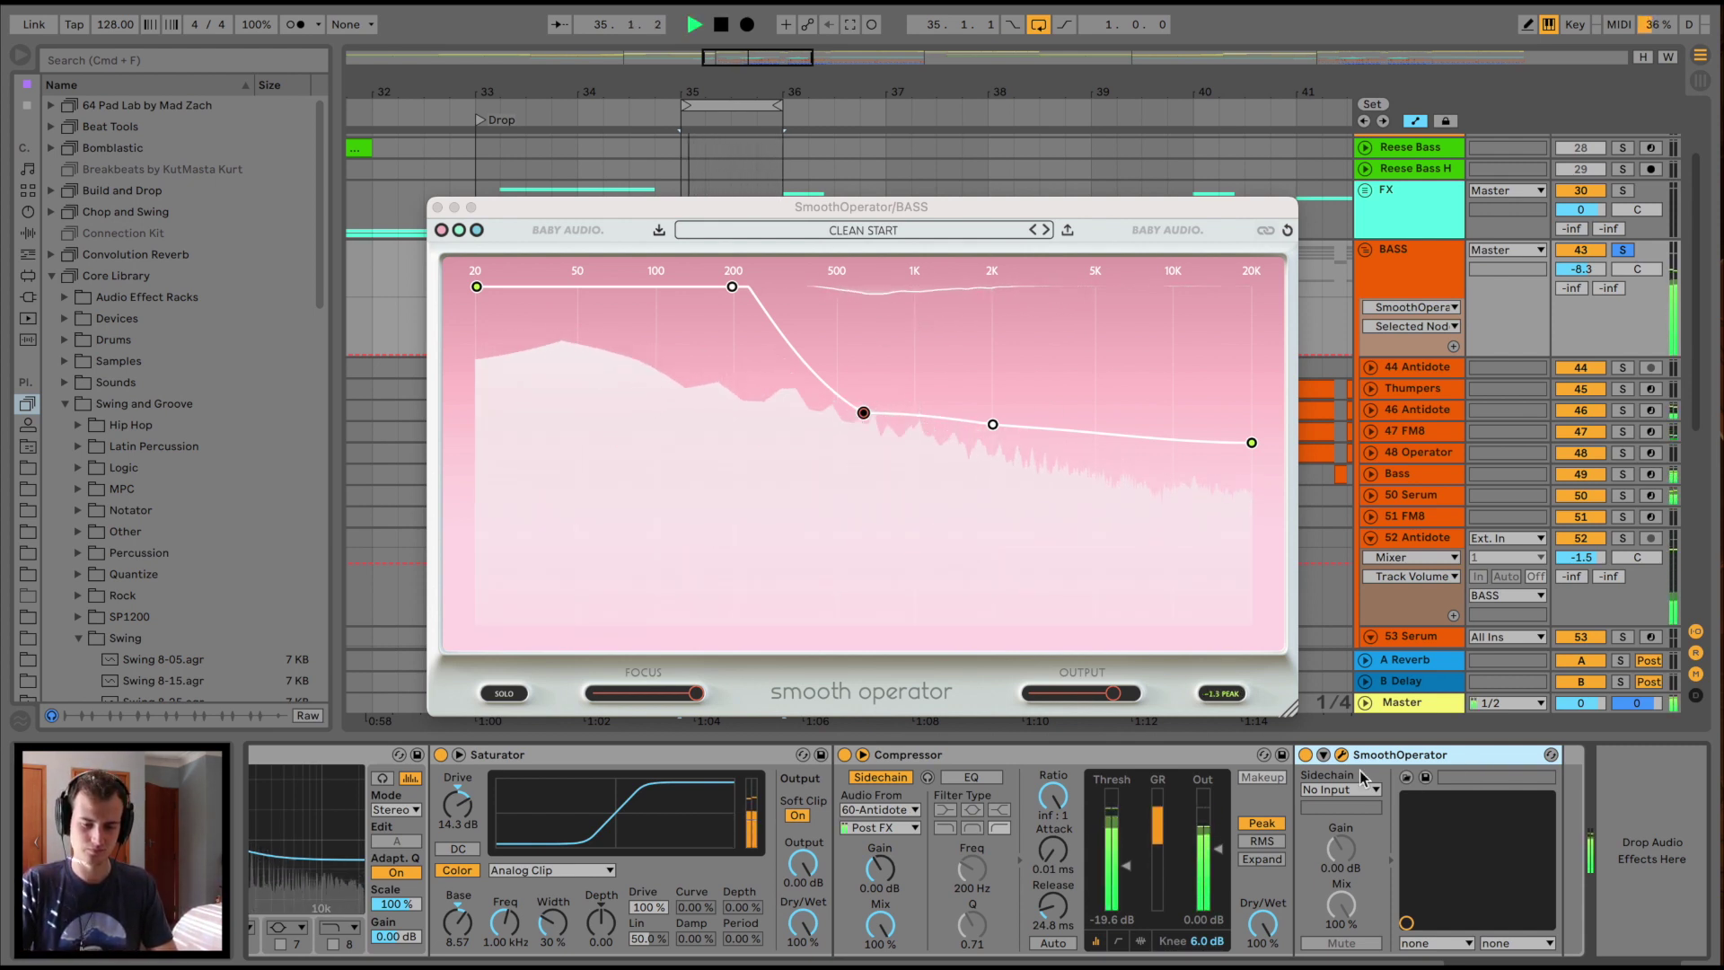
left_click(1305, 755)
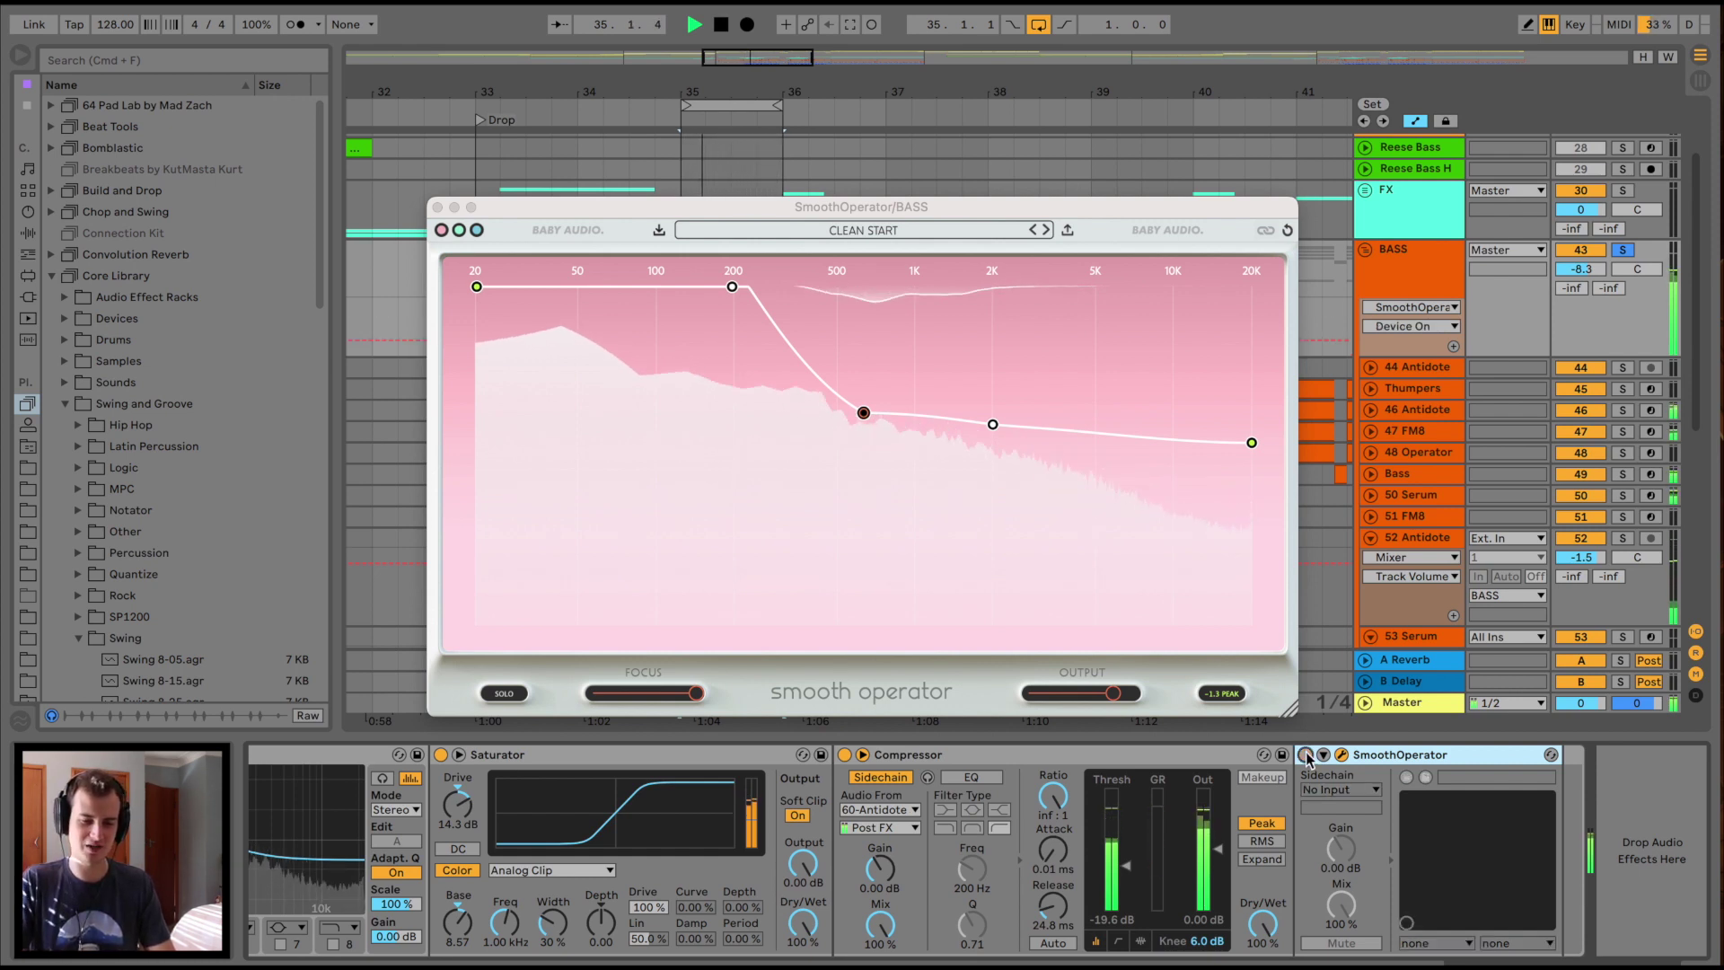
left_click(1305, 755)
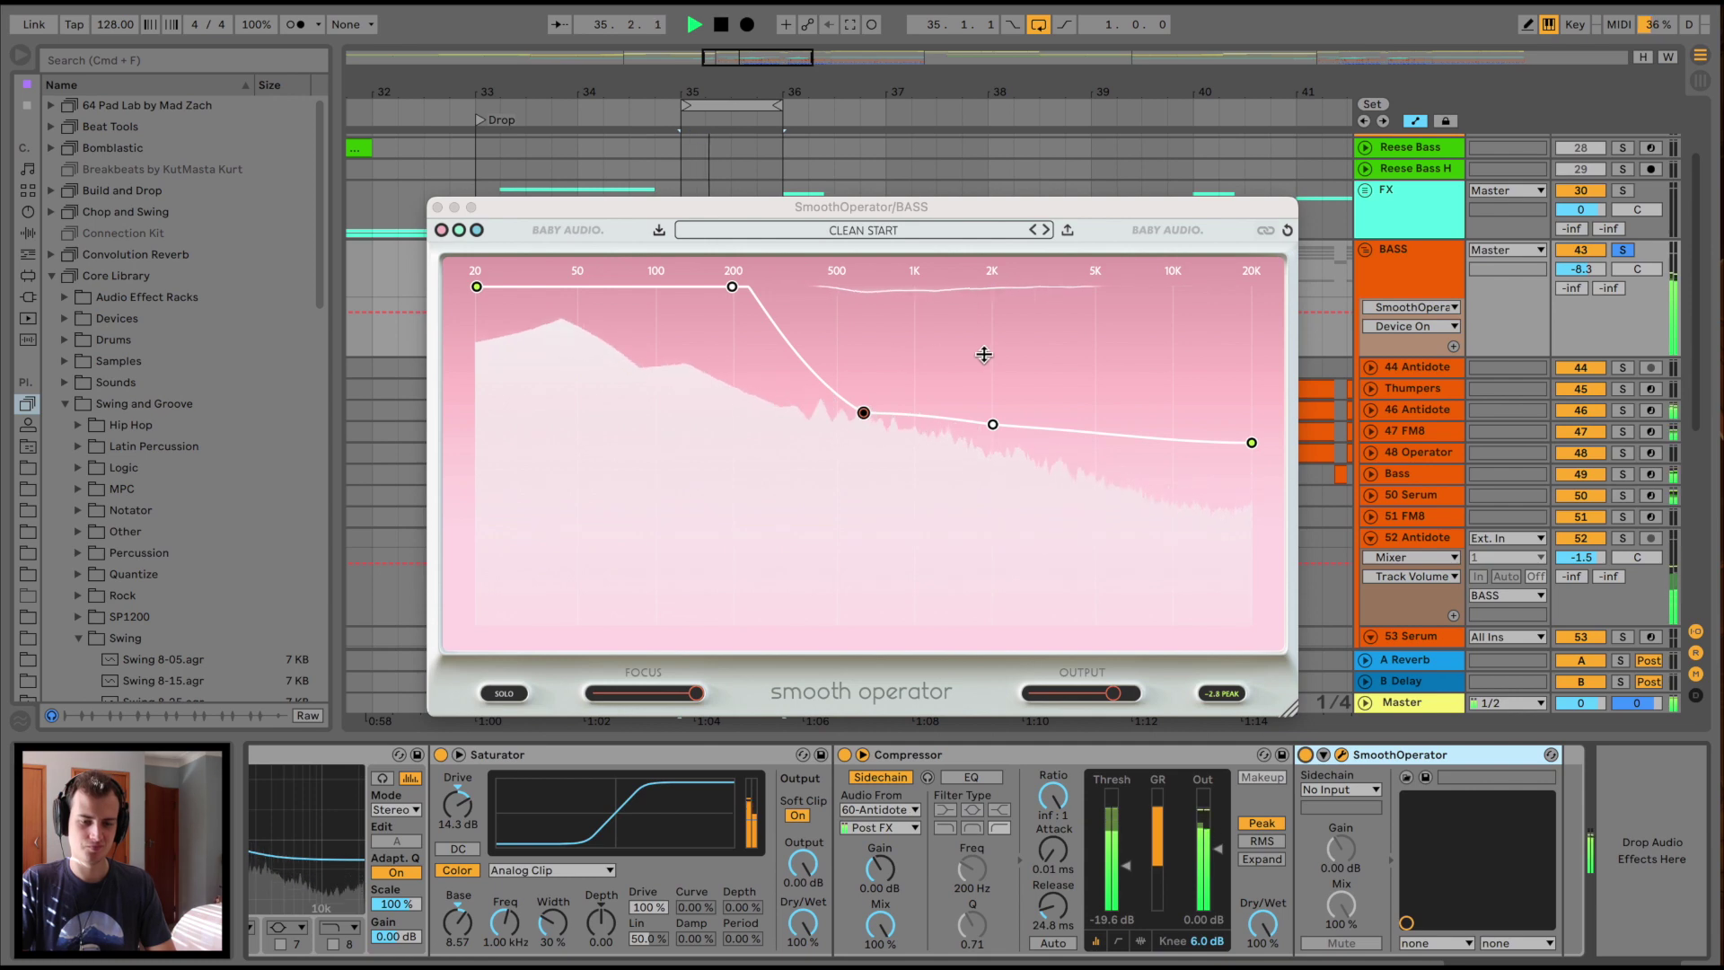
key("space")
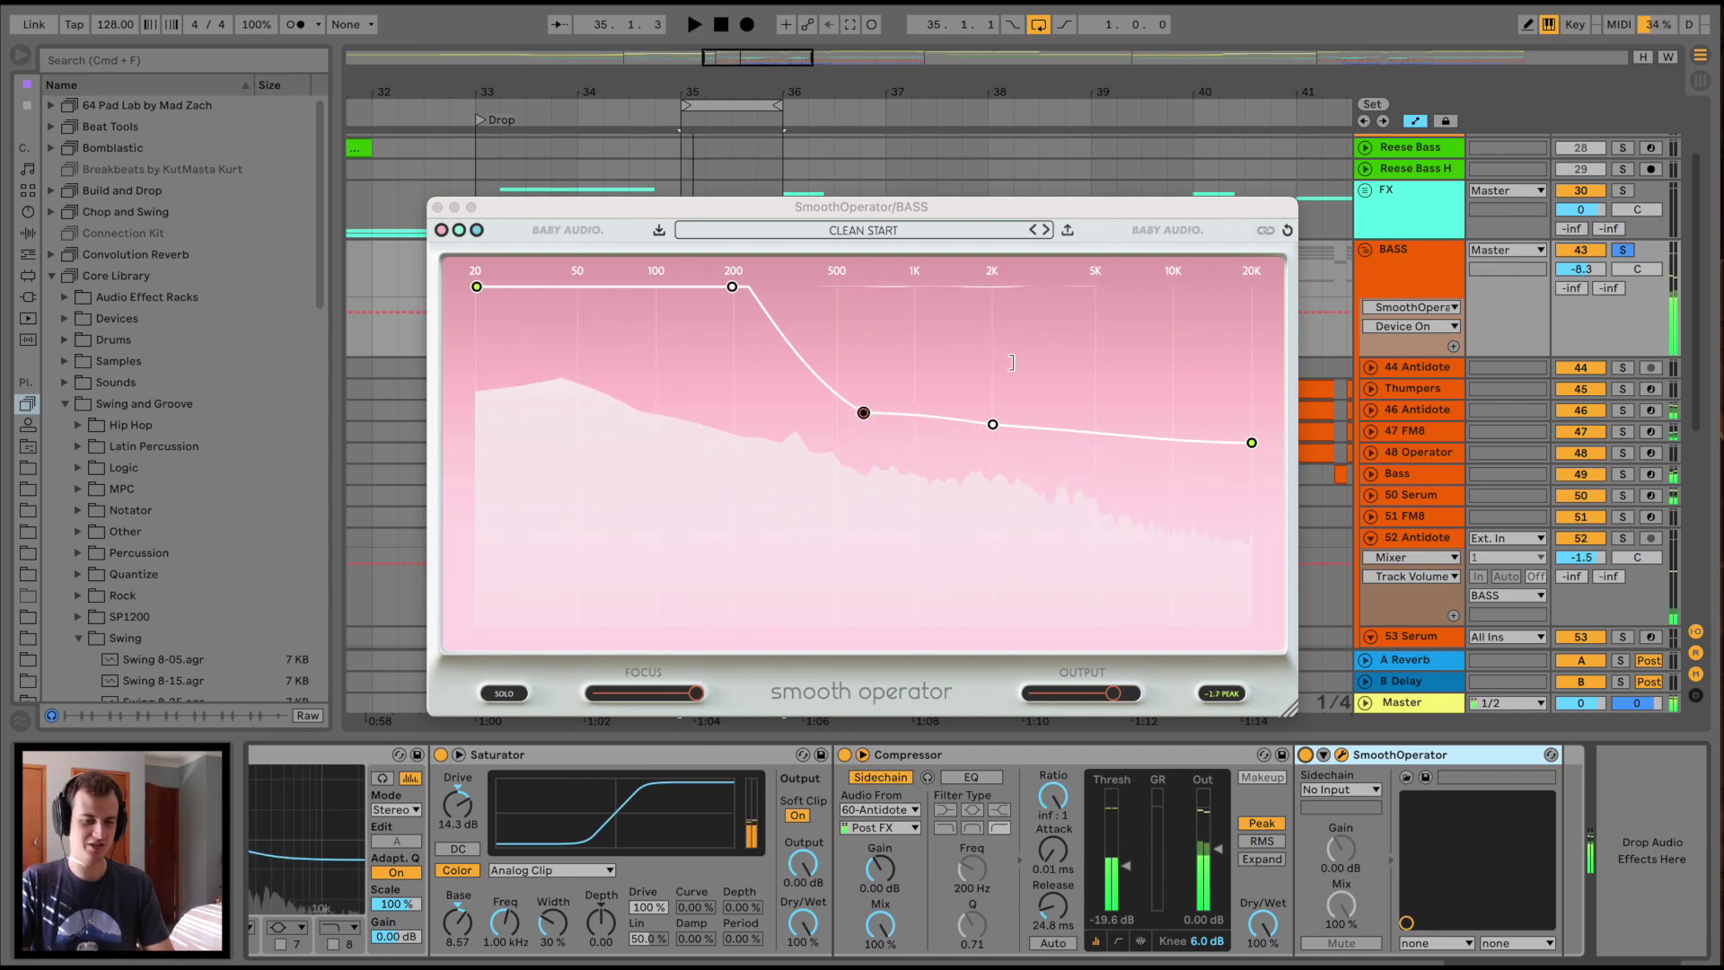
left_click(437, 207)
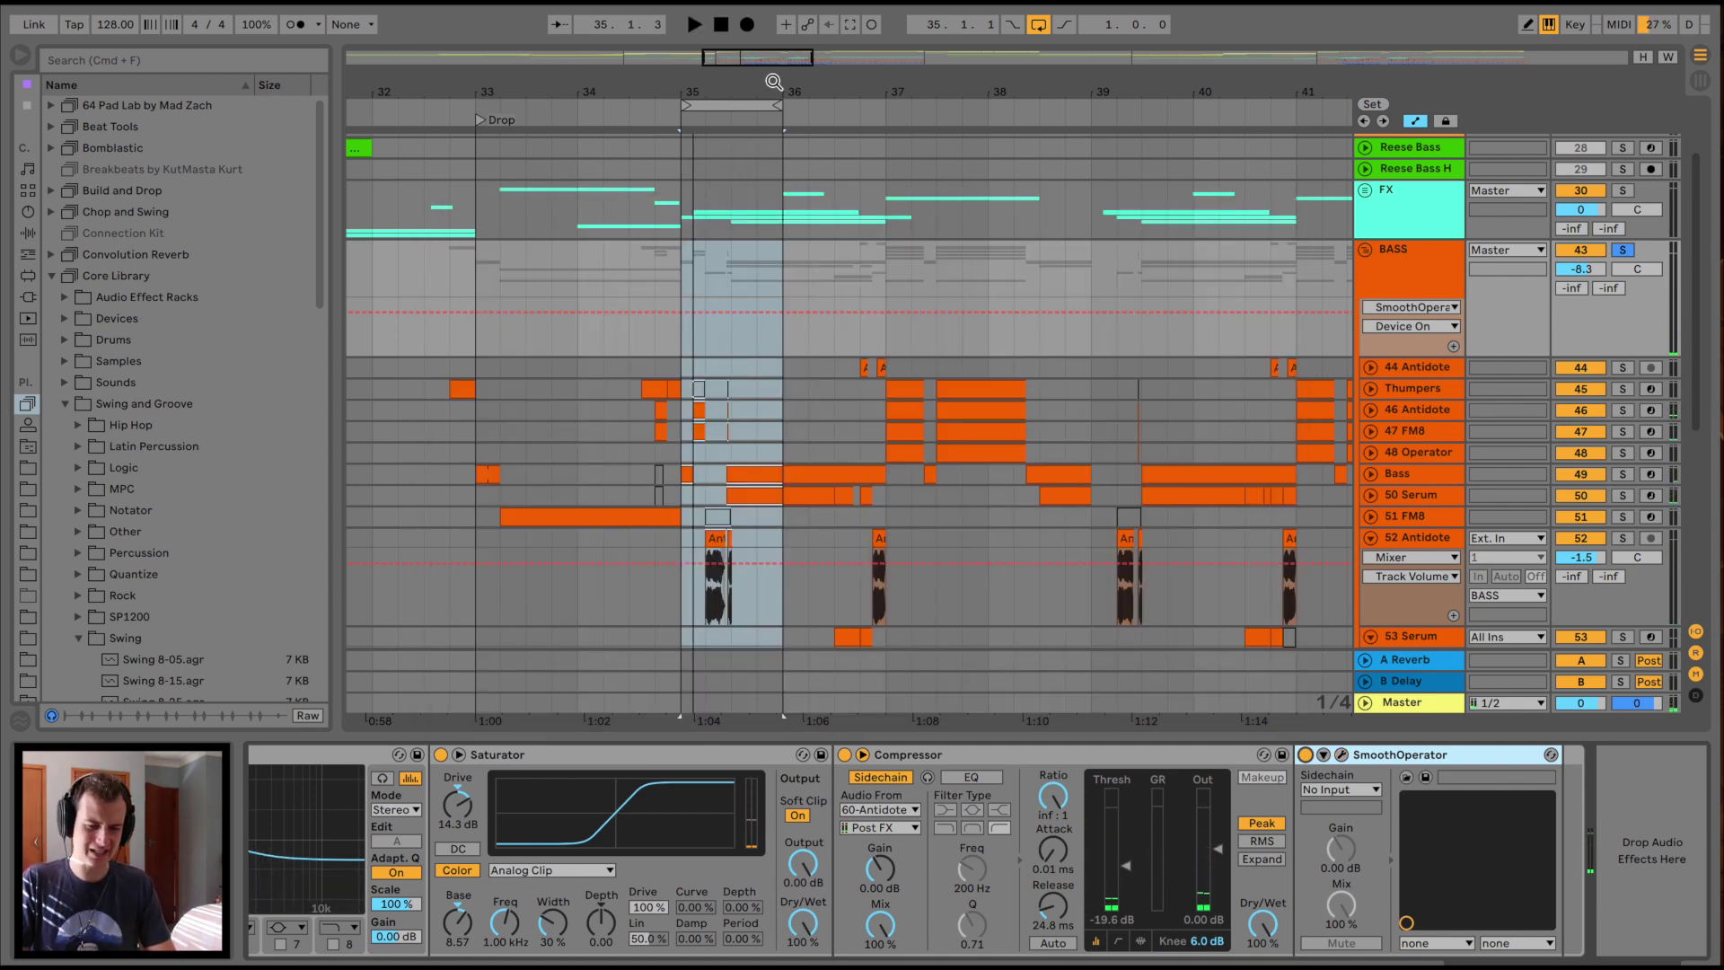
Solo the Drums group, play its layers through the drop, and switch off the arrangement loop
left_click_drag(772, 83, 798, 92)
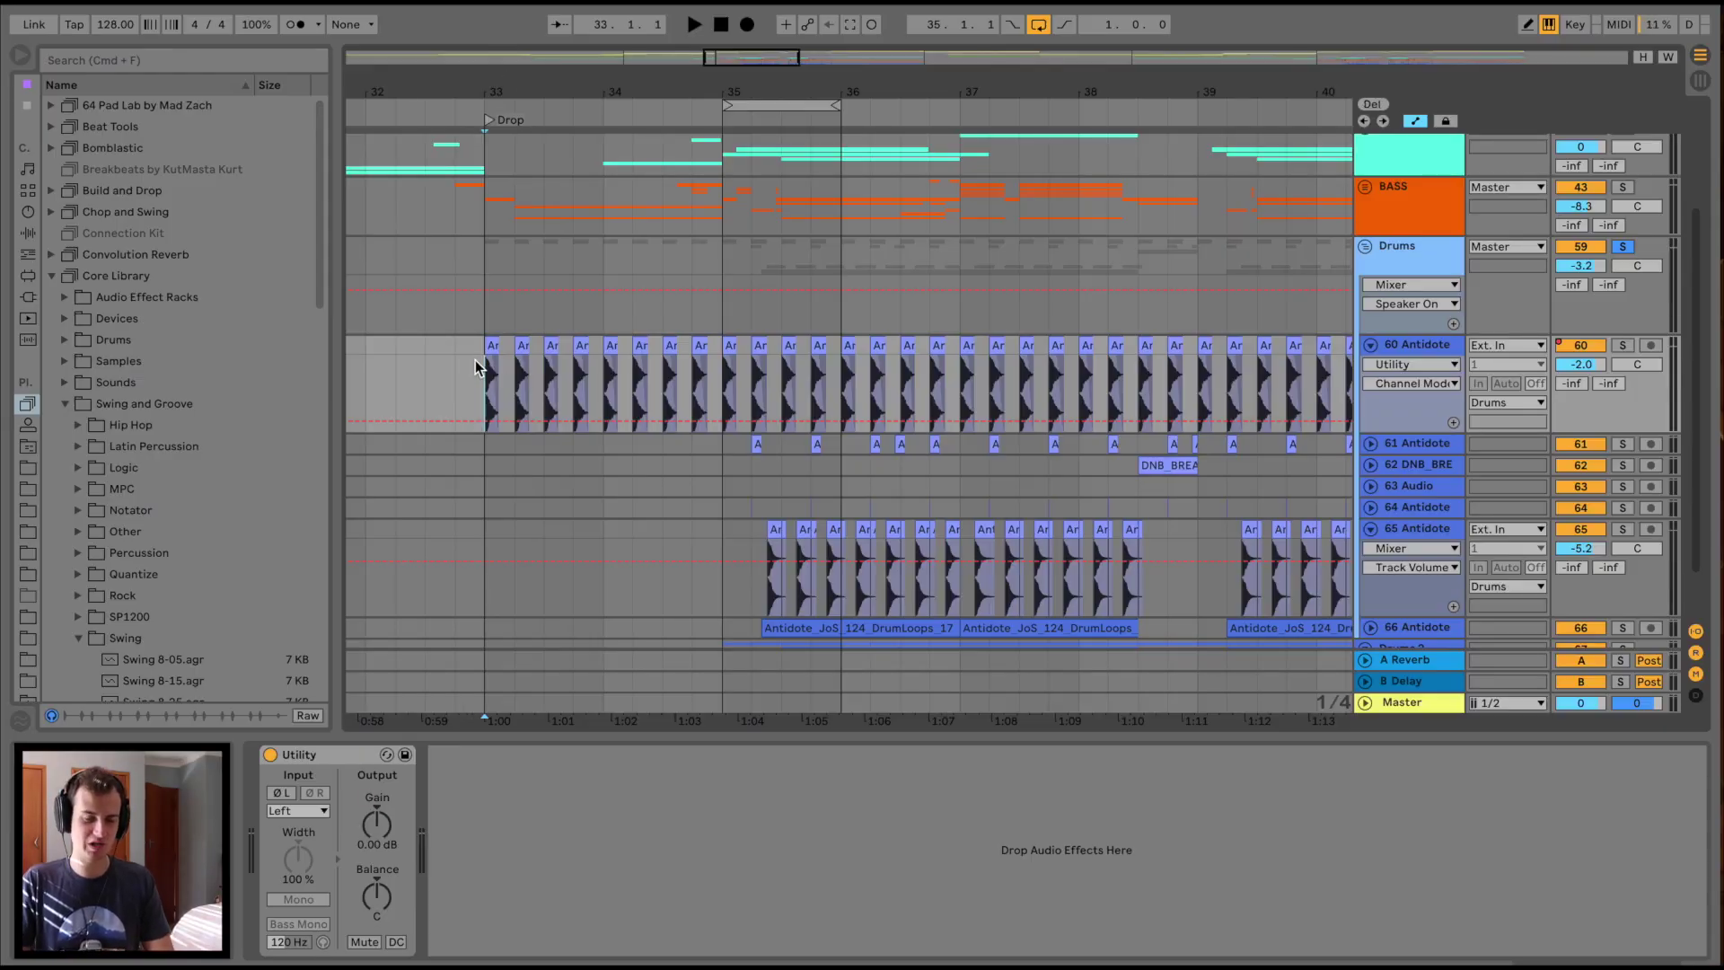
key("space")
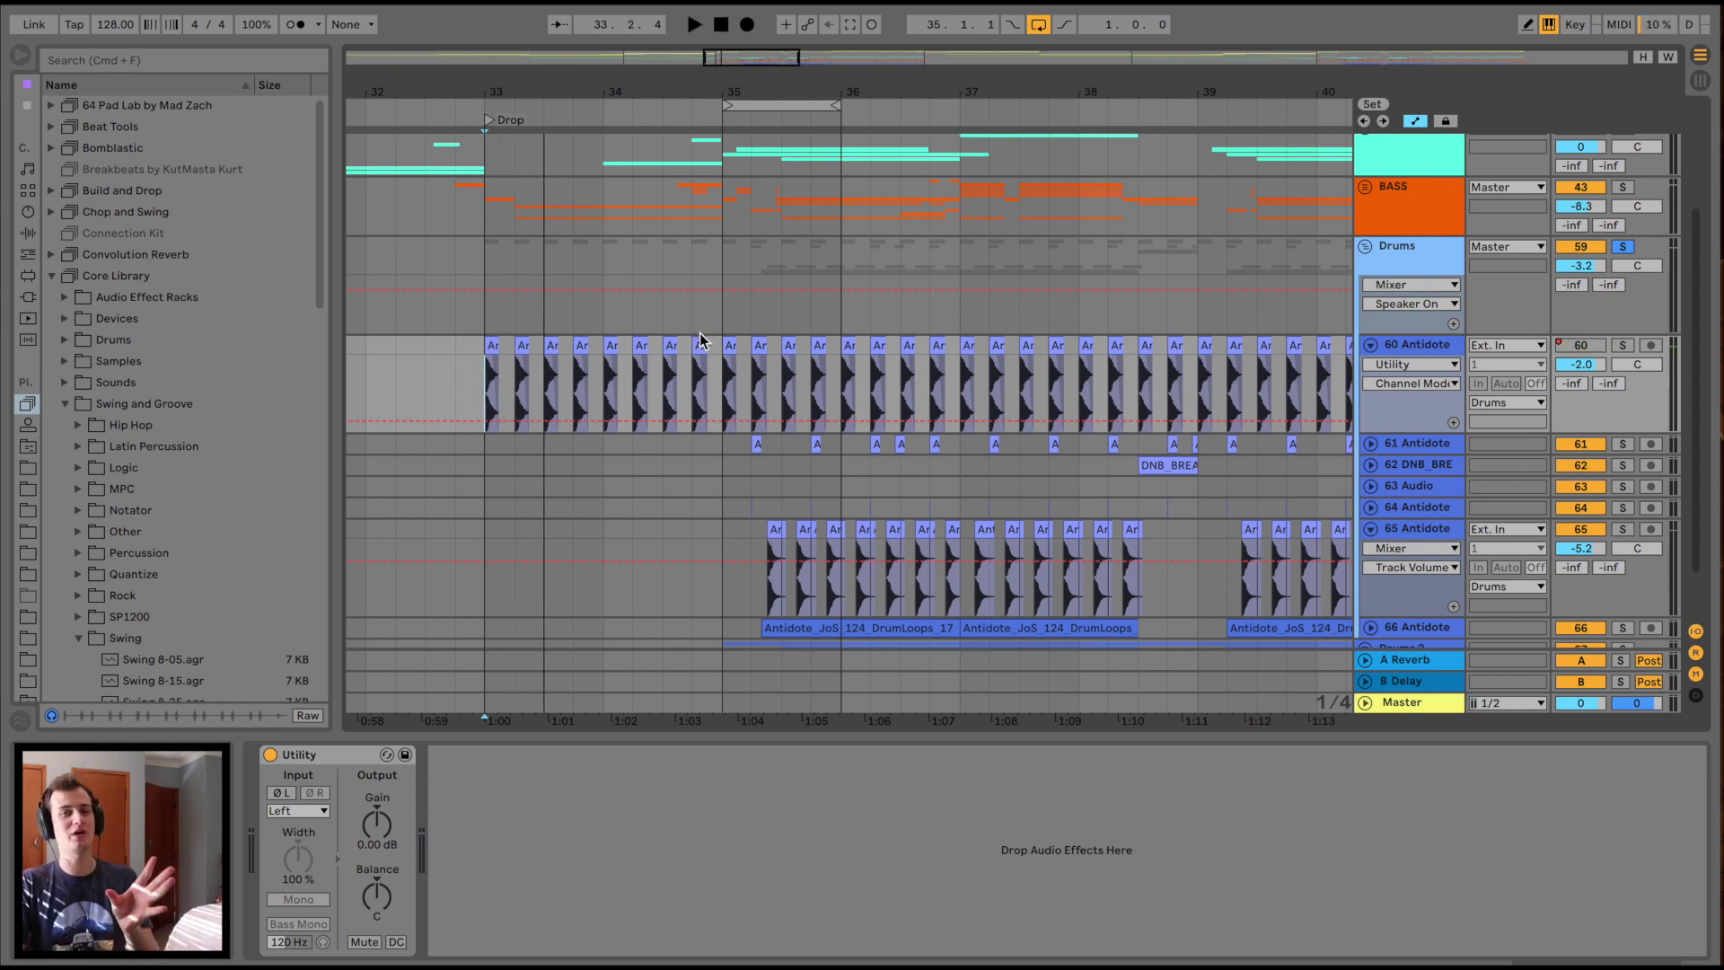
left_click(699, 380)
scroll(763, 369, "right", 3)
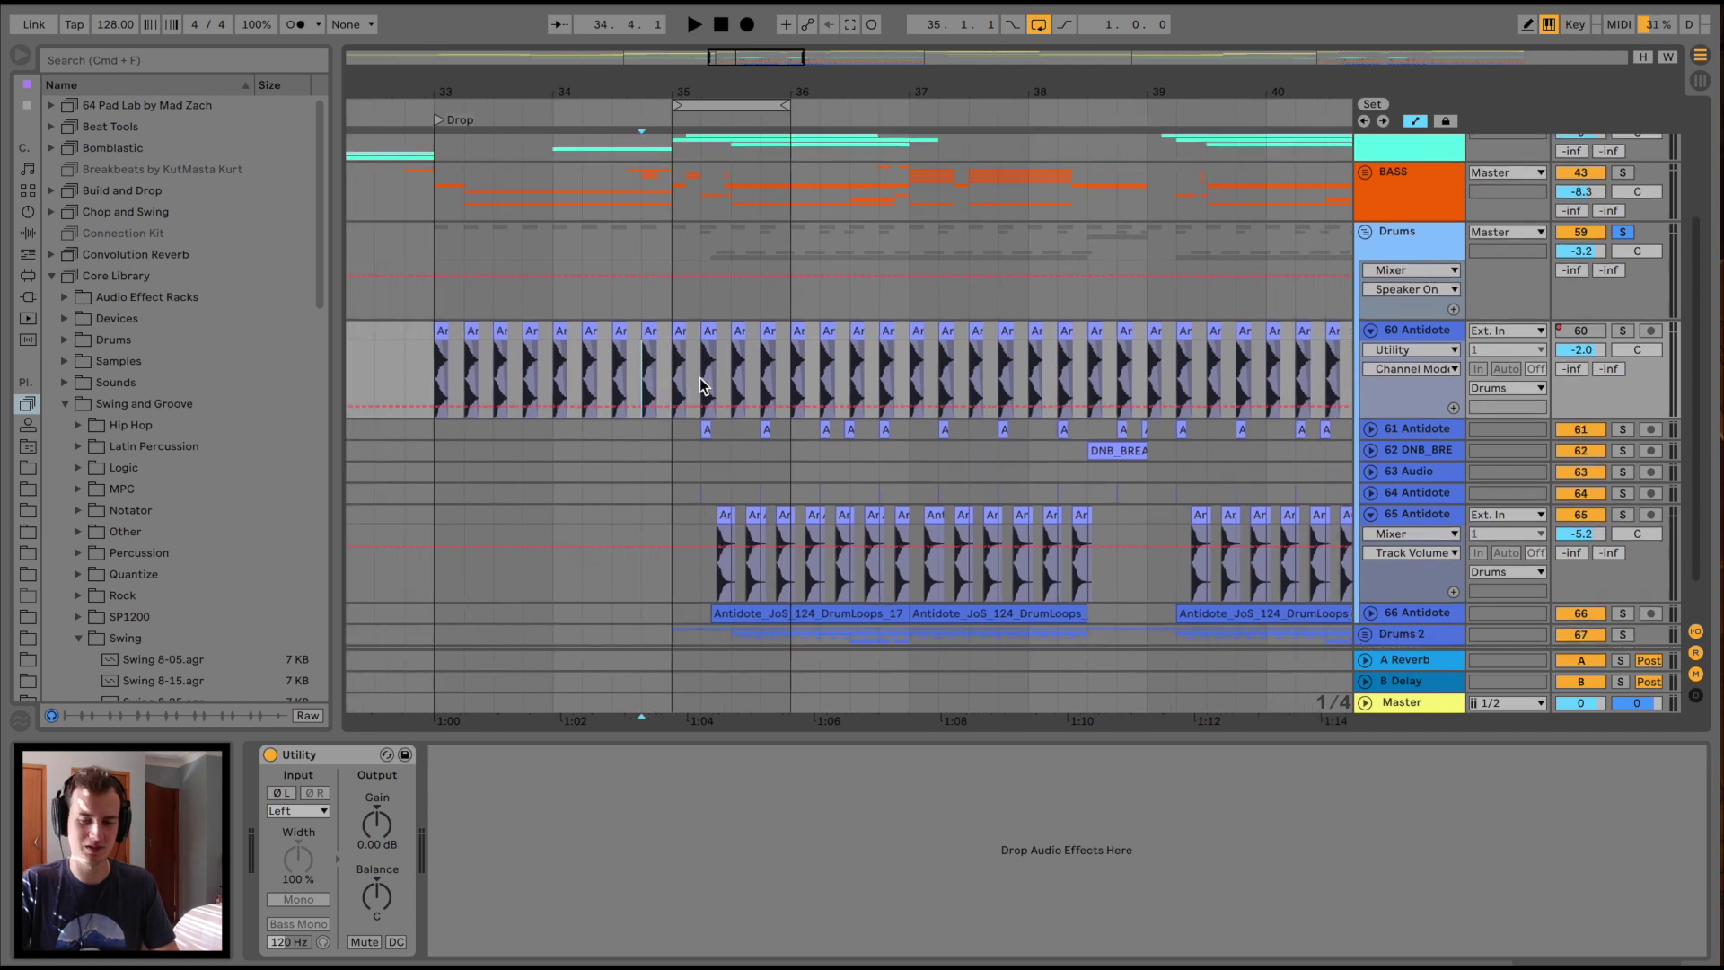
scroll(853, 341, "down", 1)
key("space")
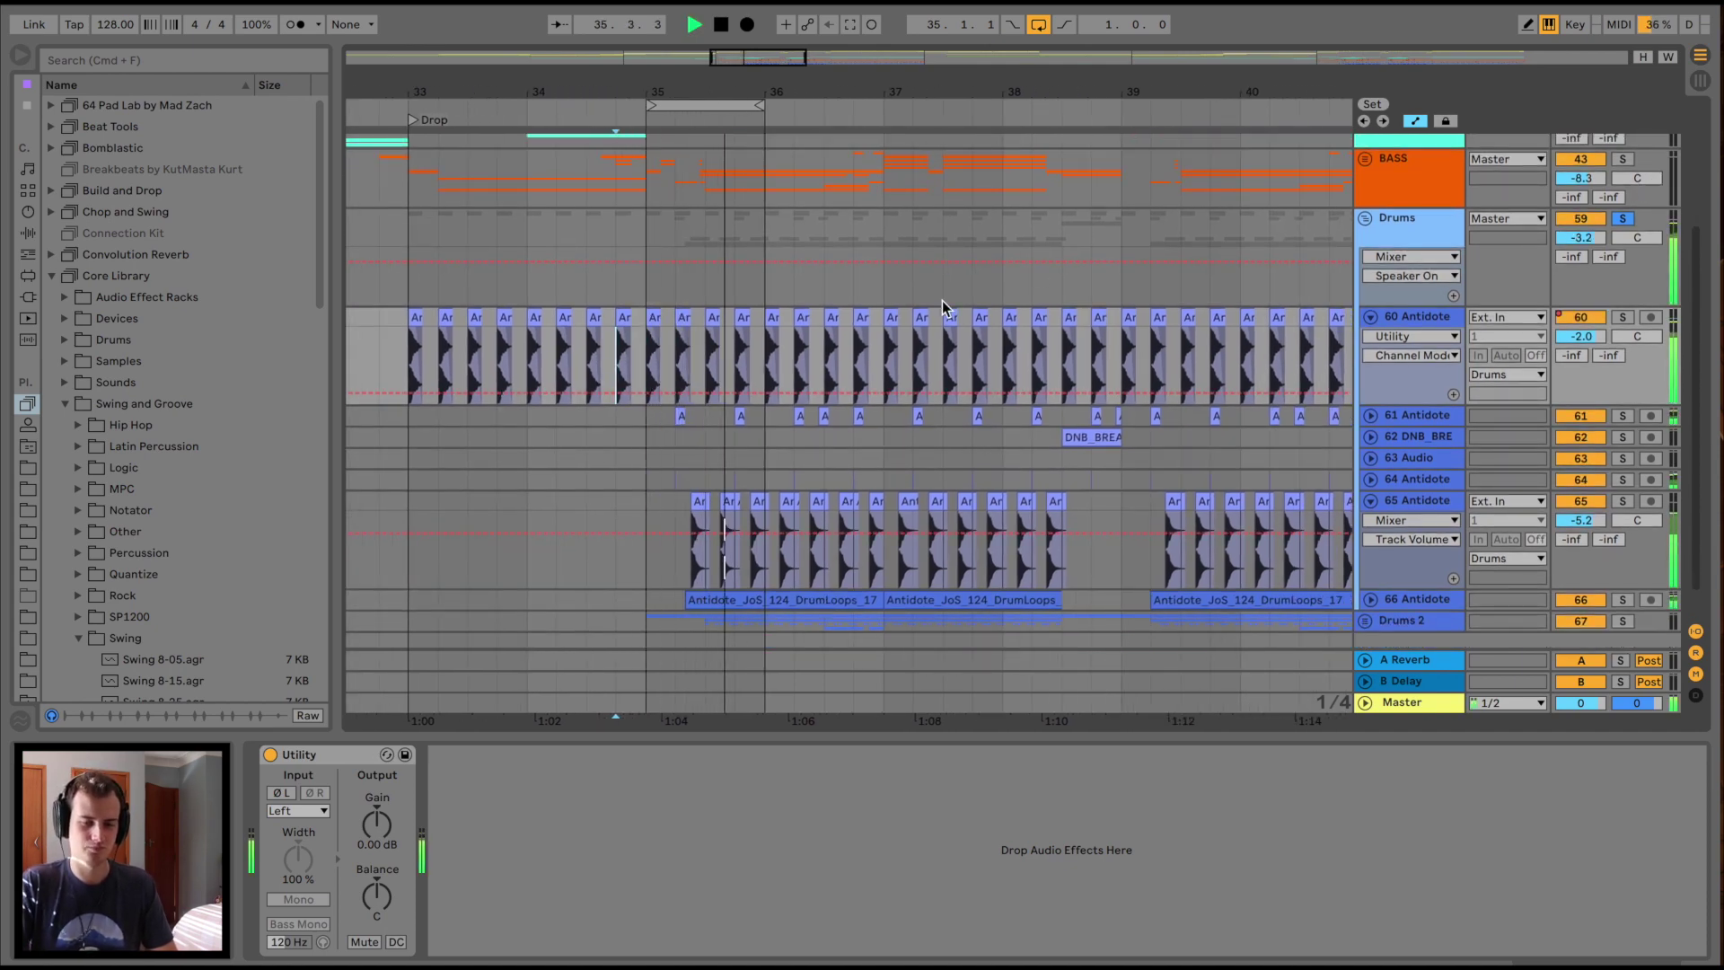
left_click(1038, 24)
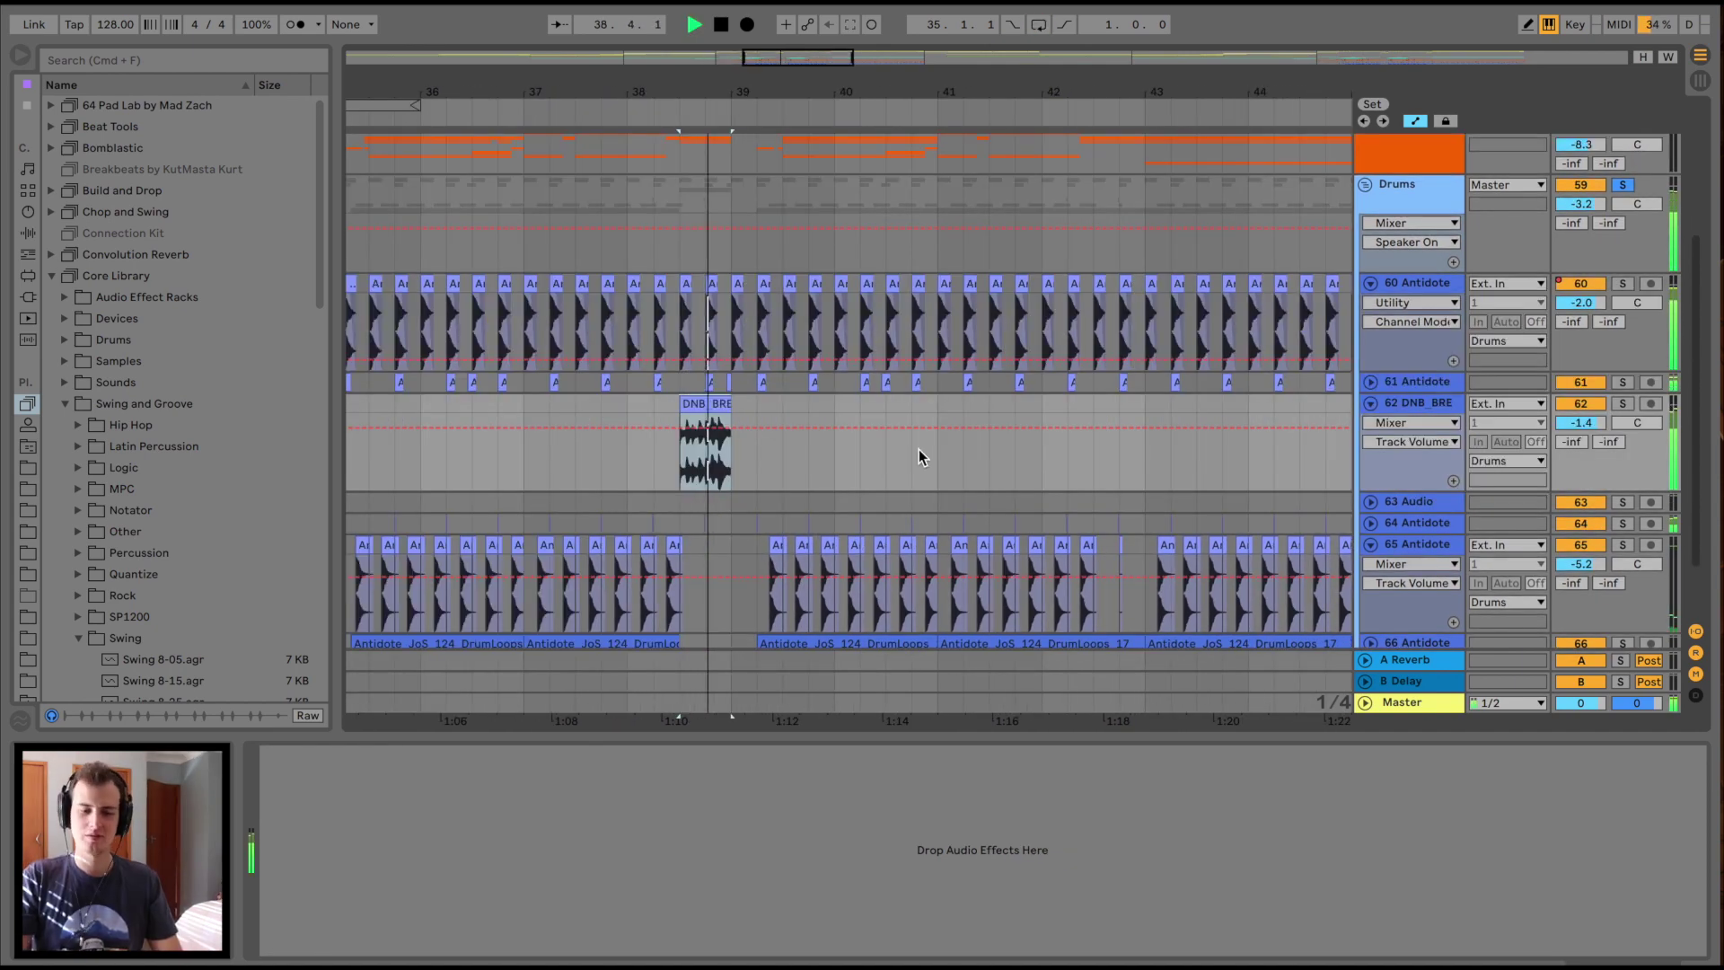
Unfold the 66 Antidote drum loop track and solo it together with 65 Antidote during playback
scroll(918, 449, "right", 5)
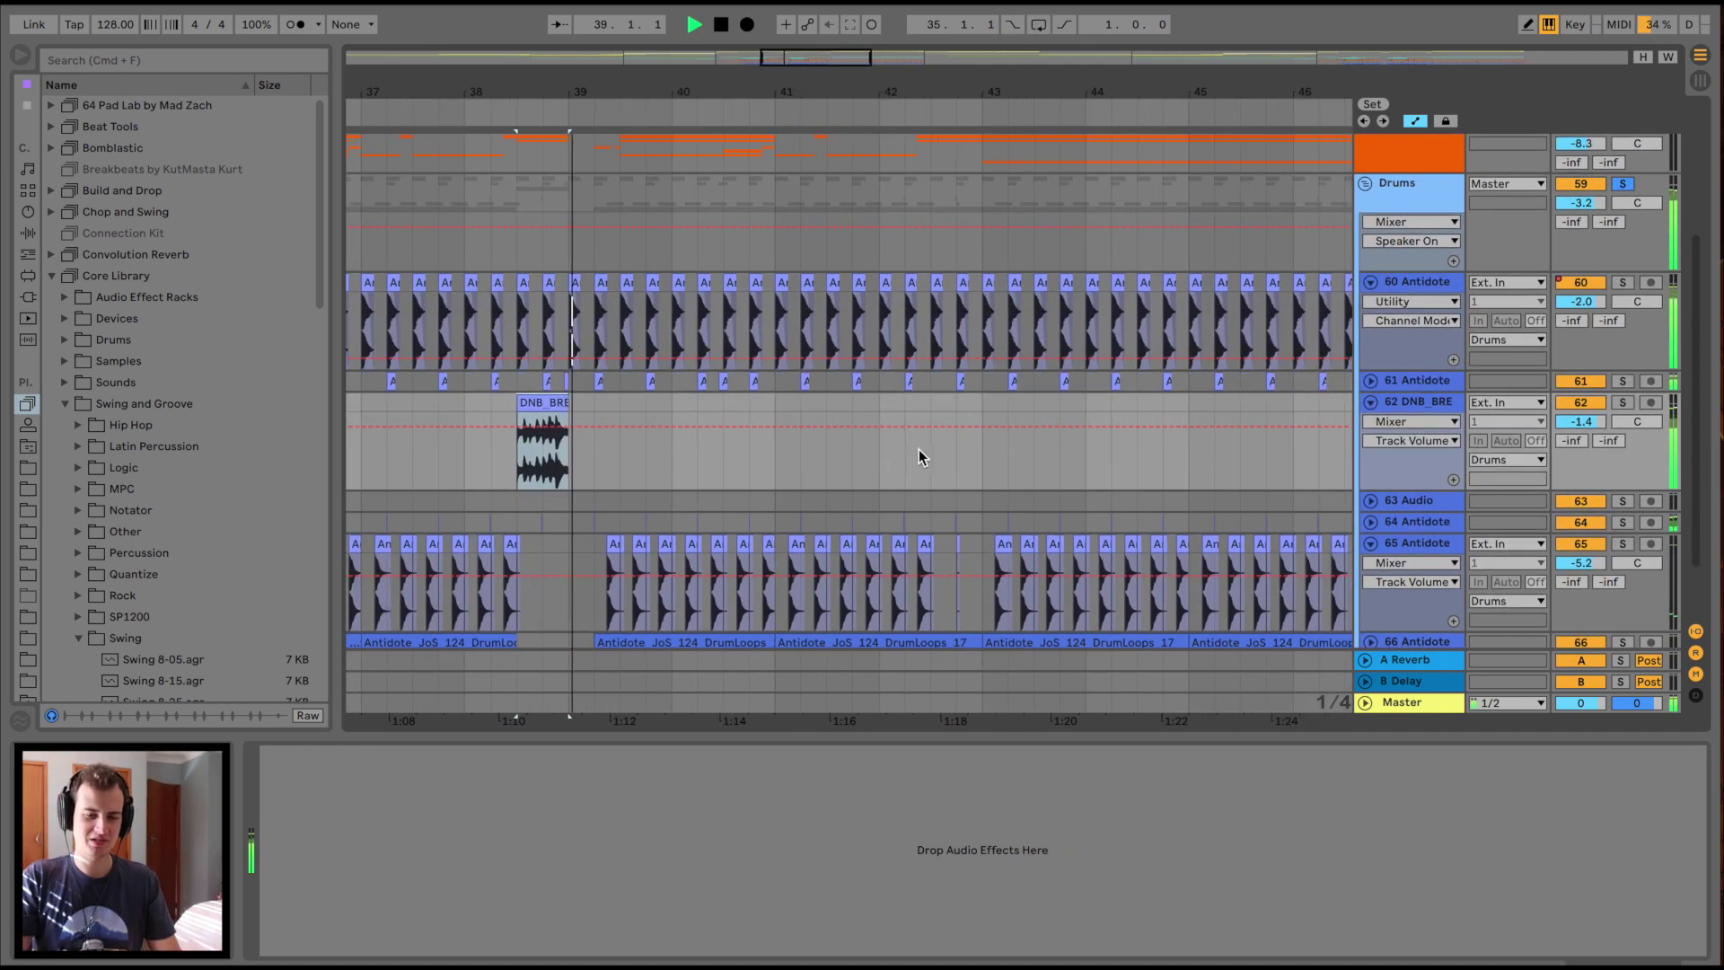
scroll(1116, 353, "down", 3)
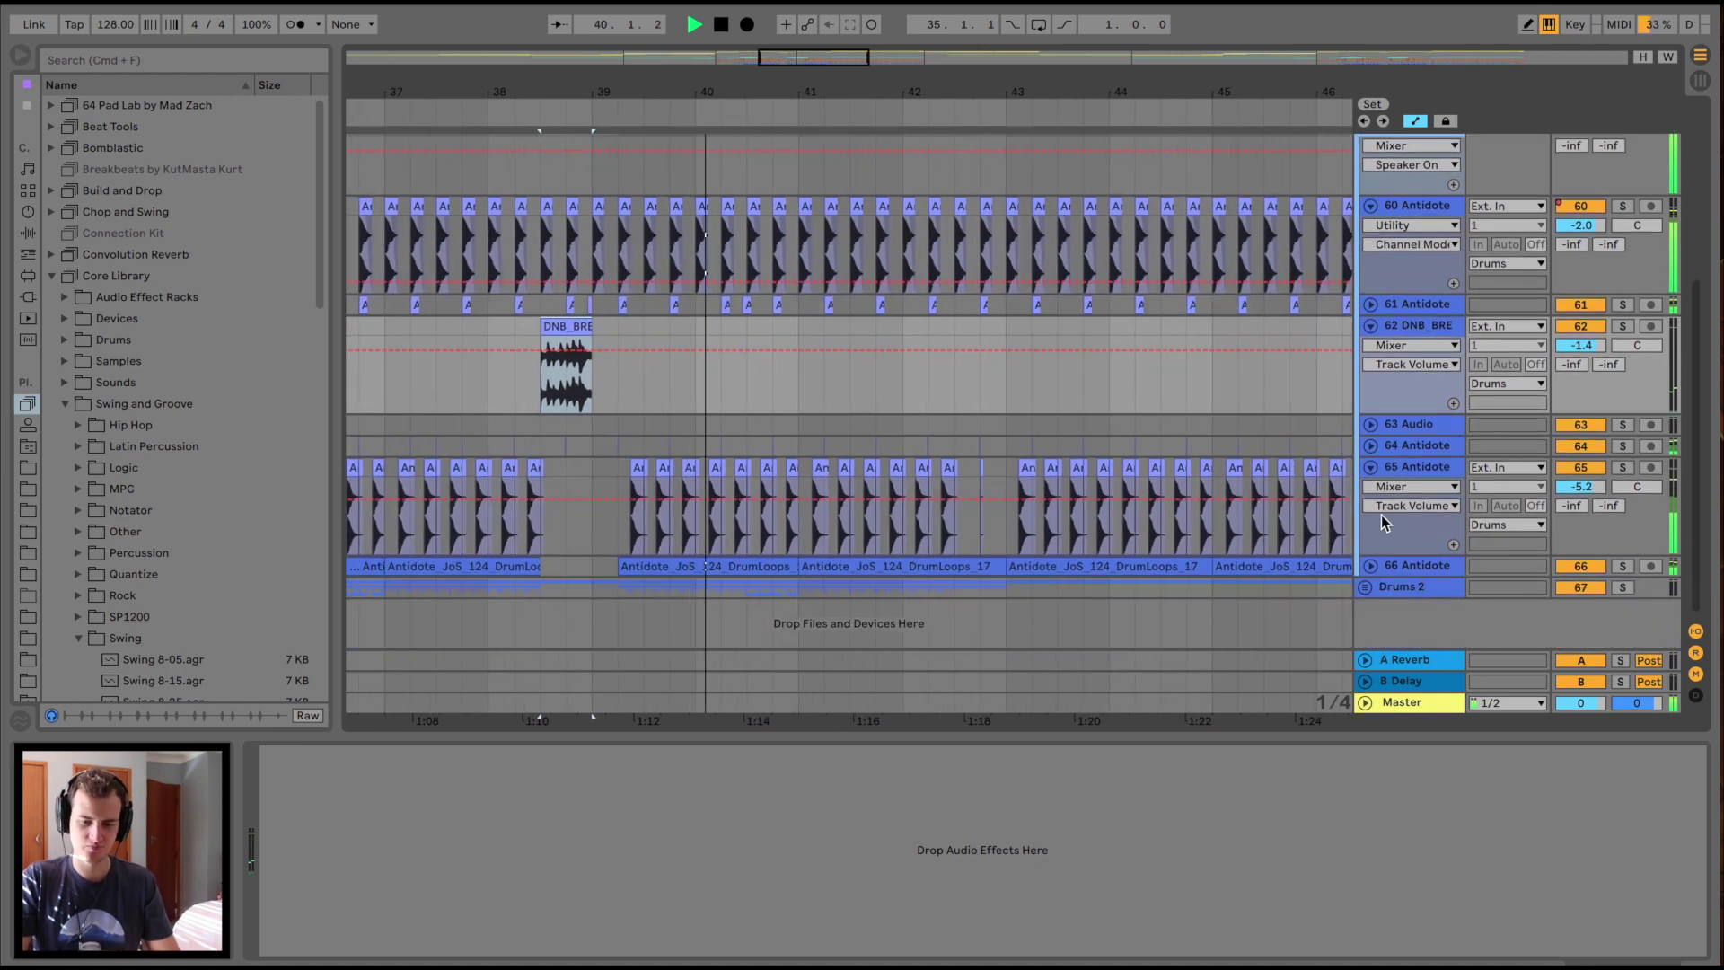
left_click(1367, 554)
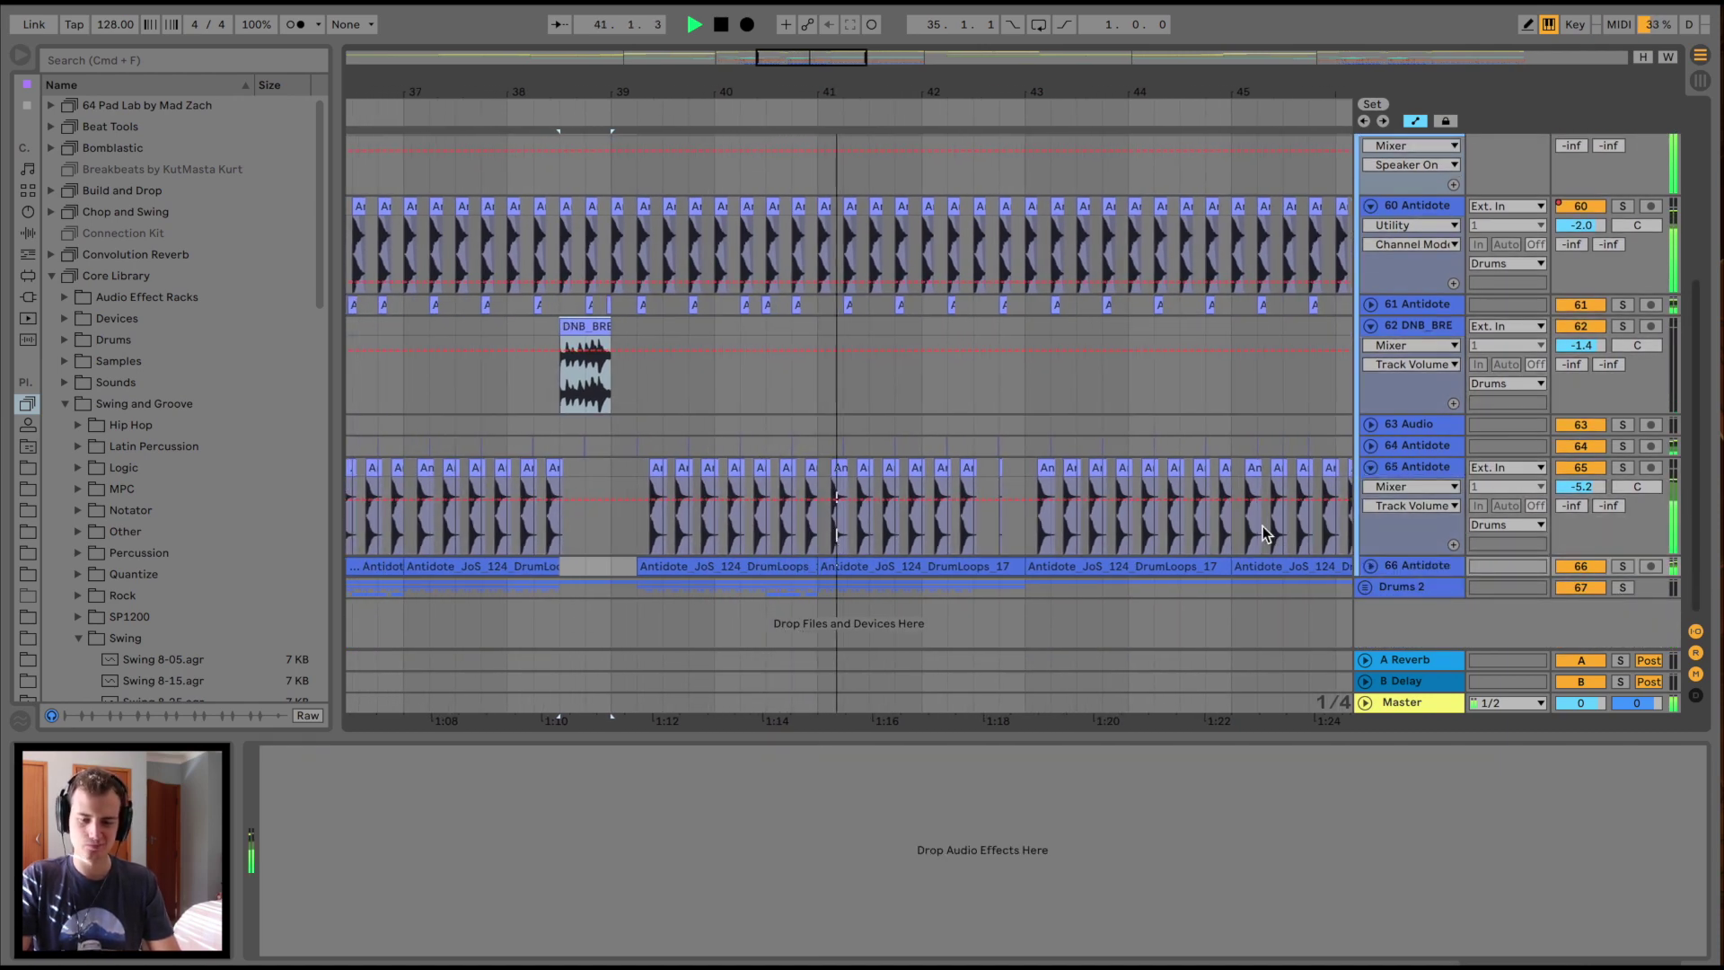
key("Right")
scroll(1658, 432, "down", 2)
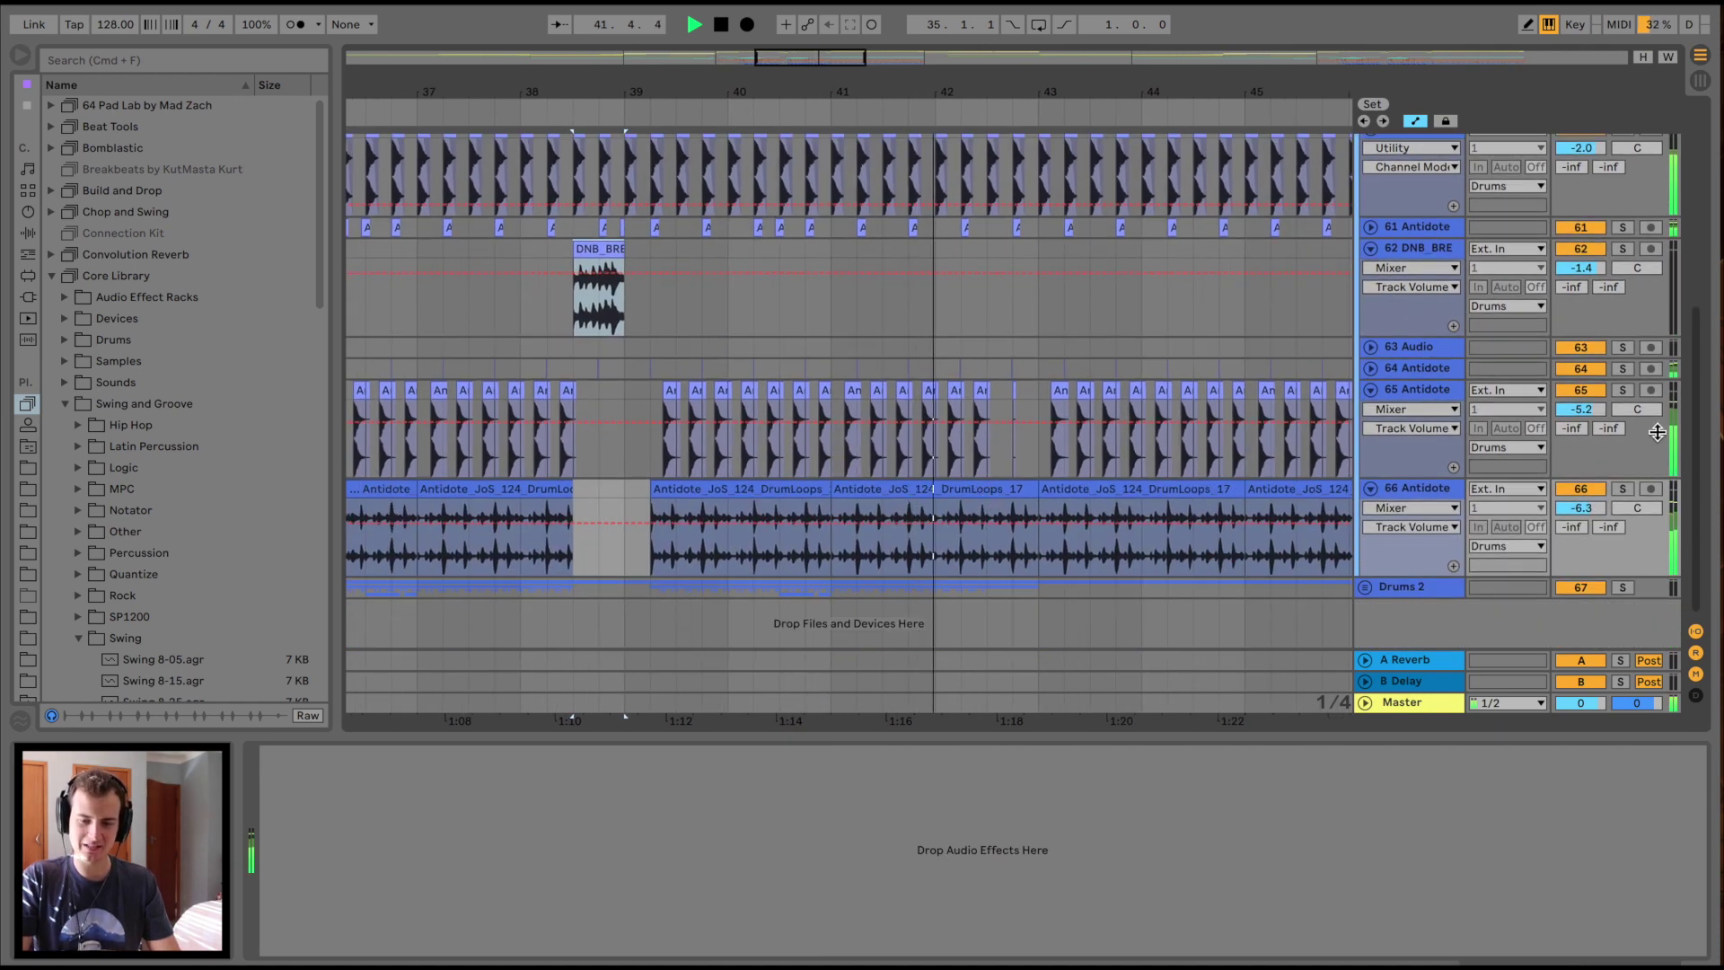
left_click(1622, 488)
left_click(1623, 389, "super")
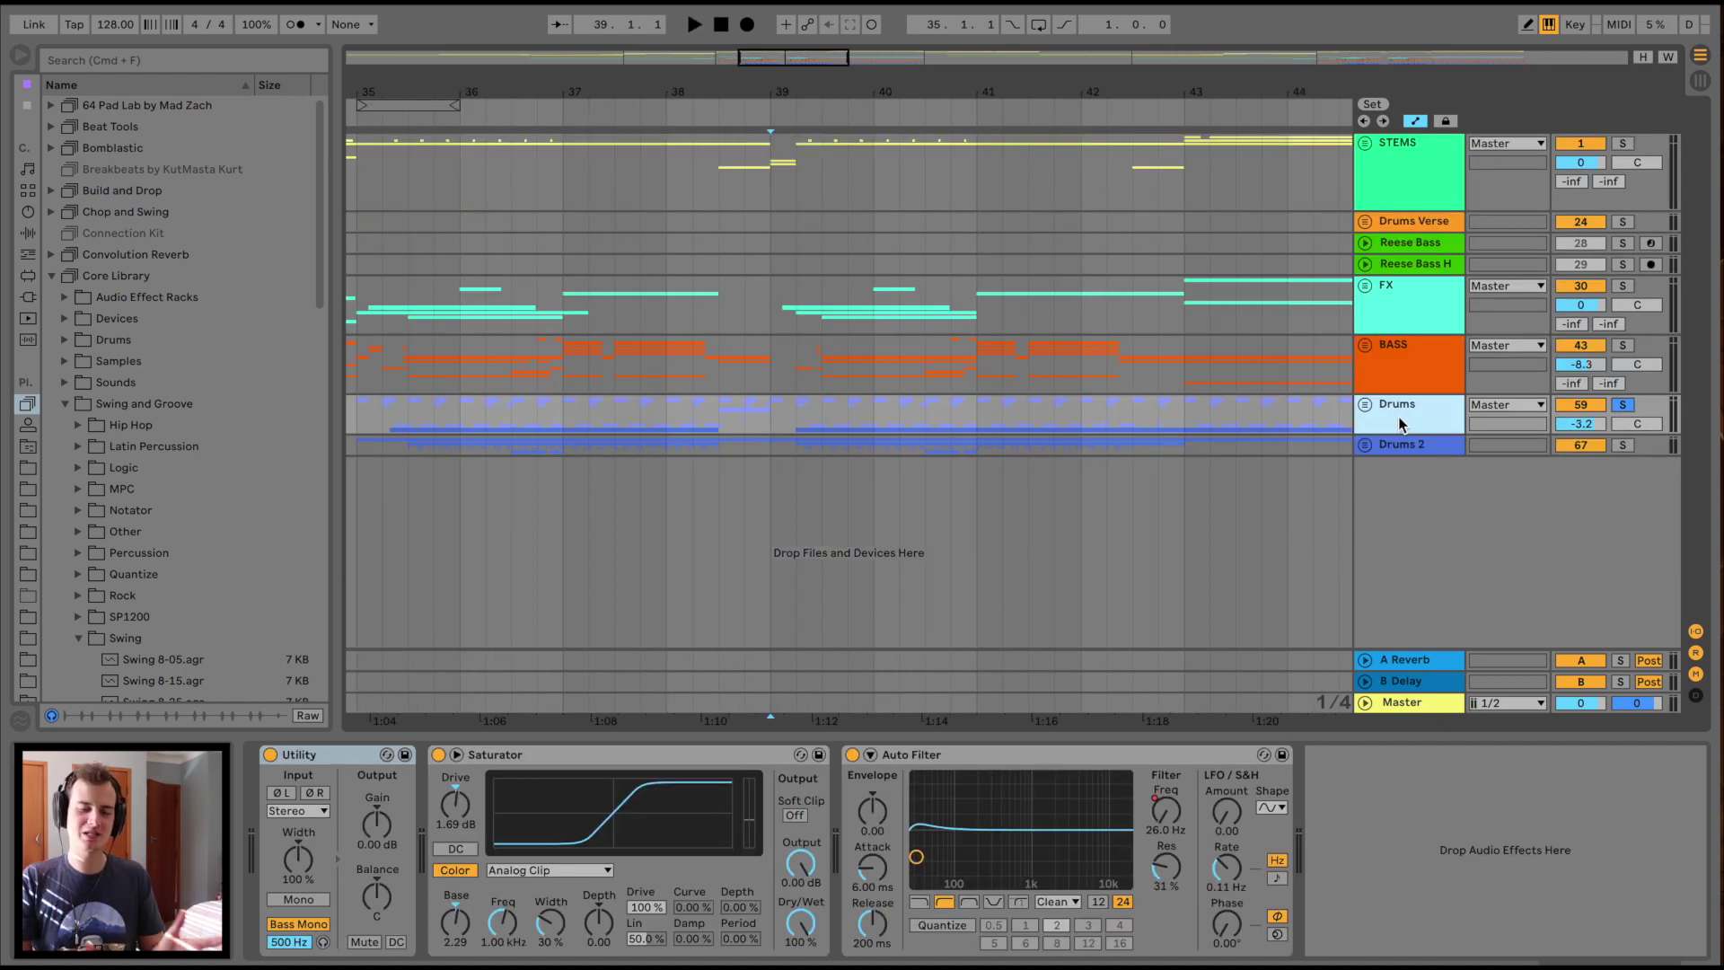
Solo the FX group while playing from bar 39, and select the Drums 2 group to show its EQ Eight
scroll(783, 305, "left", 2)
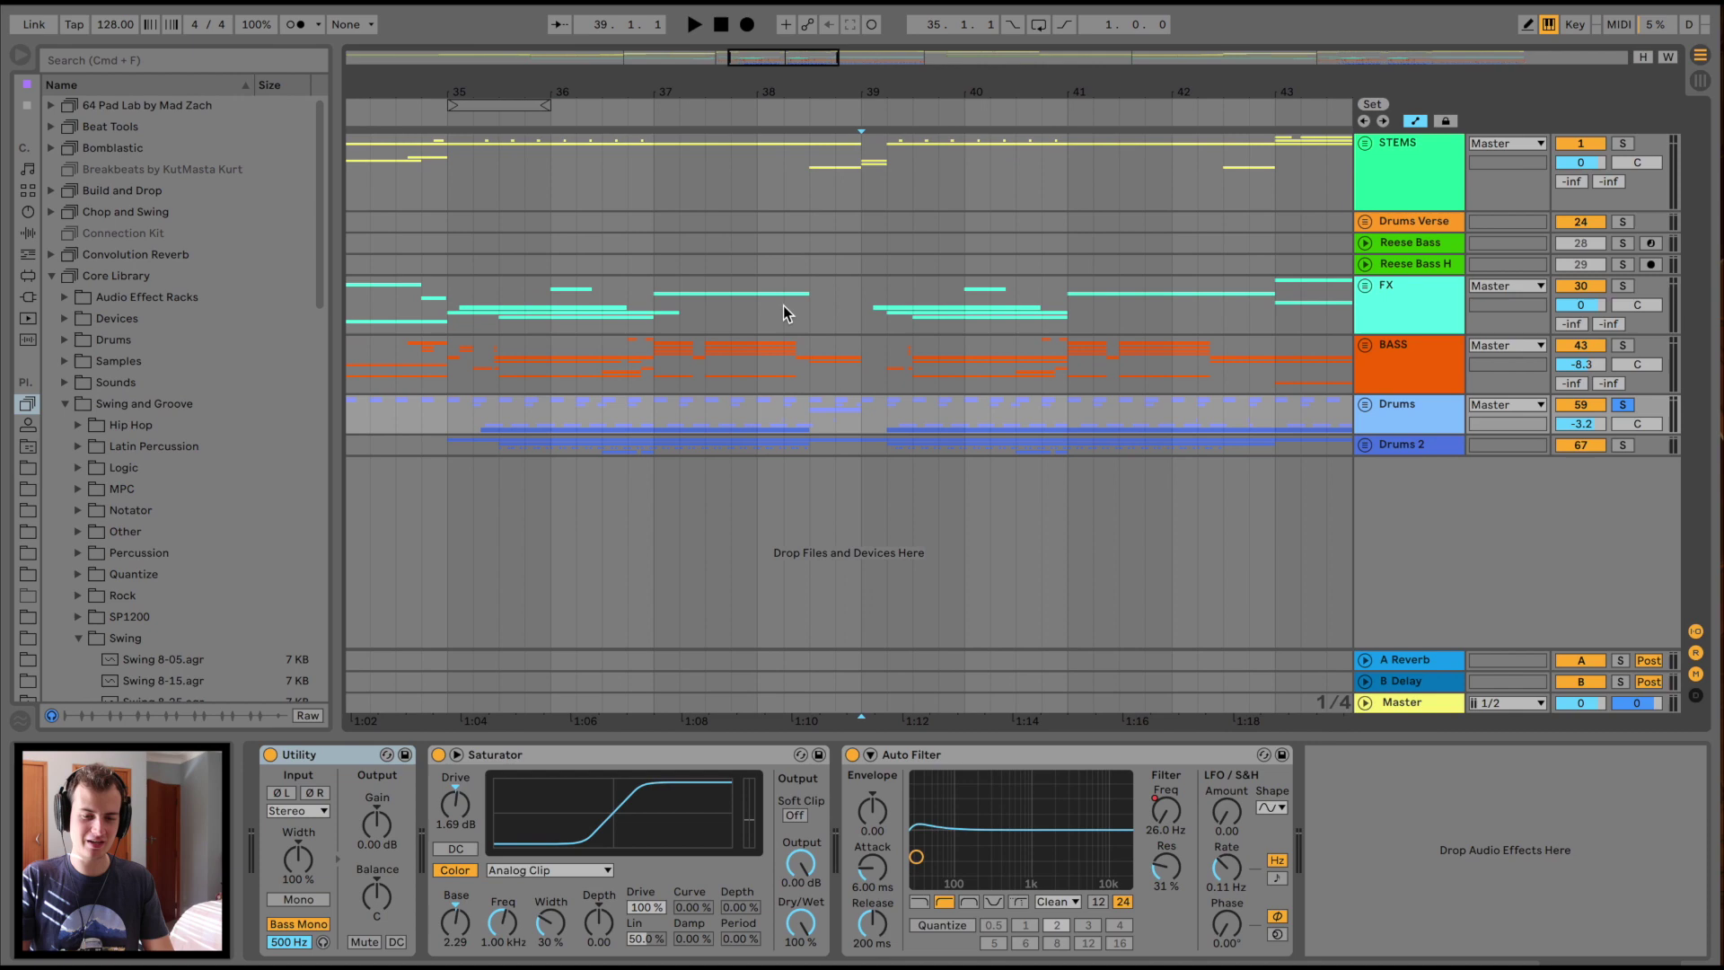
left_click(913, 305)
key("space")
left_click(1631, 284)
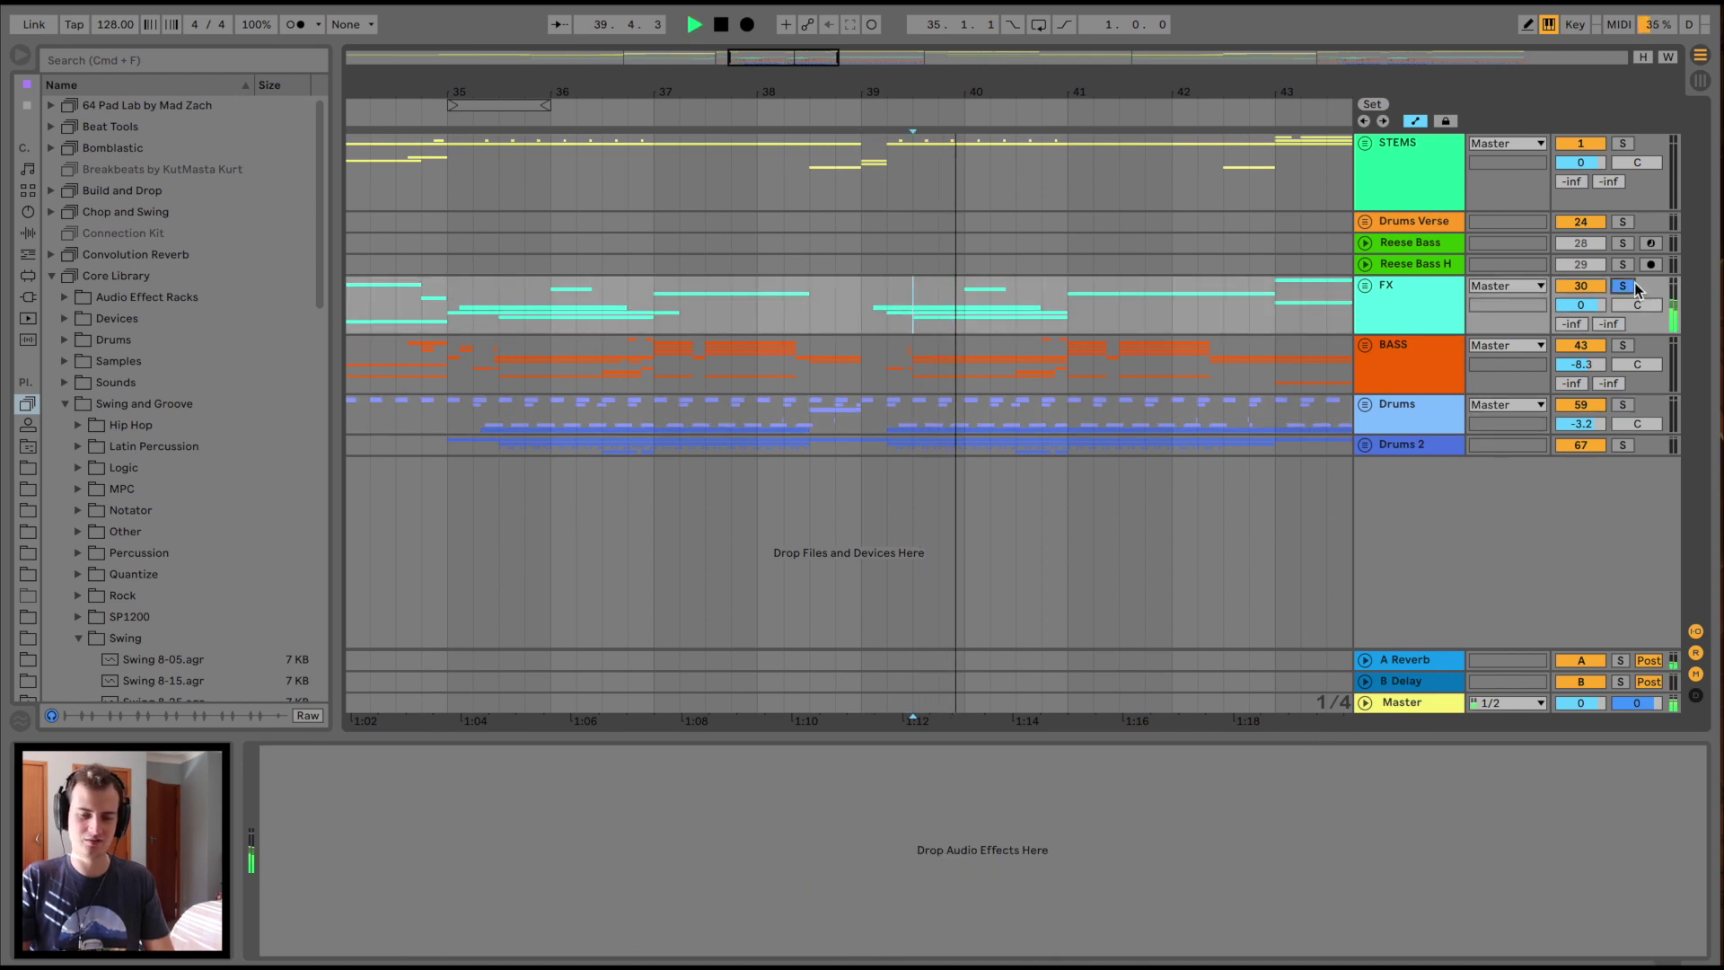
left_click(1421, 442)
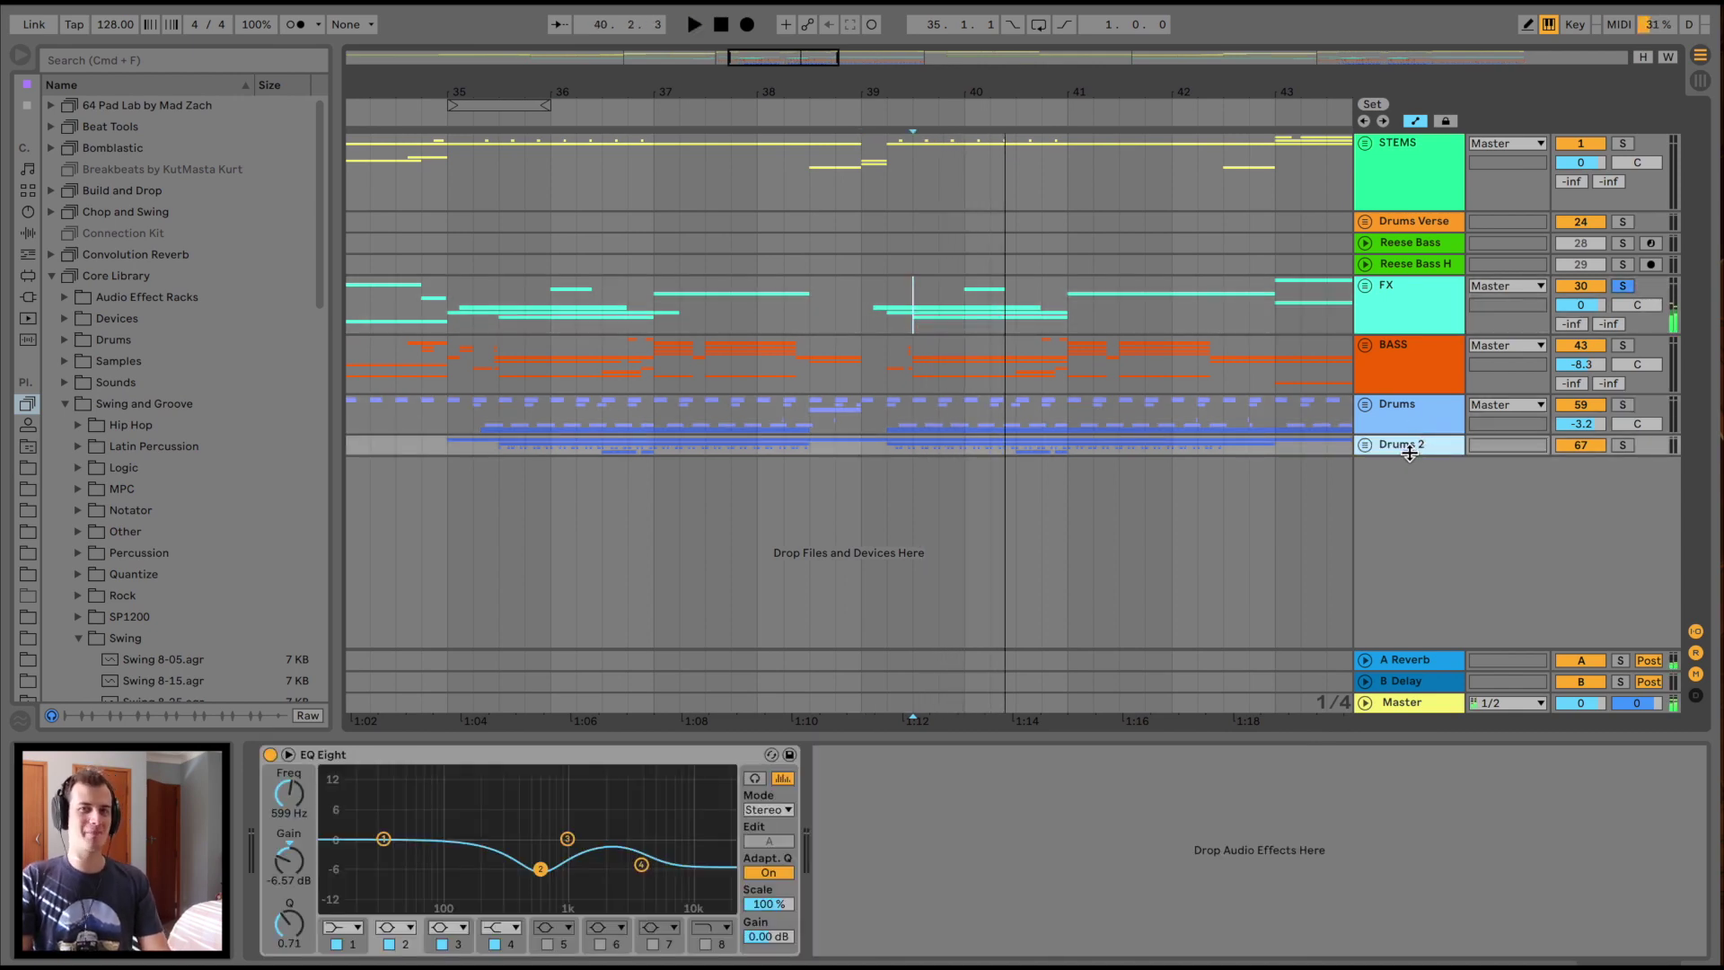
Solo and unfold the Drums 2 group and play it from bar 39
left_click(1622, 445)
left_click(1364, 444)
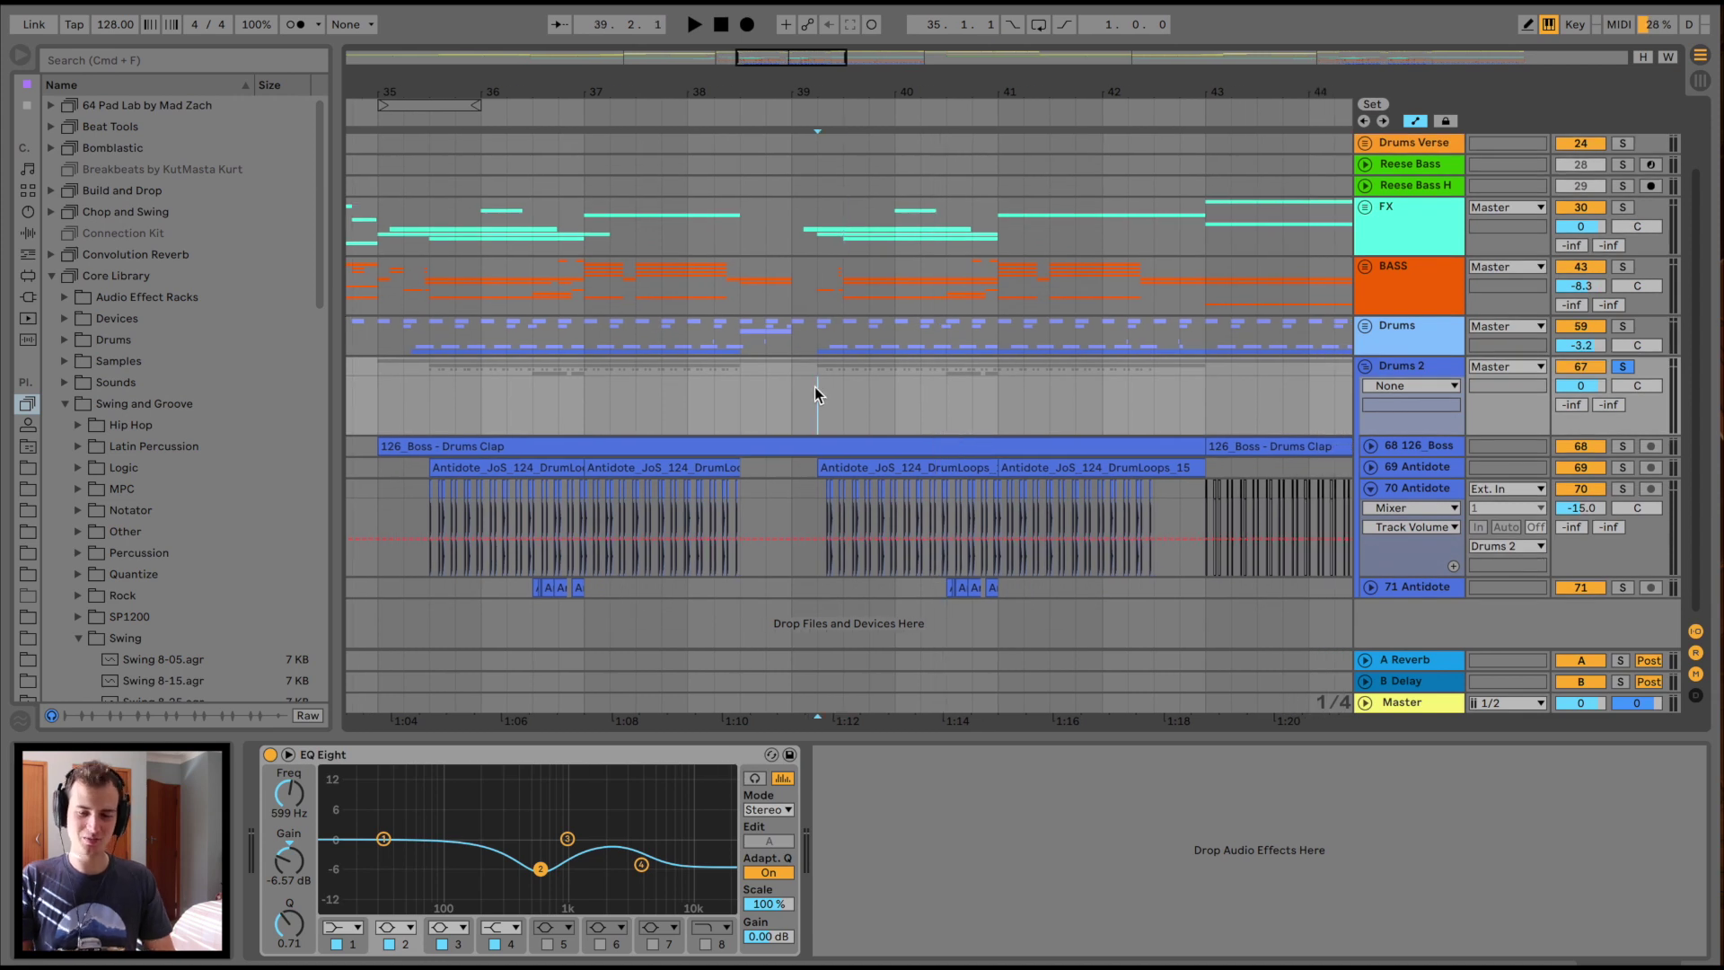
key("space")
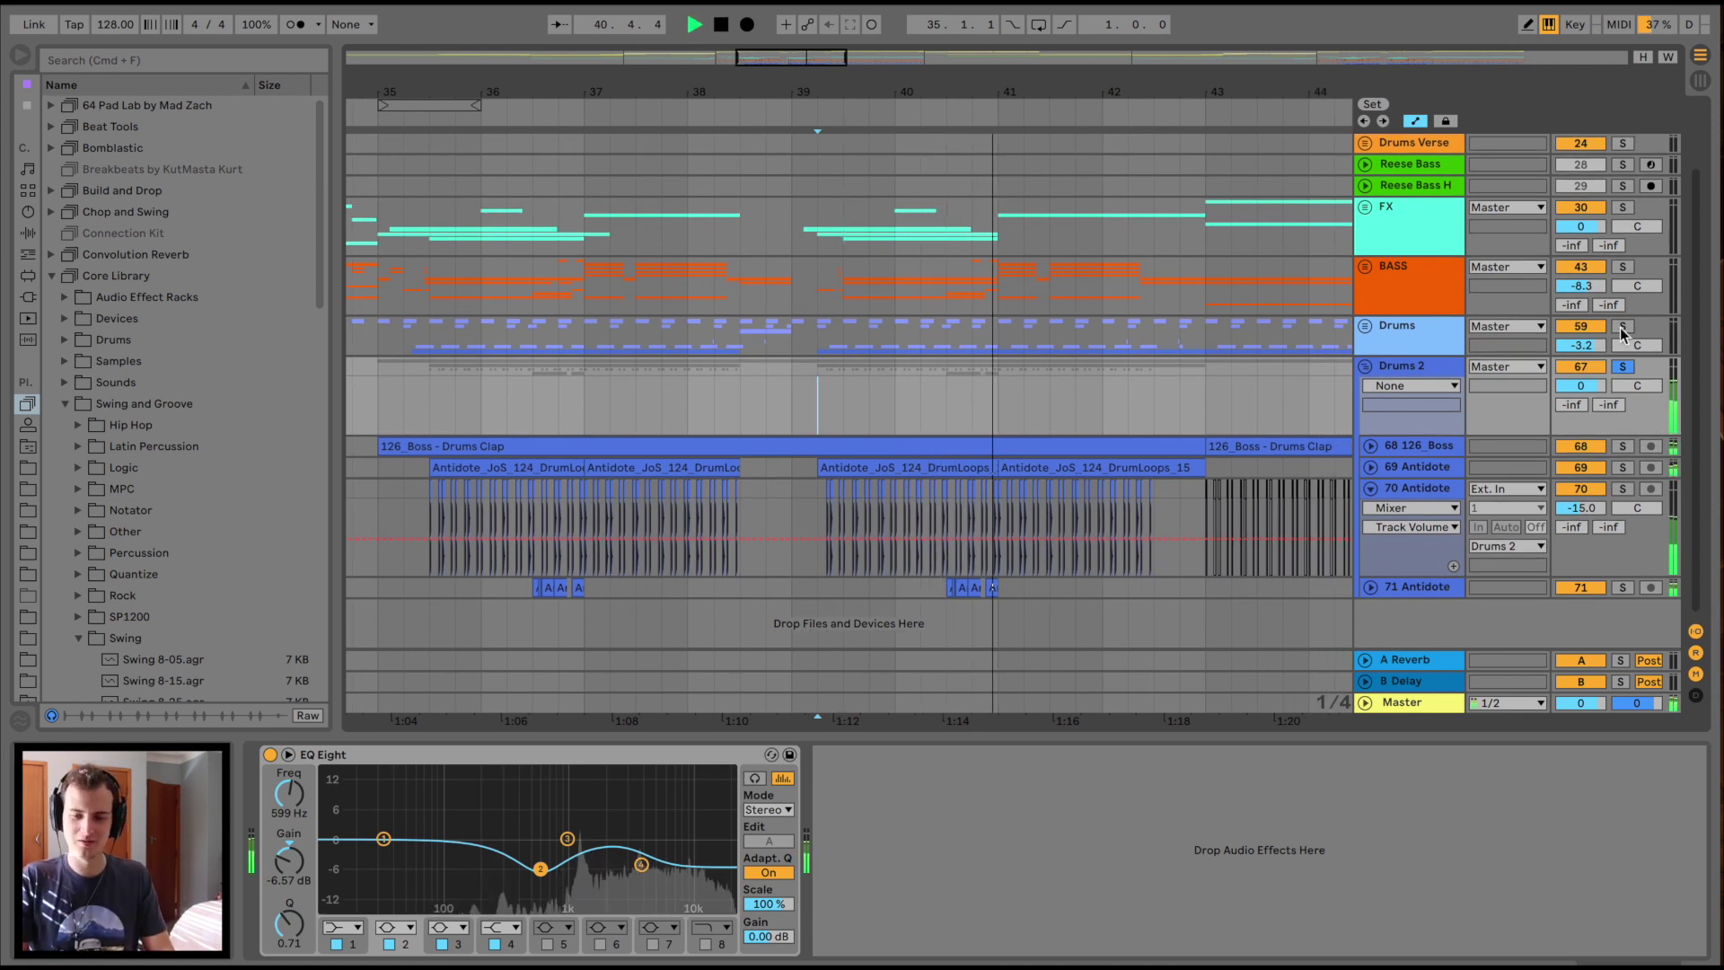
Add the Drums group to the solo during playback, fold Drums 2, and show the Drums group's device chain
left_click(1622, 327)
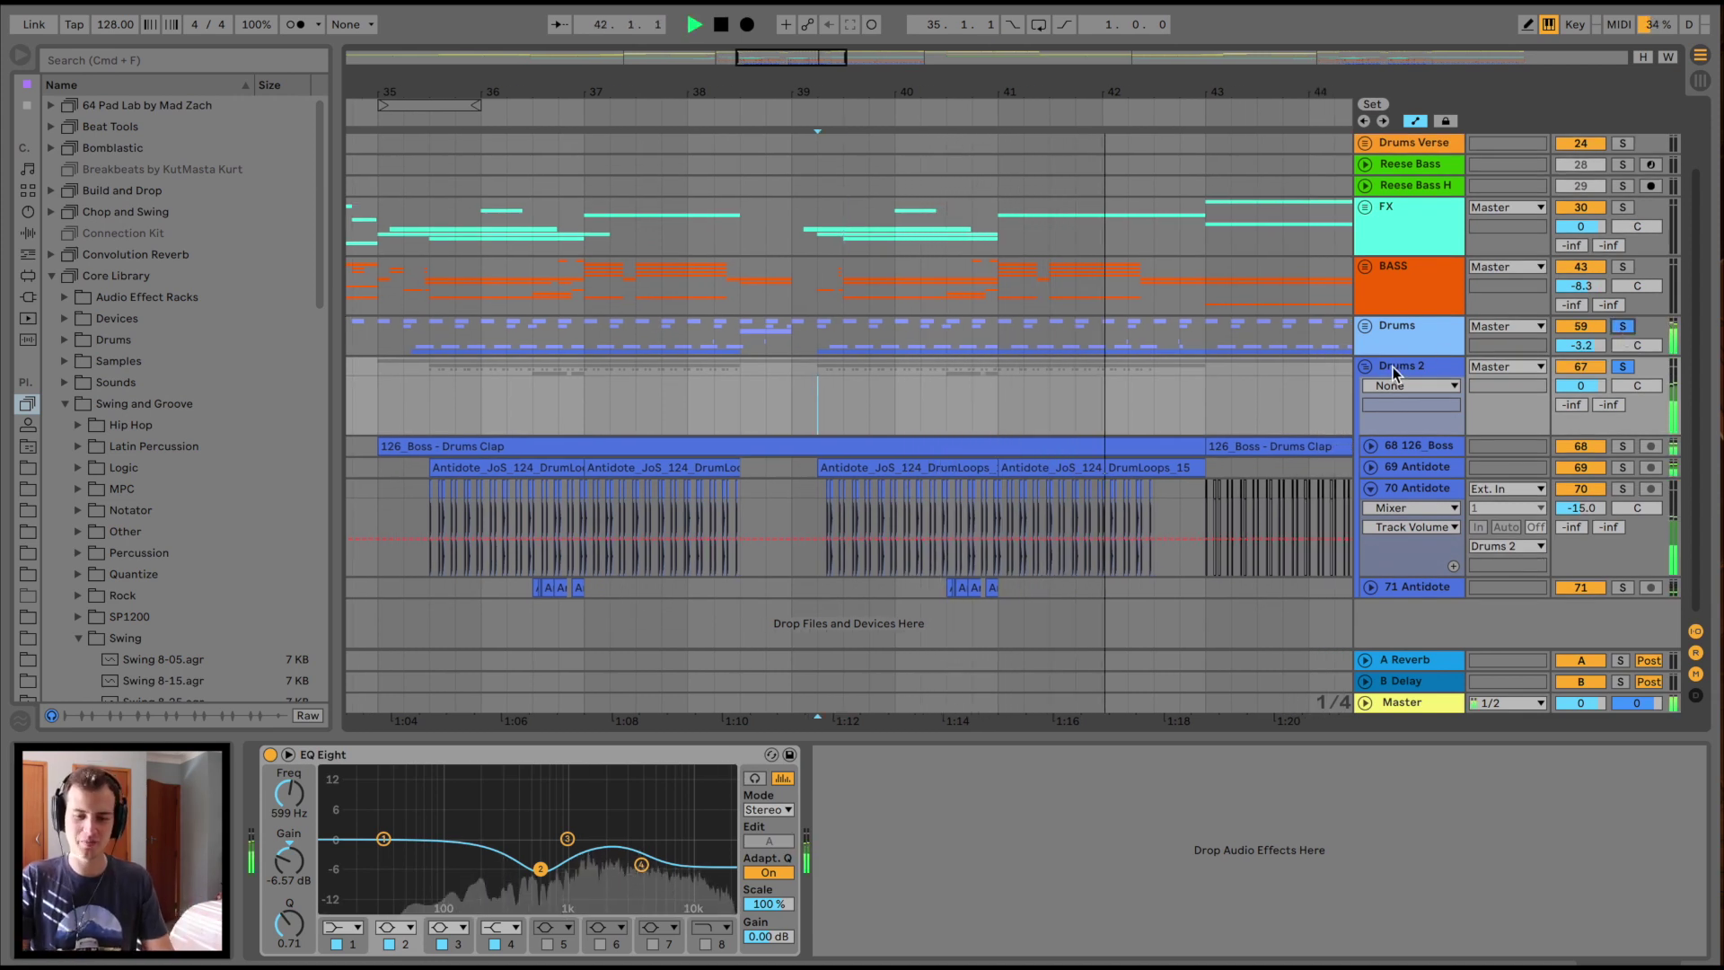
left_click(1364, 365)
left_click(1394, 414)
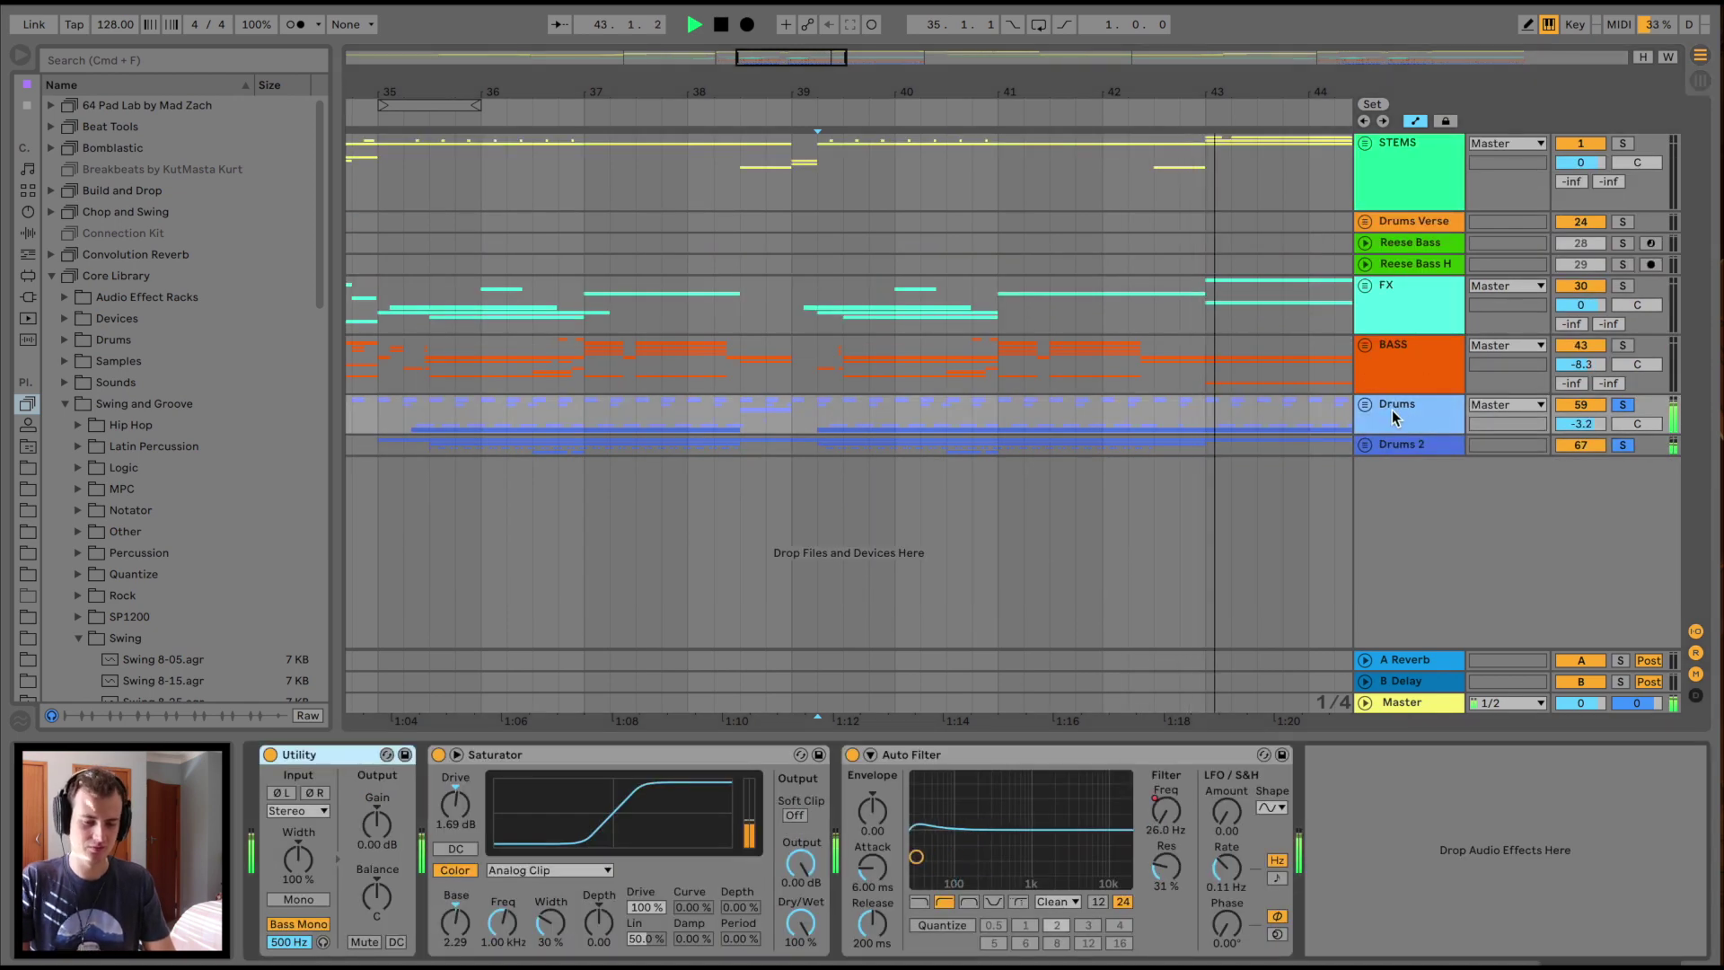
key("space")
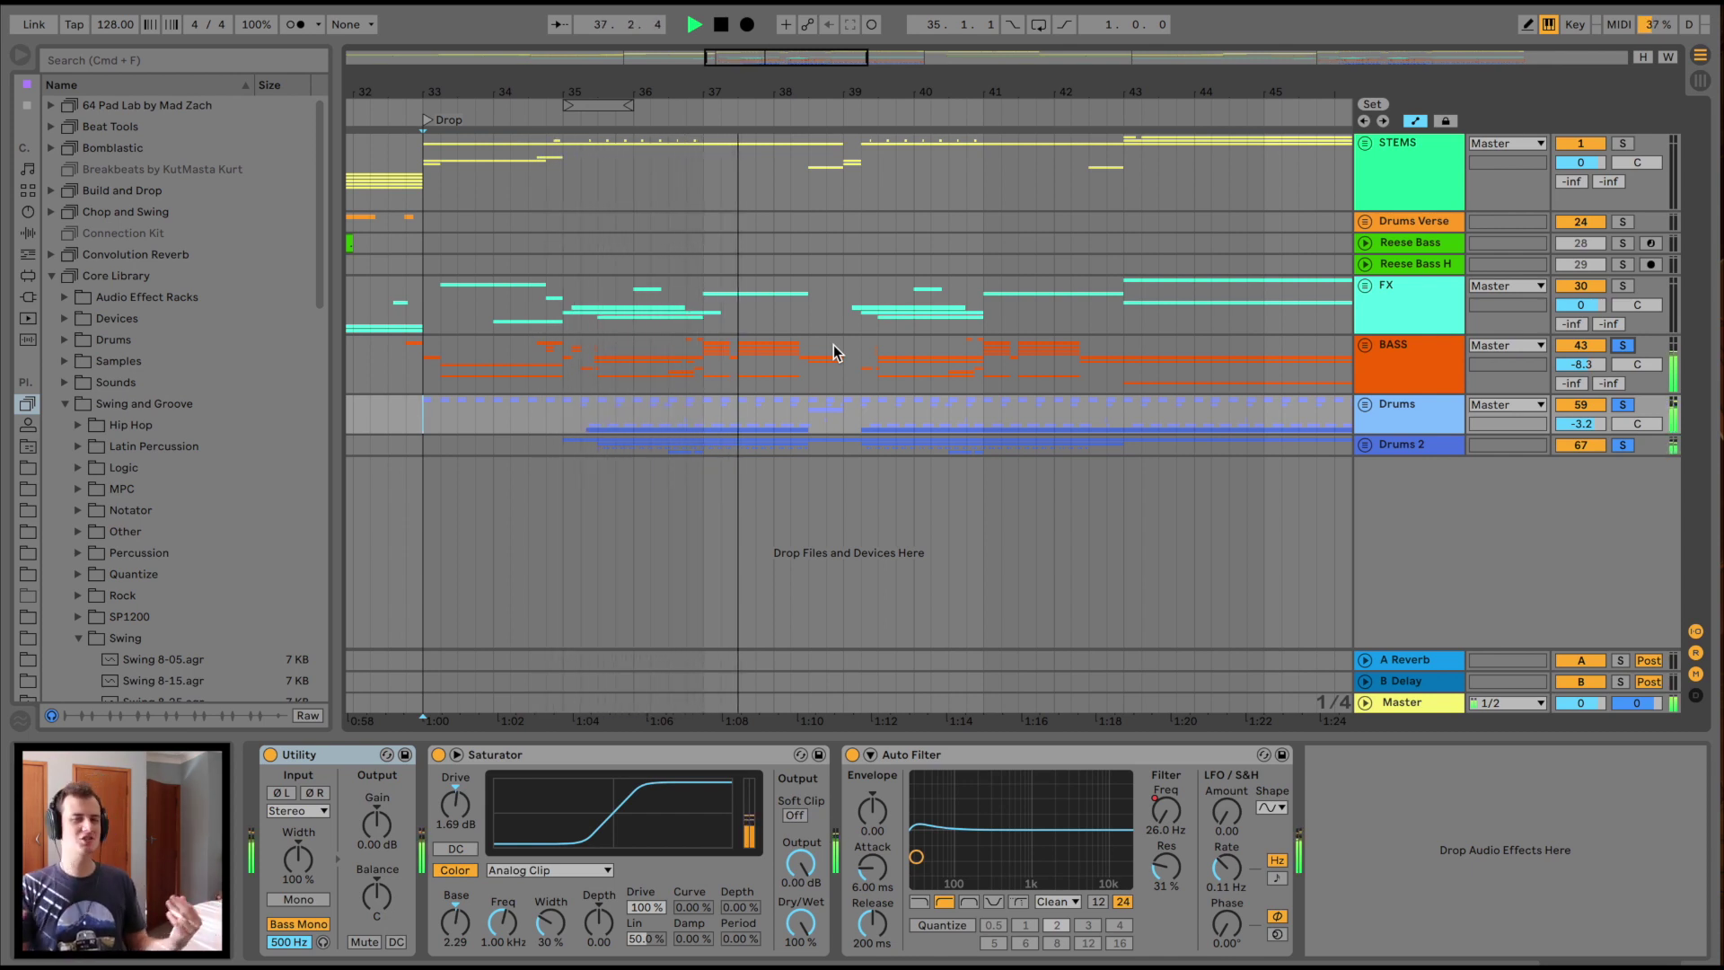
Listen to the STEMS and FX groups soloed together through the second half of the drop, and stop playback
key("minus")
key("minus")
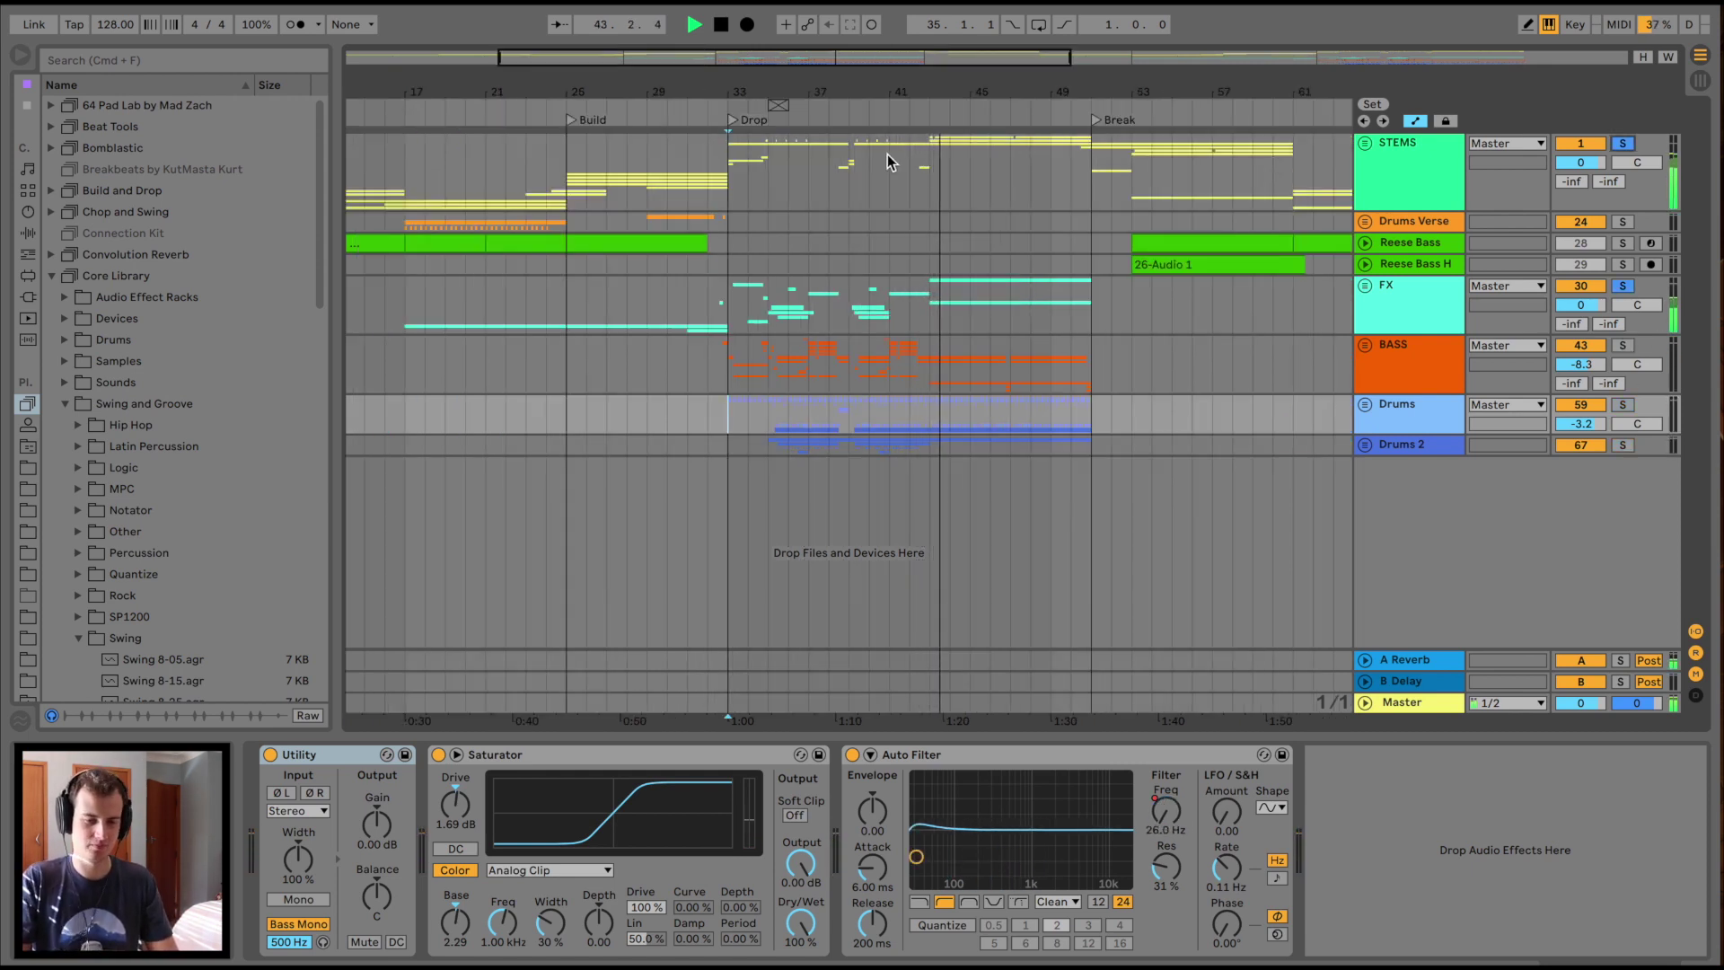
scroll(1023, 315, "right", 3)
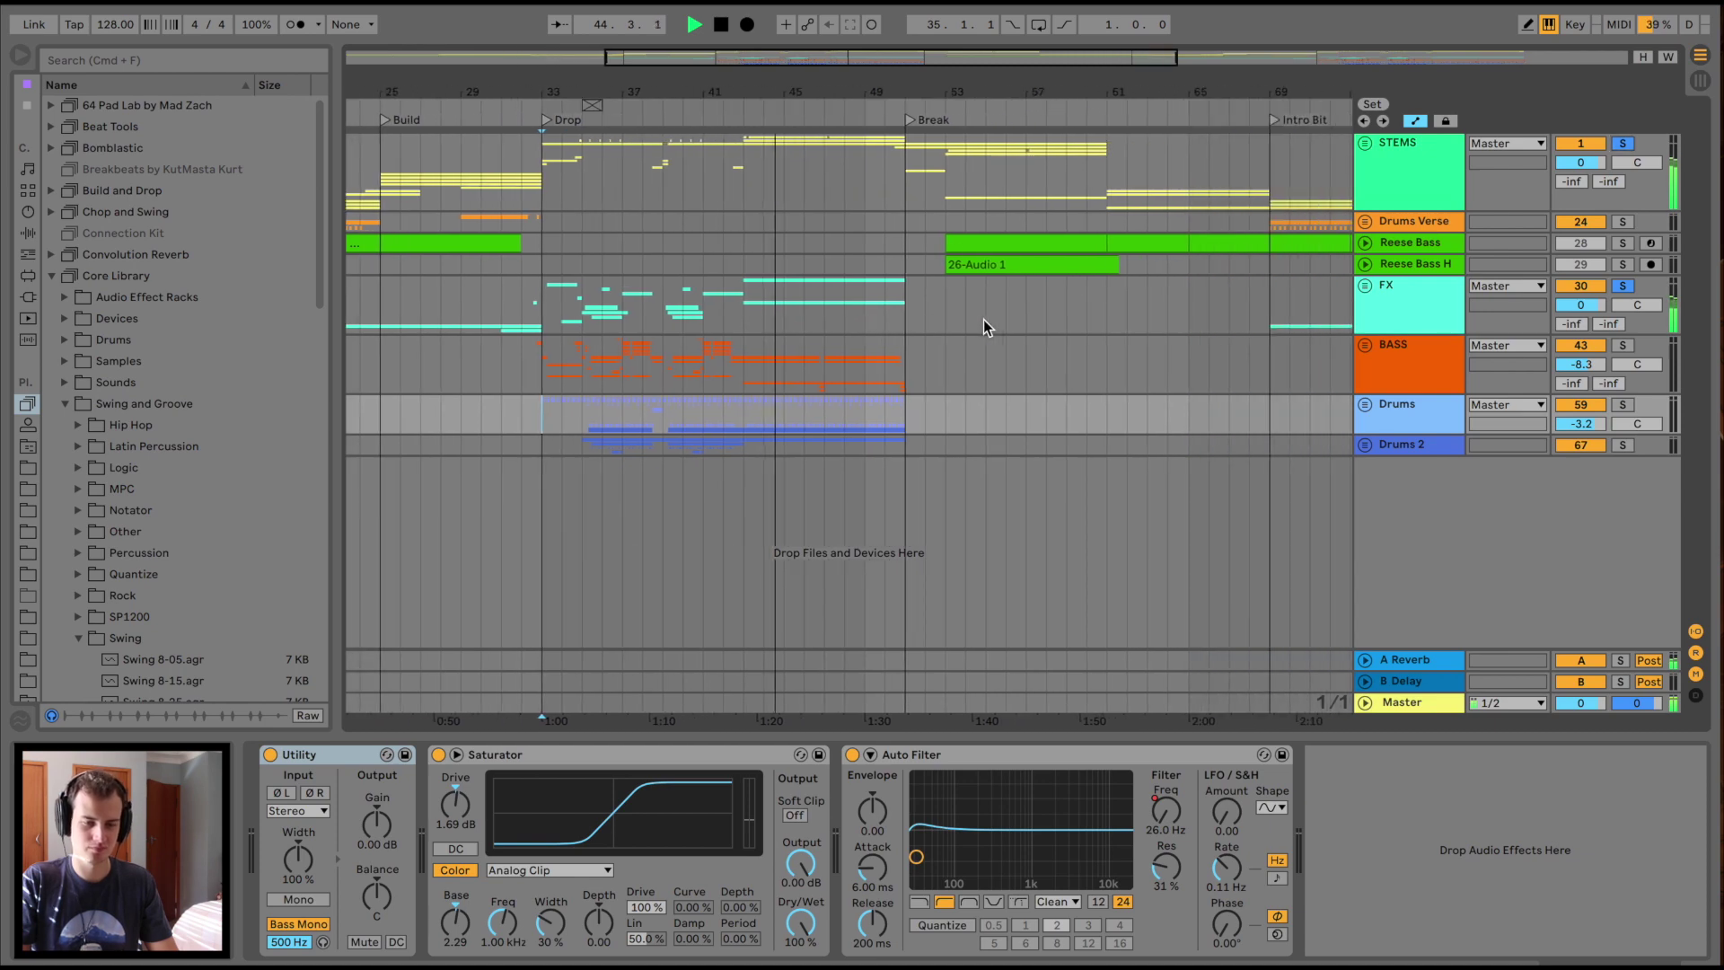
key("plus")
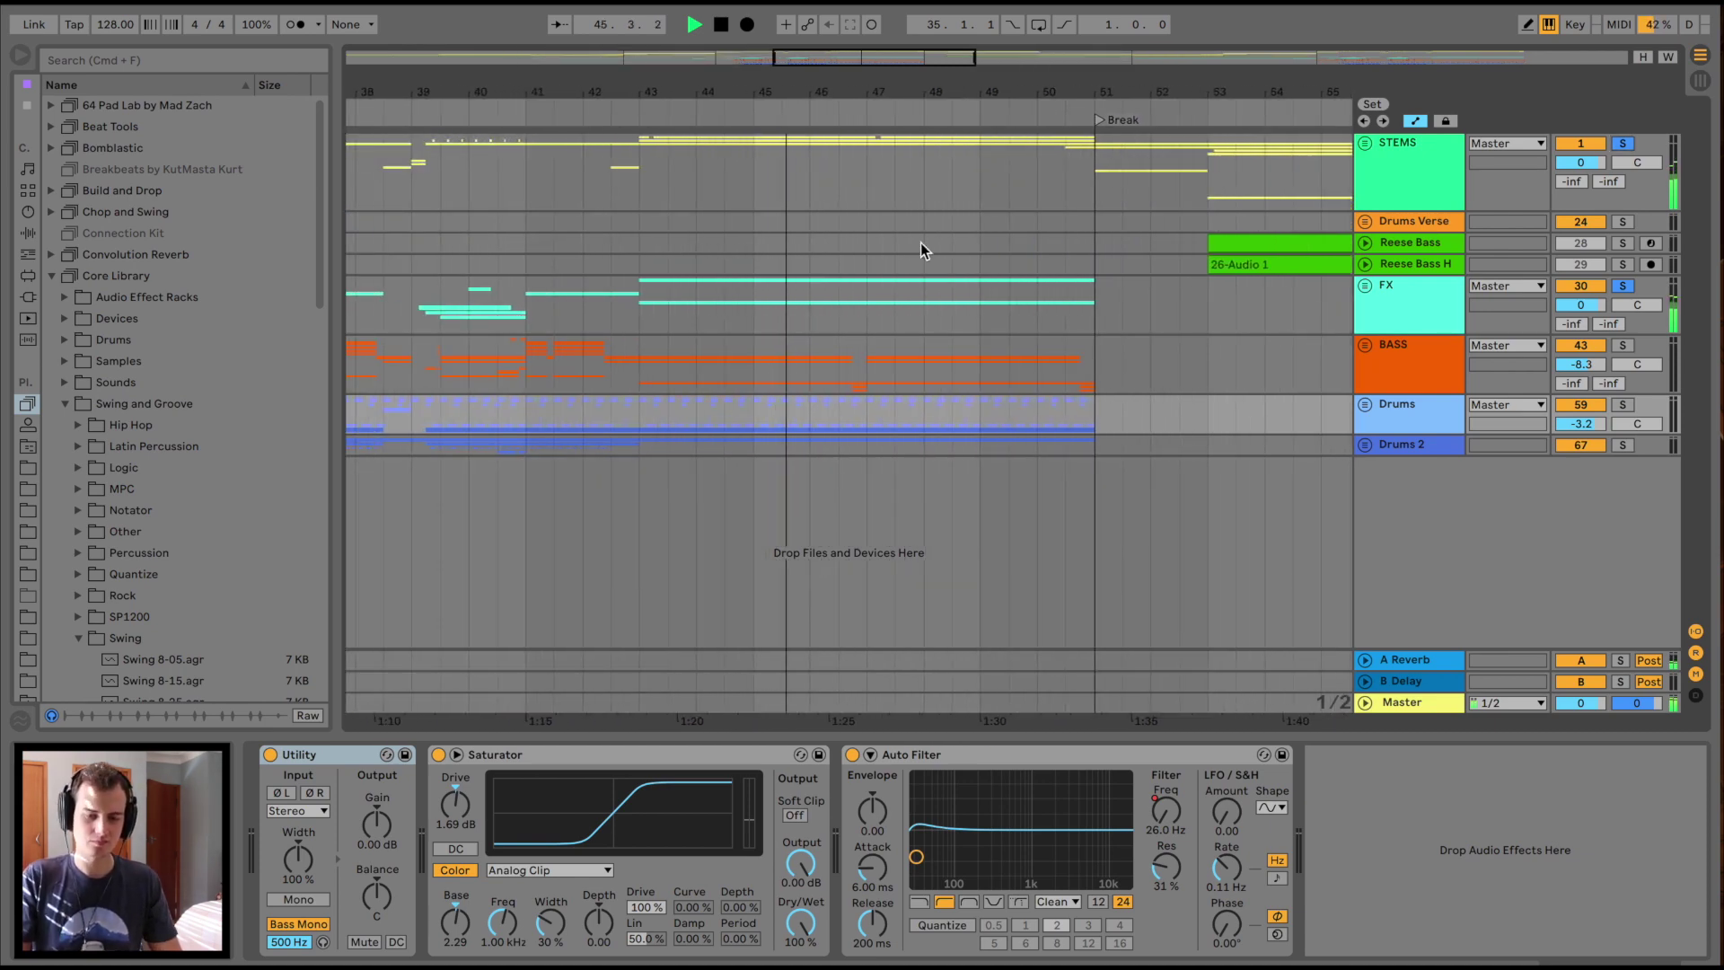
key("space")
Solo the Bass and 50 Serum tracks in the BASS group and play them from bar 43
left_click(711, 376)
left_click(1369, 409)
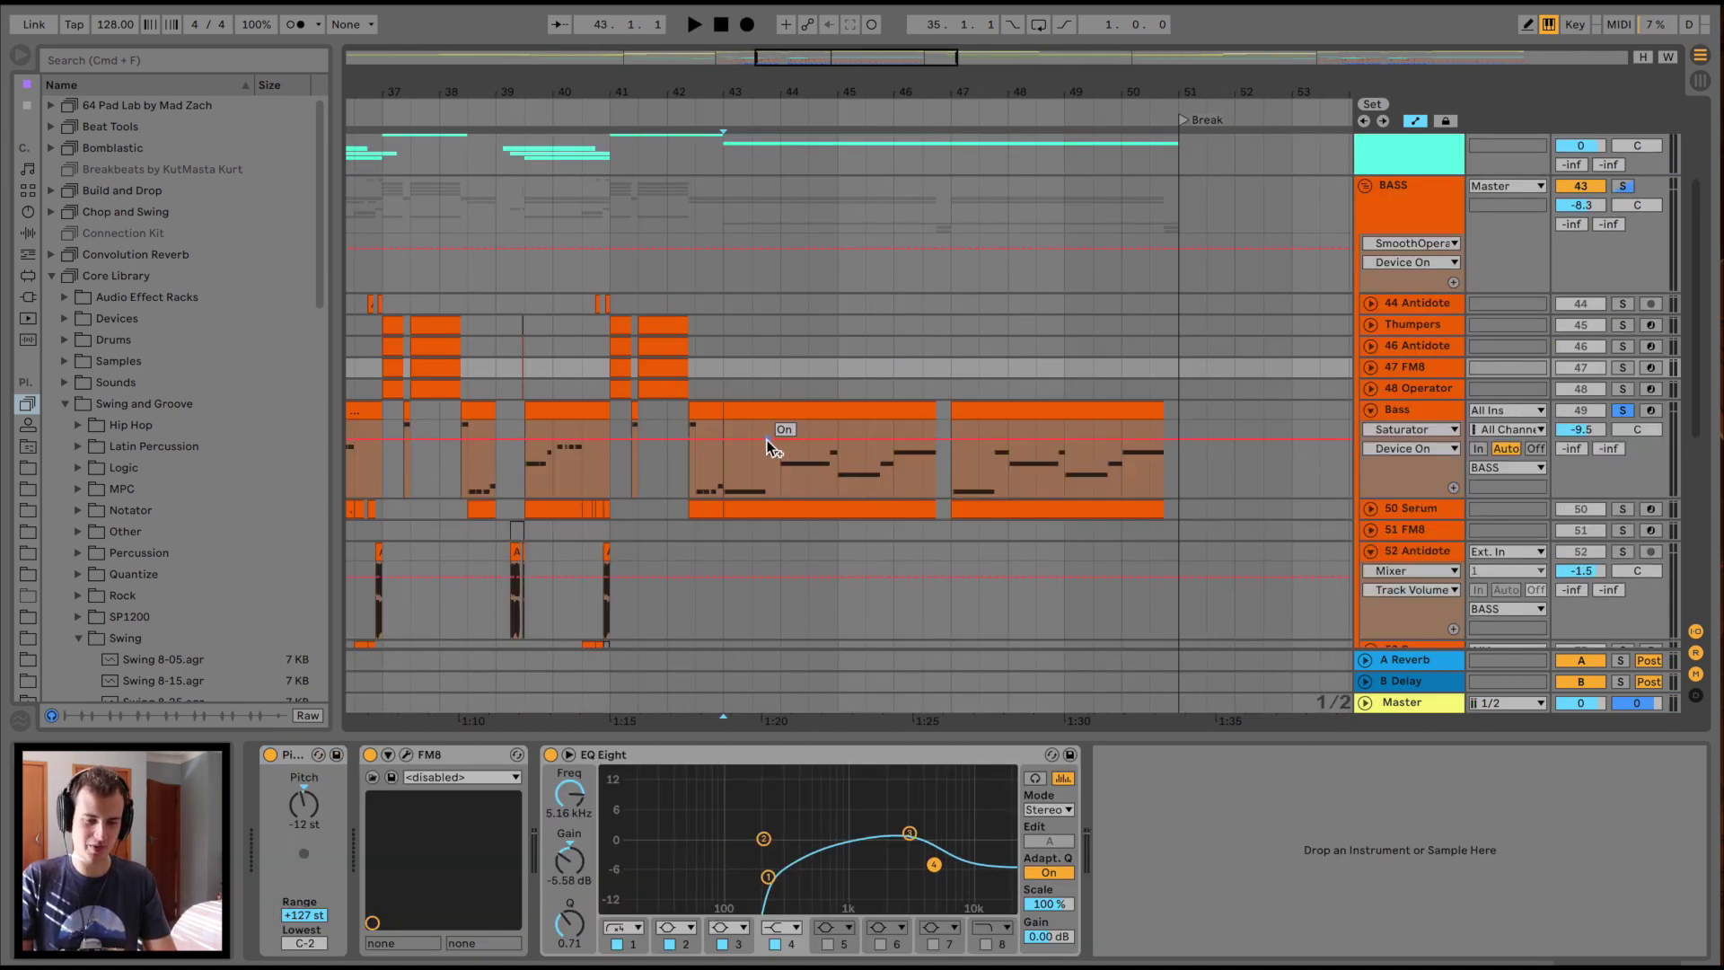
left_click(794, 409)
left_click(1369, 508)
left_click(694, 449)
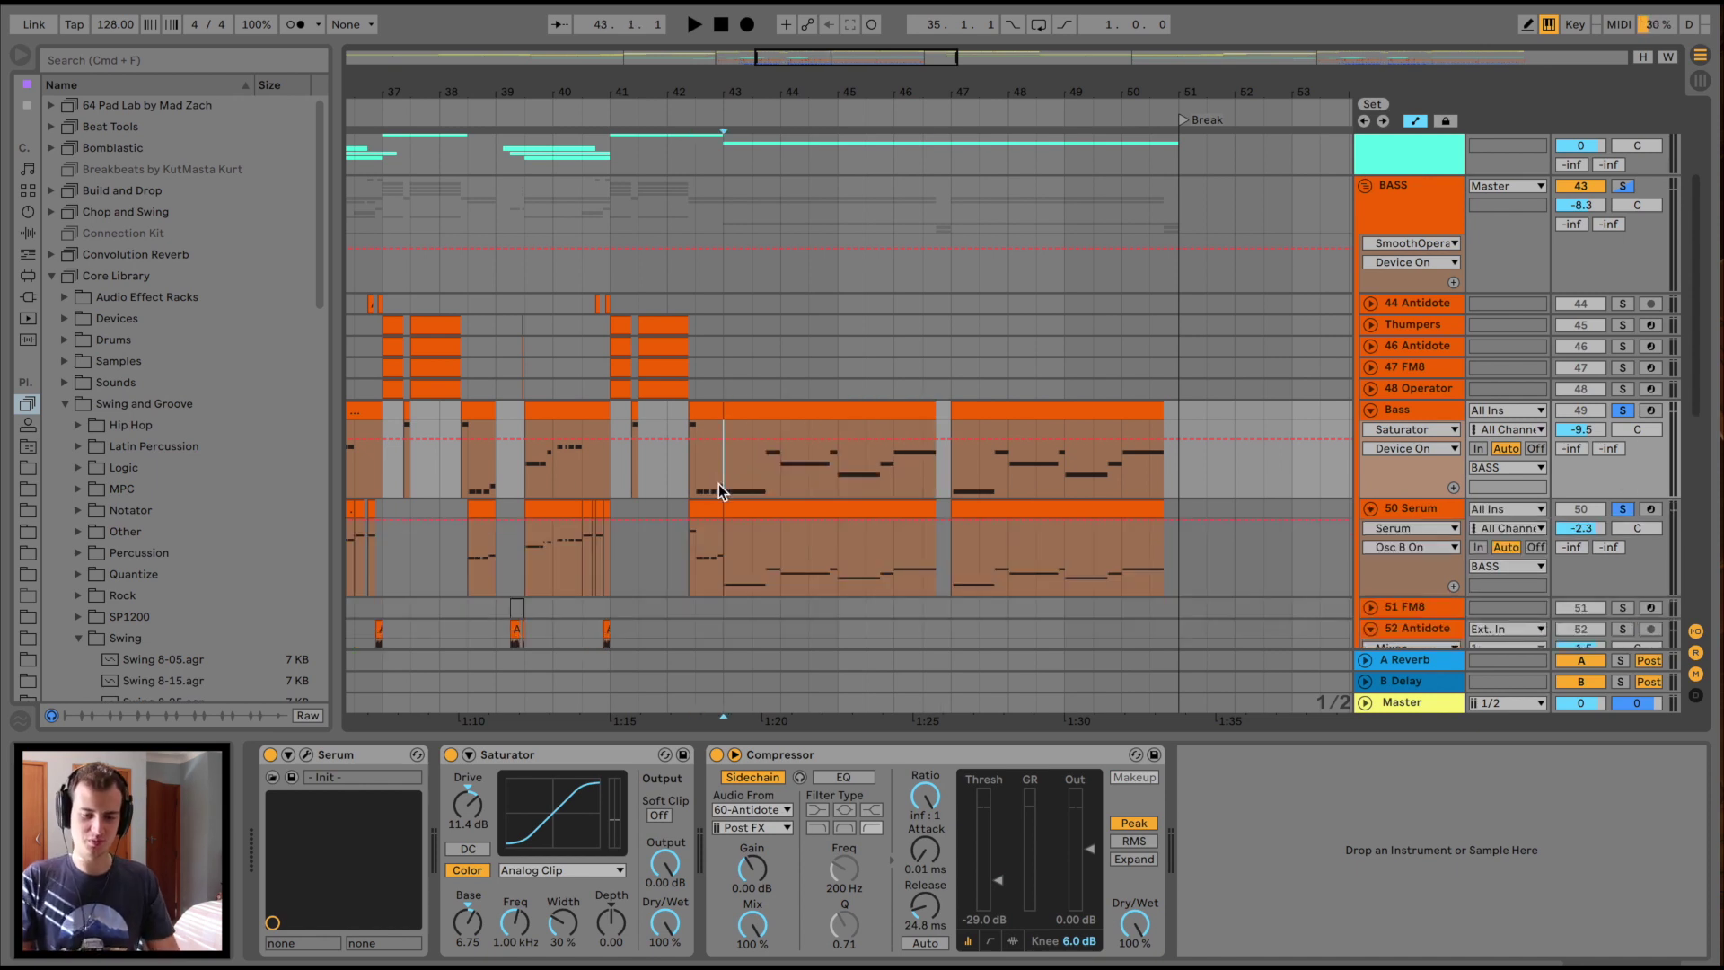
key("space")
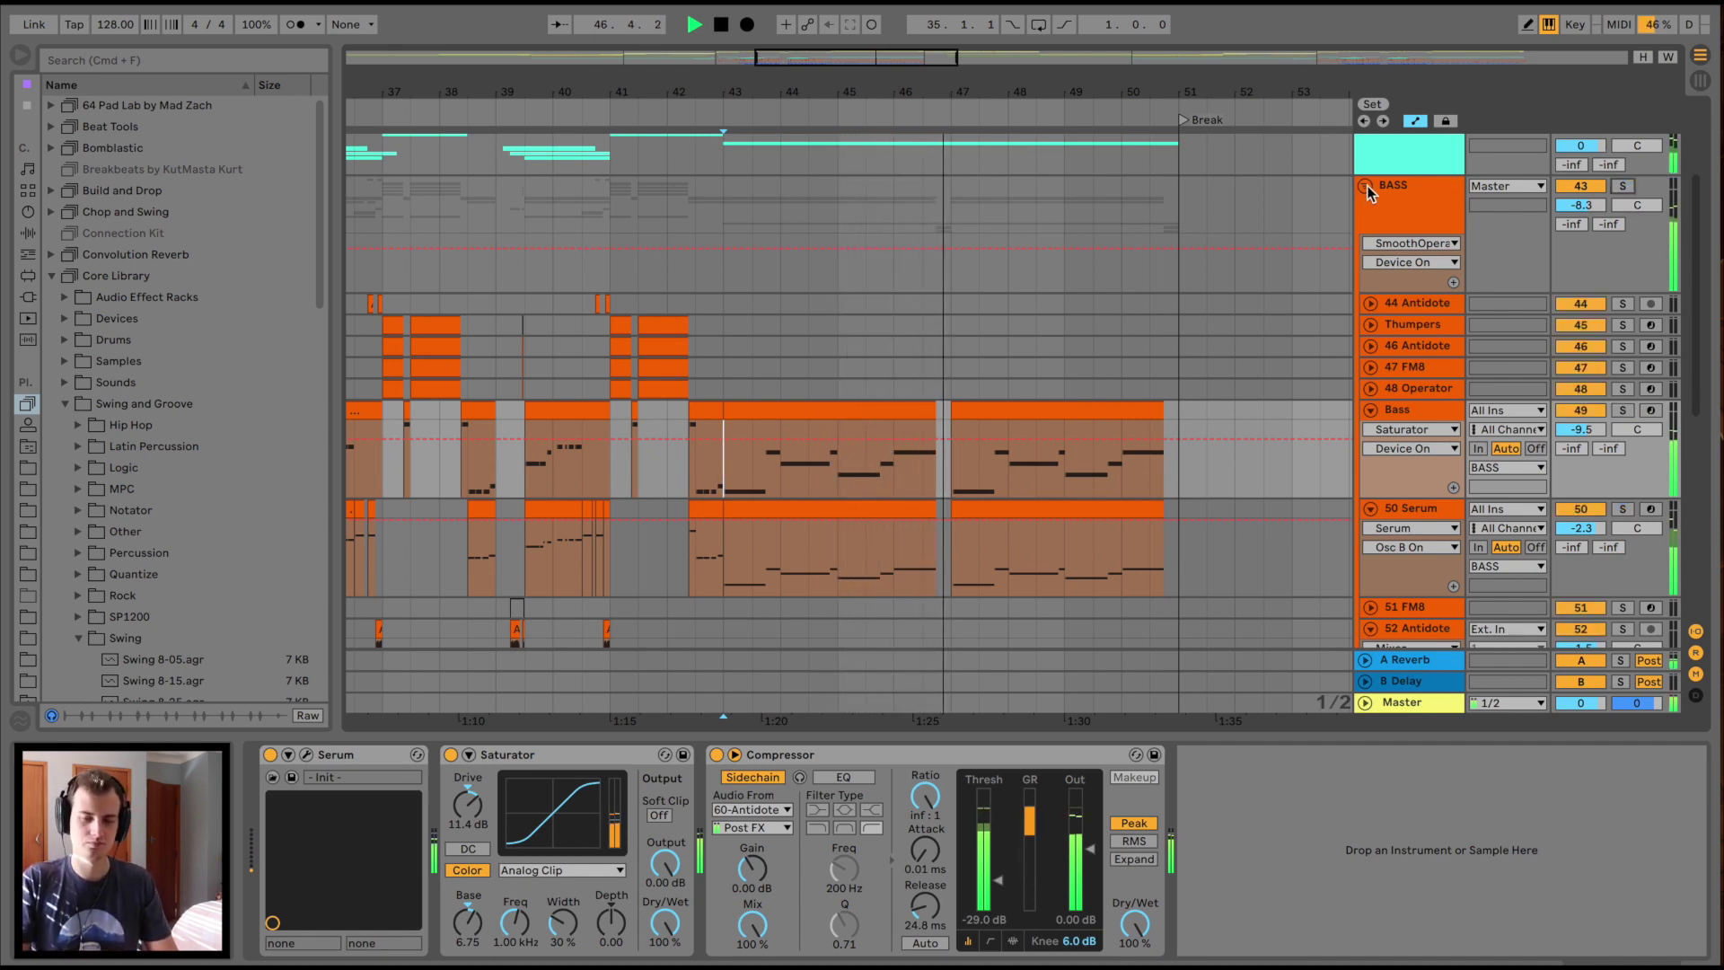
Fold the BASS group and listen to all groups together towards the Break section
key("alt+u")
key("minus")
key("minus")
key("minus")
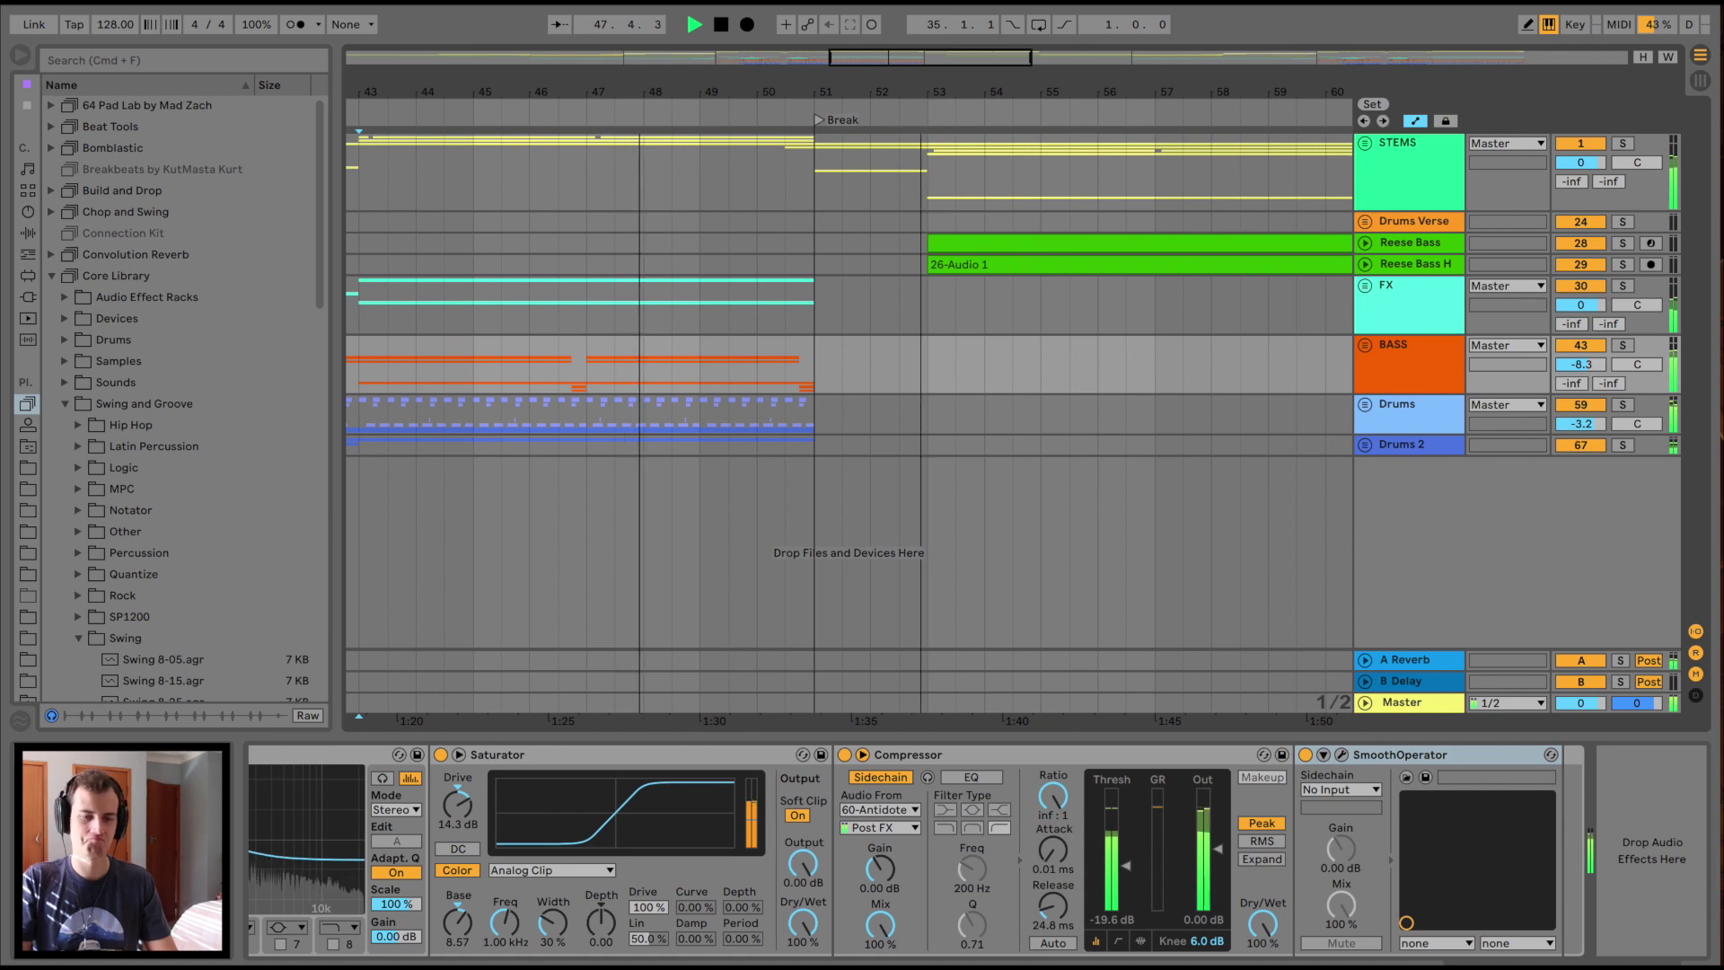
key("plus")
key("plus")
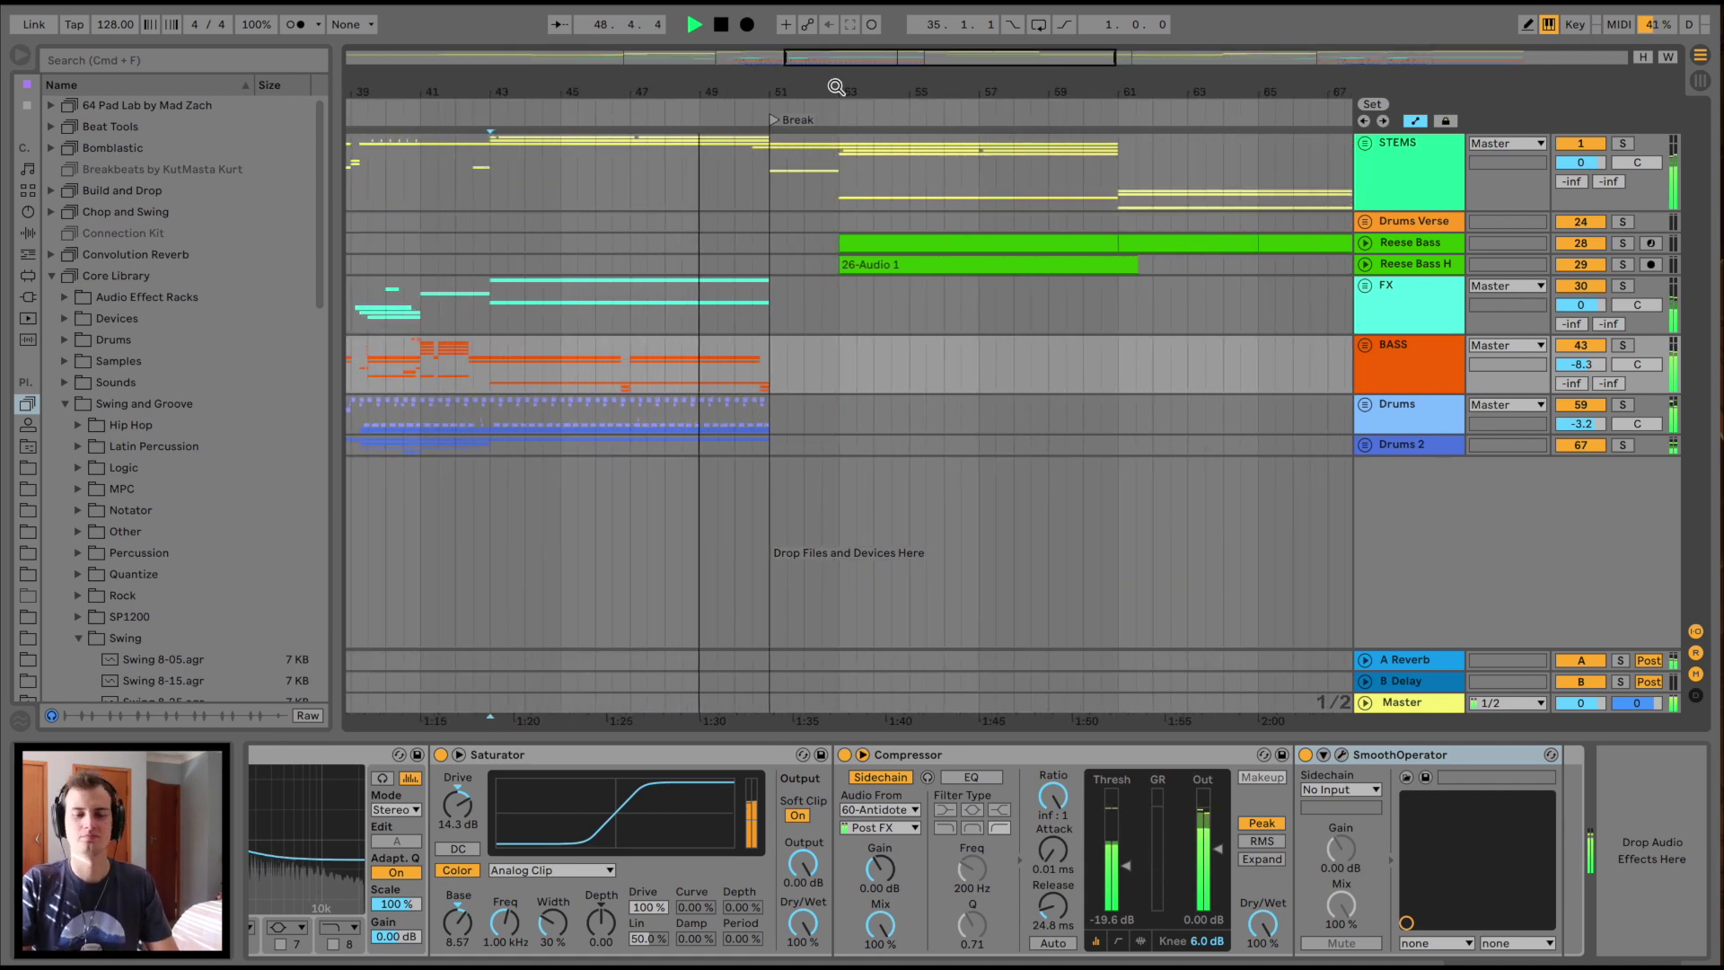
left_click(902, 319)
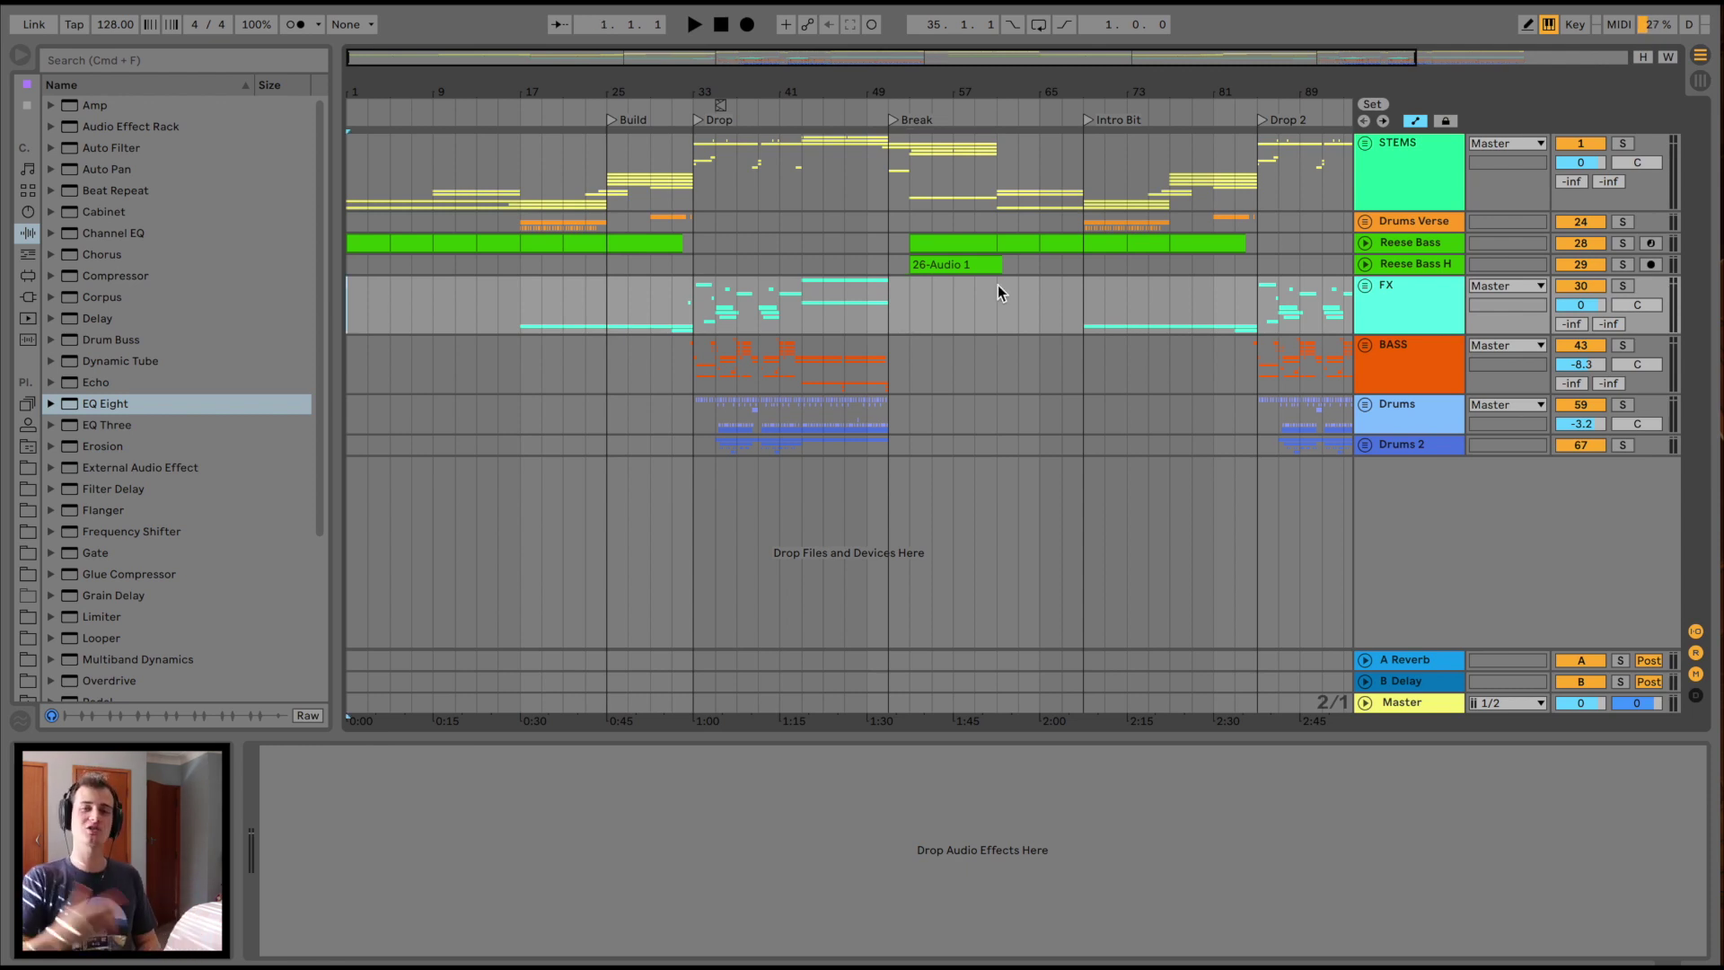
Bring the whole arrangement into view and play the full mix from bar 1
key("minus")
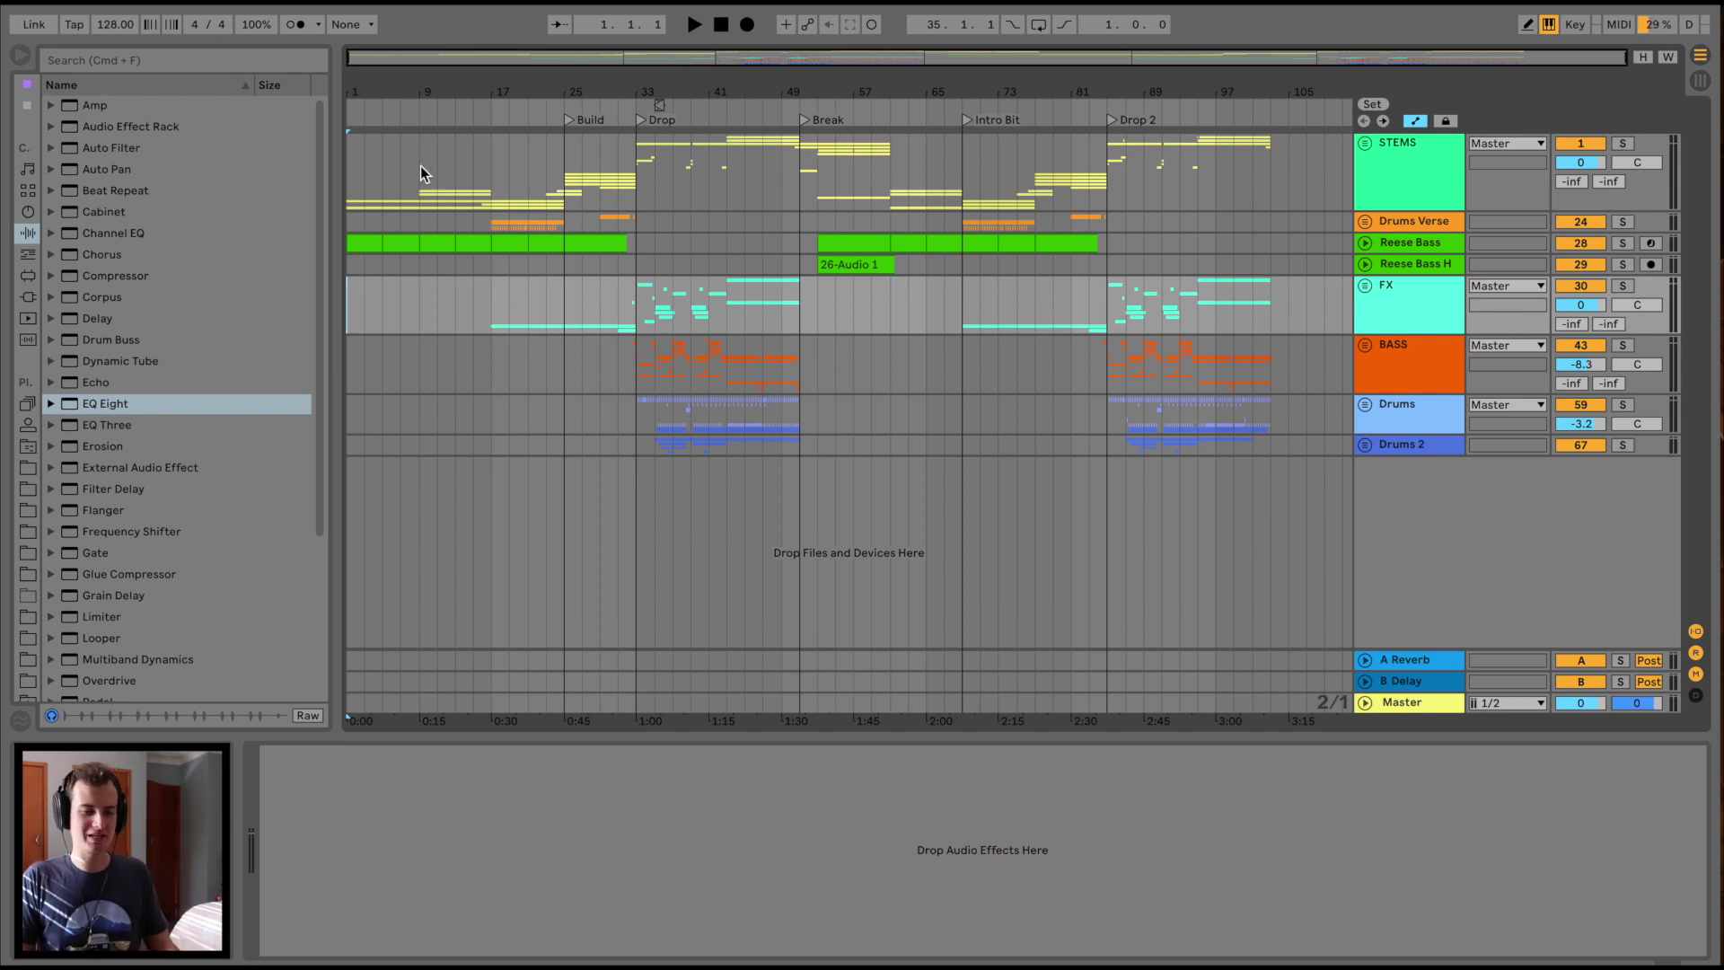
left_click(391, 308)
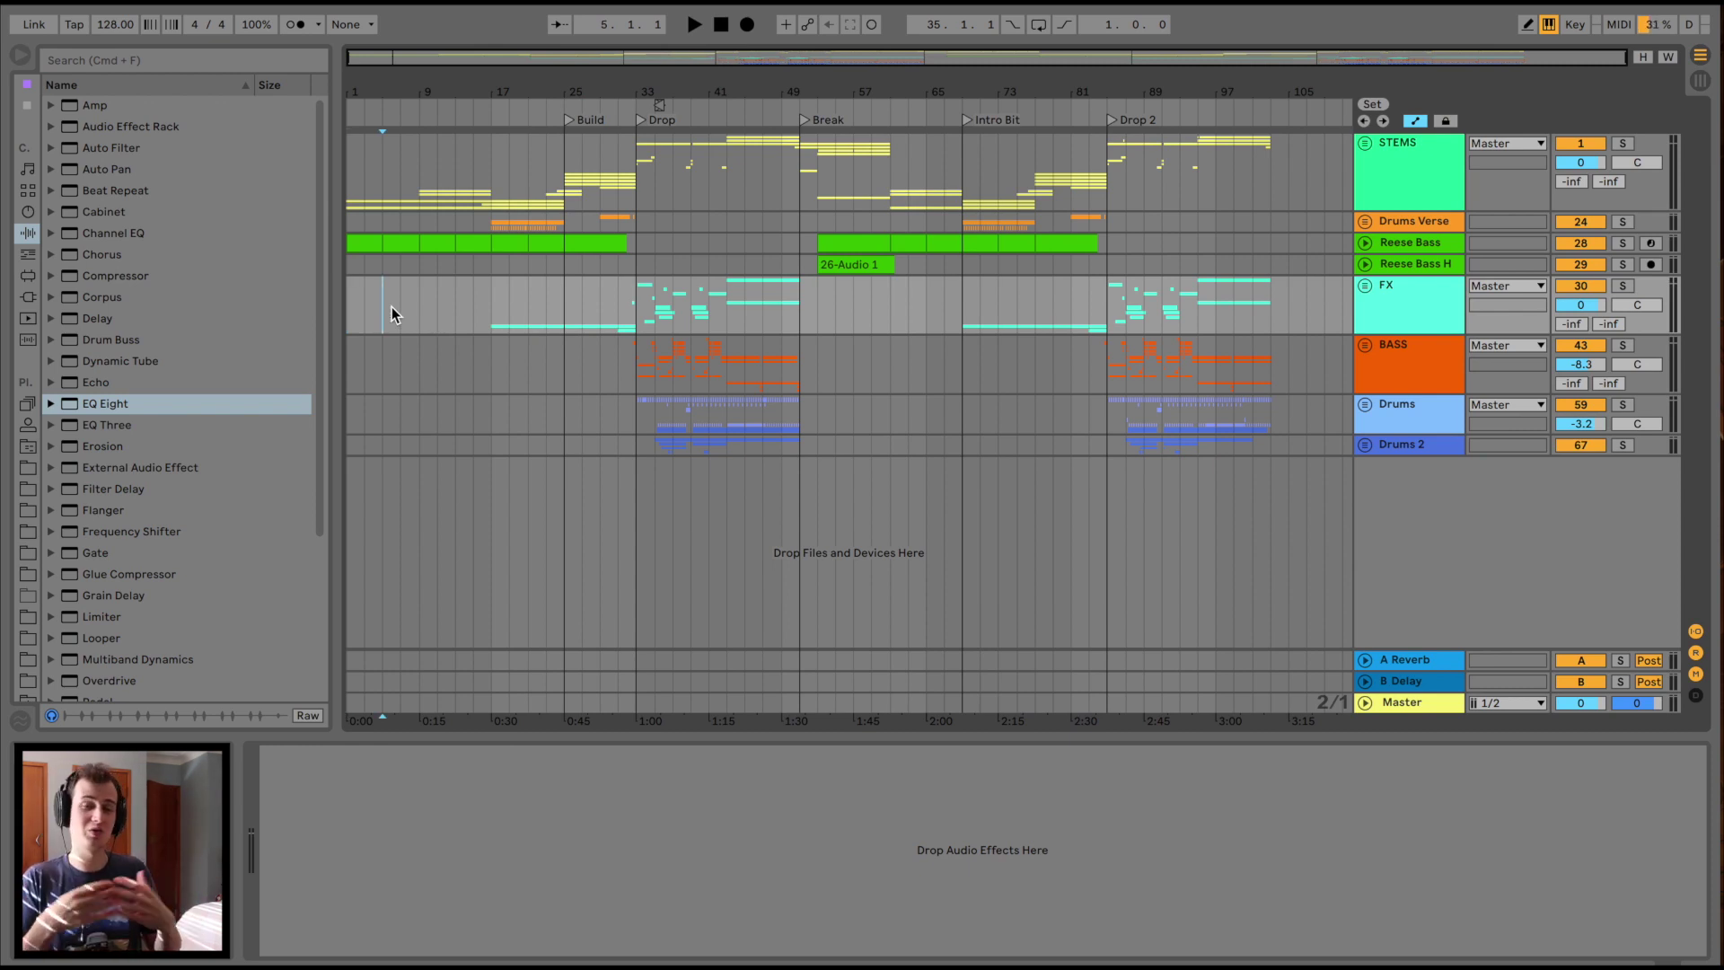
left_click(453, 370)
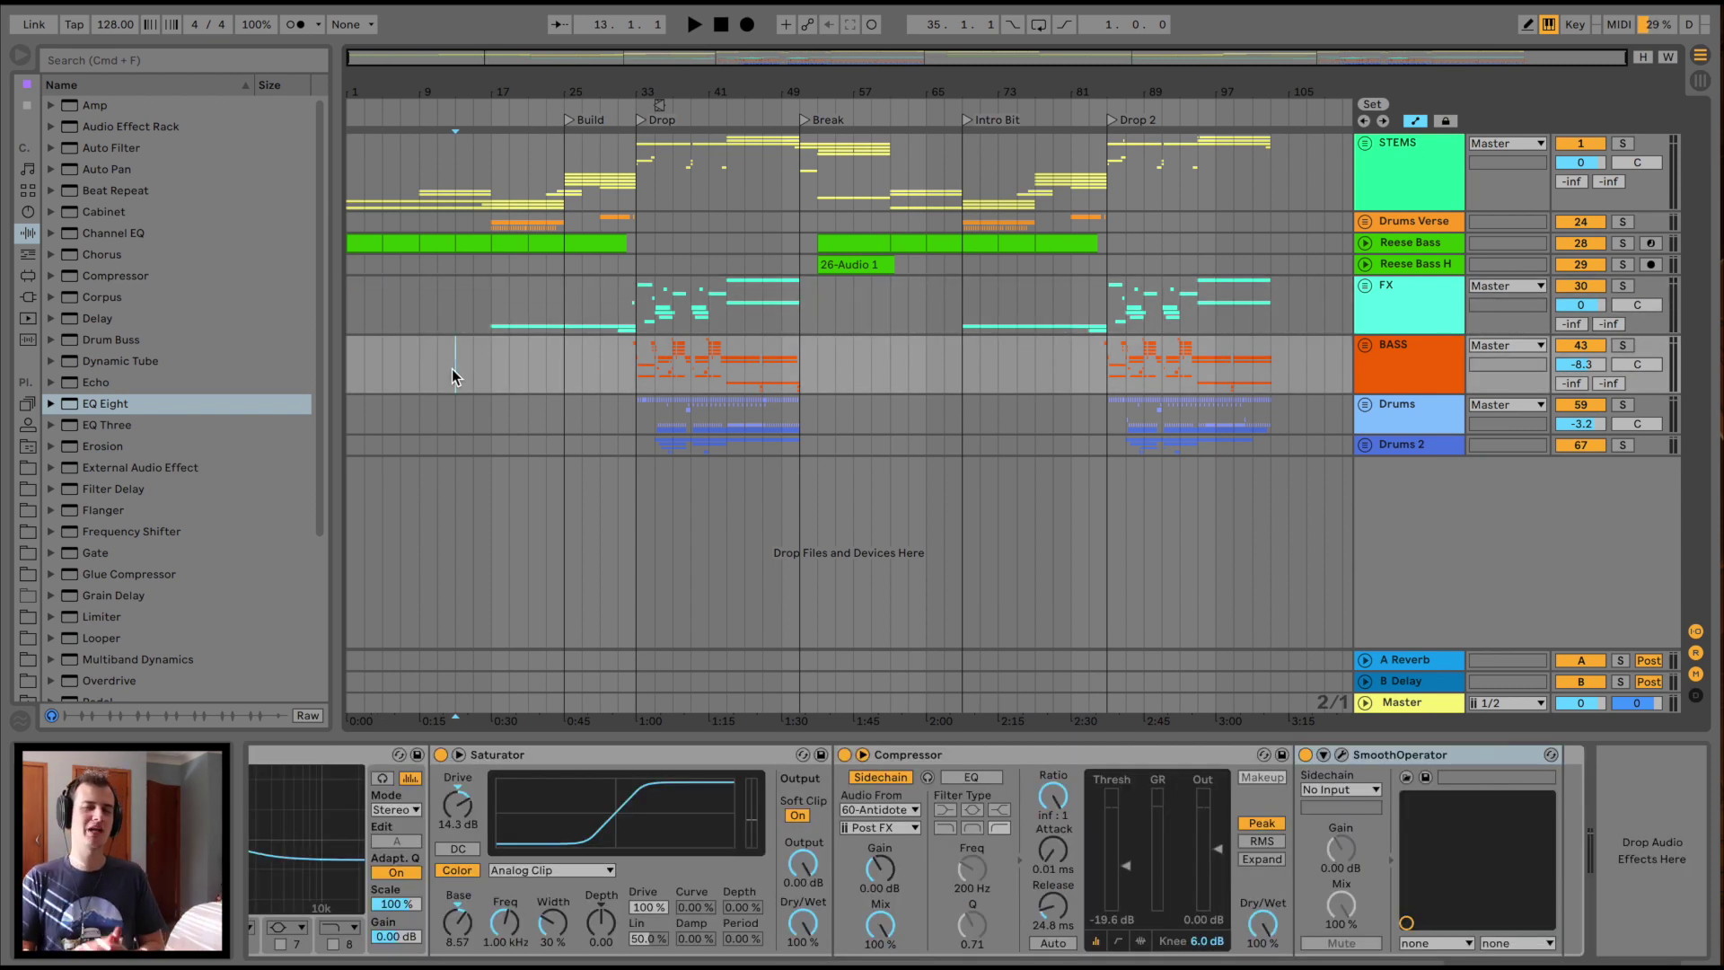
left_click(353, 309)
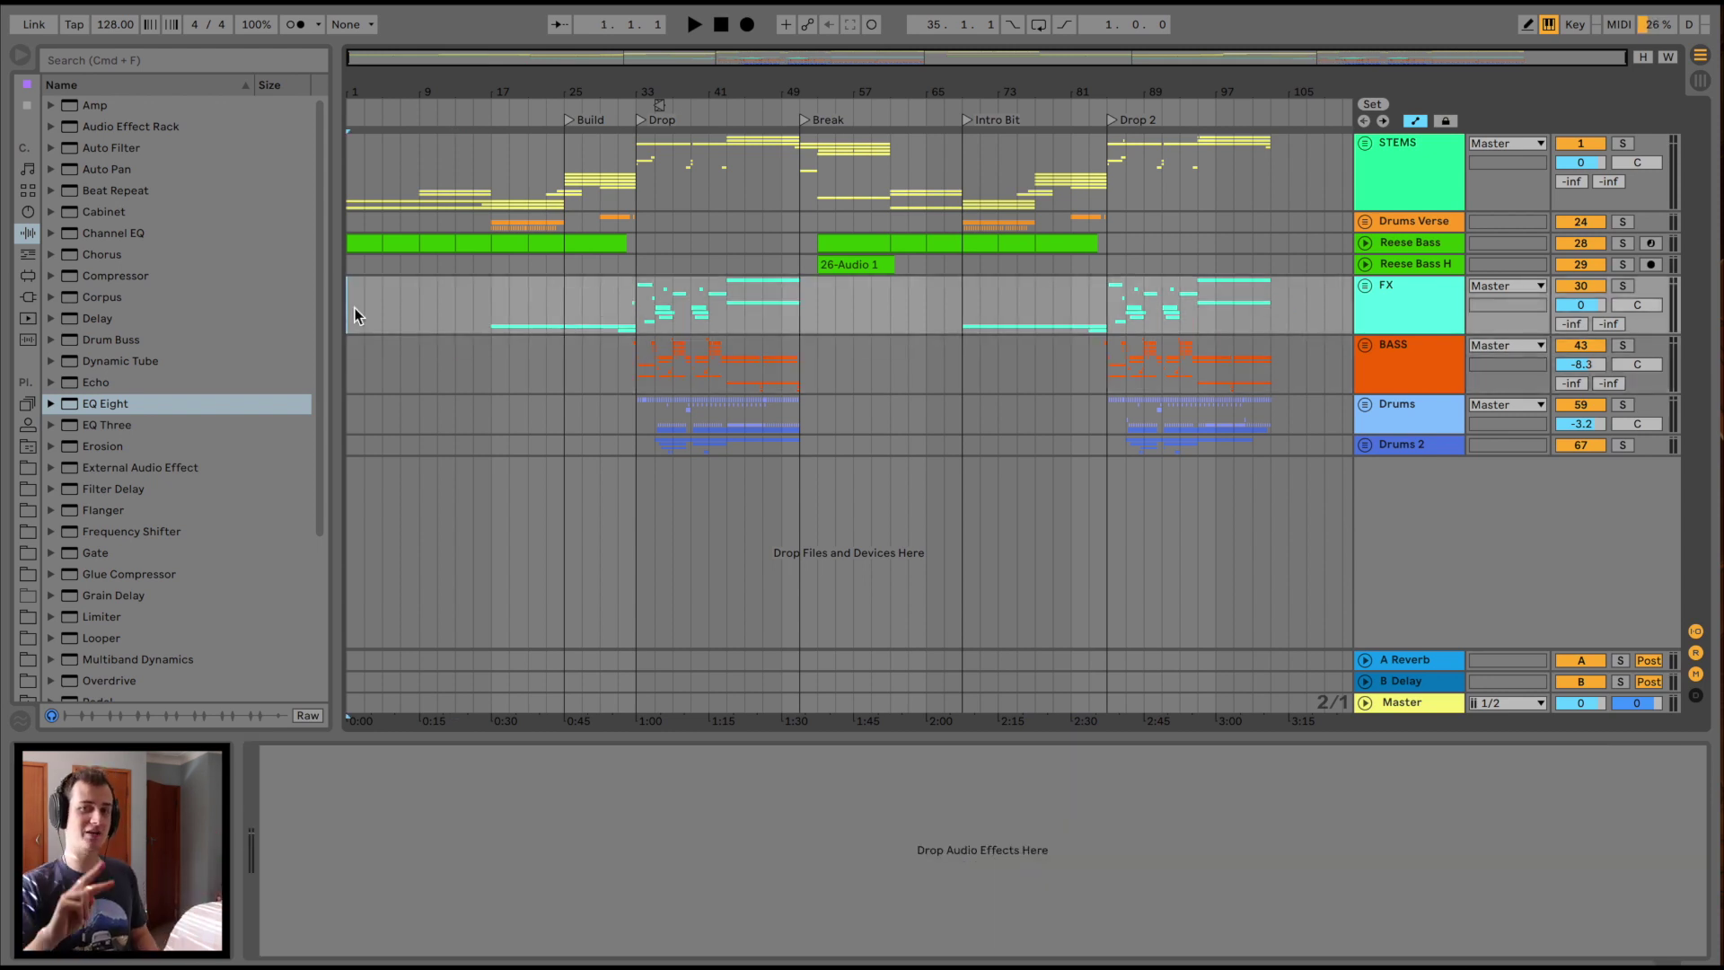
key("space")
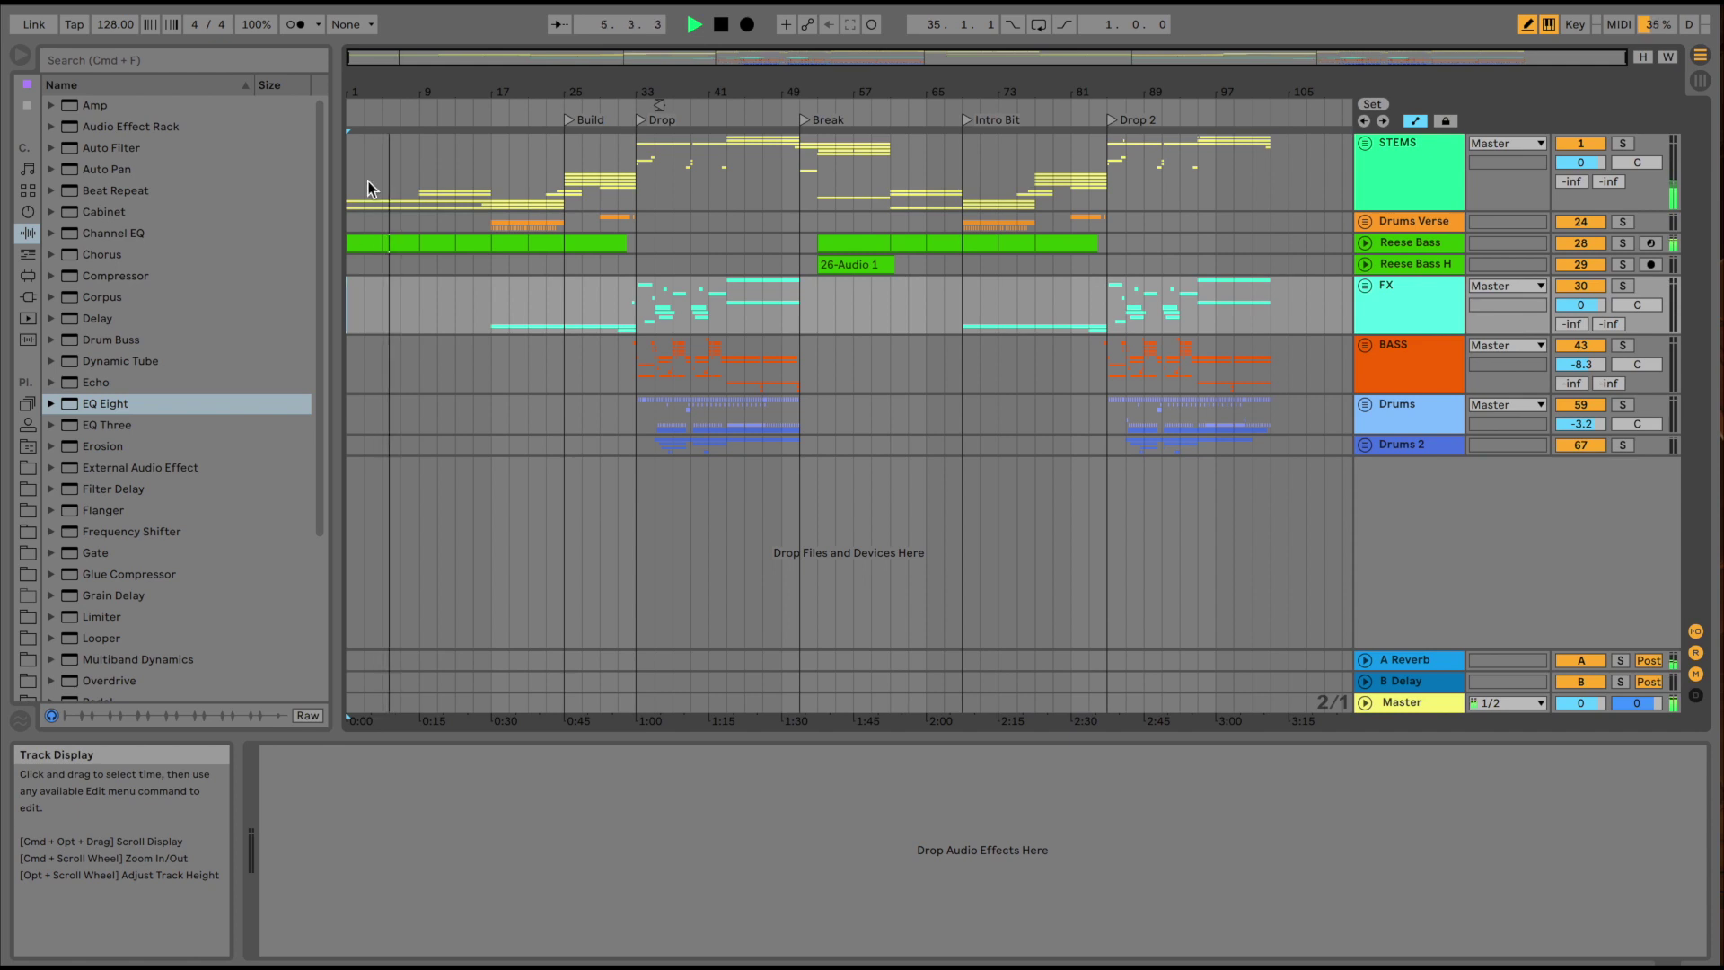
Unfold the STEMS group during the intro playback, look through its vocal, synth and choir tracks, and fold it again
left_click_drag(372, 108, 372, 158)
scroll(466, 251, "left", 2)
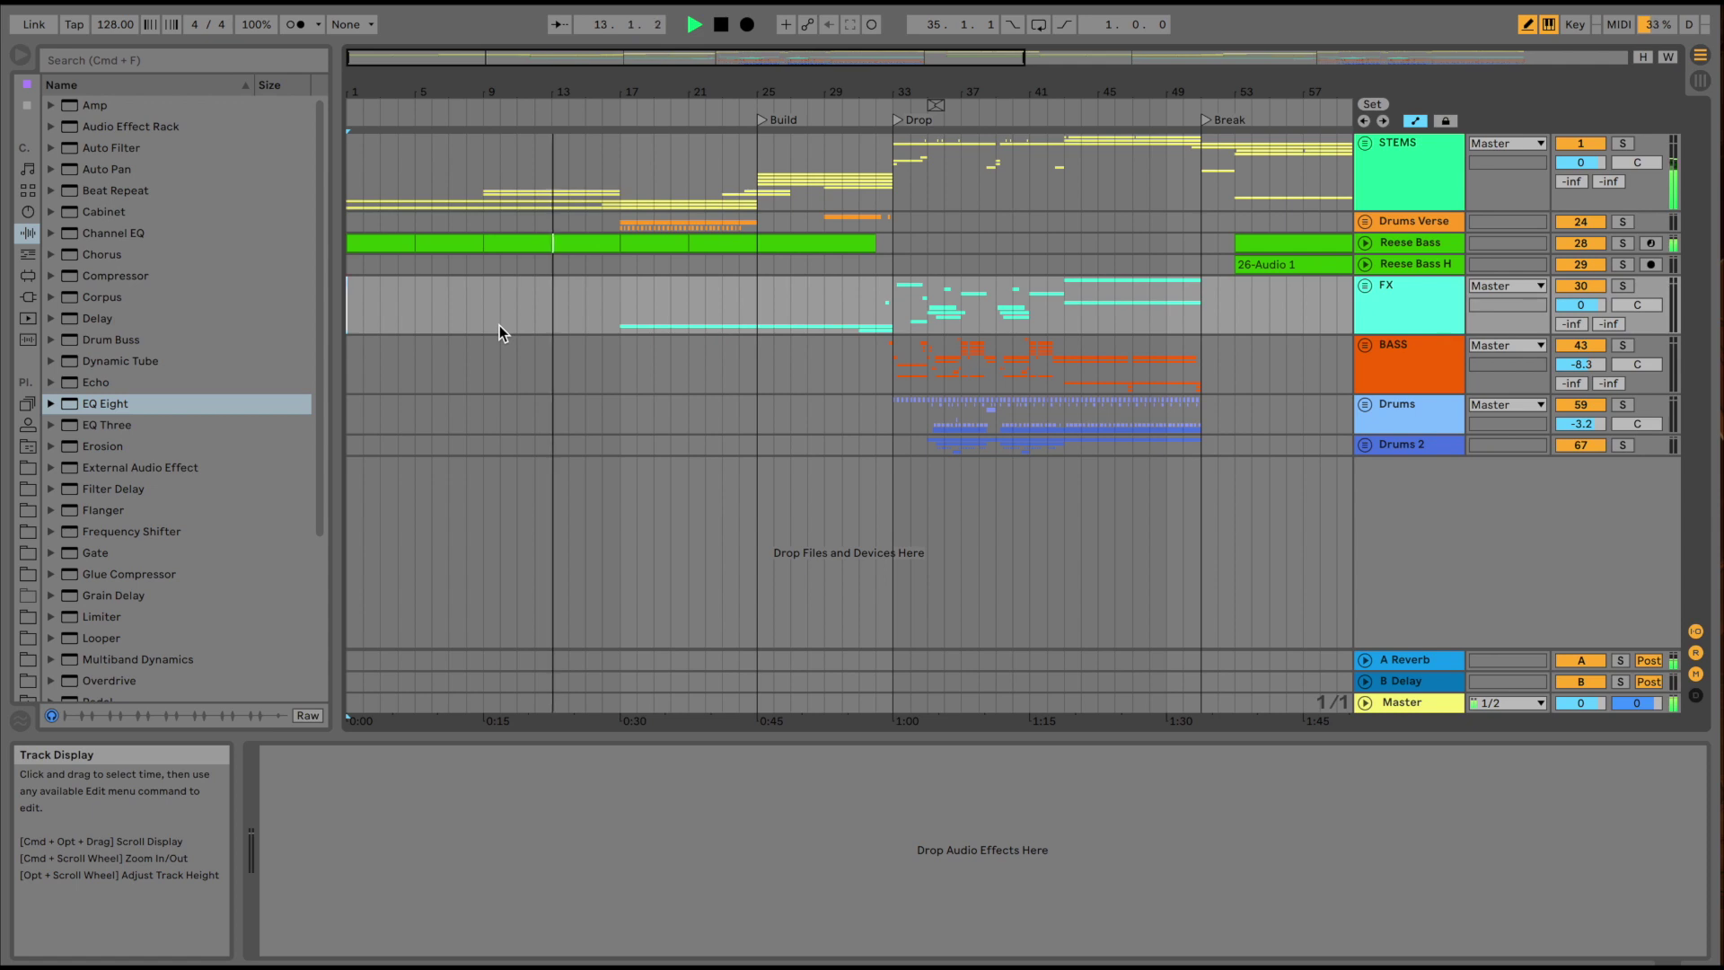
left_click_drag(677, 91, 677, 67)
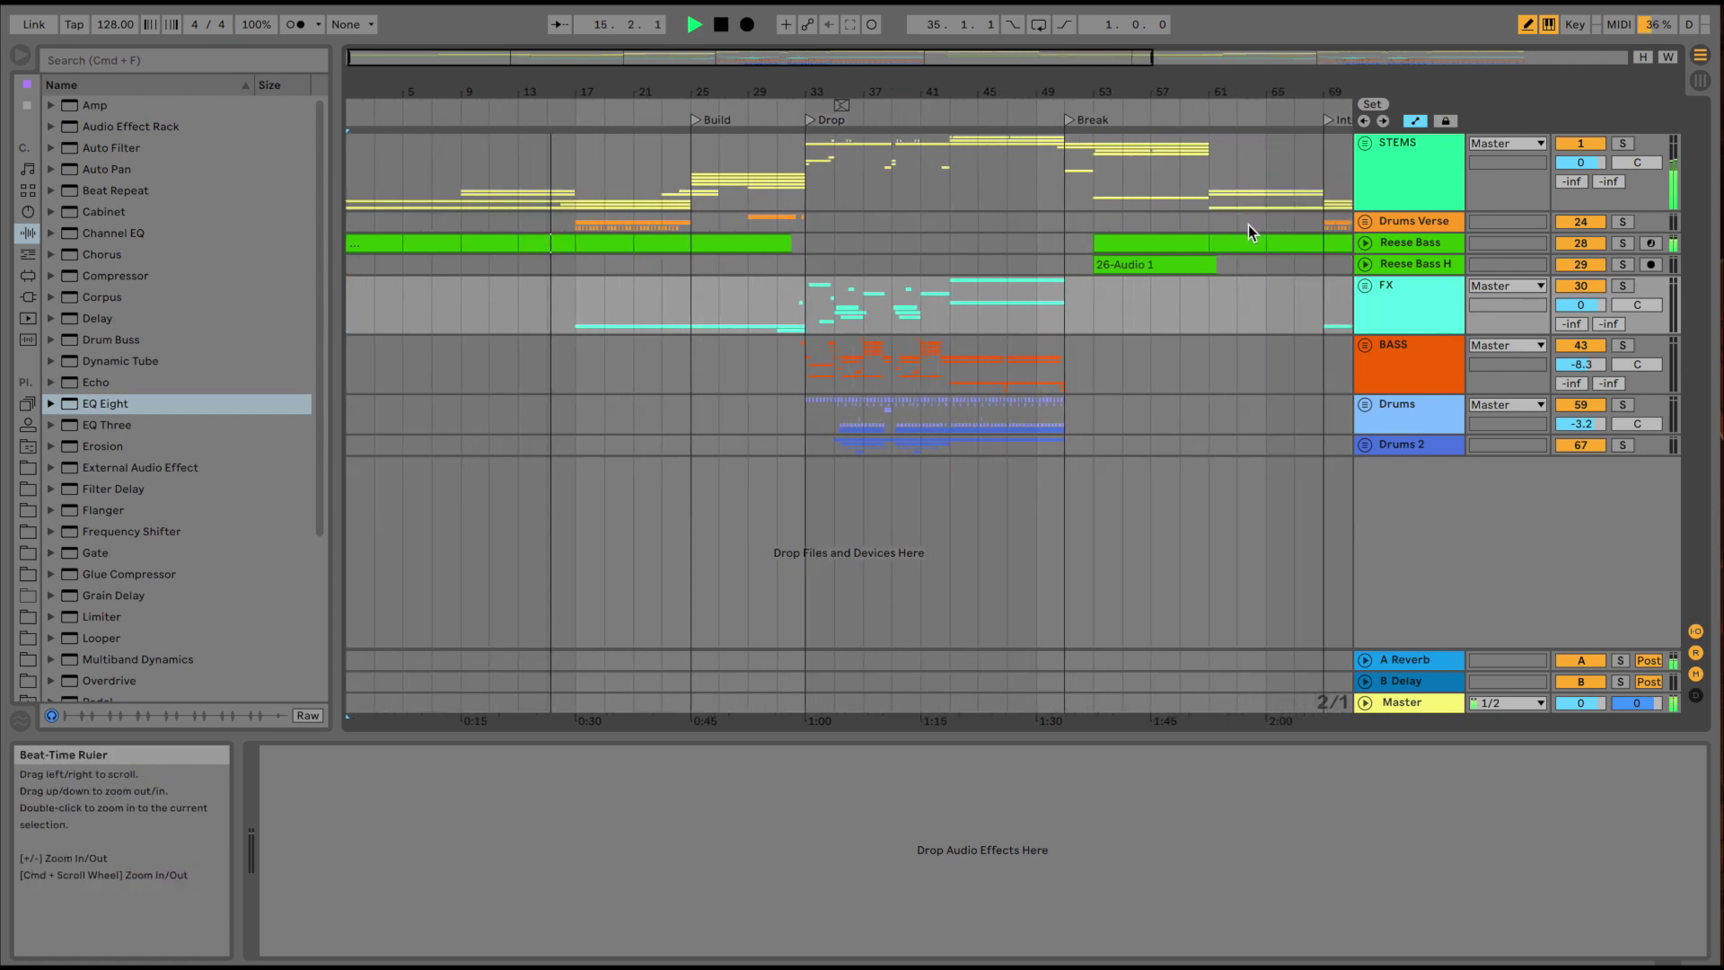
left_click(1365, 143)
scroll(909, 296, "down", 10)
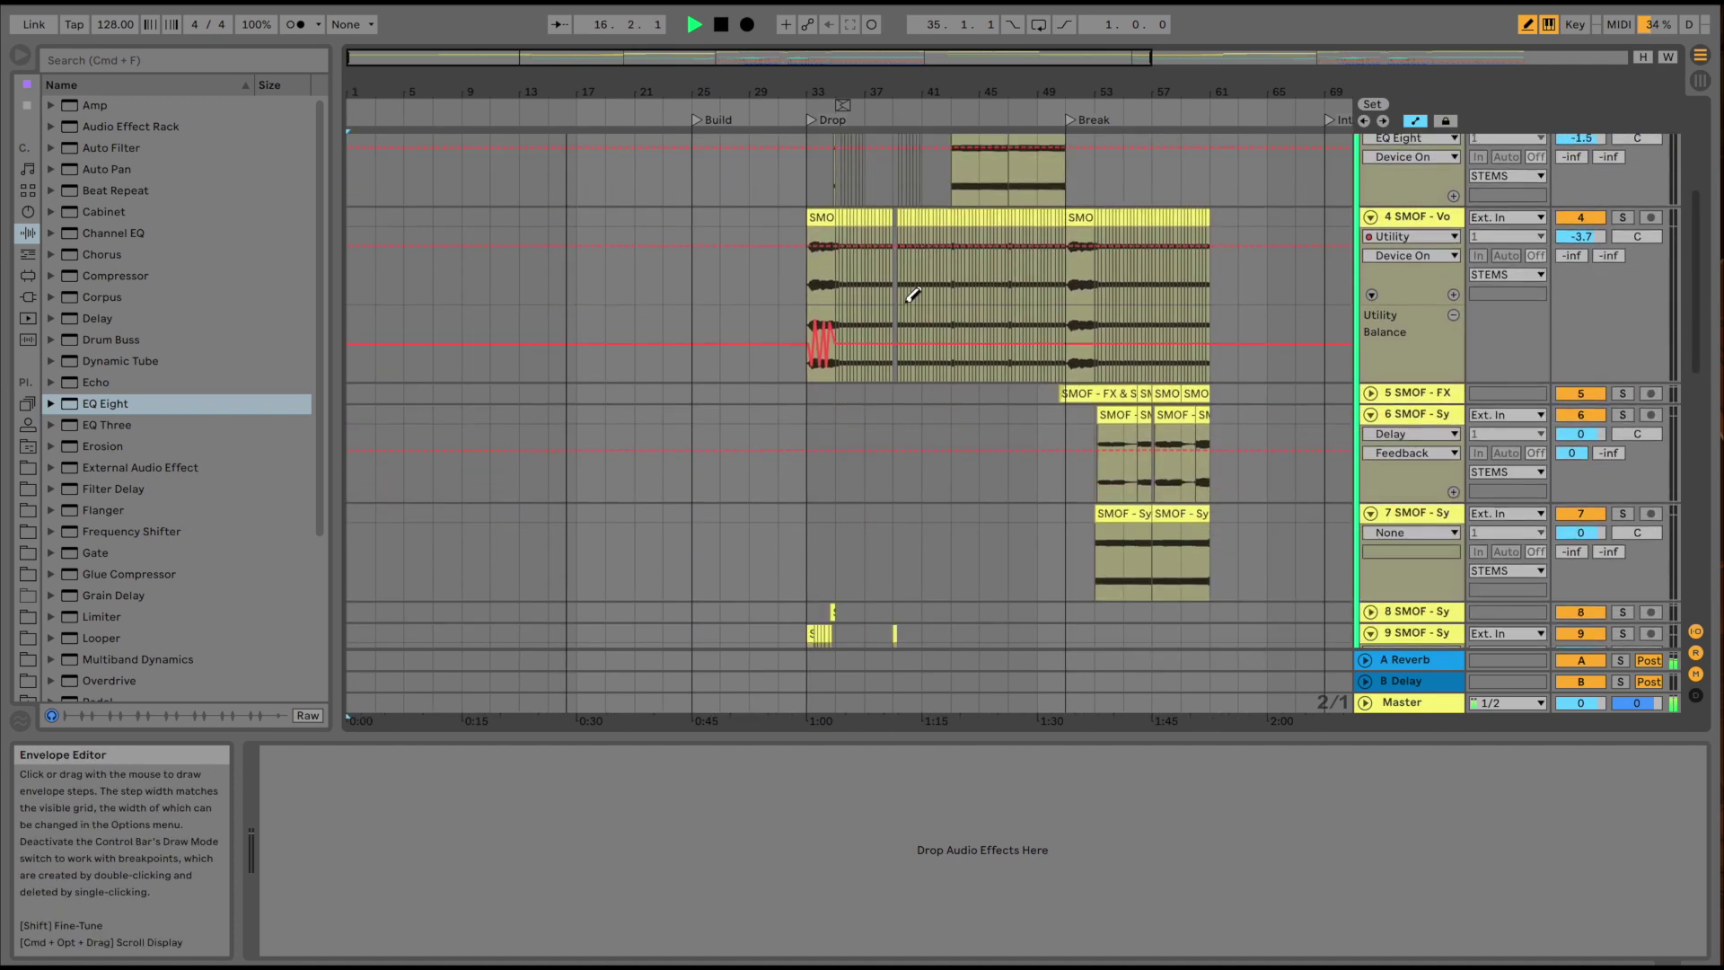
scroll(906, 308, "down", 10)
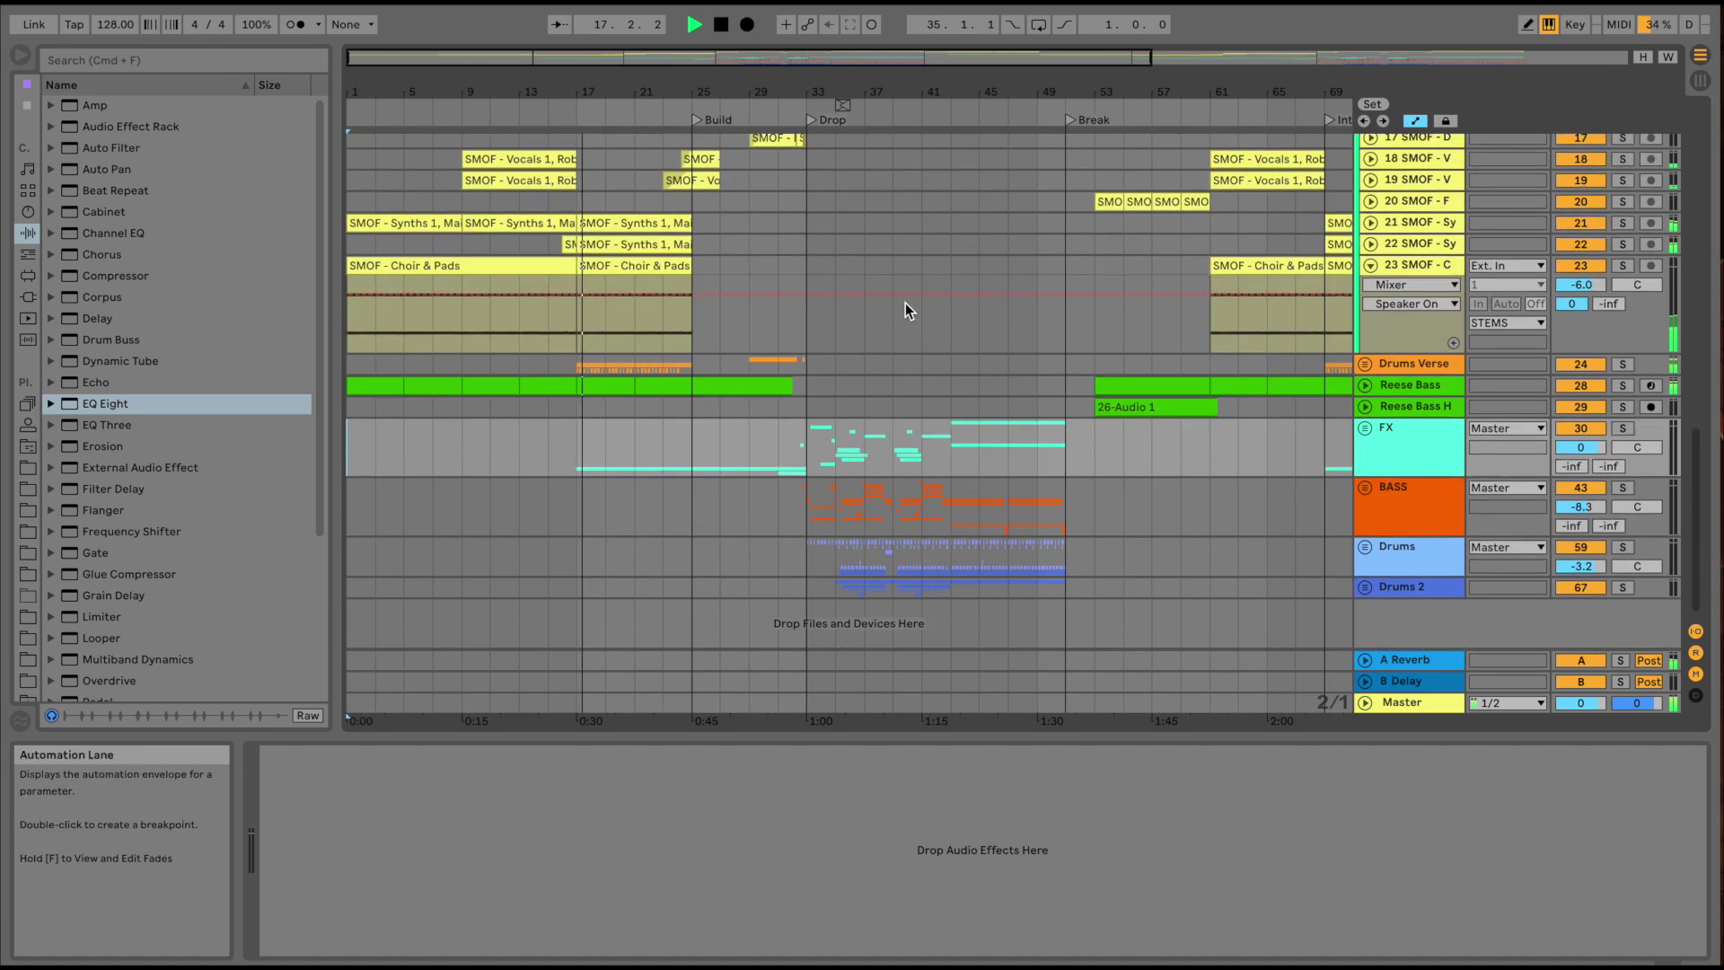
scroll(905, 303, "up", 20)
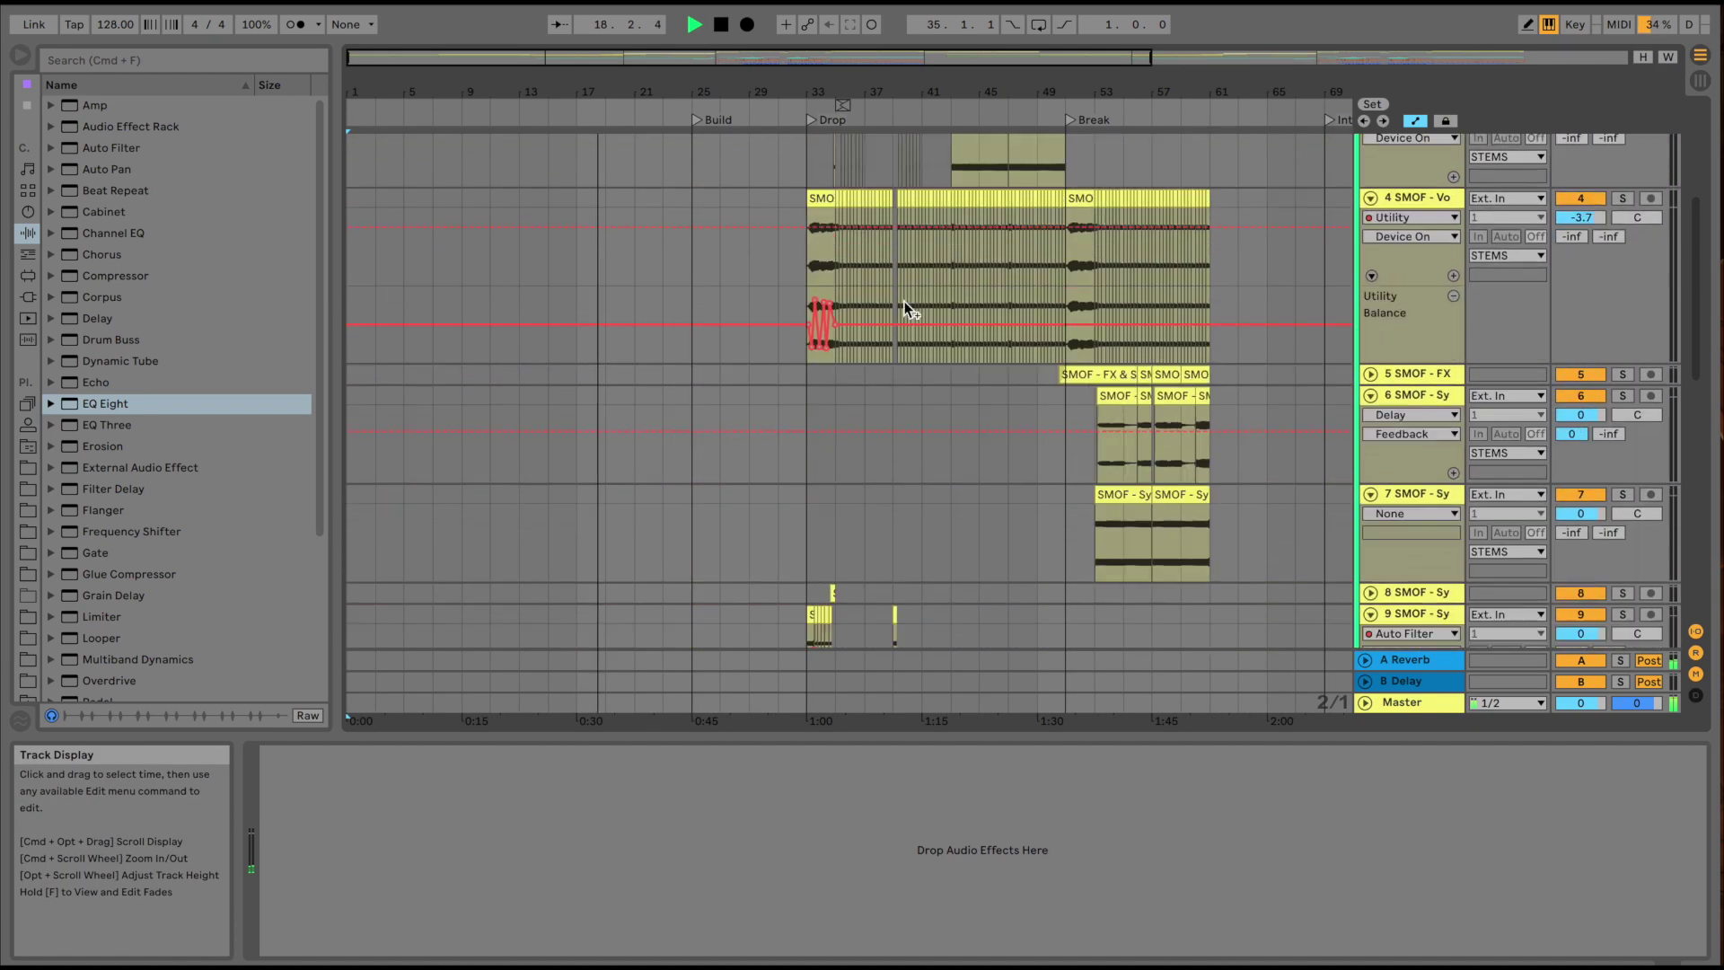
left_click(1365, 143)
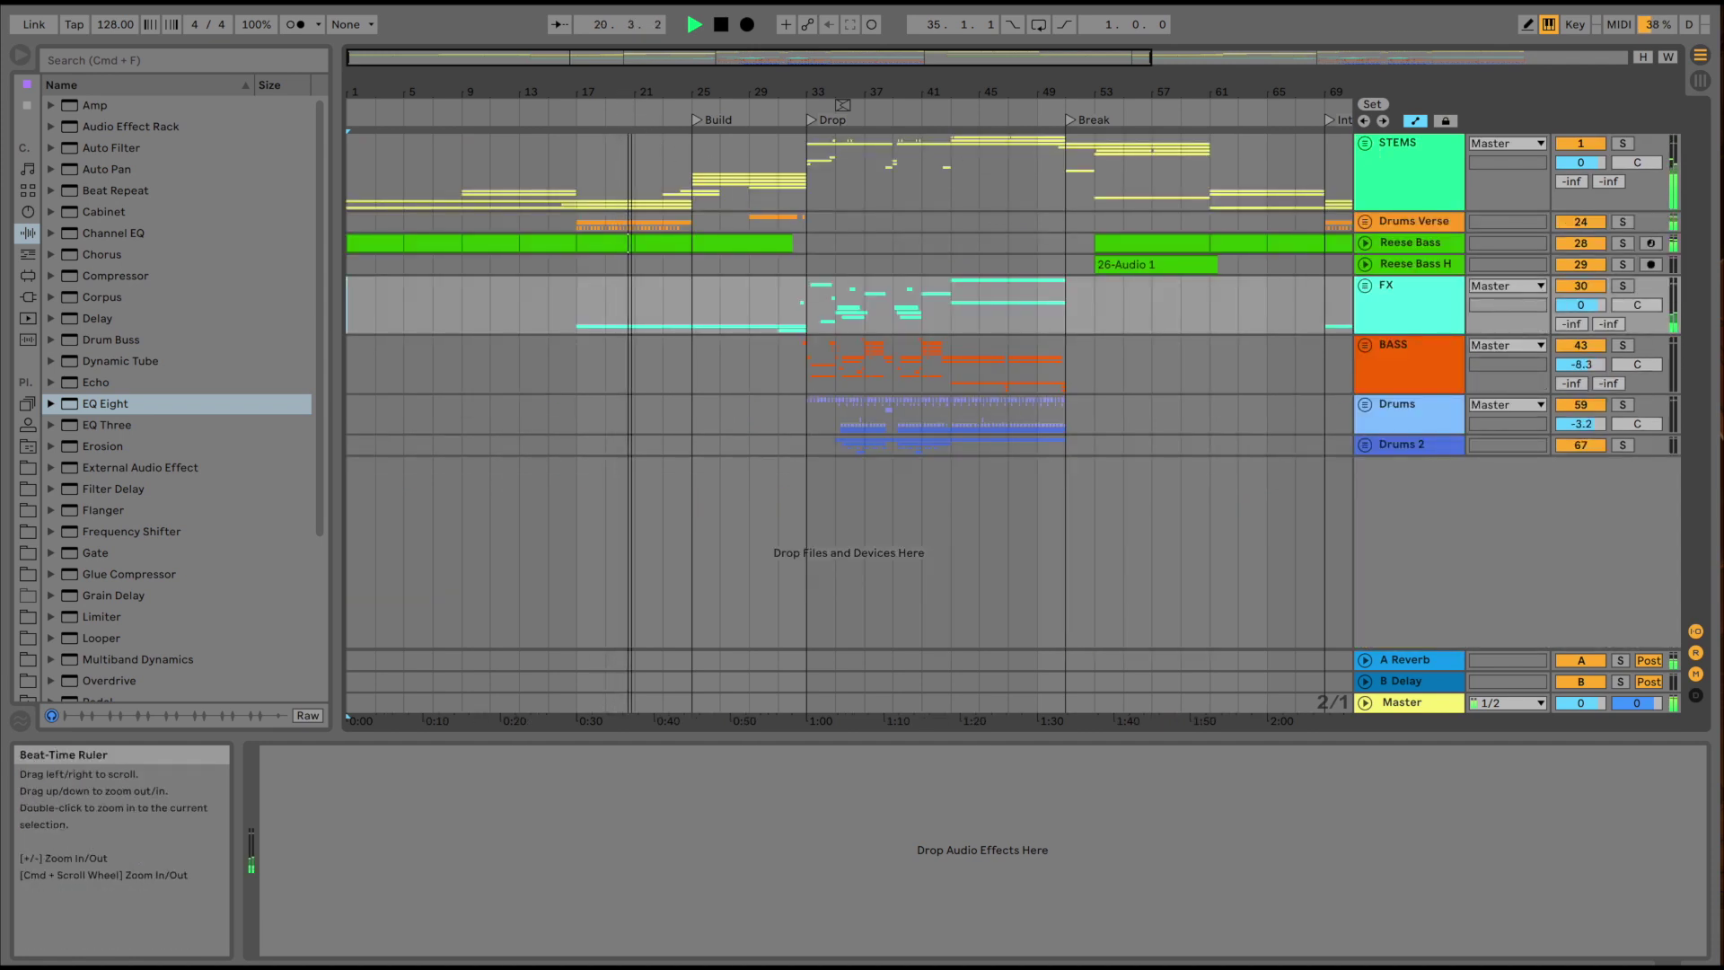
Follow the playback through the Build into the Drop, examine the unfolded BASS group and its 46 Antidote track, and fold the group
left_click_drag(633, 88, 633, 126)
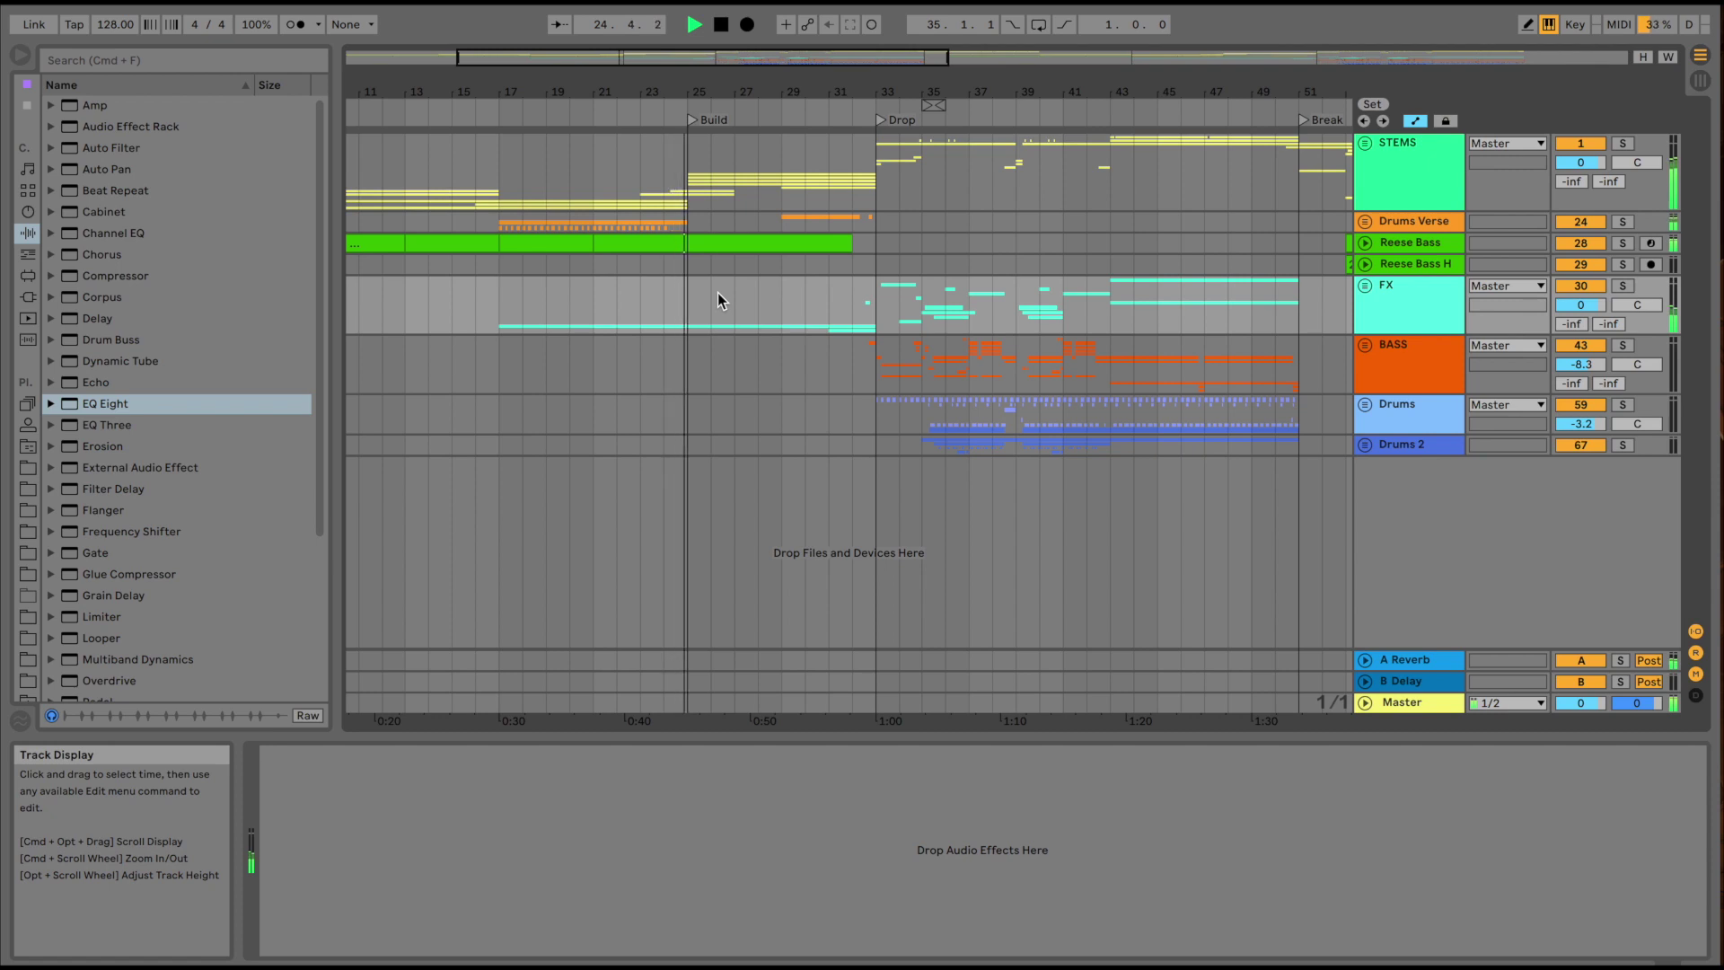
scroll(718, 293, "right", 5)
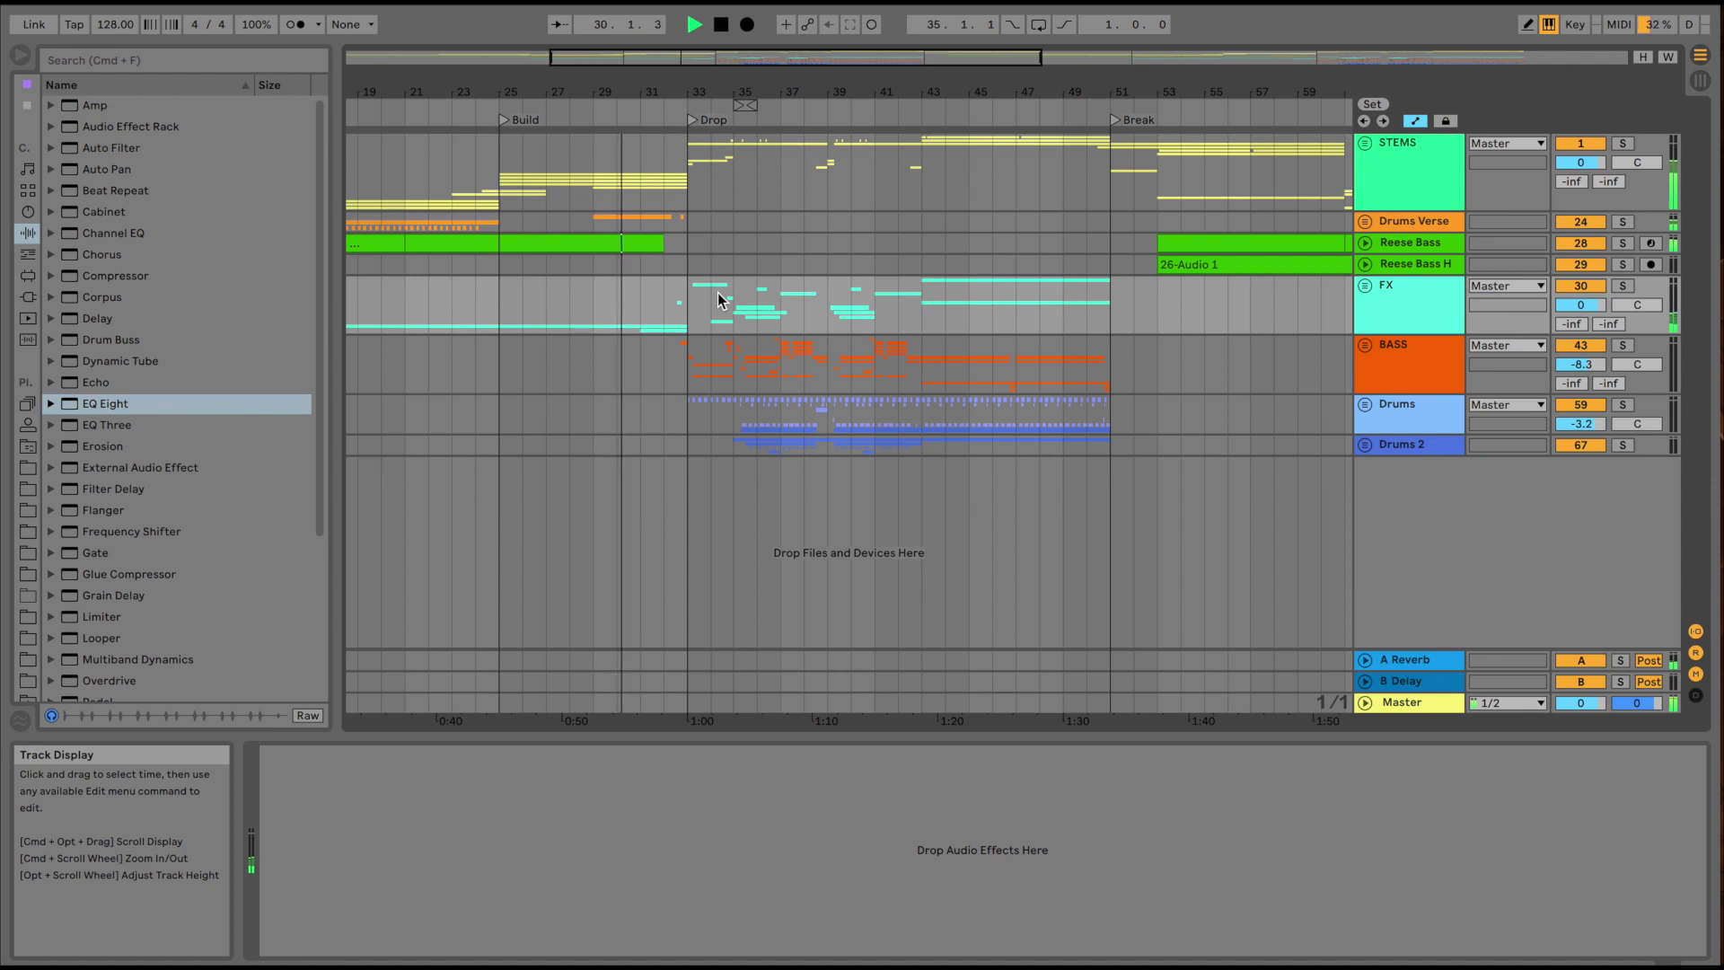
left_click_drag(757, 99, 756, 93)
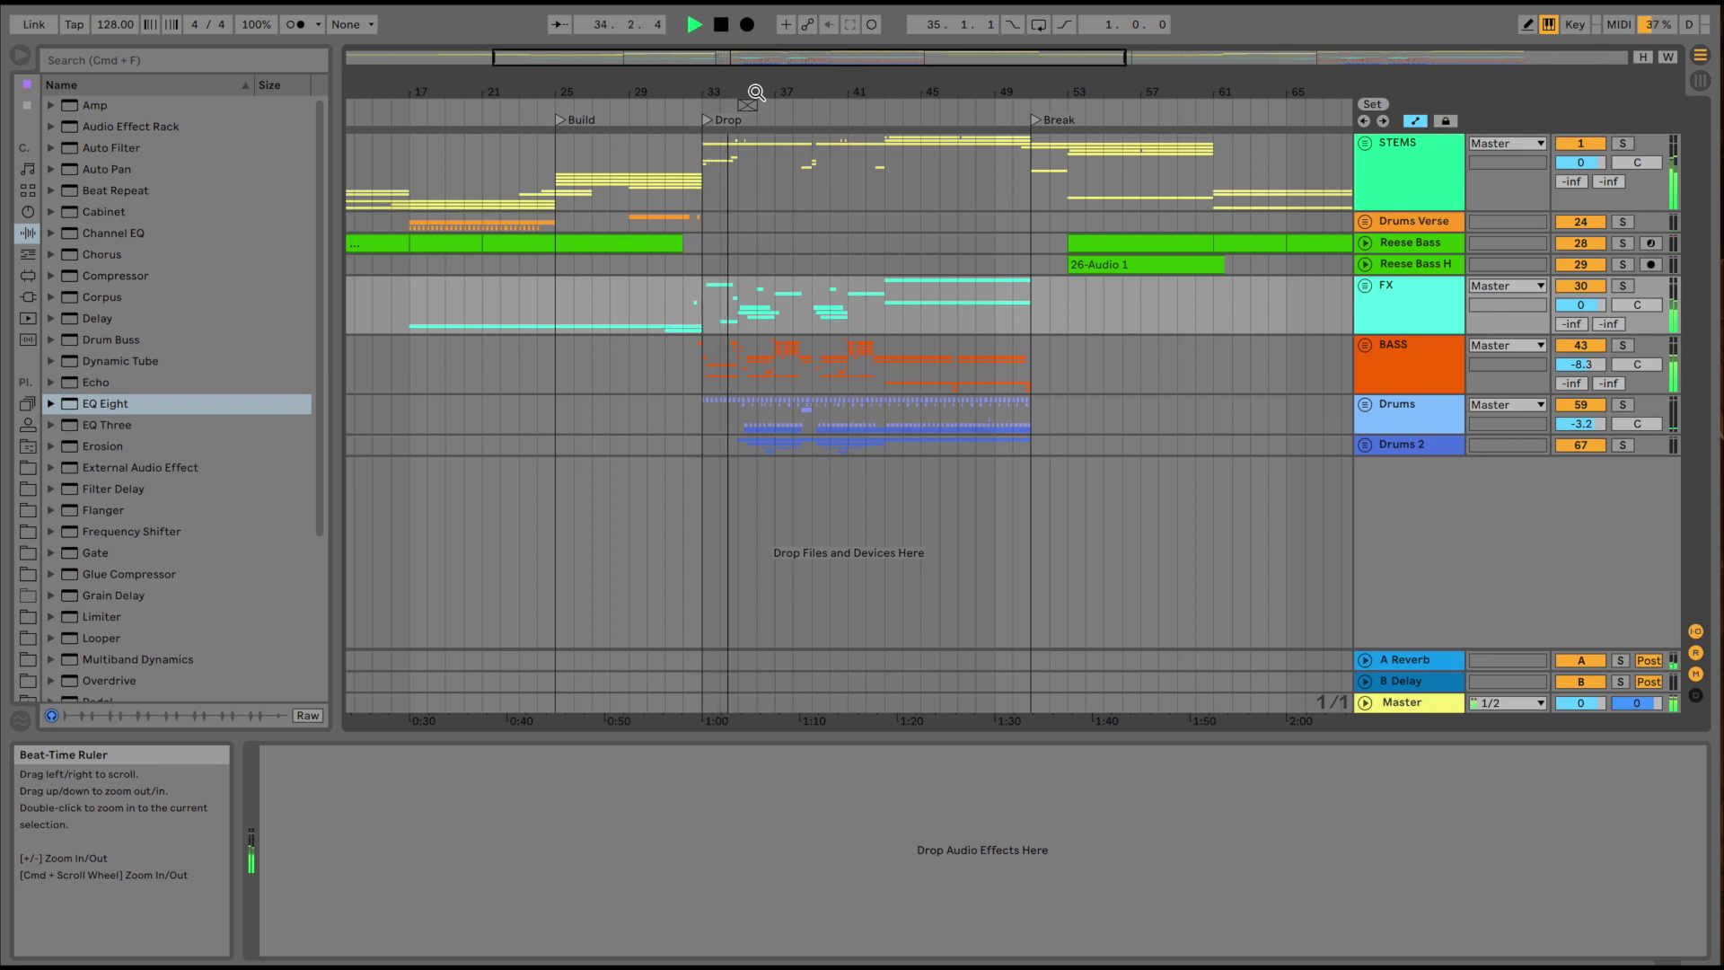
left_click_drag(757, 92, 757, 91)
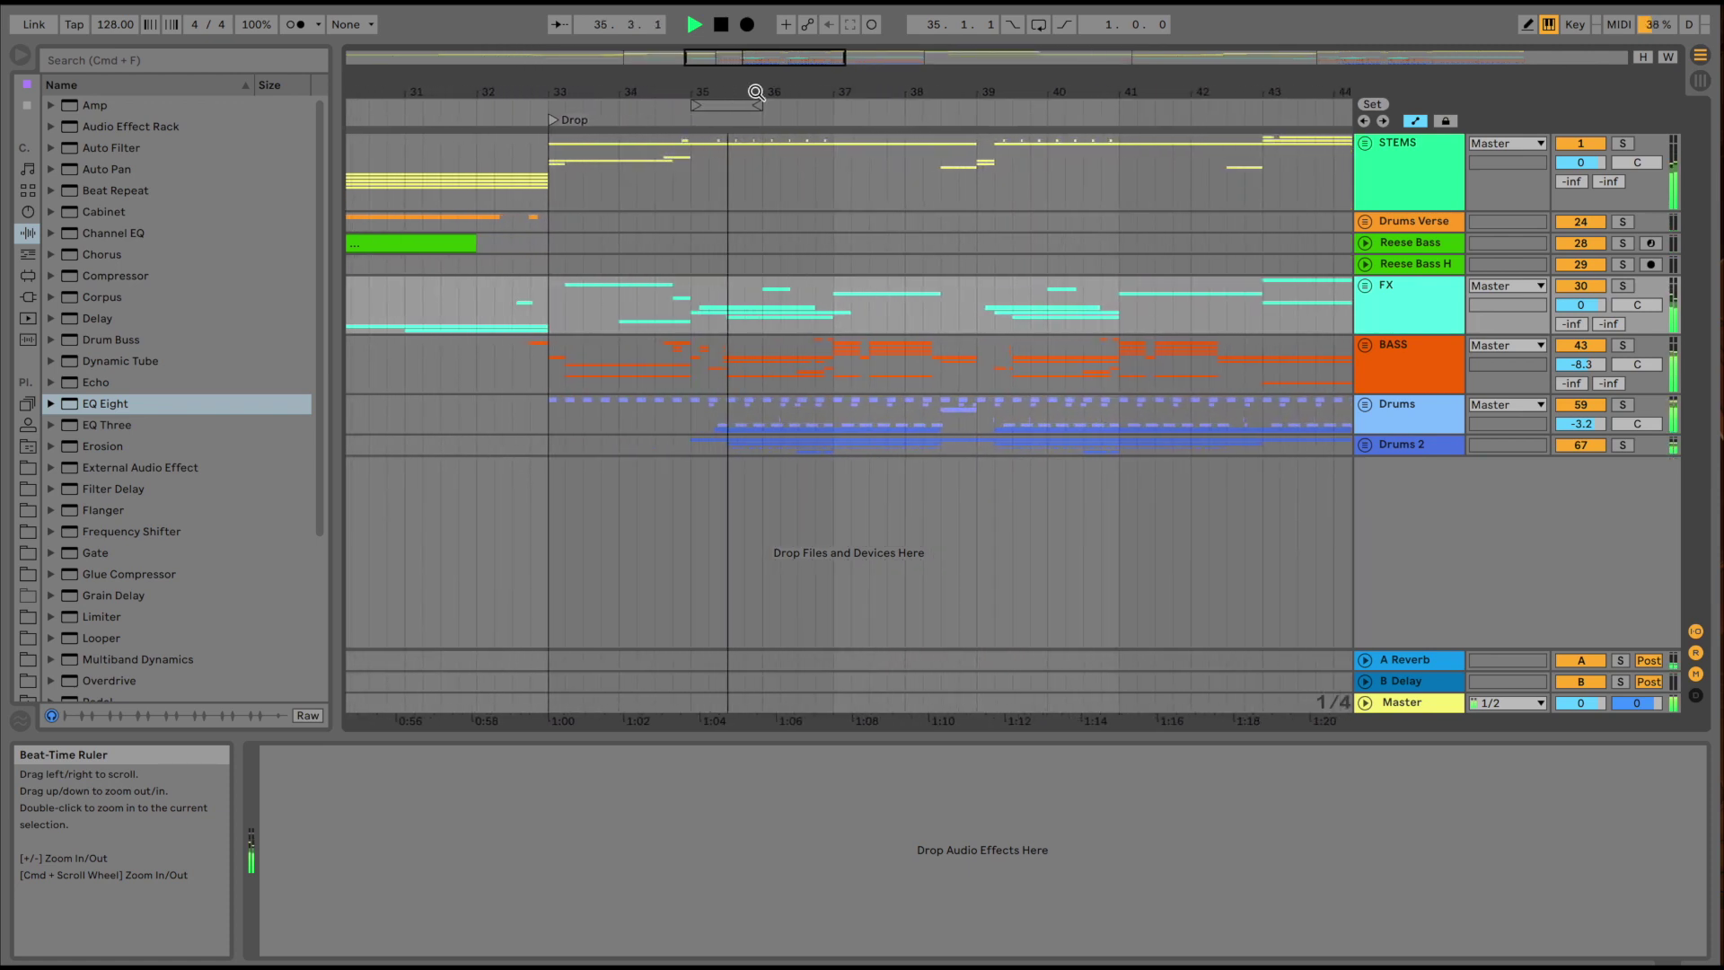
left_click(1365, 345)
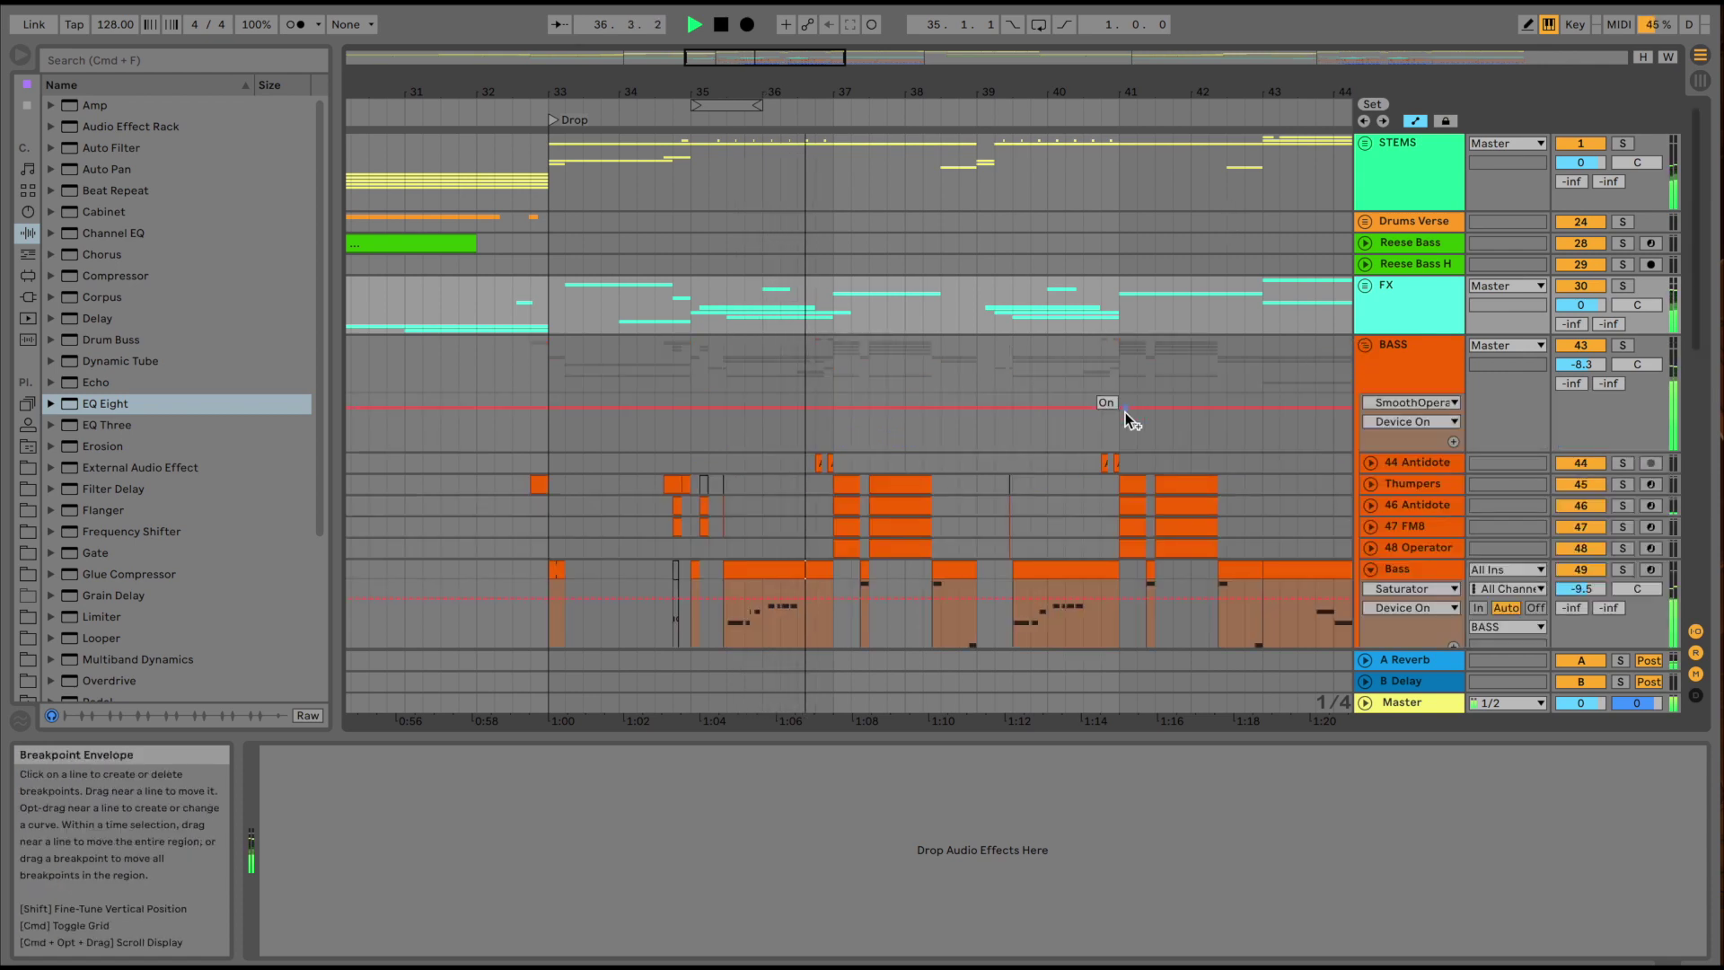
scroll(1125, 413, "down", 5)
left_click(1370, 256)
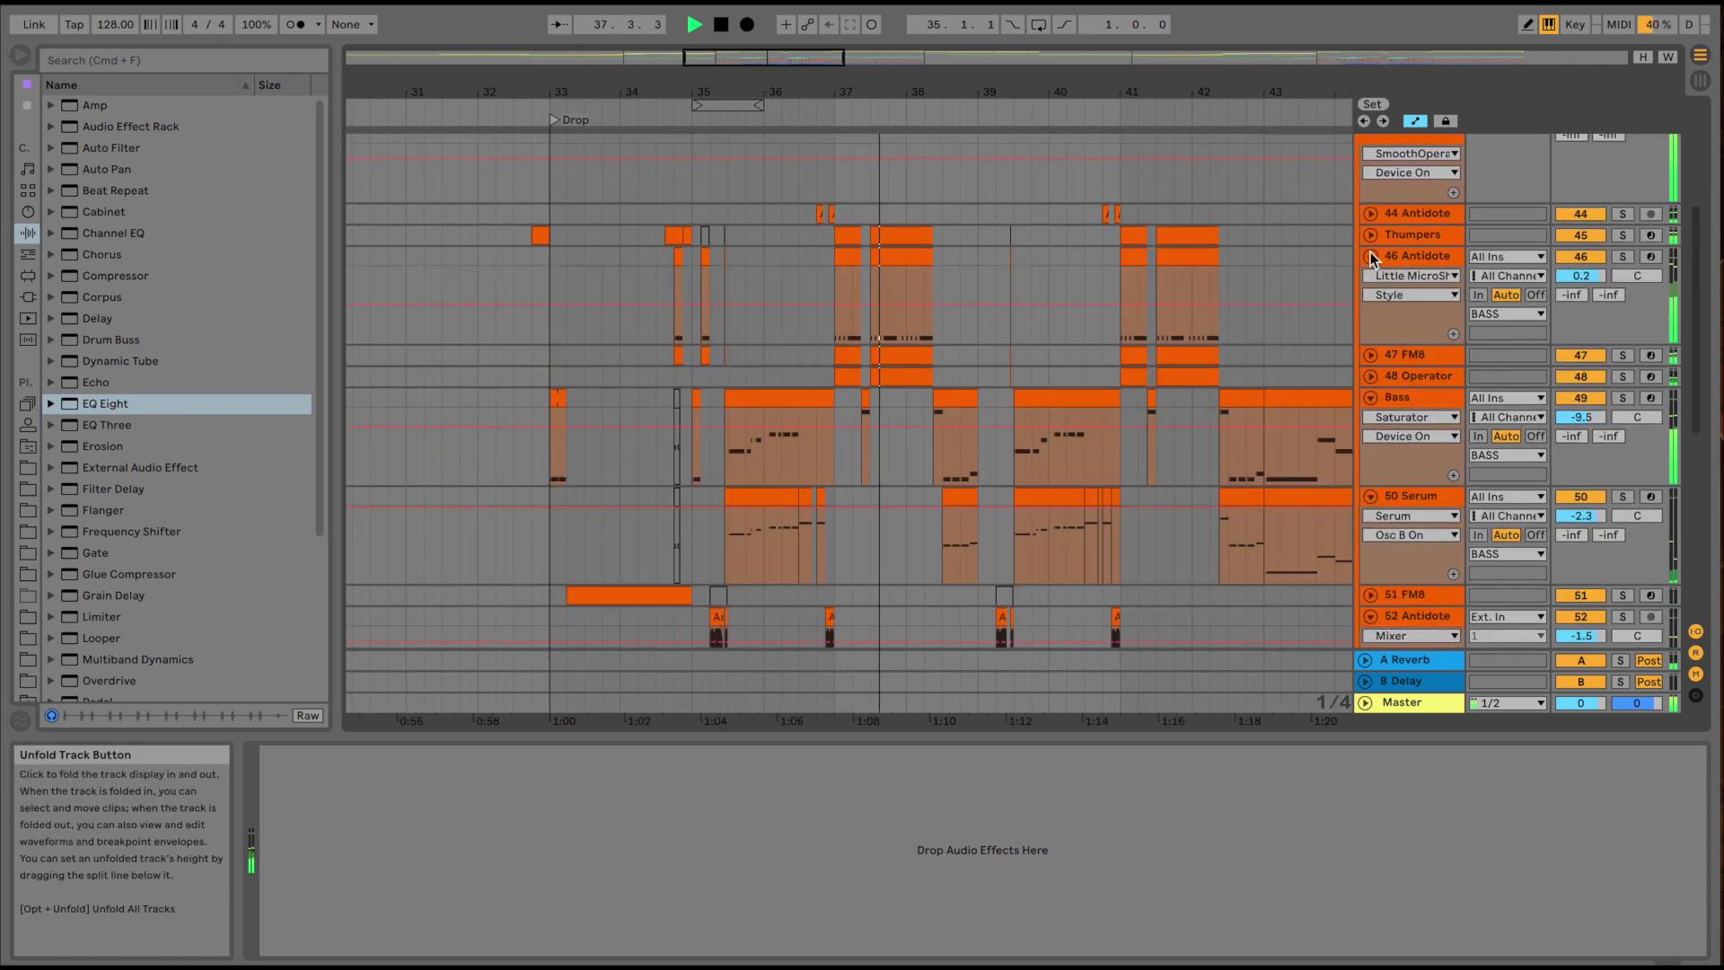
scroll(998, 359, "right", 5)
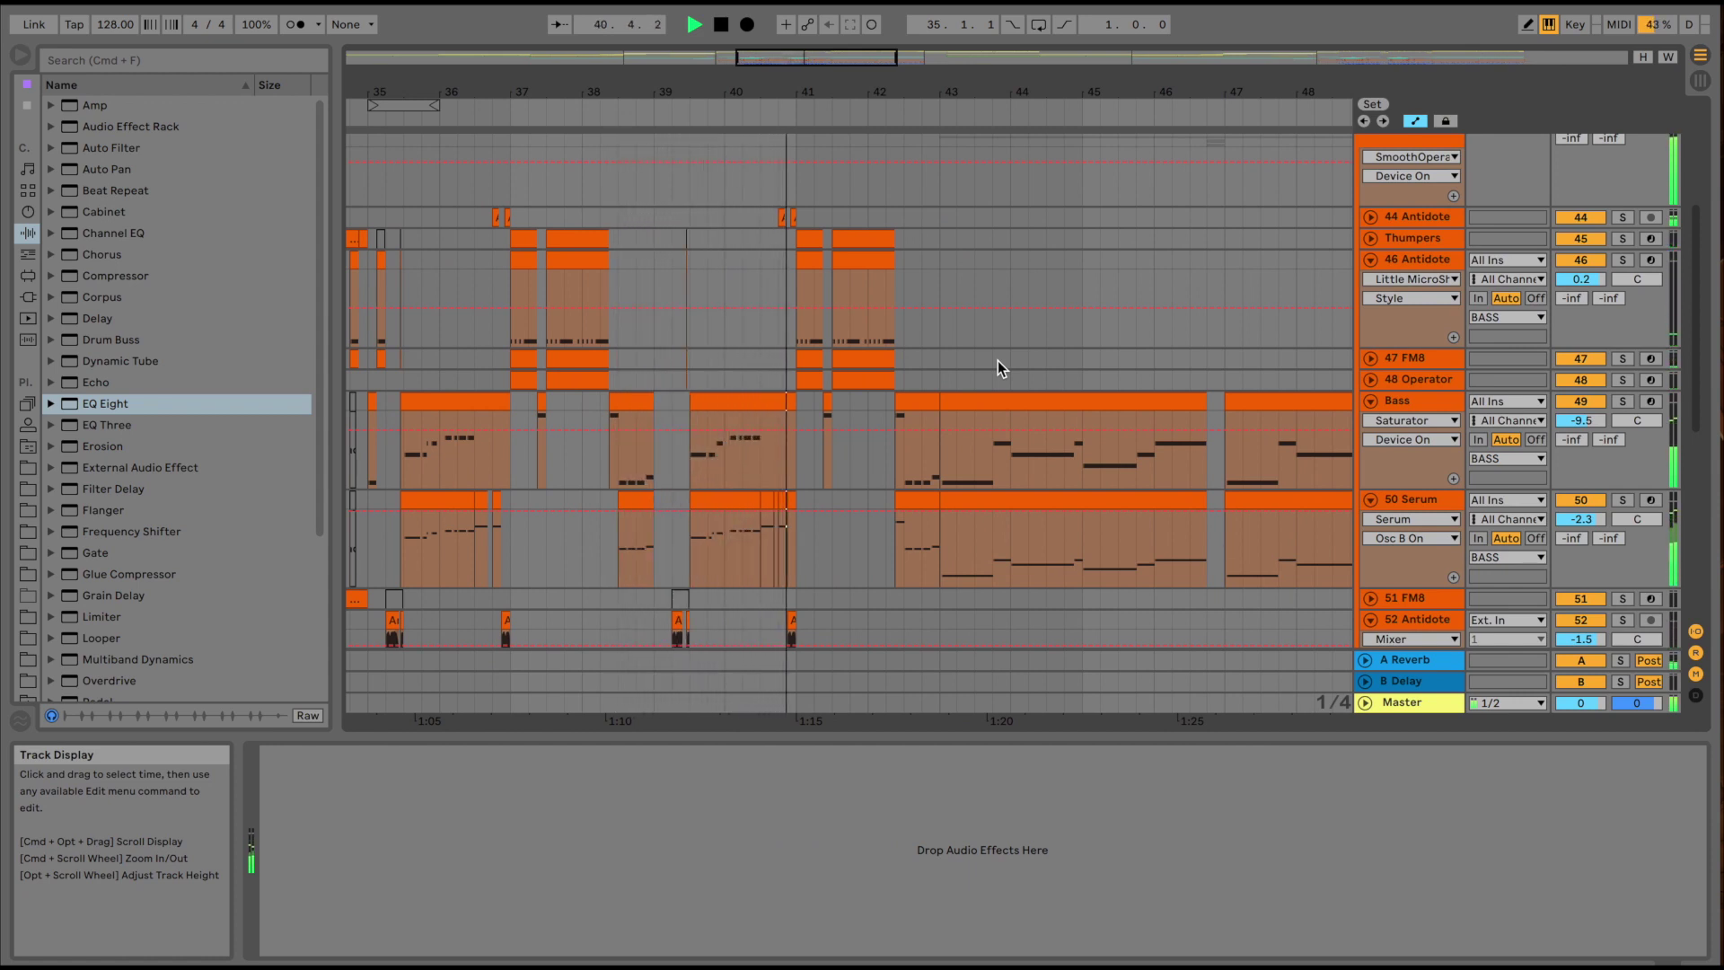
scroll(998, 359, "up", 5)
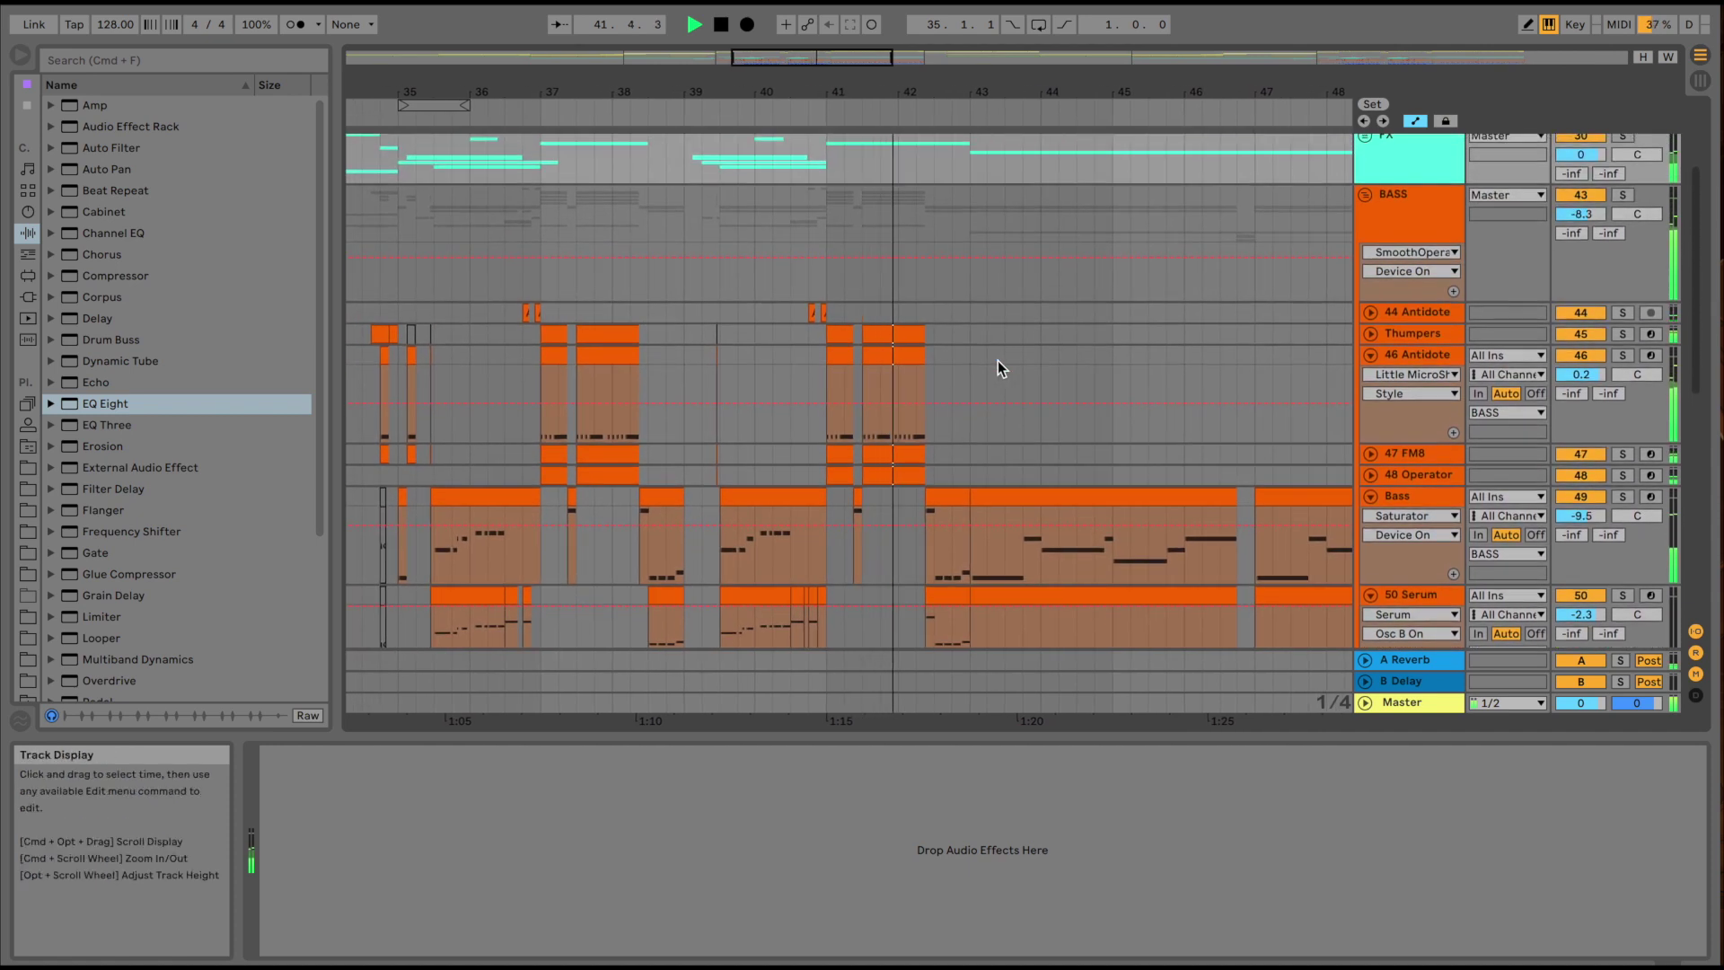
scroll(998, 359, "right", 5)
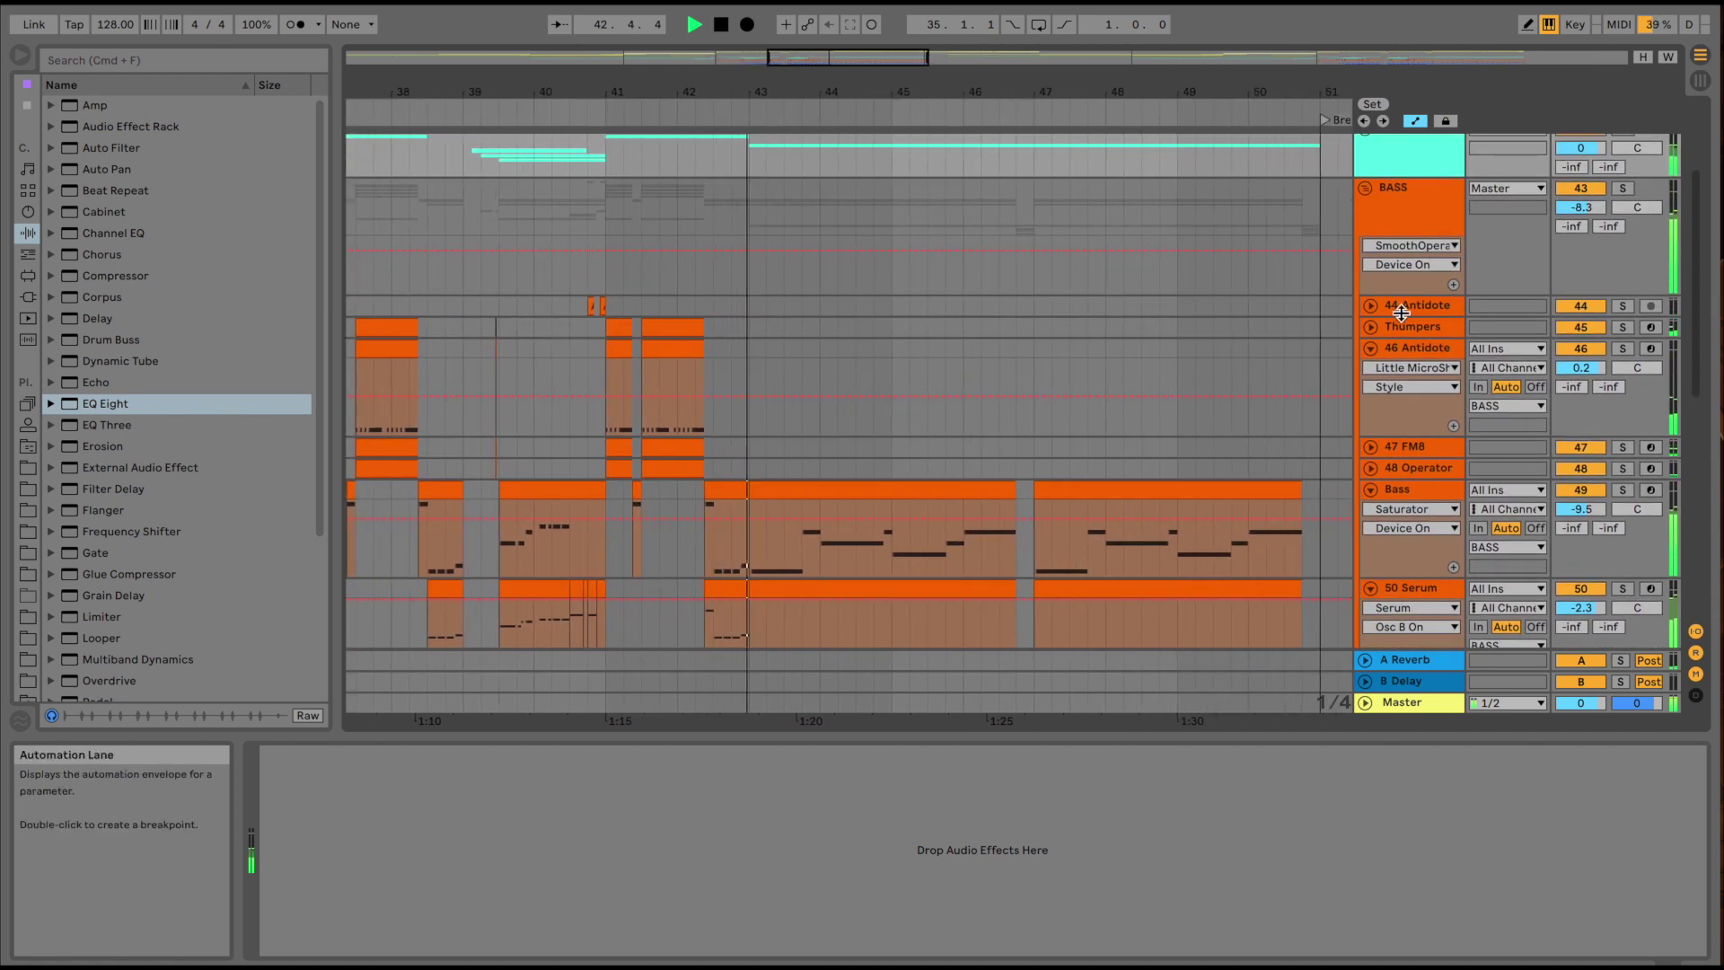
left_click(1365, 189)
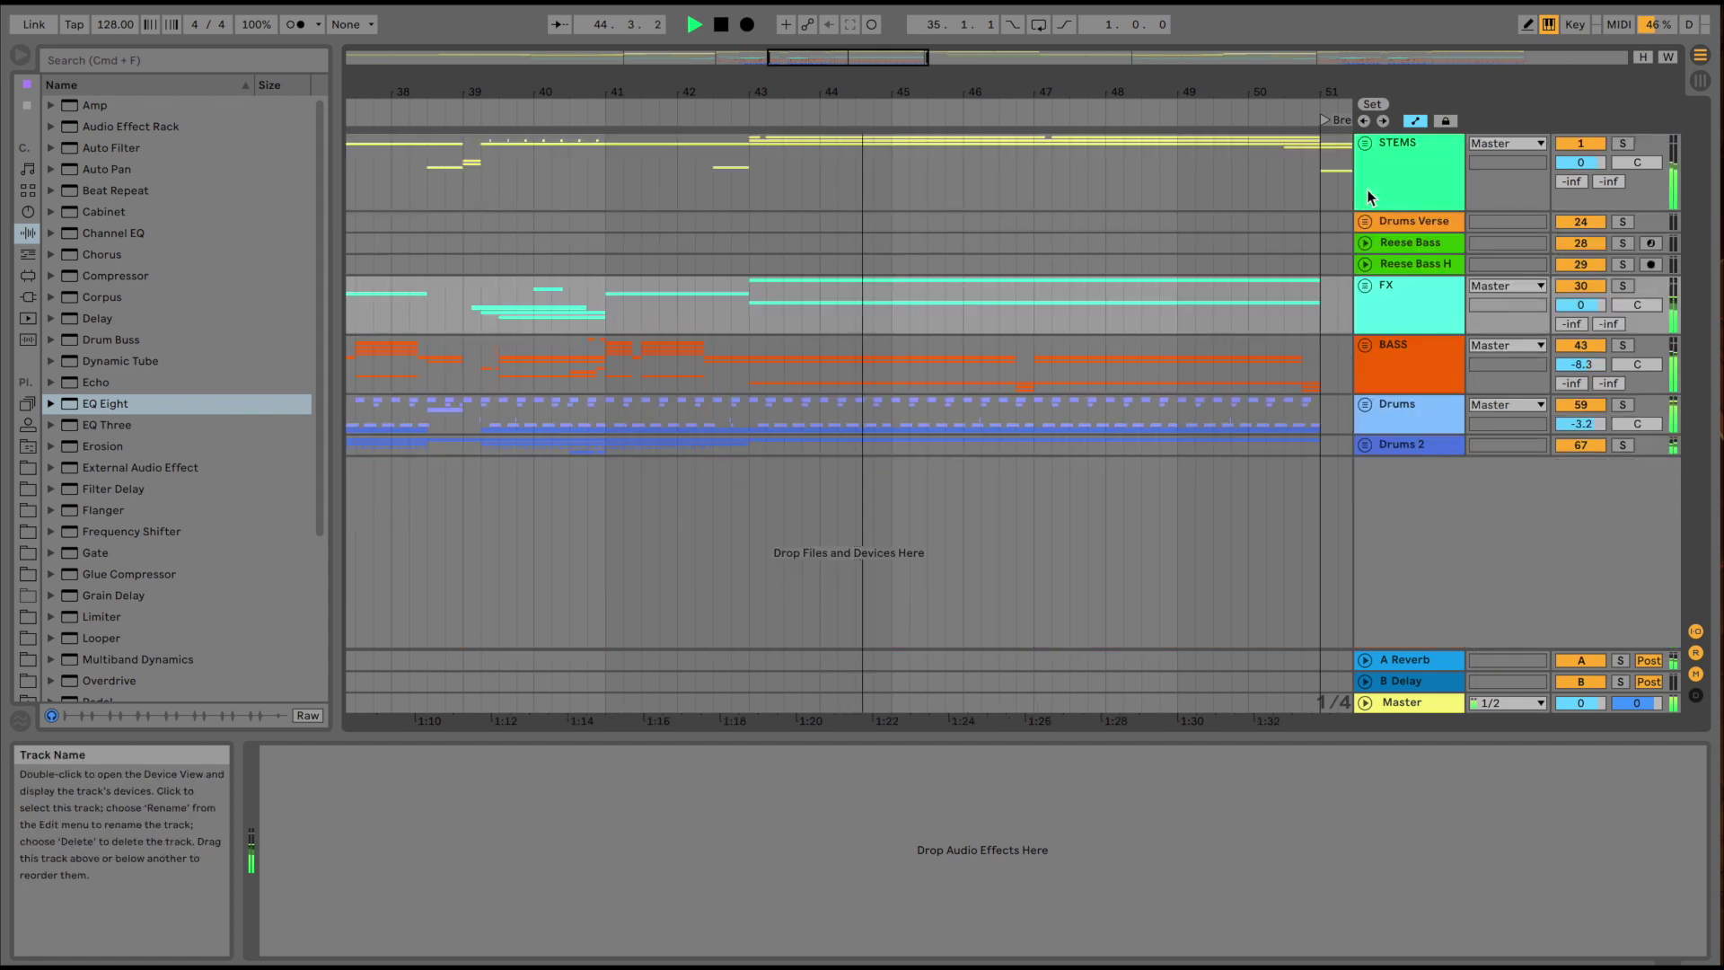
Unfold the FX group during the Drop playback, look over its Analog and Antidote tracks, and fold it again
left_click(1365, 286)
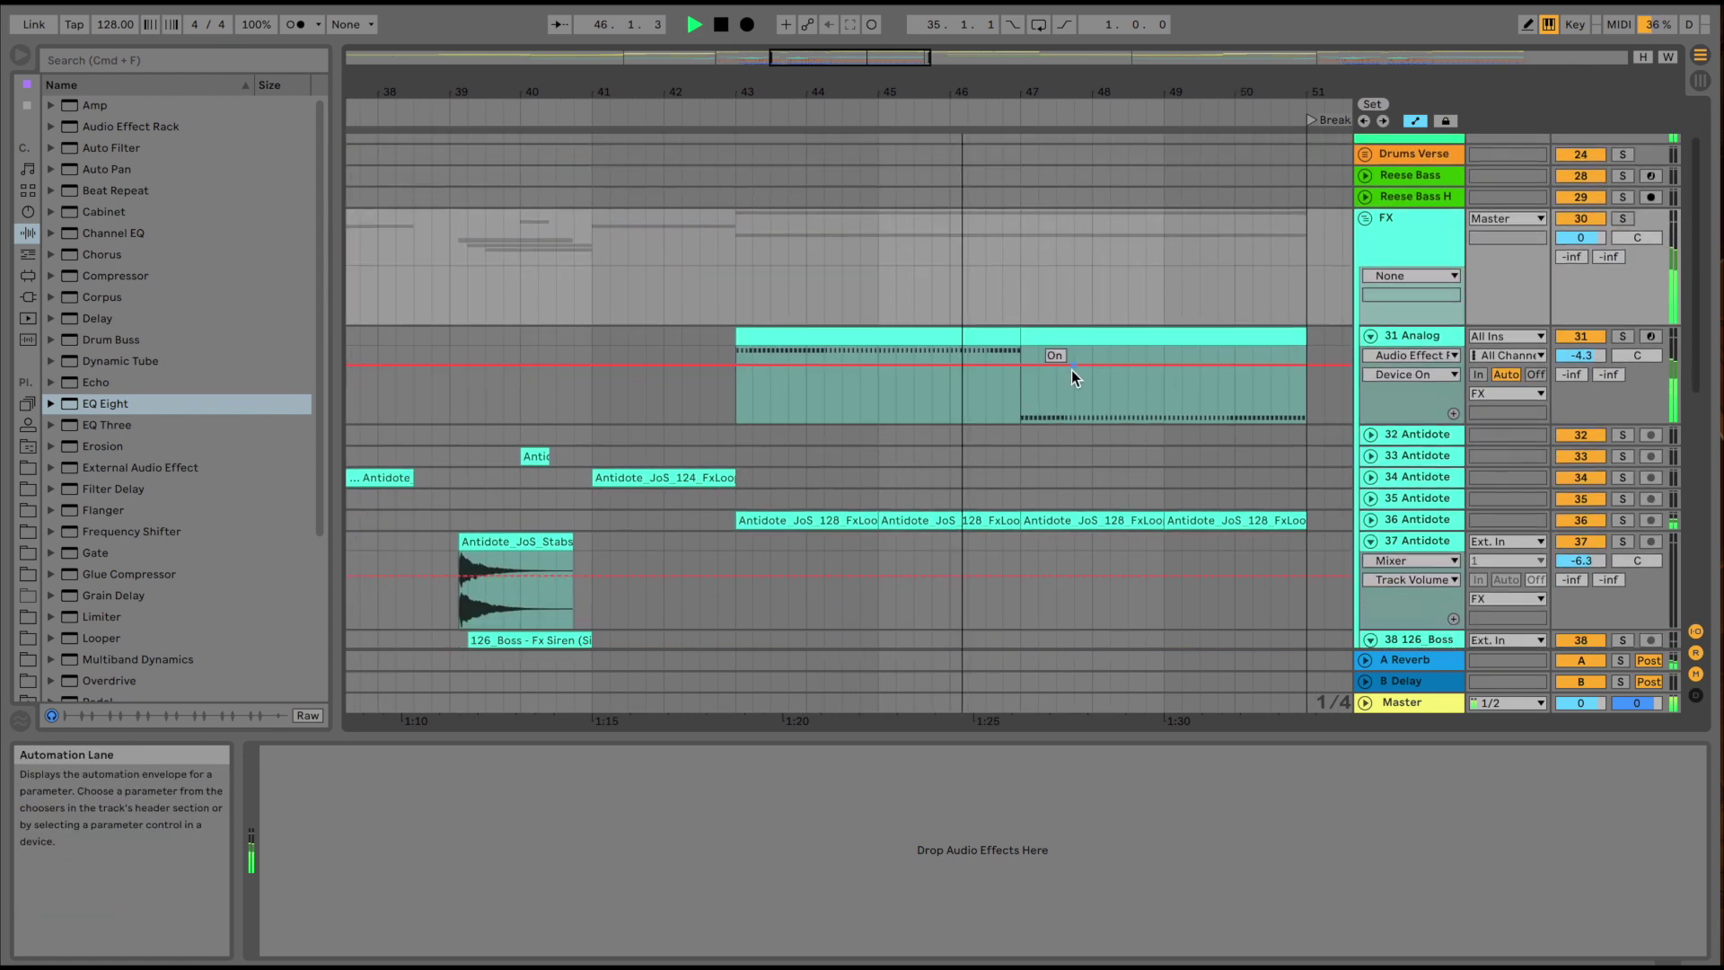
scroll(1070, 370, "up", 5)
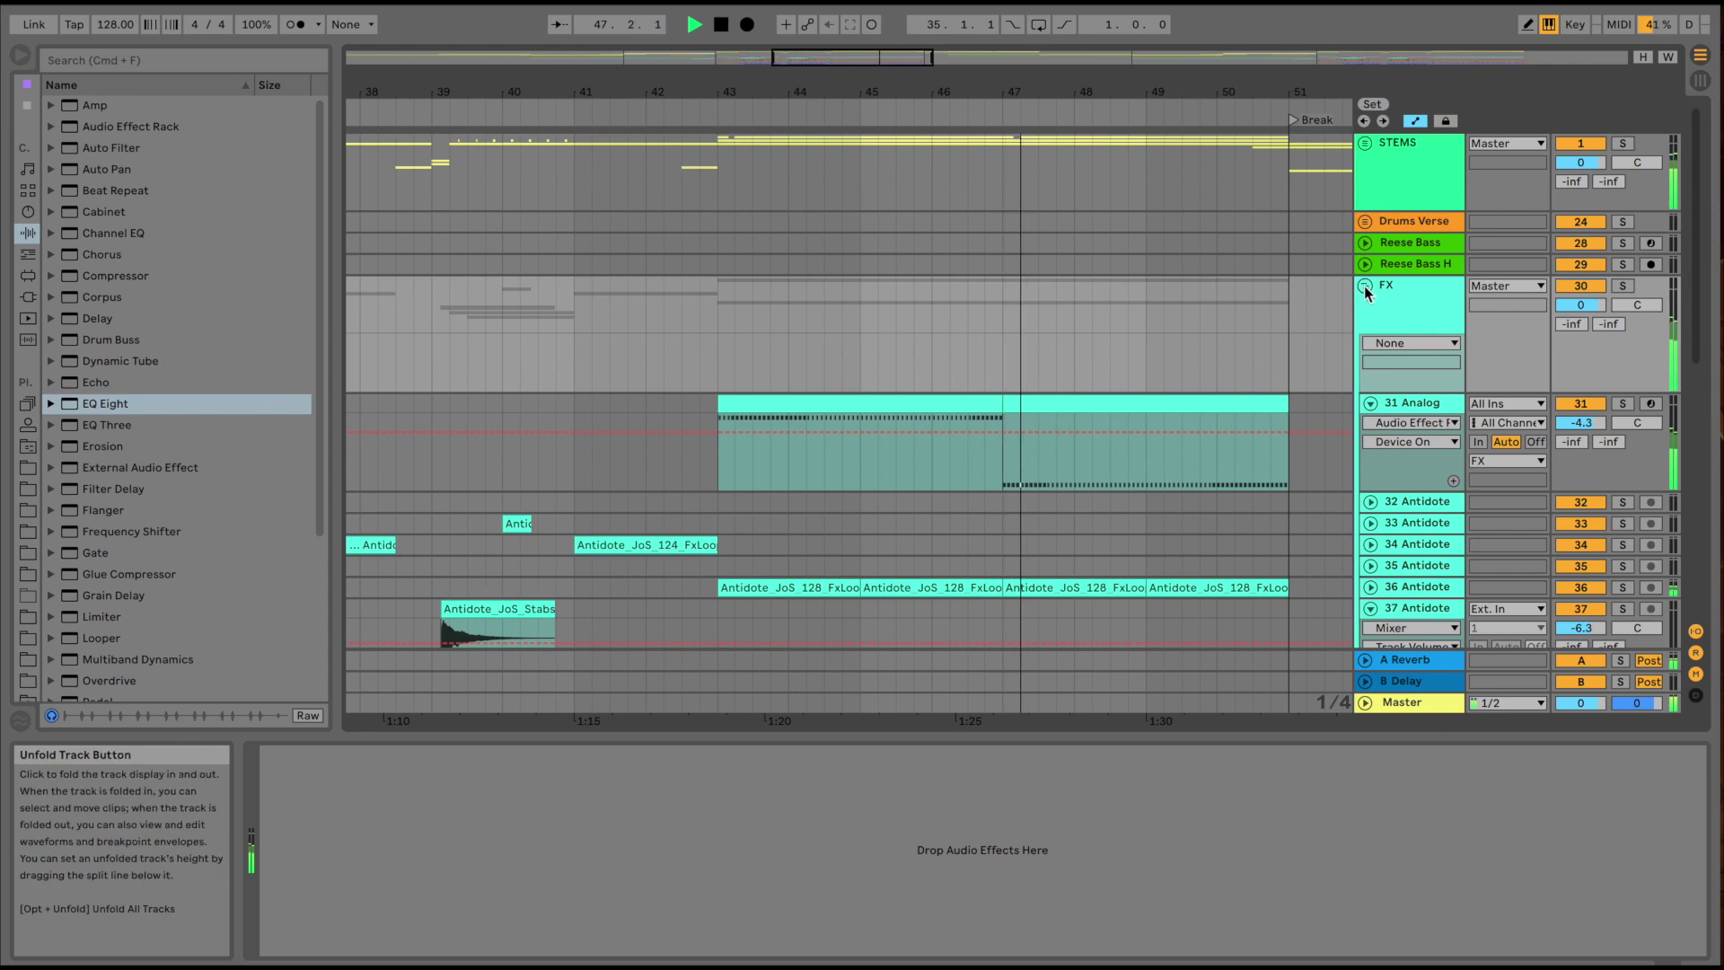
left_click(1364, 287)
Unfold the STEMS group, examine its synth and vocal tracks up to the Break, and fold the group
left_click(1365, 143)
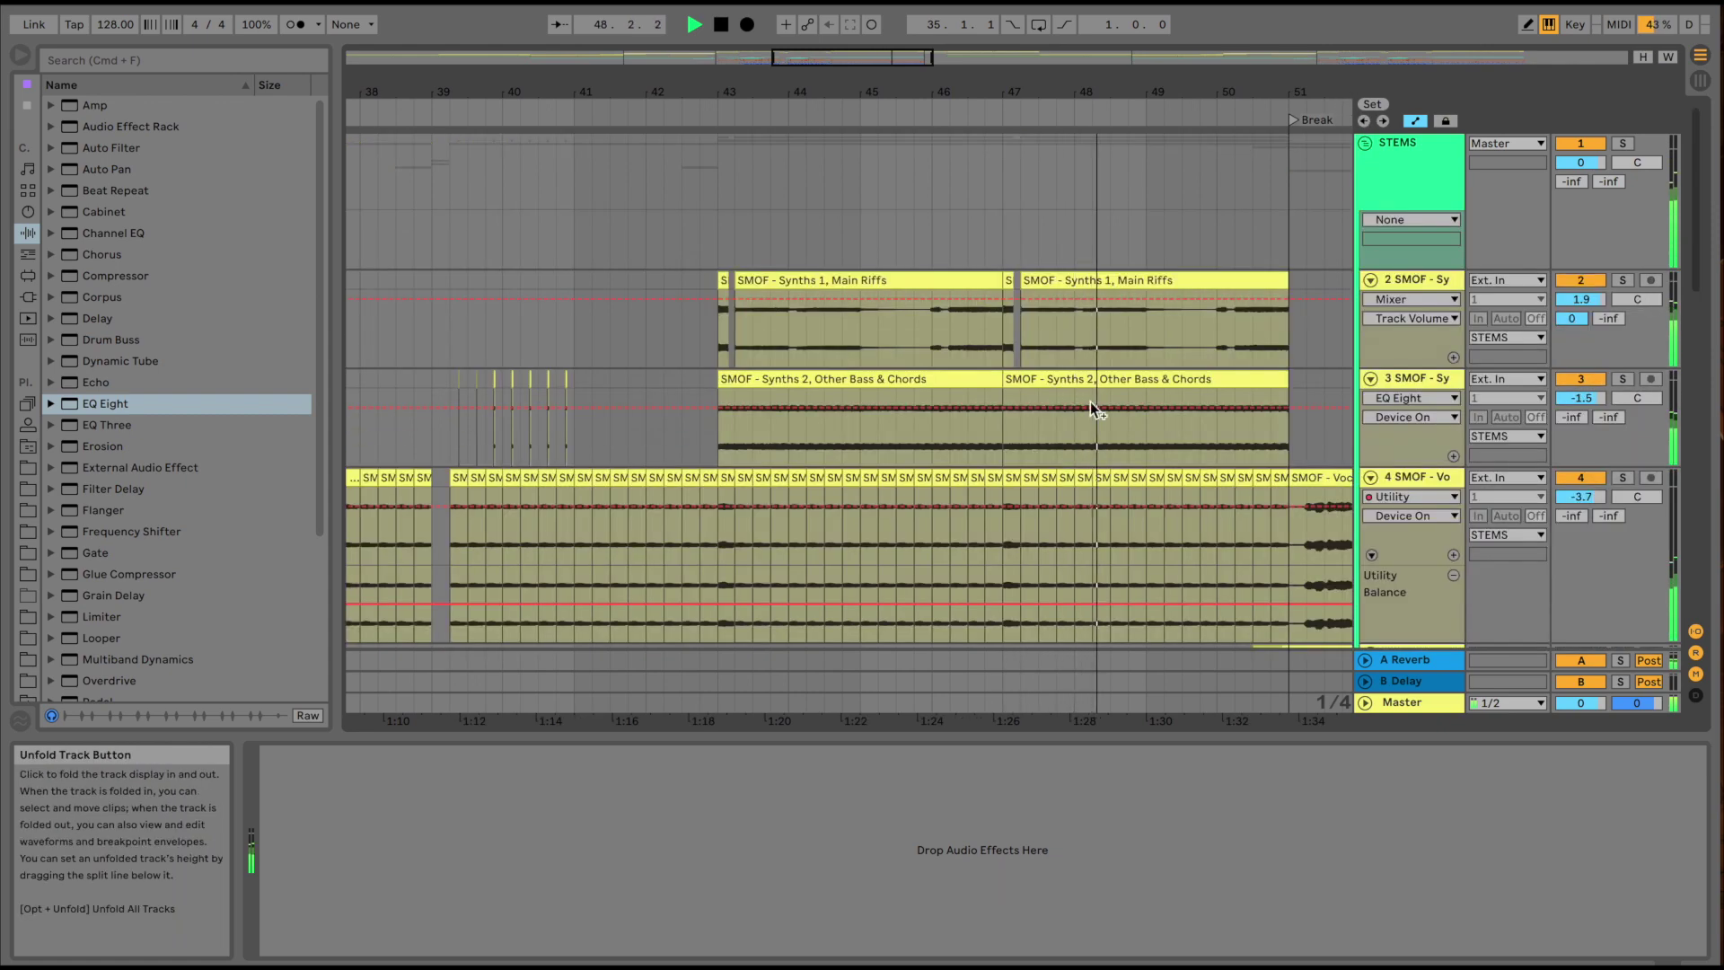
scroll(1090, 401, "right", 5)
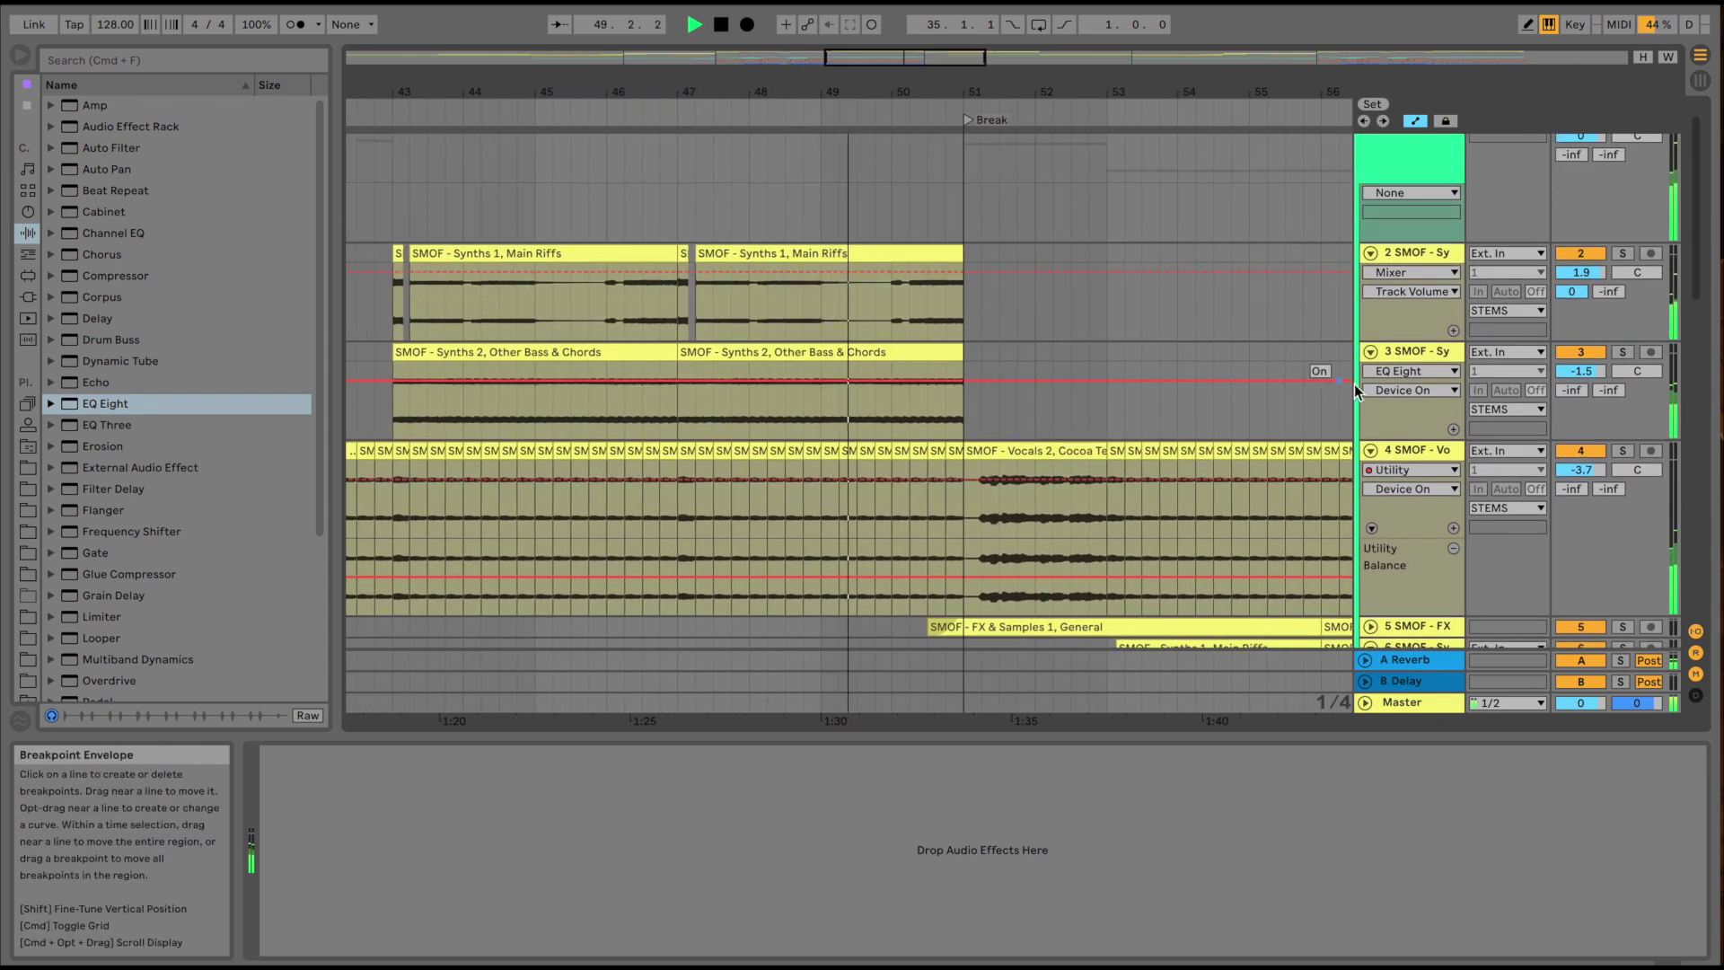
scroll(1375, 164, "up", 1)
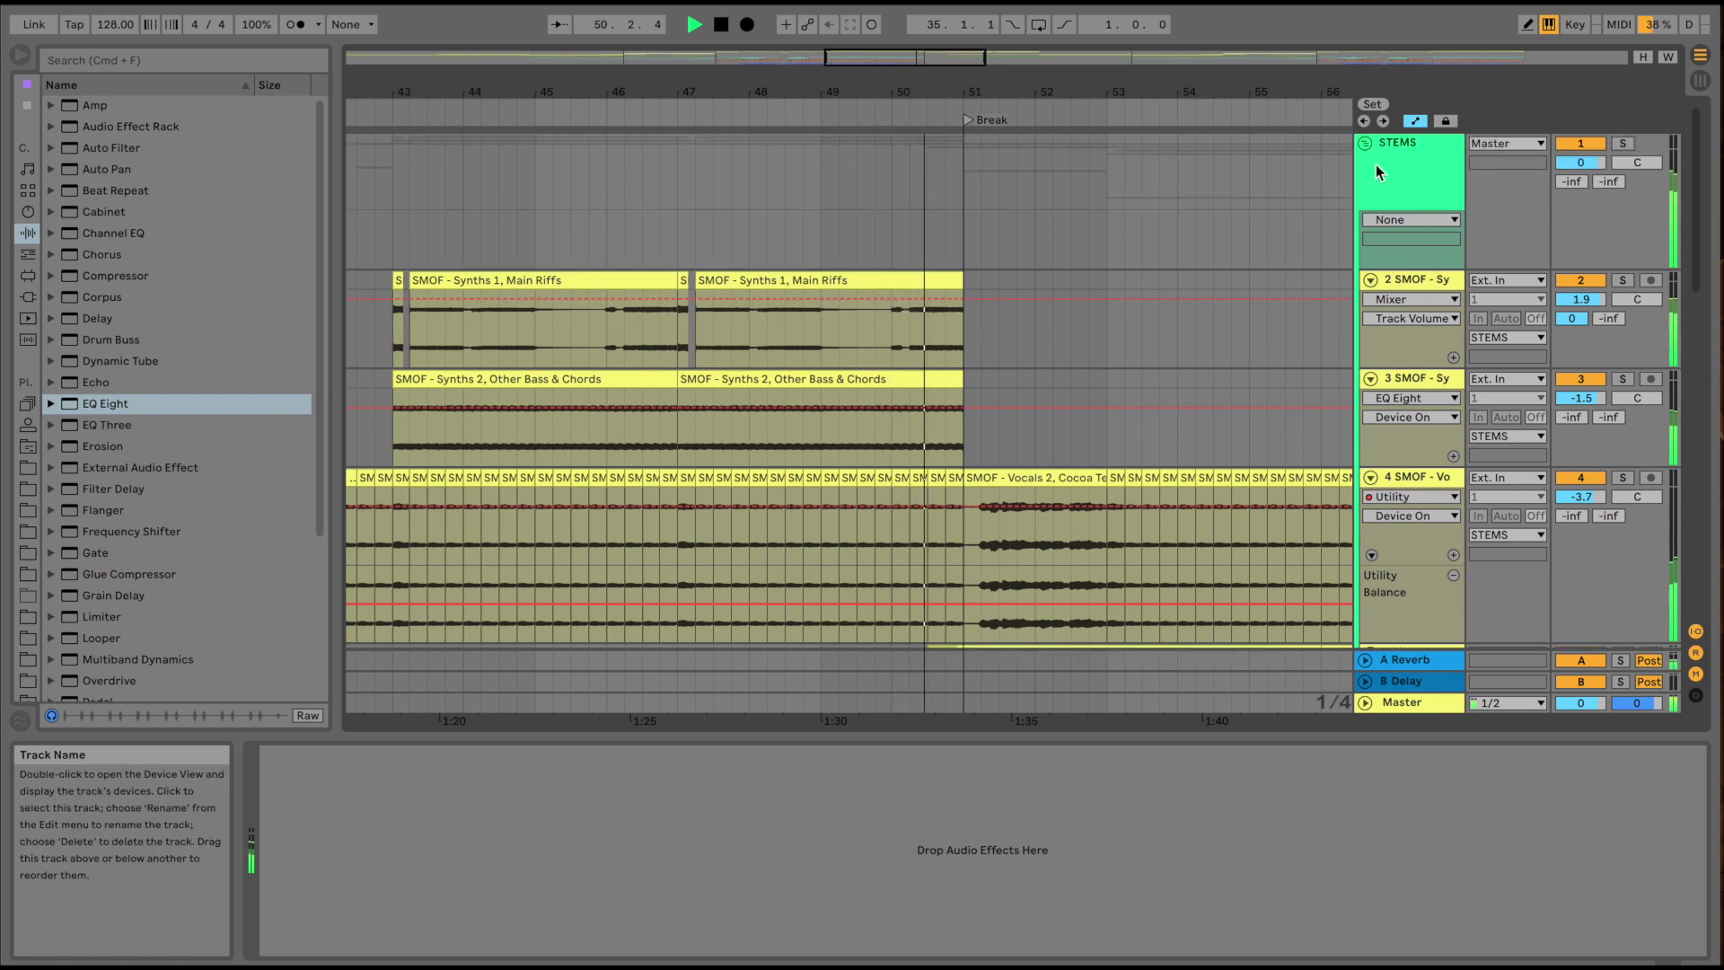
left_click(1365, 143)
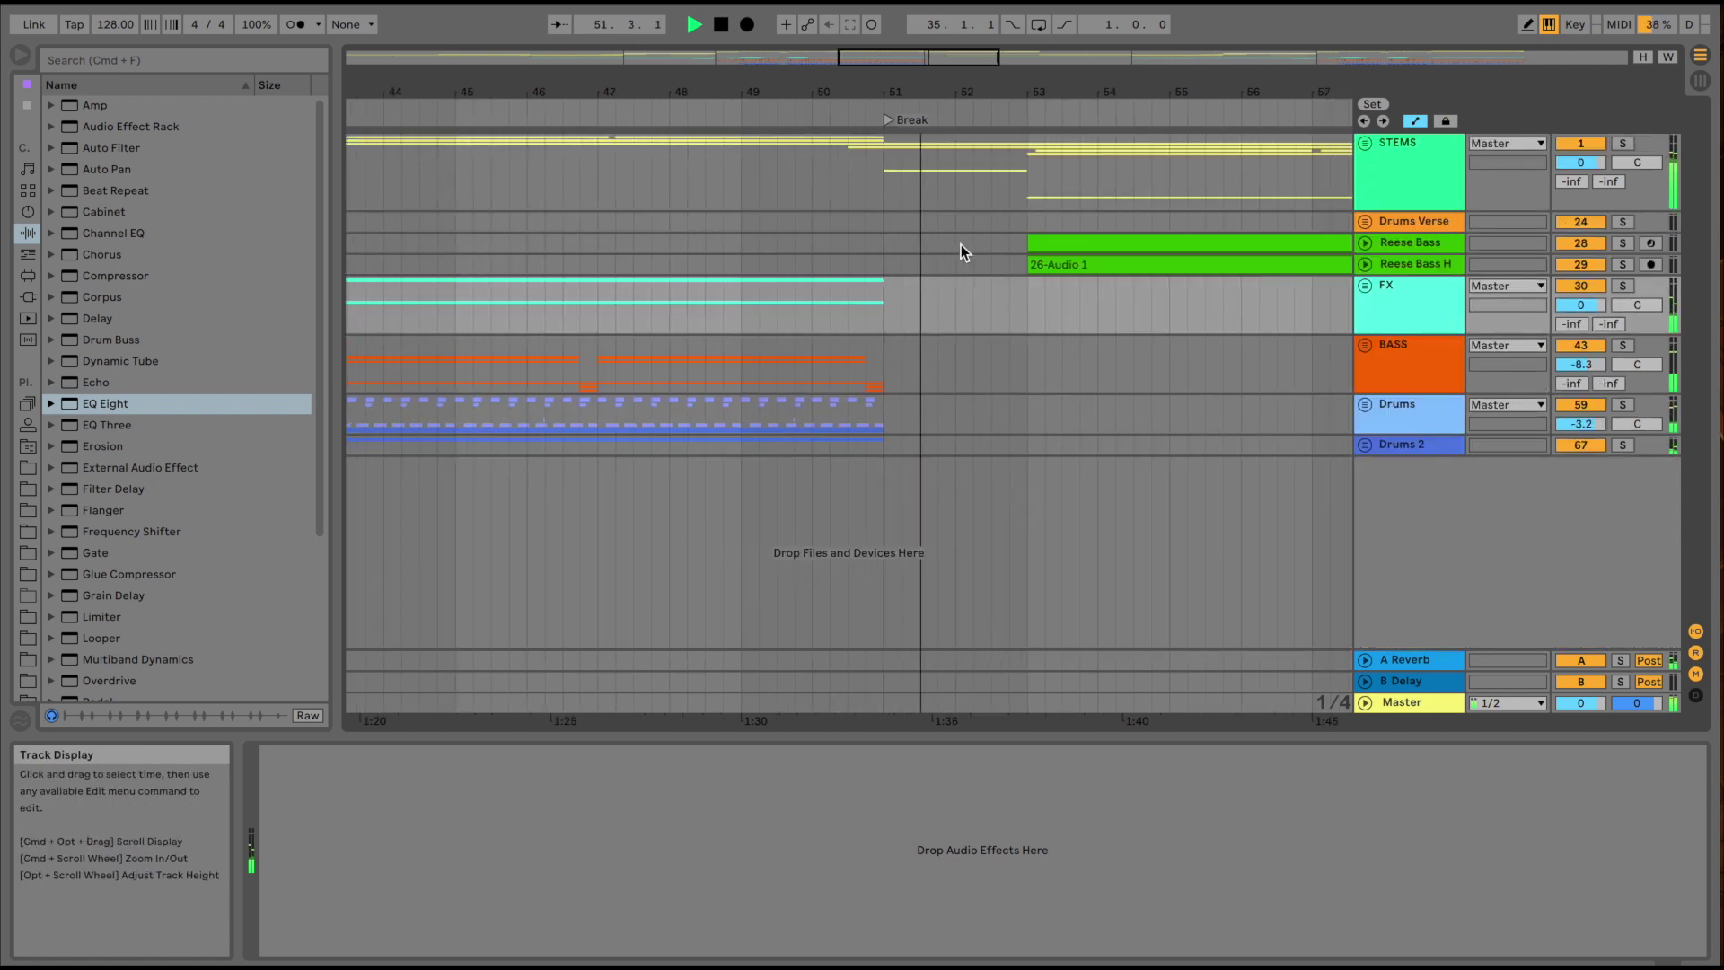
Follow the playback into the Break and unfold the Reese Bass track to examine its MIDI notes
scroll(960, 244, "right", 5)
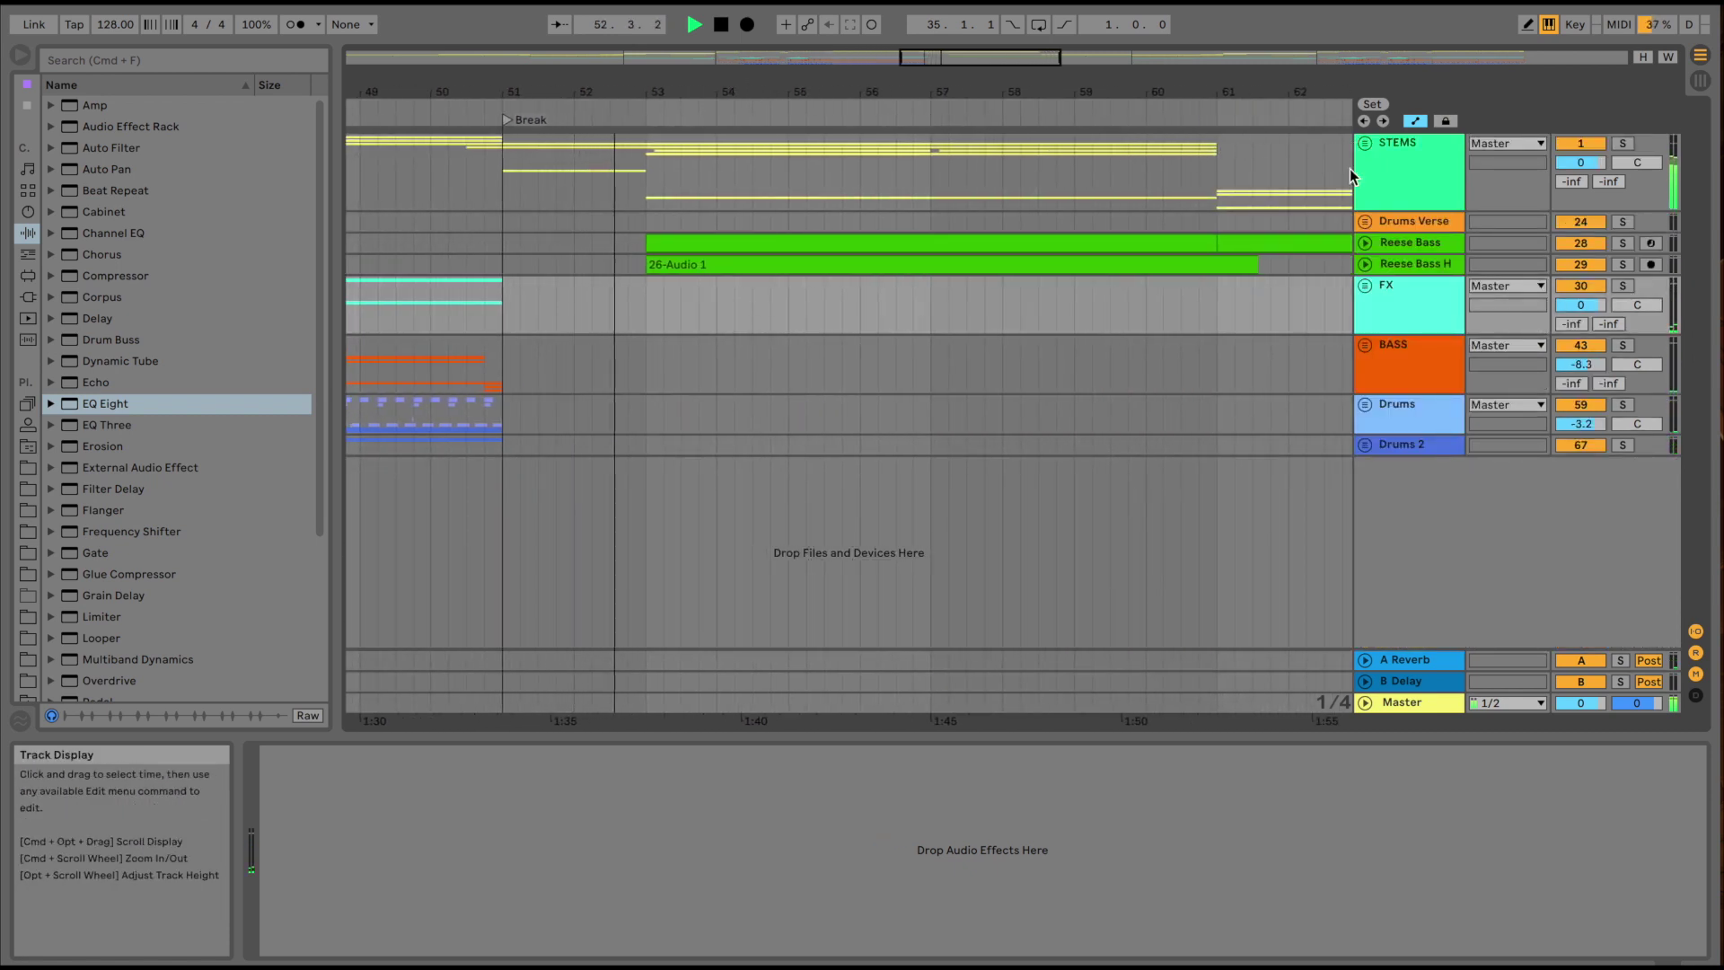
left_click(1364, 242)
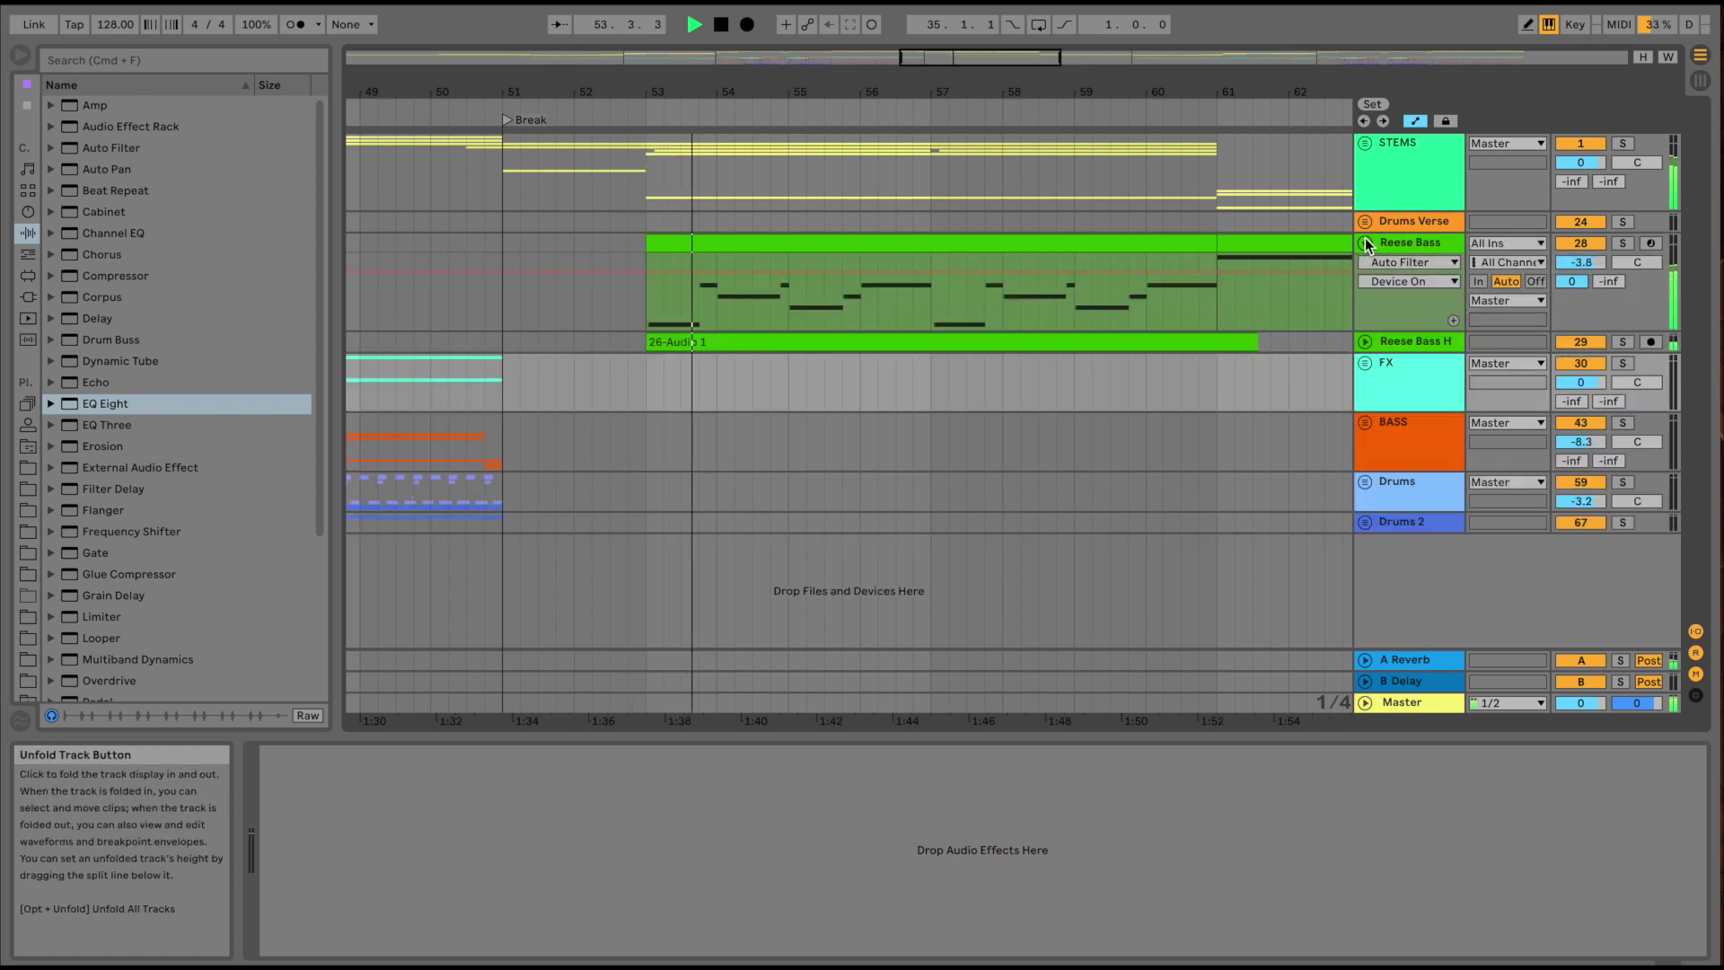
left_click(985, 92)
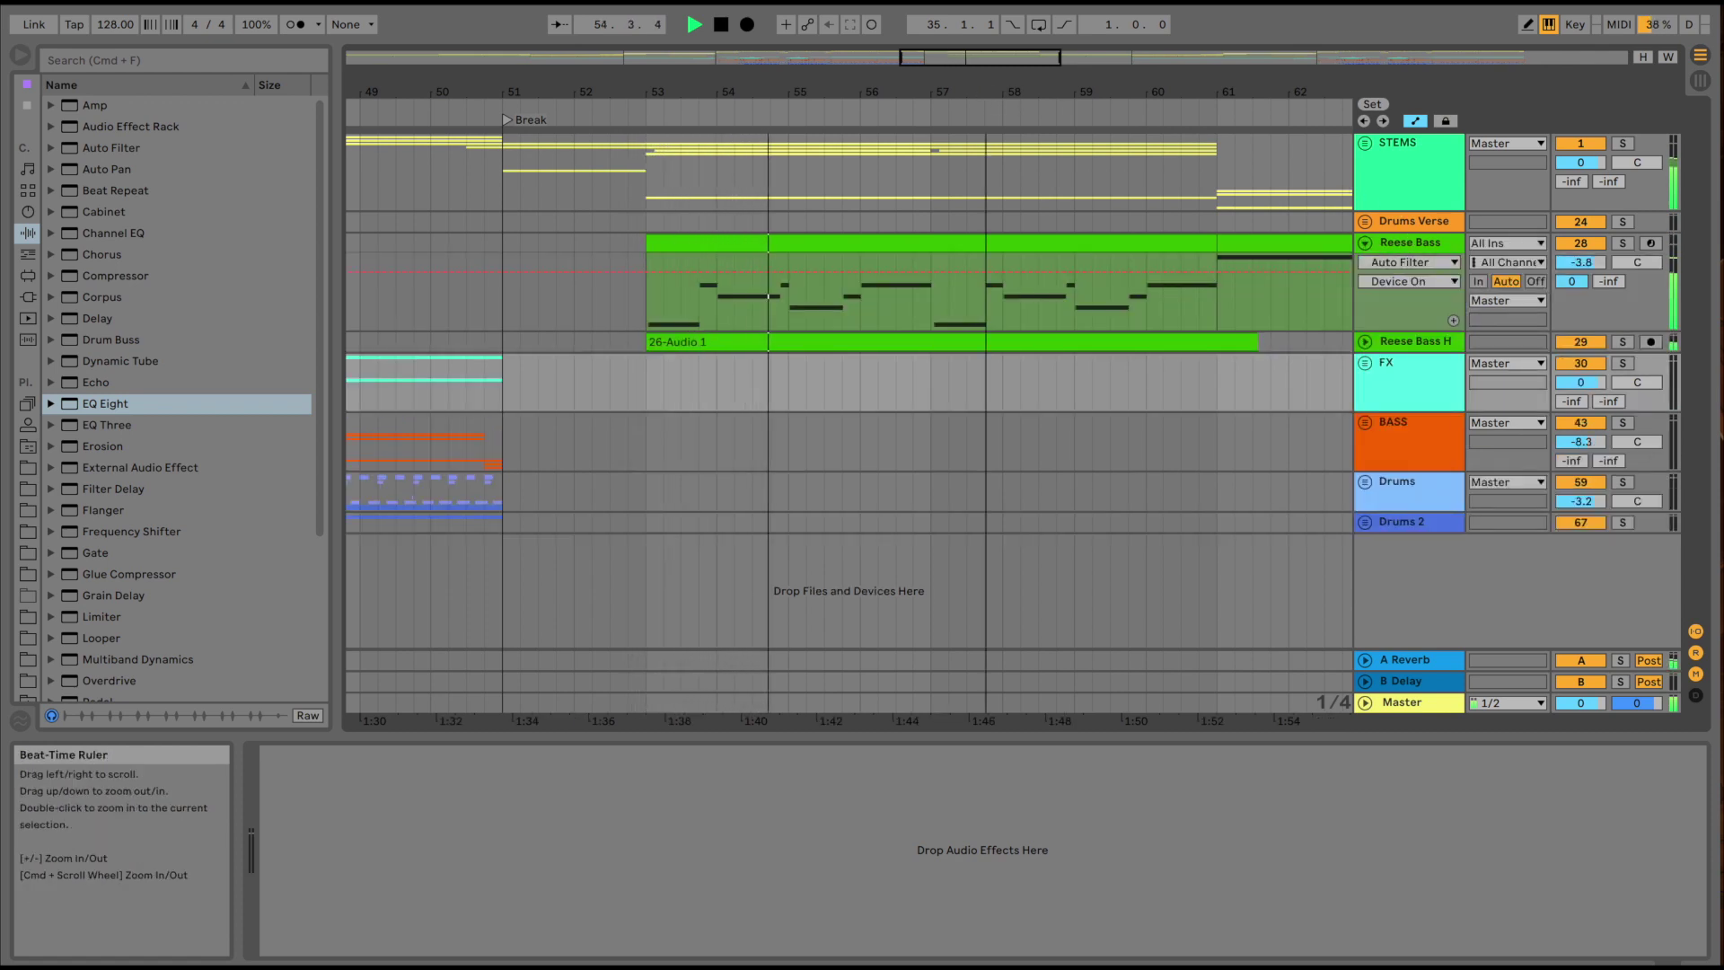
left_click_drag(986, 92, 987, 56)
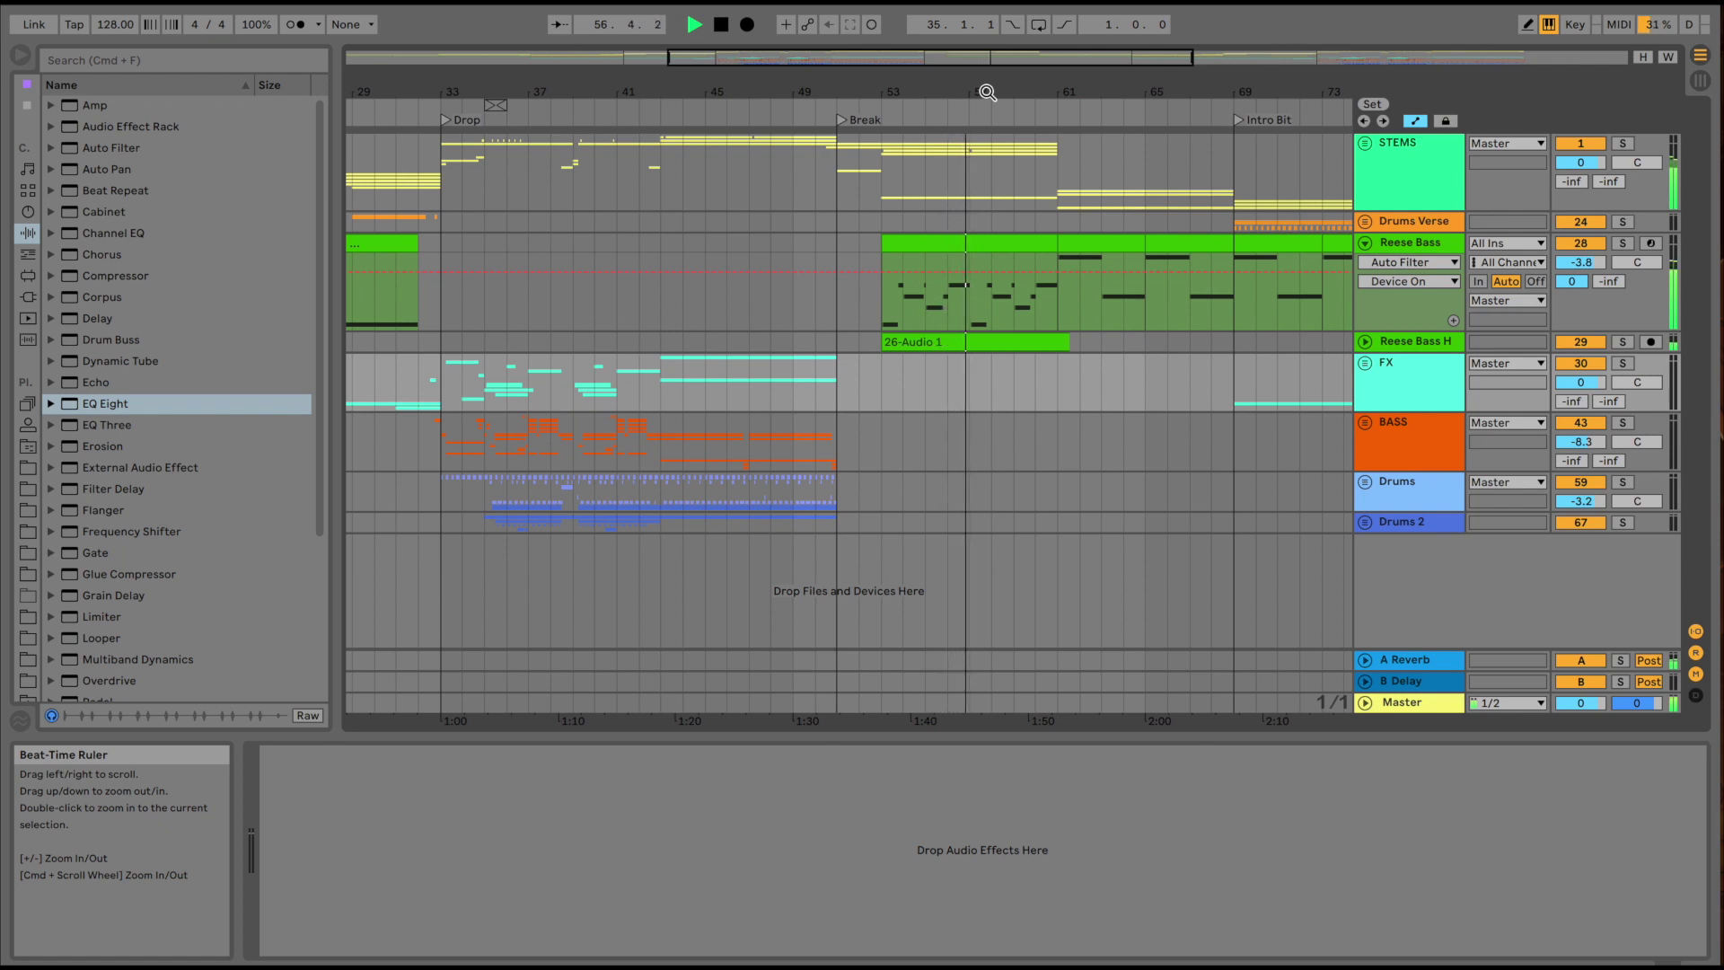
left_click_drag(987, 92, 987, 144)
Unfold the STEMS group in the Break and expand track 5 SMOF - FX to examine its clips
left_click(1365, 143)
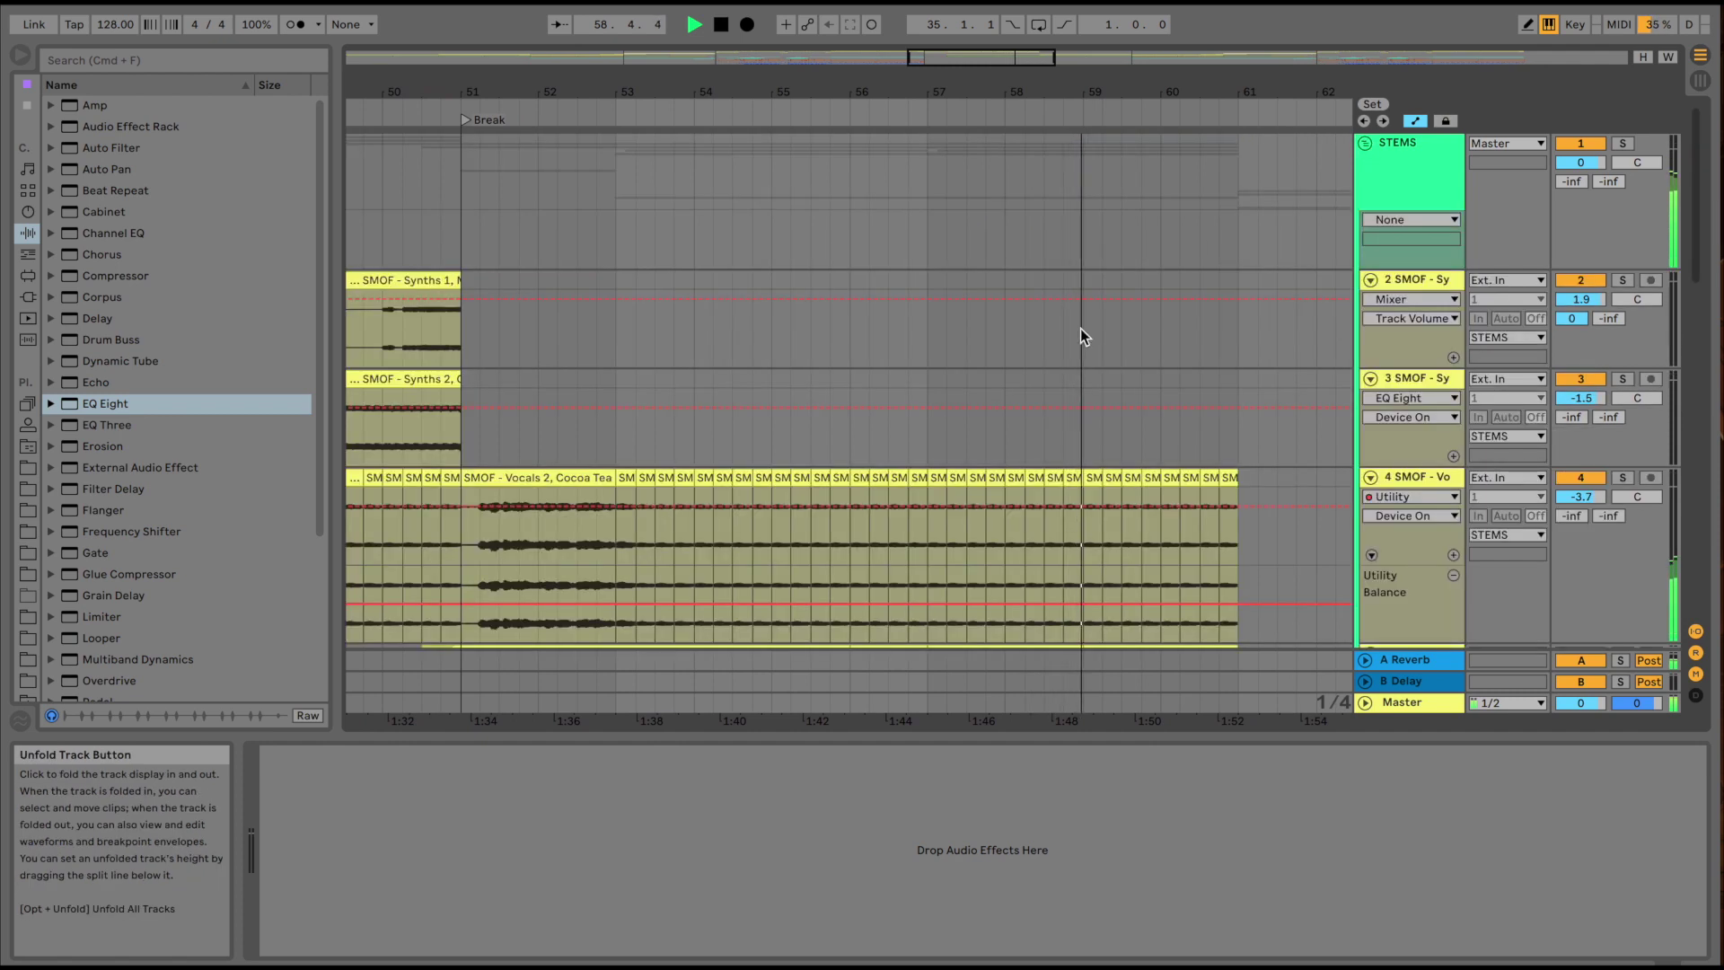
scroll(1080, 327, "down", 8)
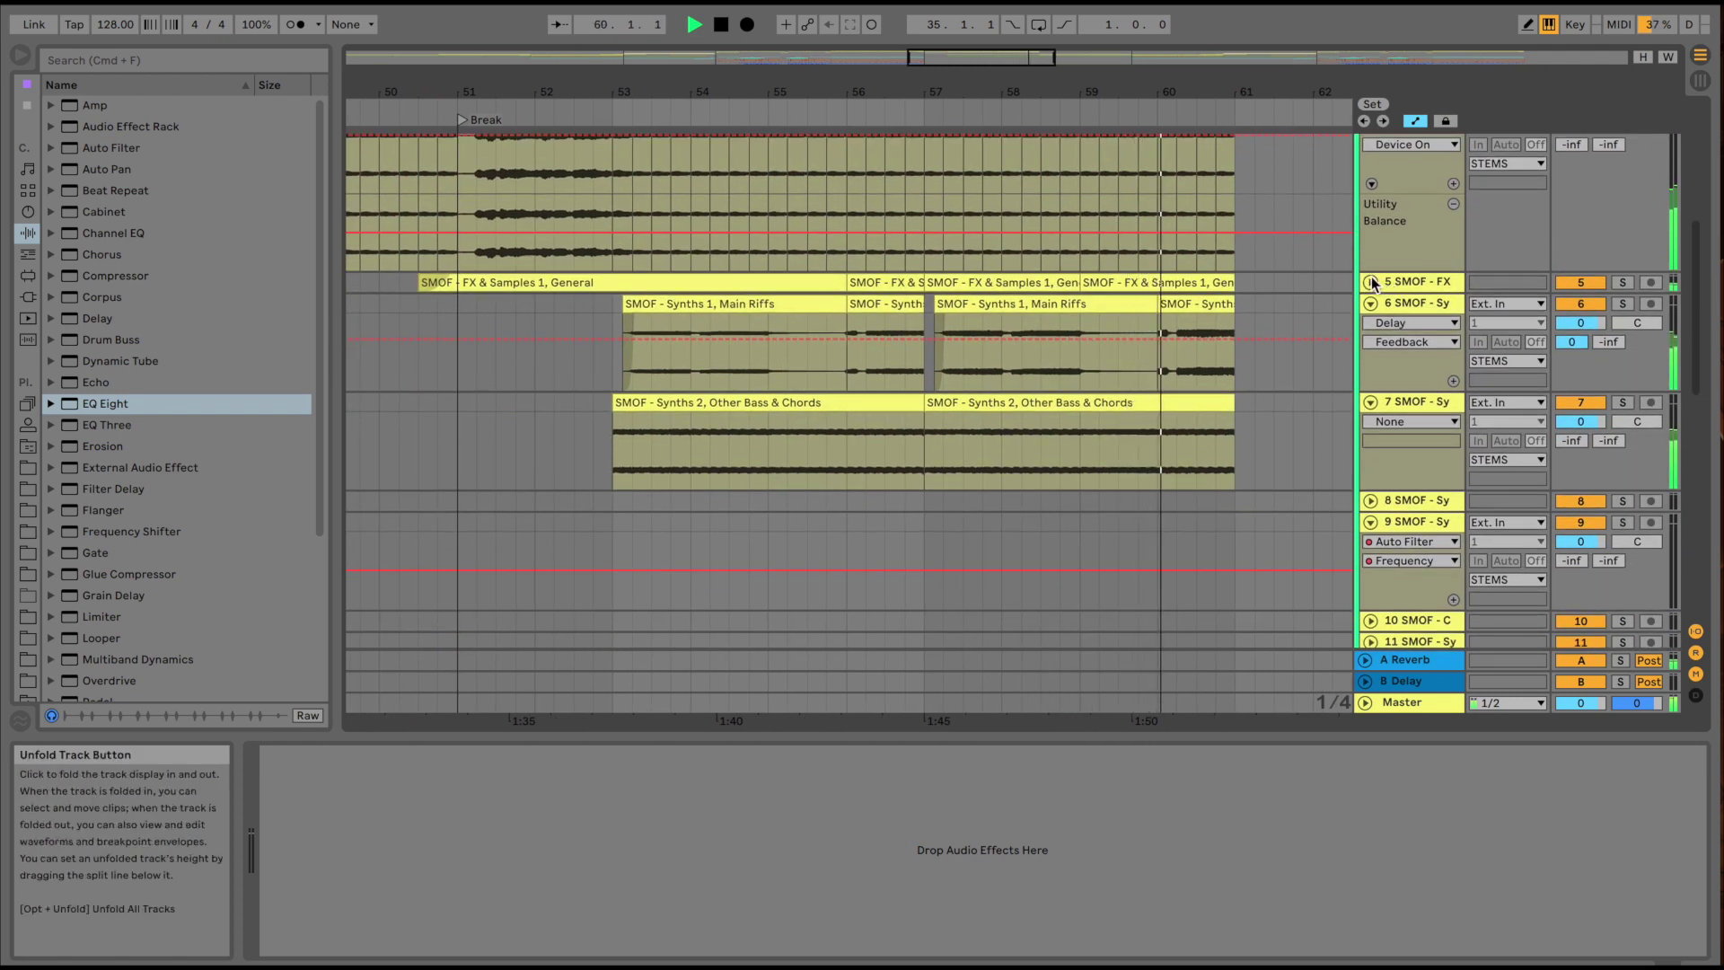
left_click(1371, 281)
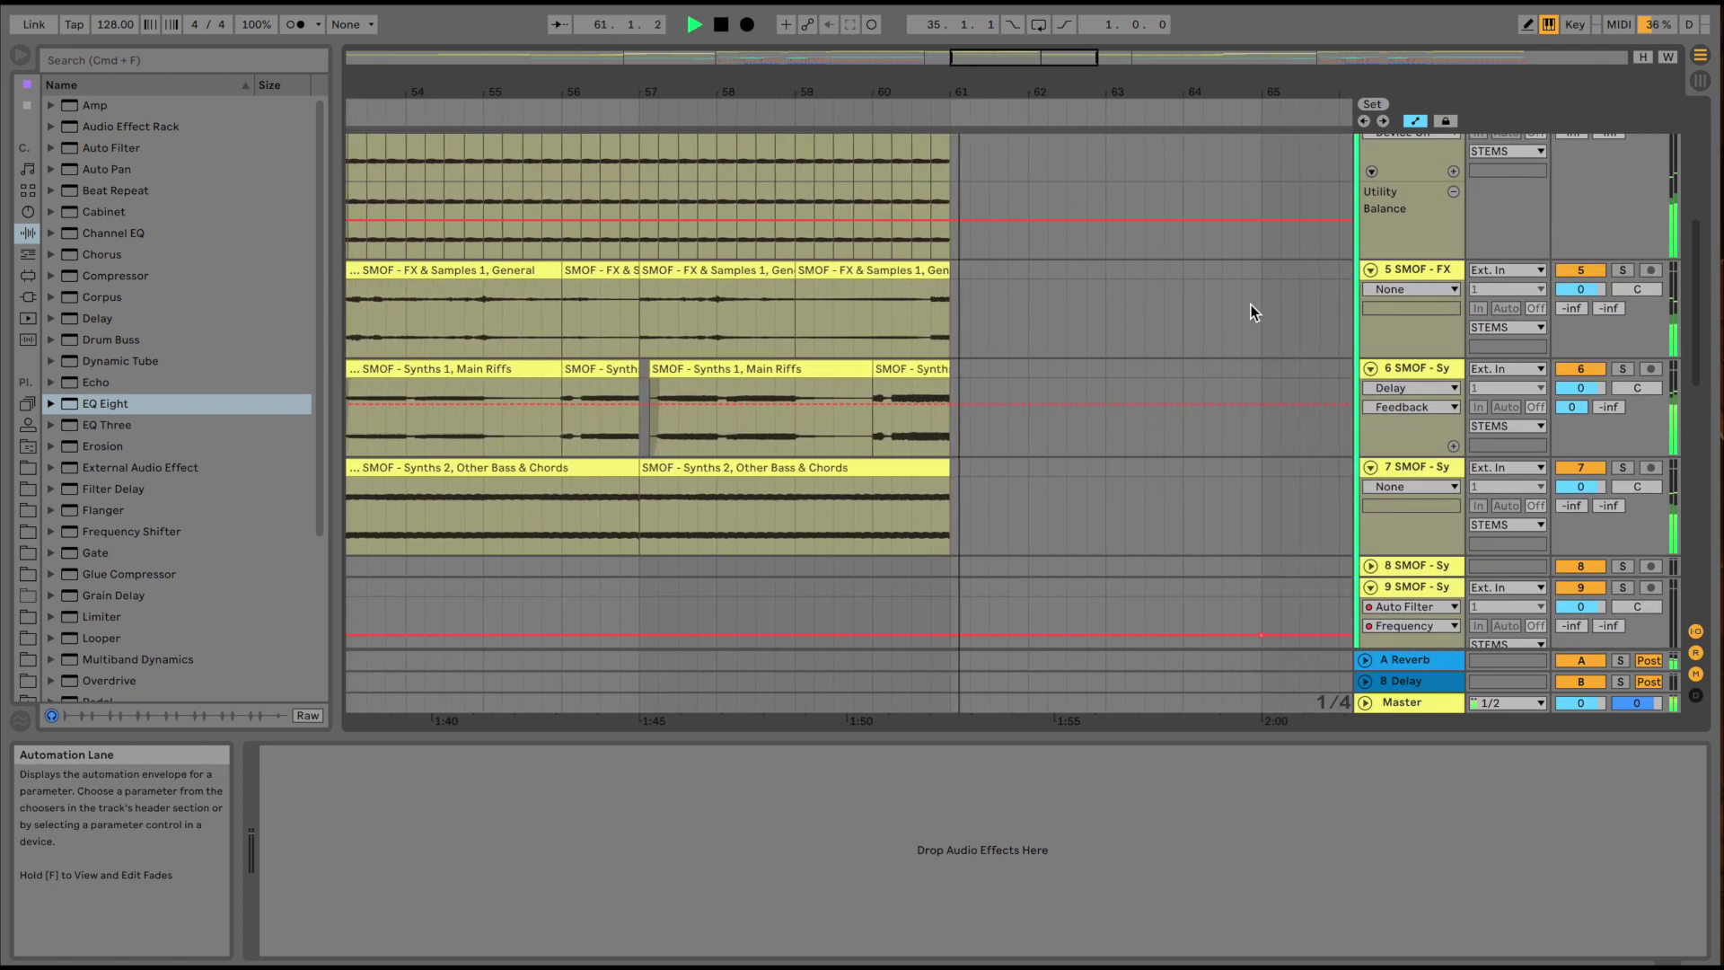
Collapse STEMS tracks 5, 6 and 7 and fold the STEMS group
left_click(1371, 369)
left_click(1371, 270)
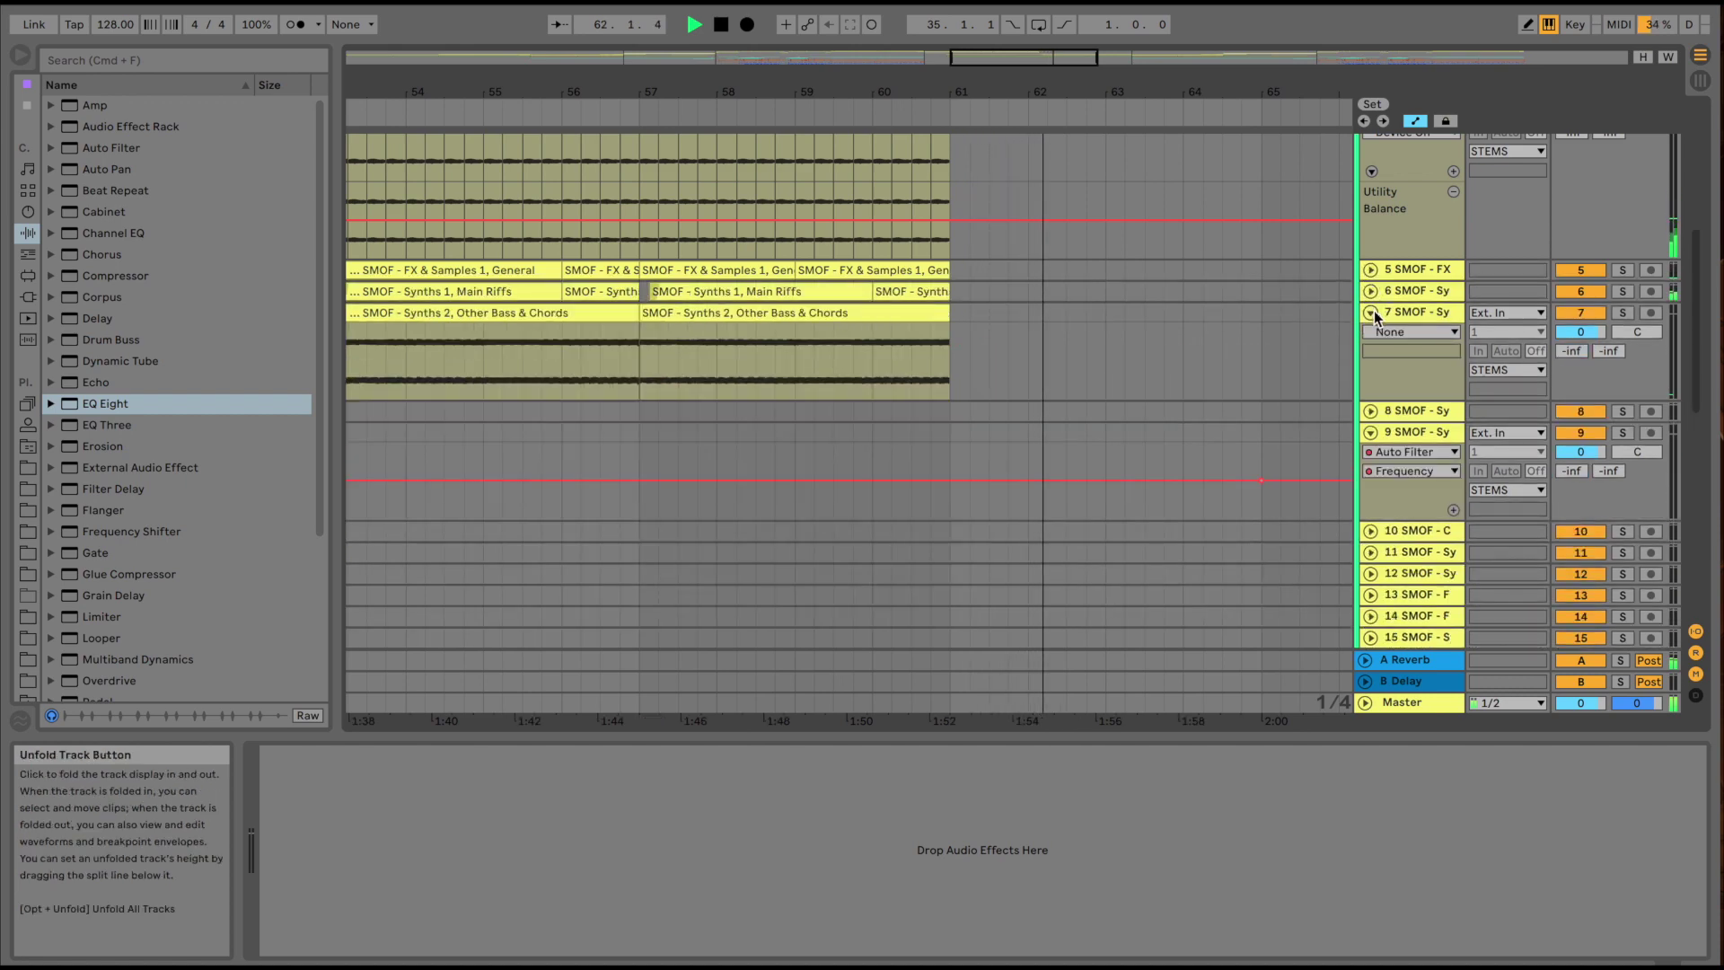
left_click(1371, 312)
scroll(1158, 337, "up", 6)
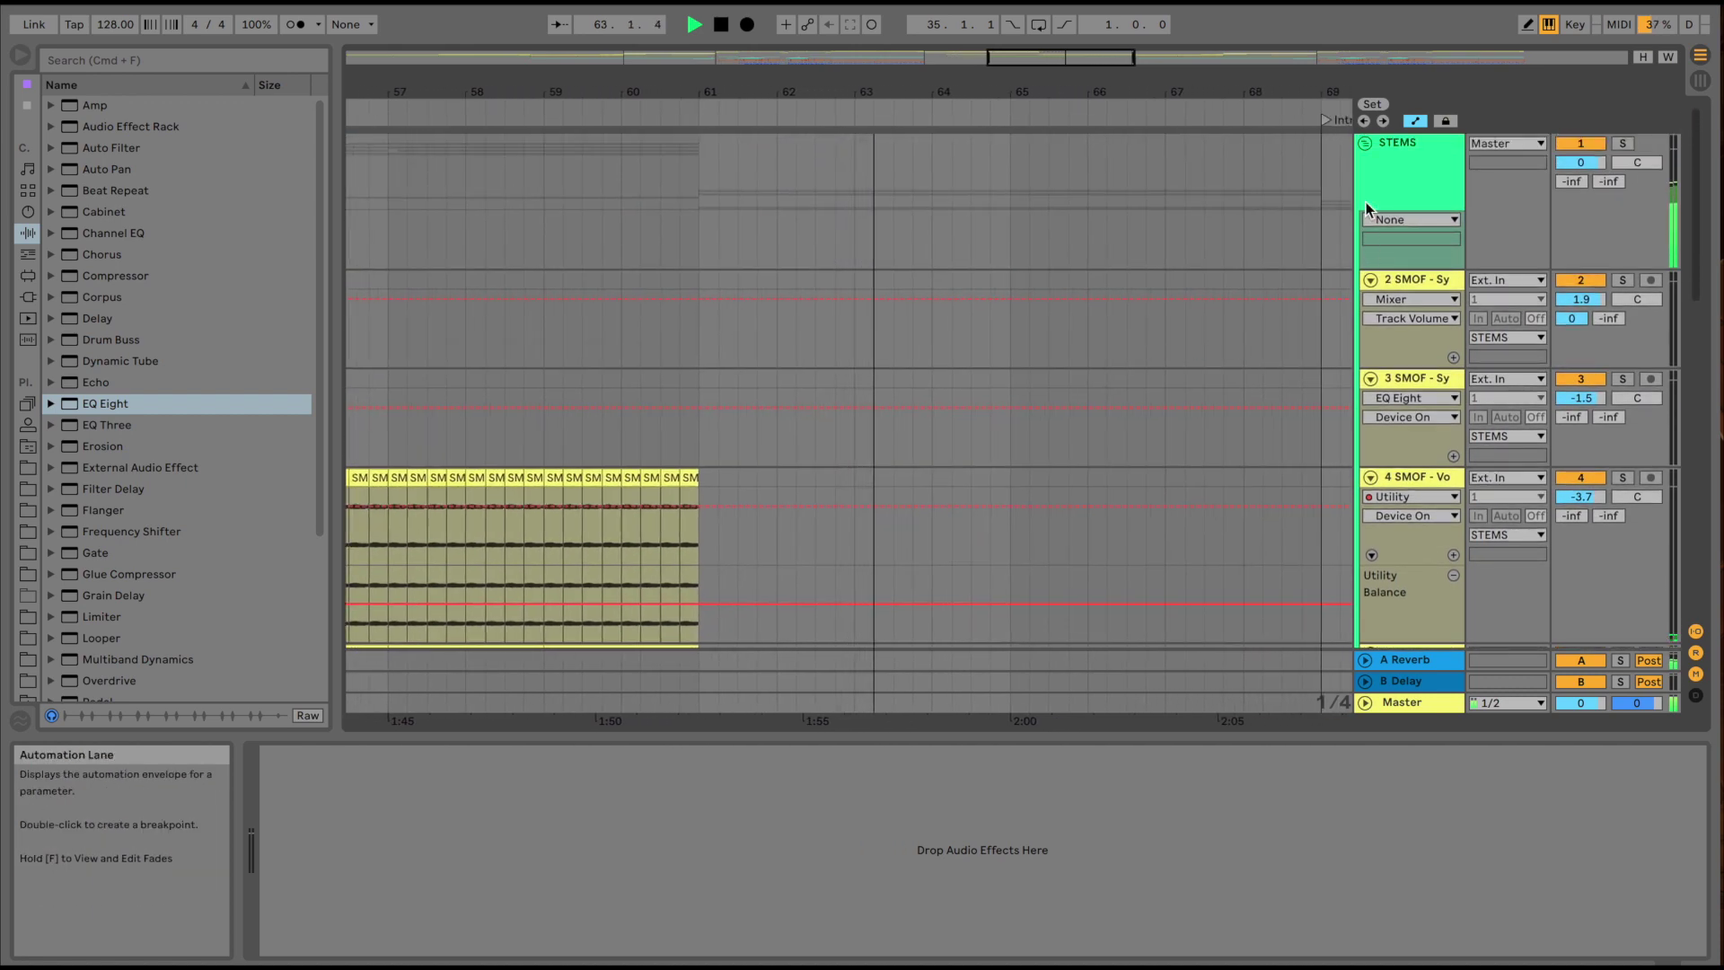
left_click(1364, 142)
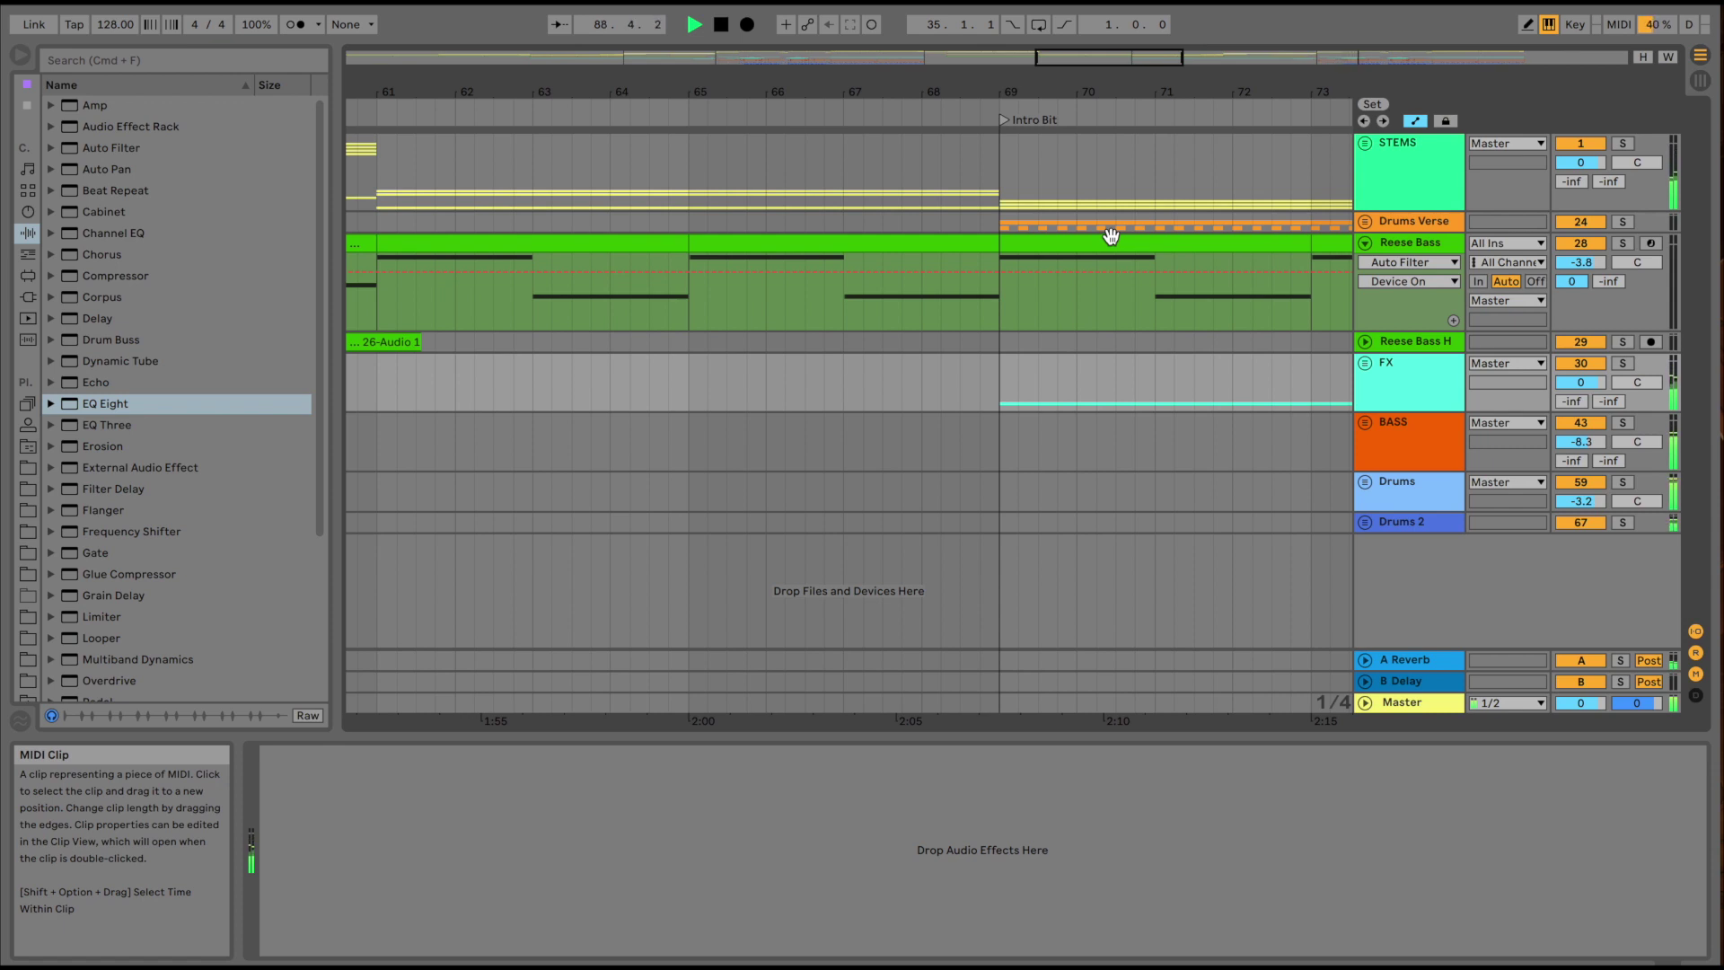
Look over the arrangement from the Intro Bit through Drop 2 while the full mix keeps playing
scroll(1112, 235, "right", 5)
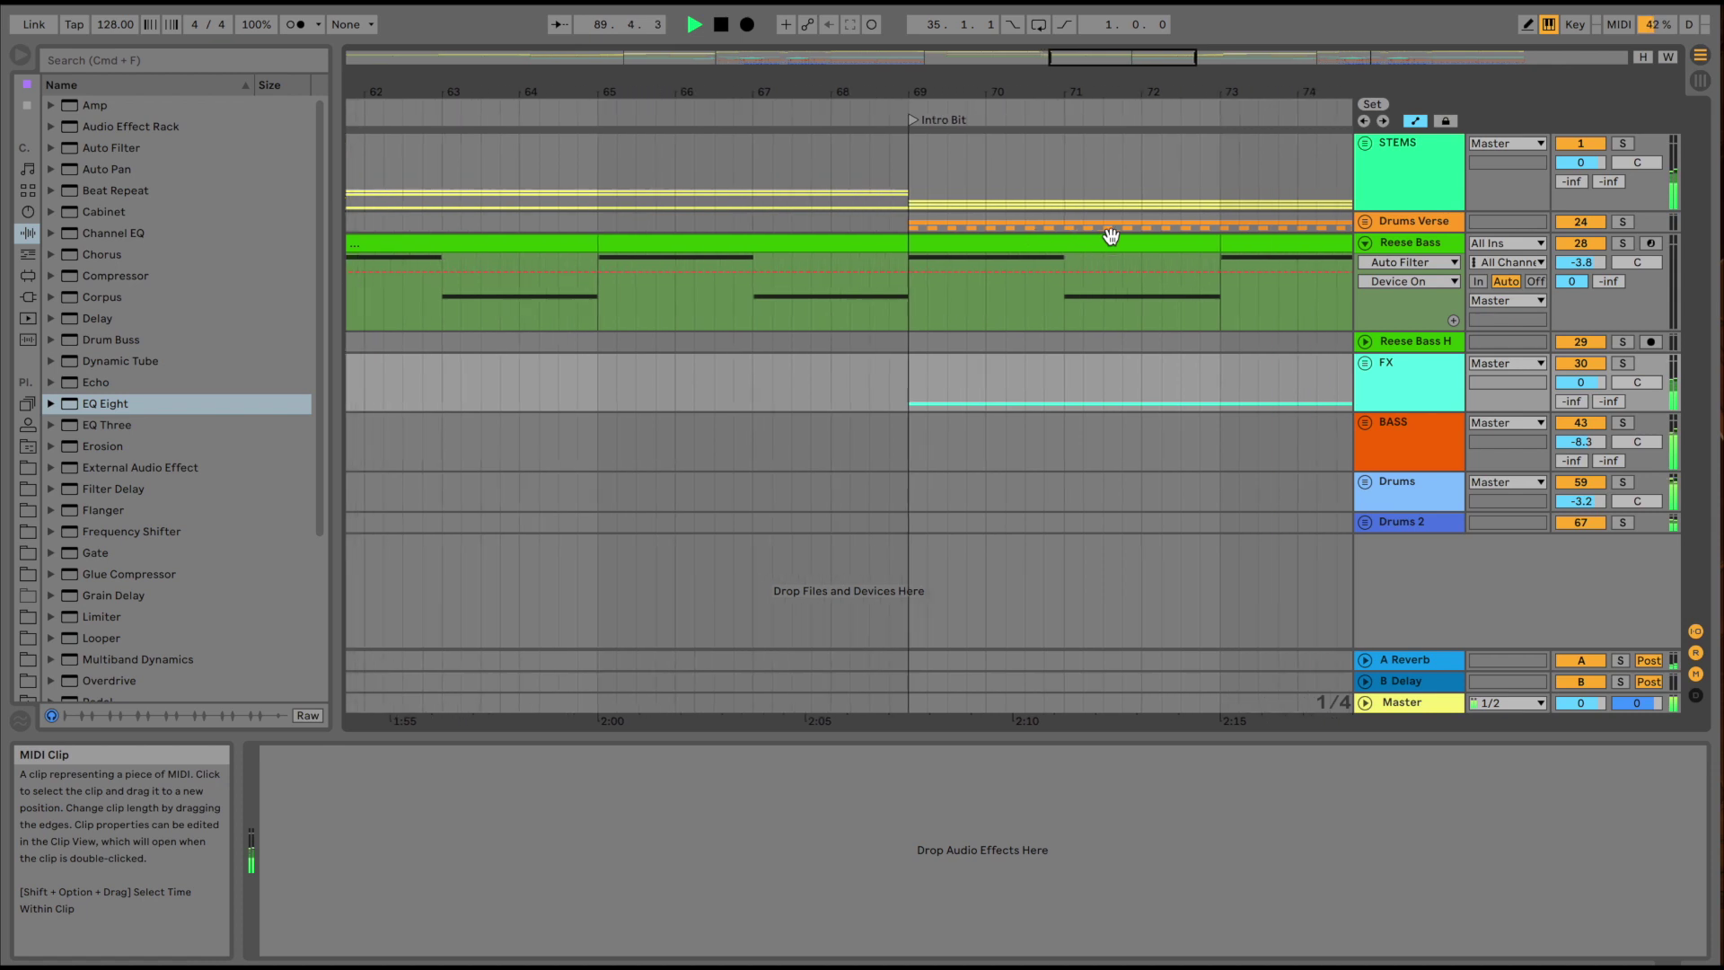
scroll(1070, 312, "down", 10)
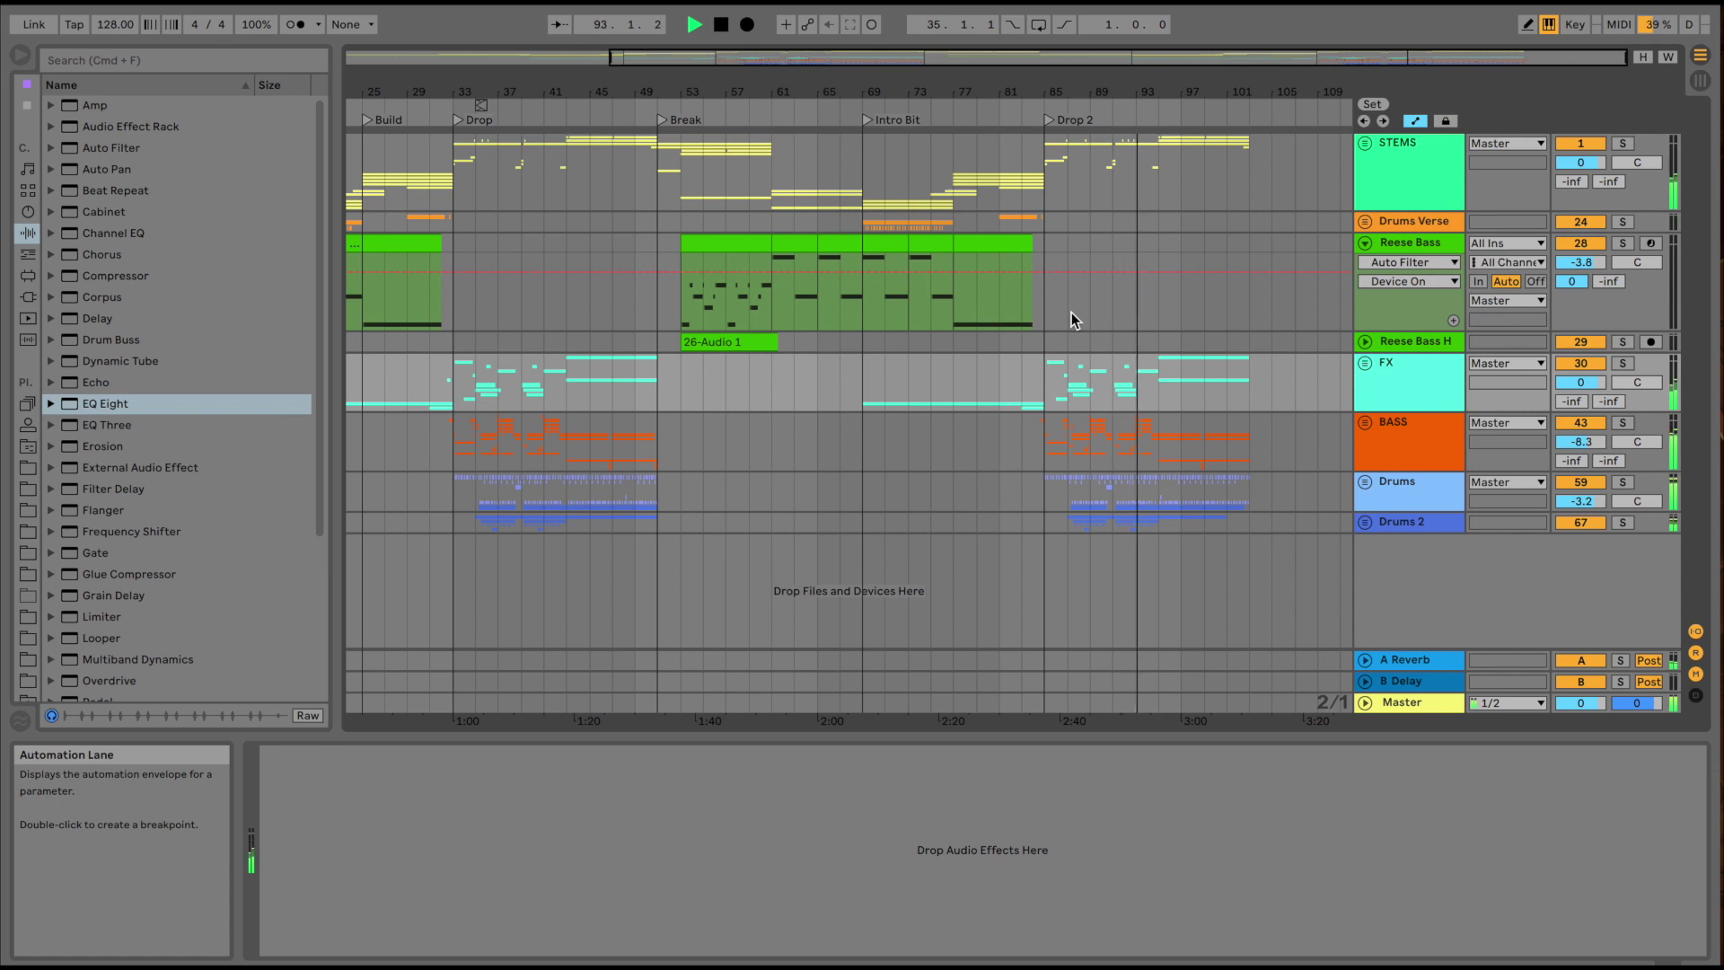
scroll(1230, 456, "up", 5)
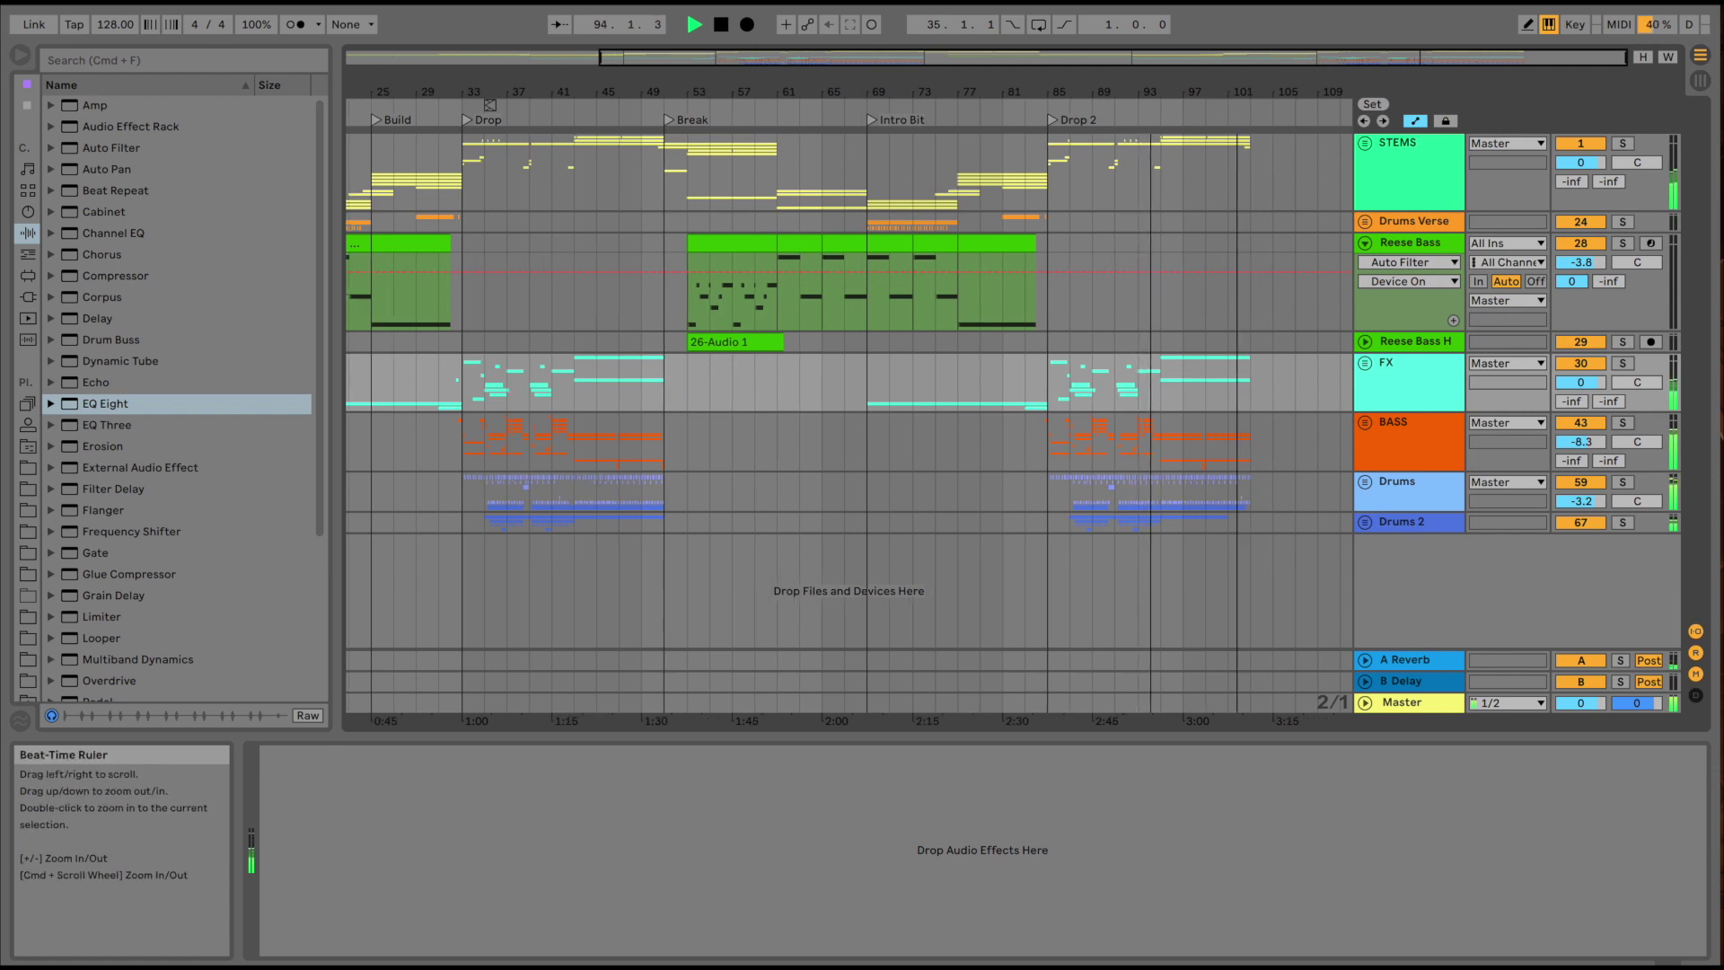